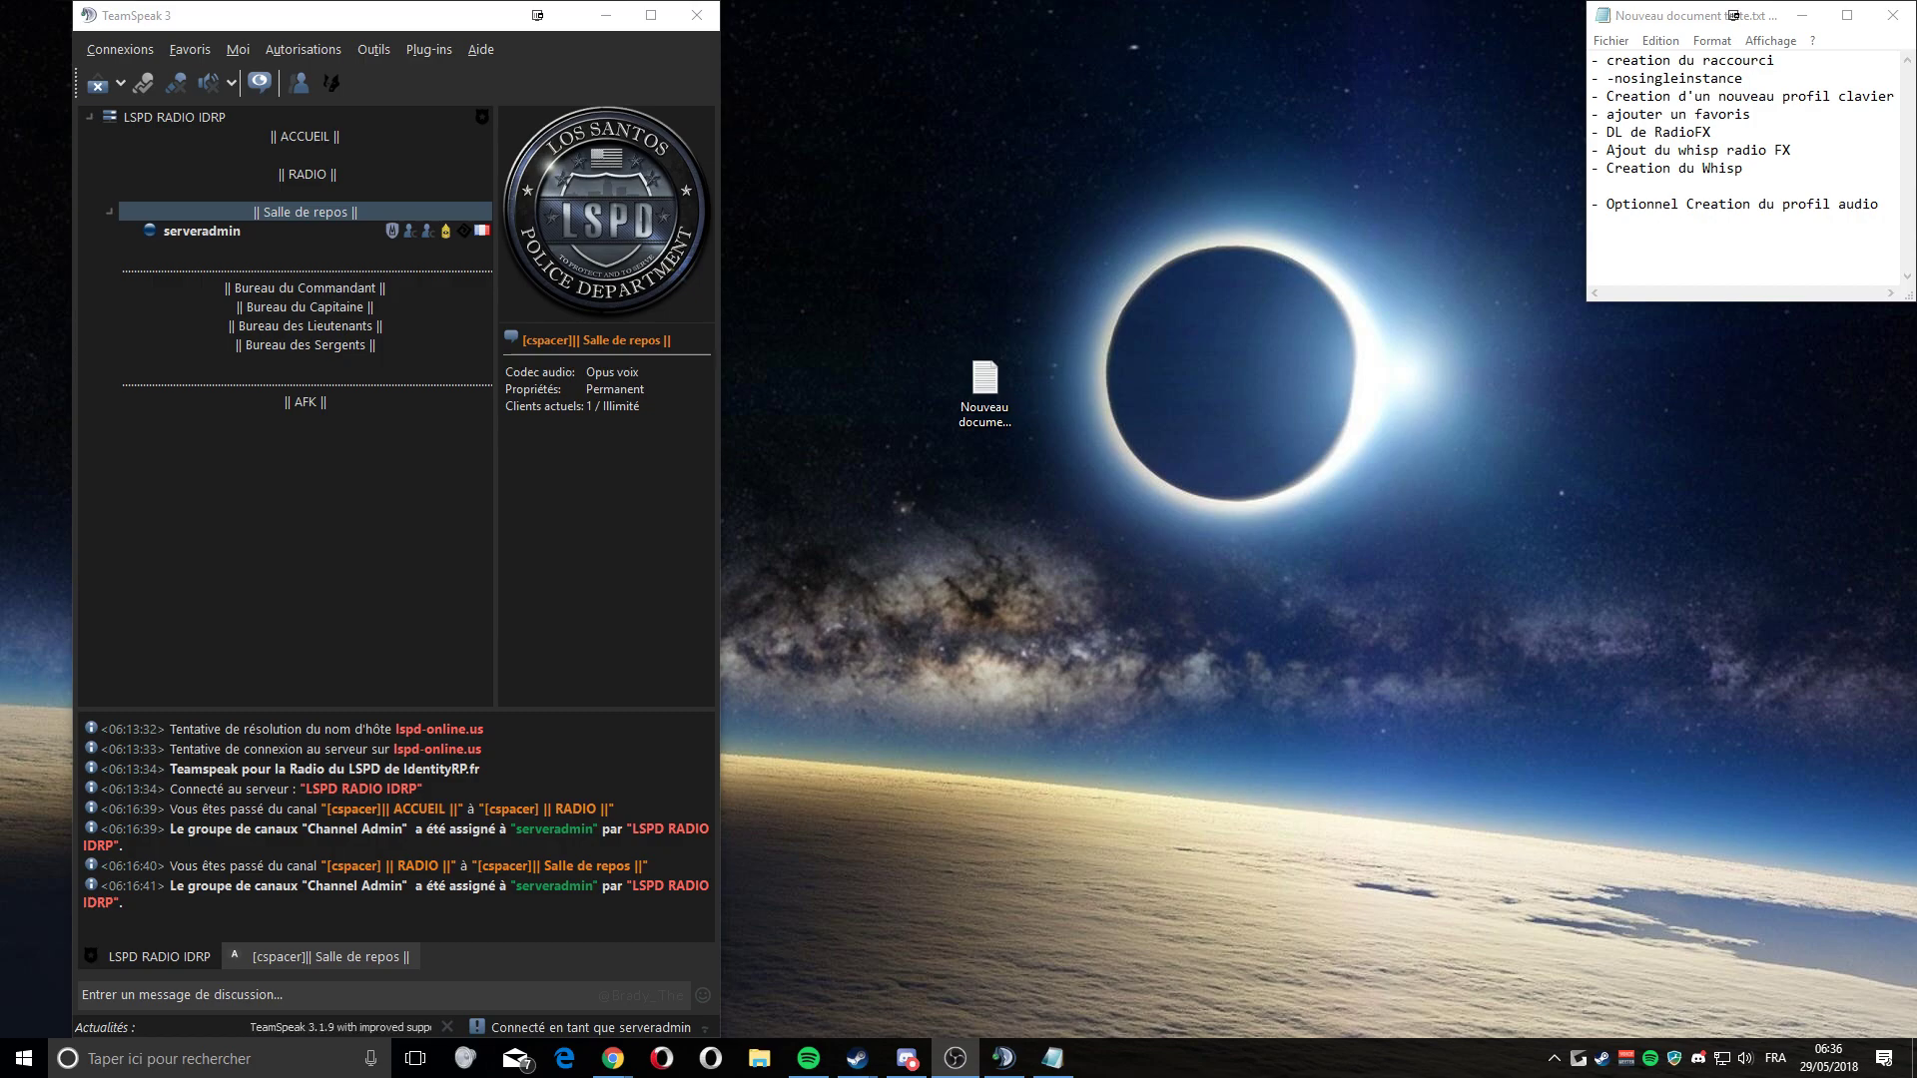
- Close the TeamSpeak 3 window and move its shortcut to a free spot on the desktop
{"action": "left_click", "coordinate": [697, 15]}
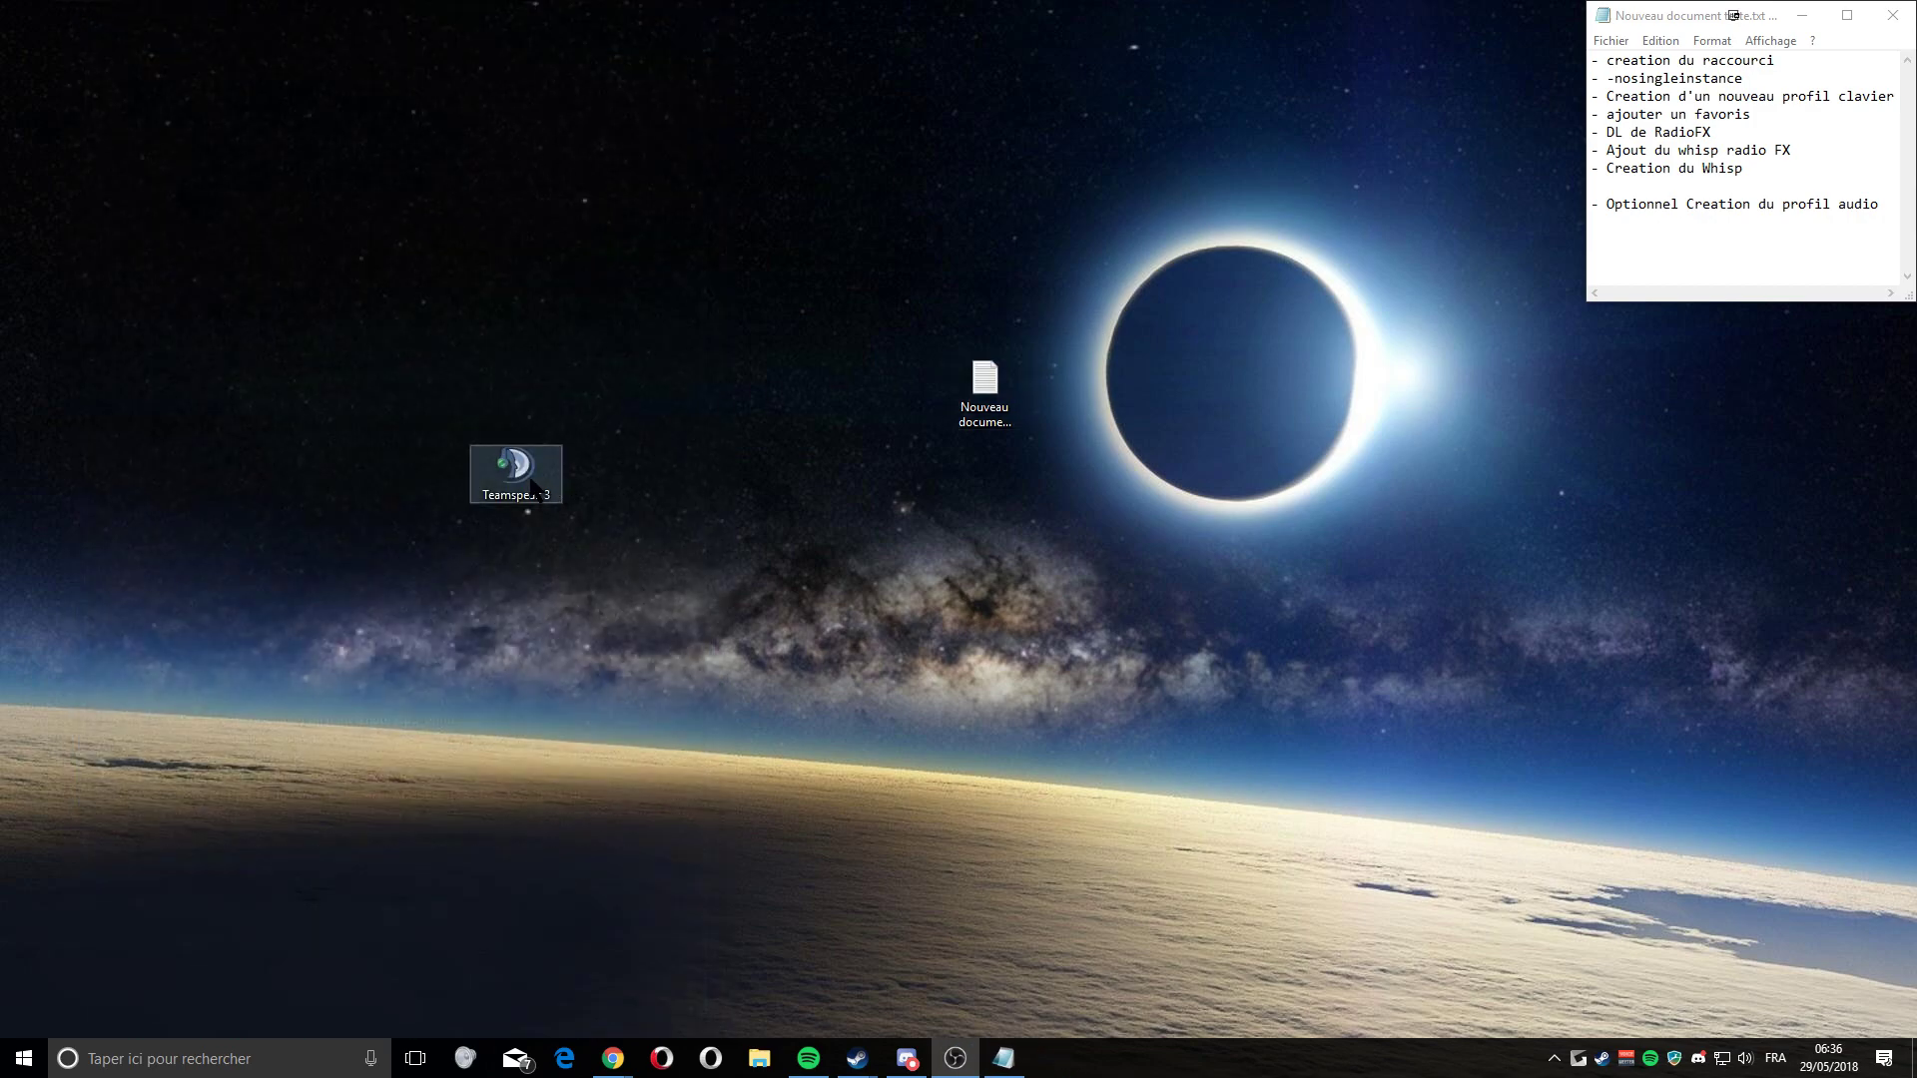
{"action": "left_click_drag", "start_coordinate": [608, 394], "coordinate": [467, 577]}
{"action": "left_click_drag", "start_coordinate": [554, 479], "coordinate": [361, 531]}
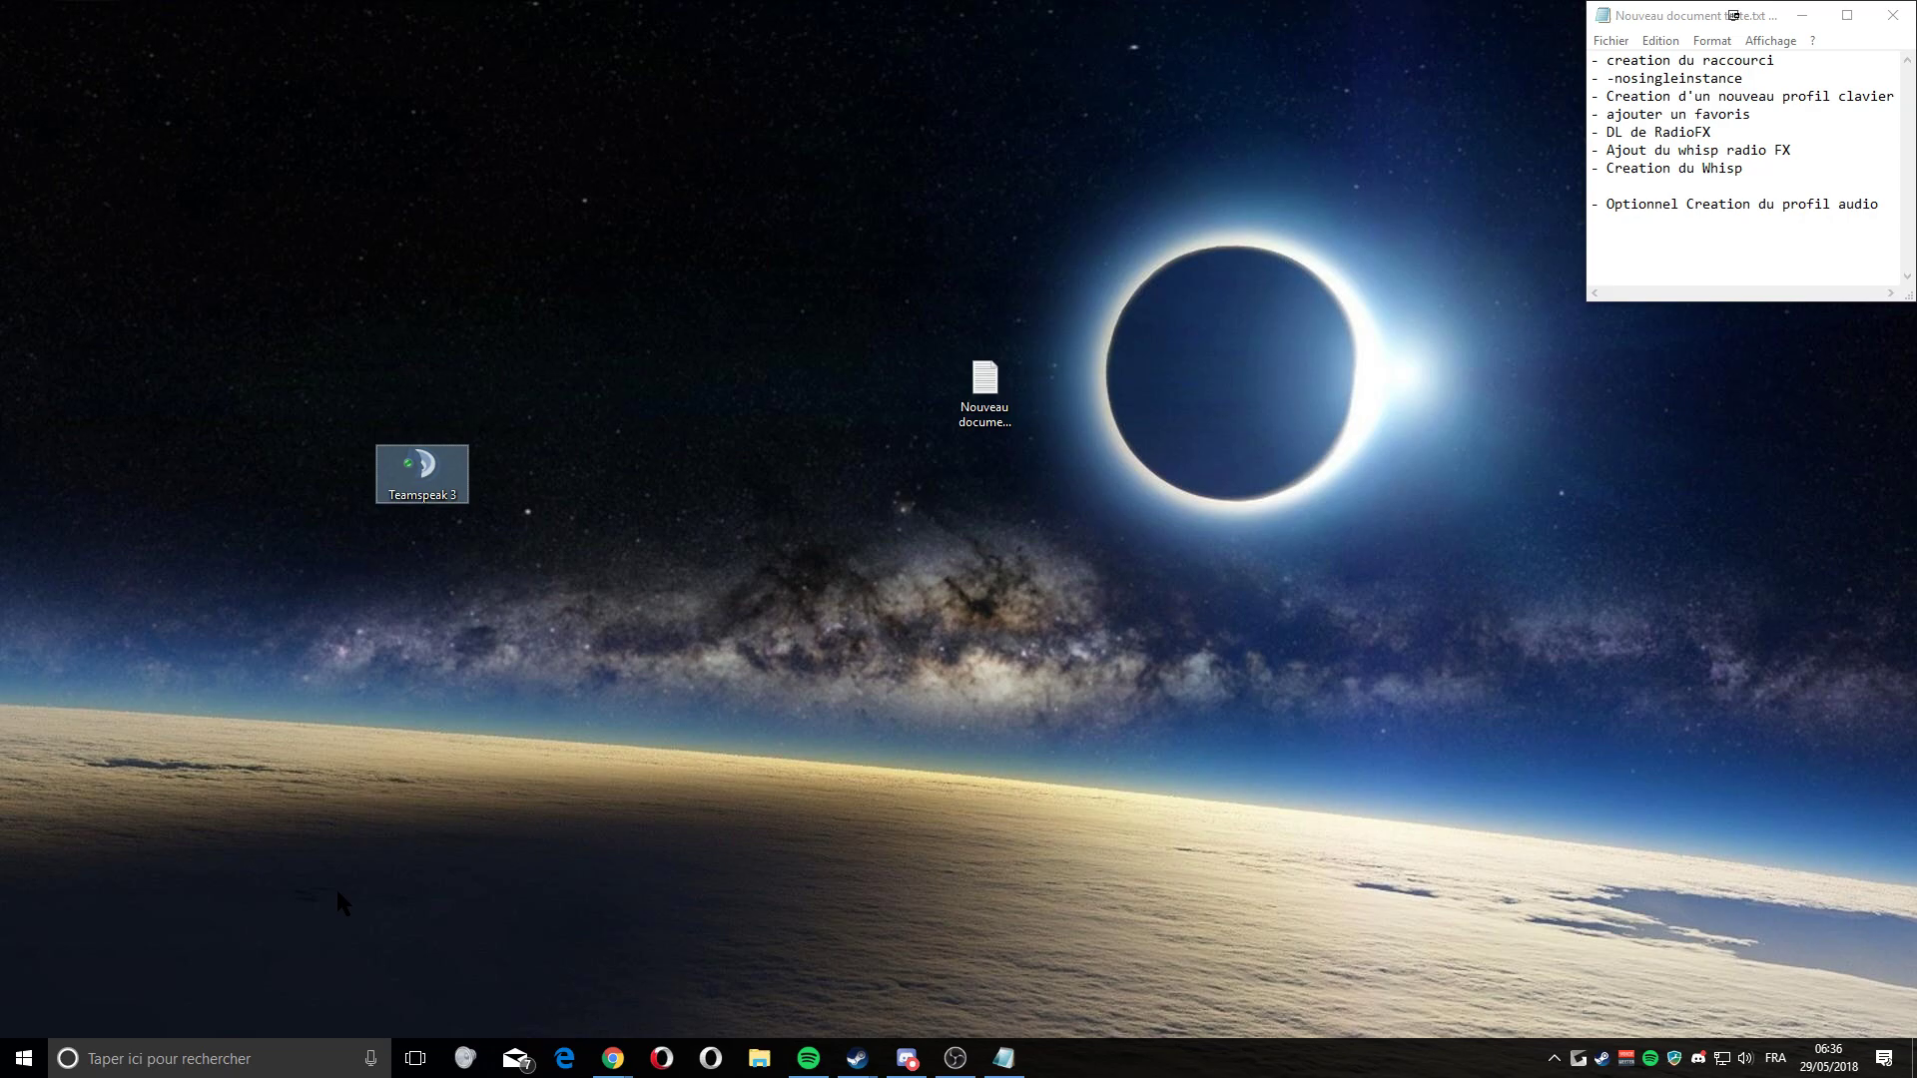
- Search Windows for "teamsp" and open the file location of TeamSpeak 3 Client
{"action": "left_click", "coordinate": [200, 1059]}
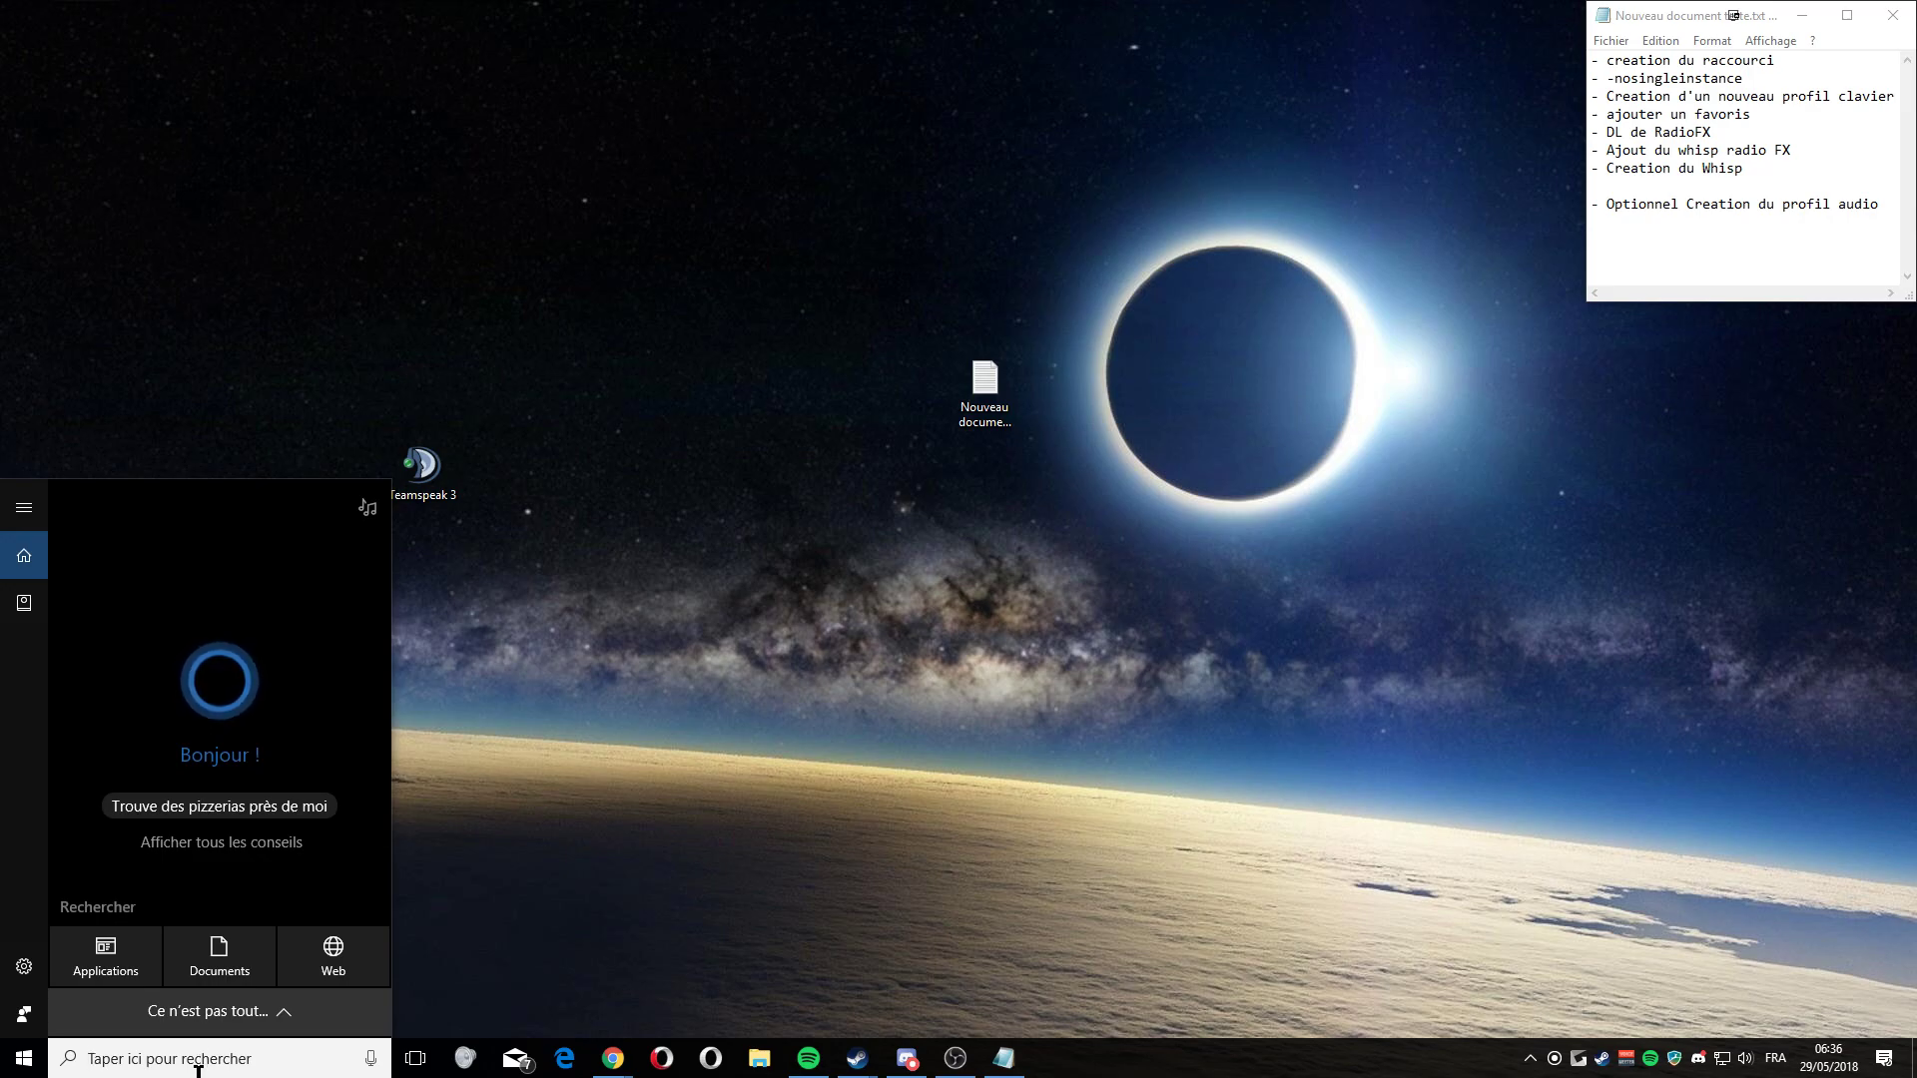
{"action": "type", "text": "teamsp"}
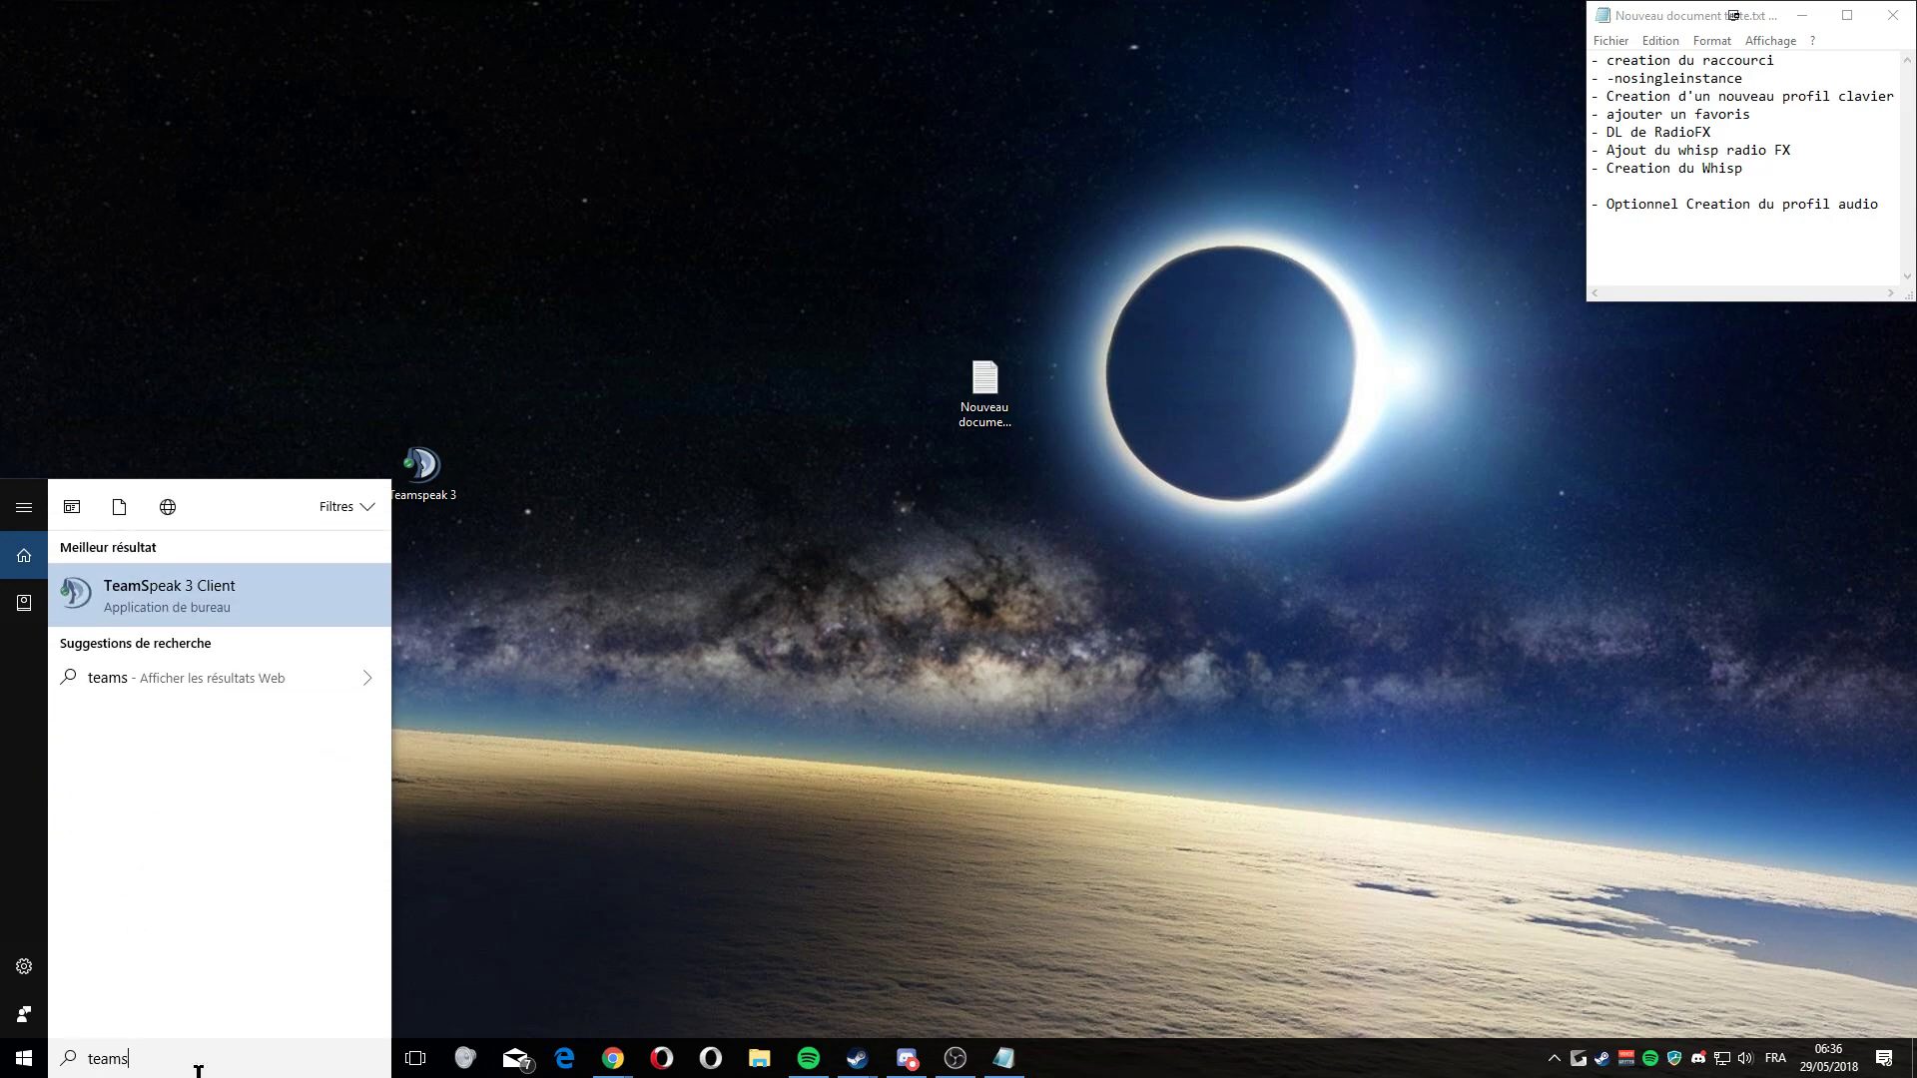
{"action": "right_click", "coordinate": [166, 591]}
{"action": "left_click", "coordinate": [157, 654]}
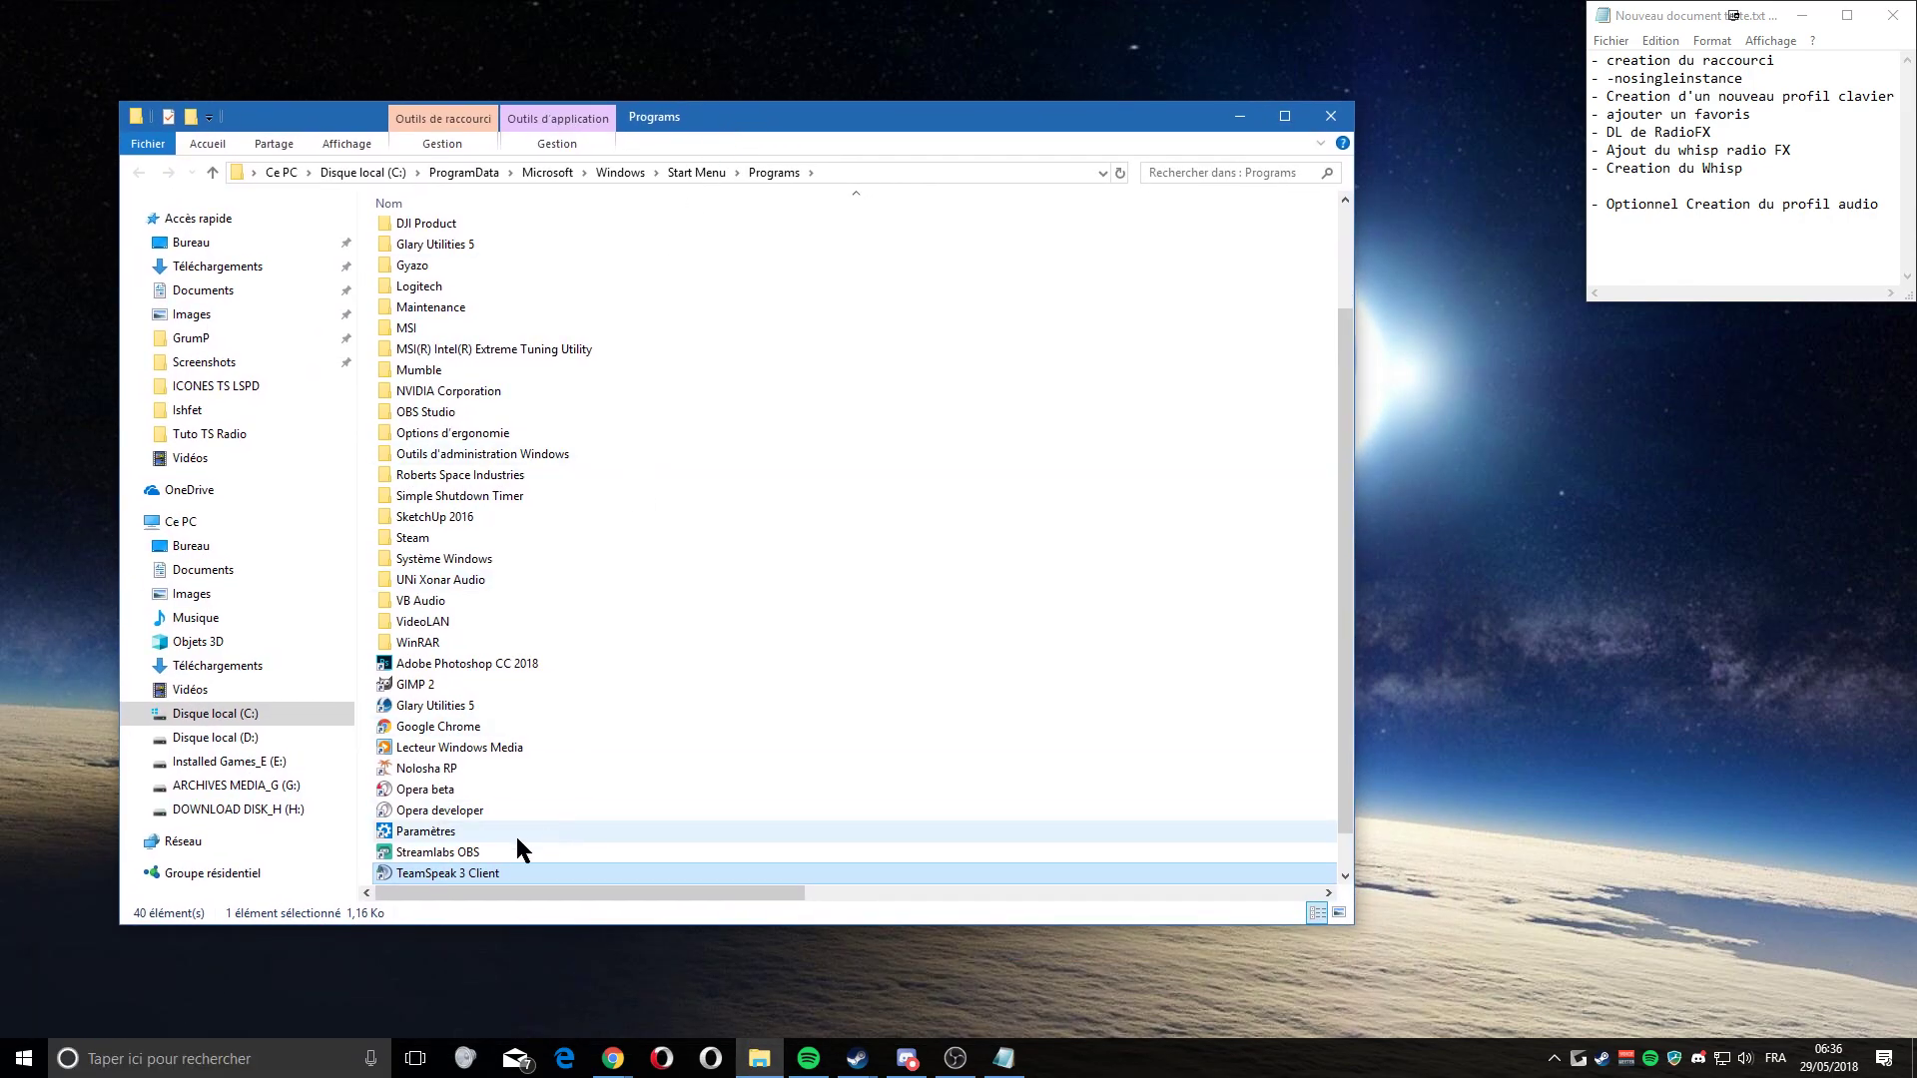
{"action": "right_click", "coordinate": [462, 866]}
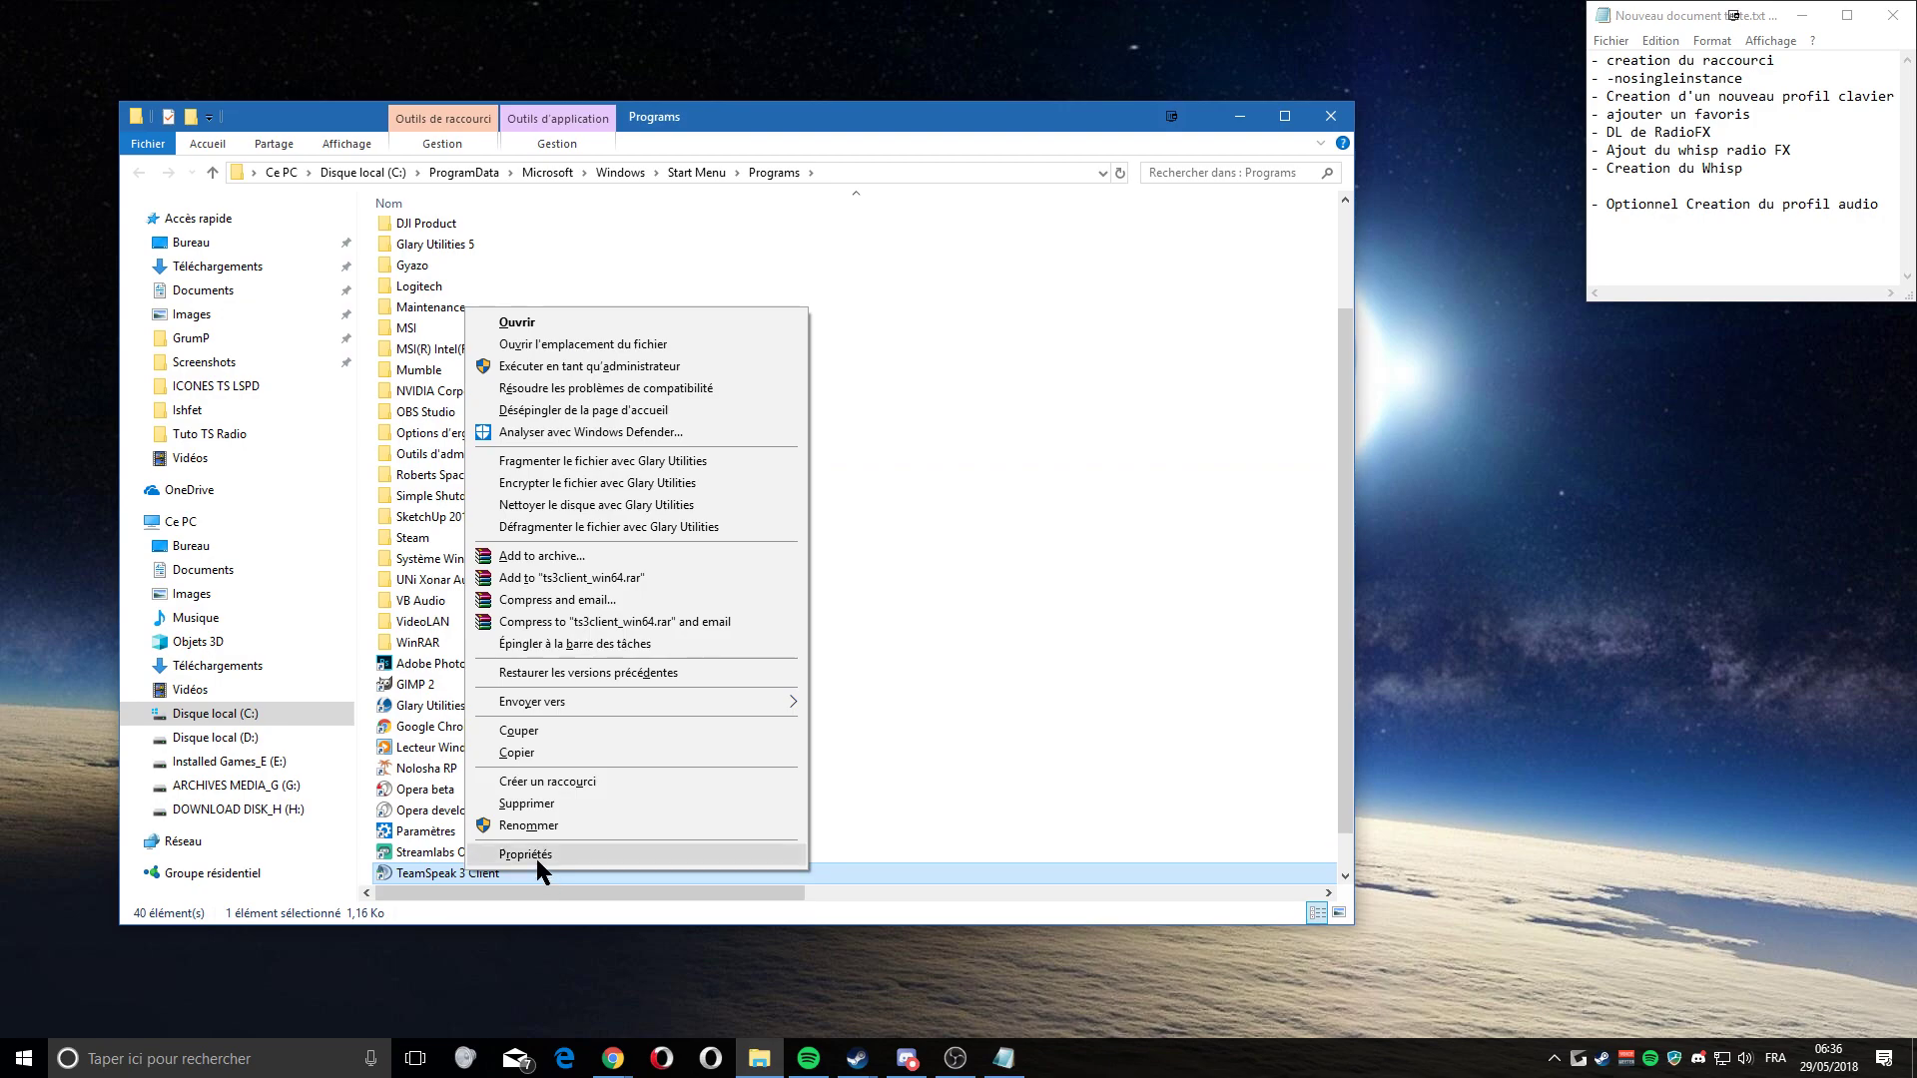
{"action": "left_click", "coordinate": [536, 857]}
{"action": "left_click", "coordinate": [925, 514]}
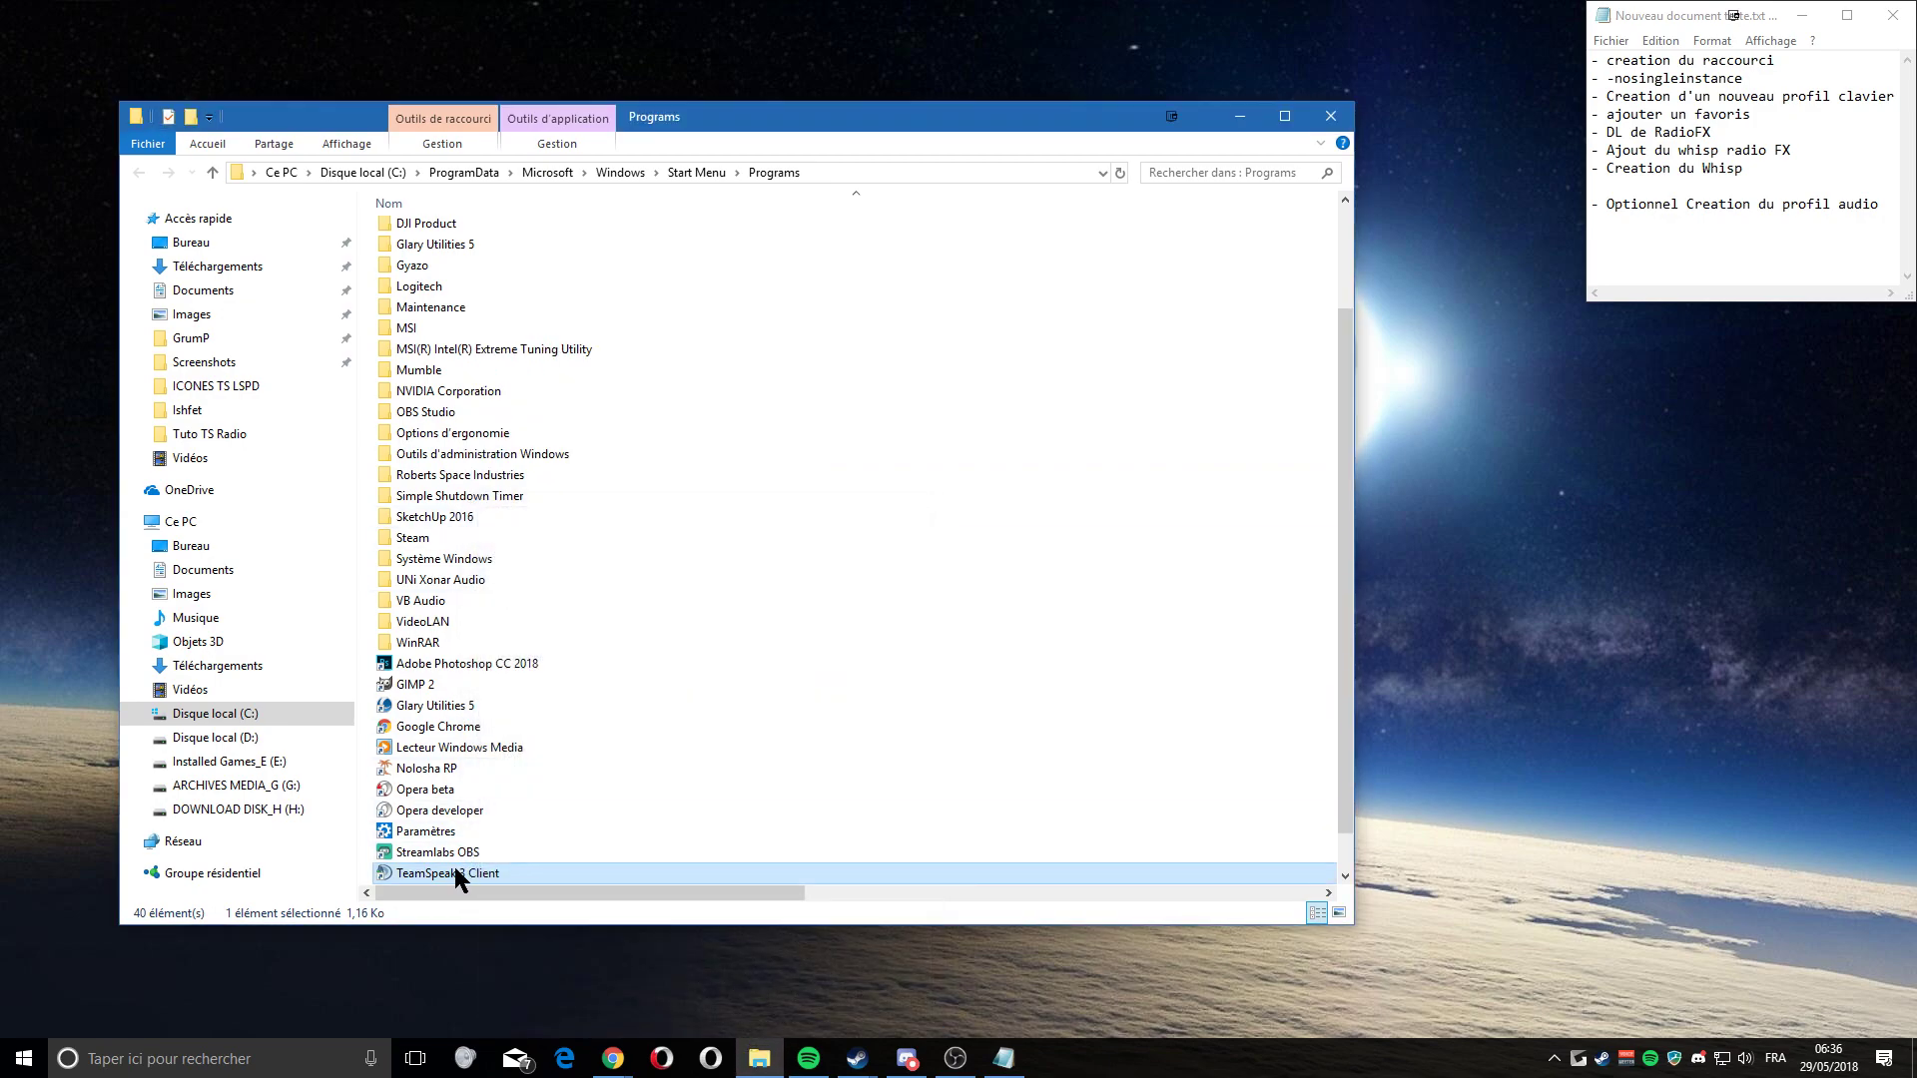
- Create a desktop shortcut for TeamSpeak 3 Client, show the desktop and move the shortcut away from the corner
{"action": "right_click", "coordinate": [462, 875]}
{"action": "mouse_move", "coordinate": [574, 704]}
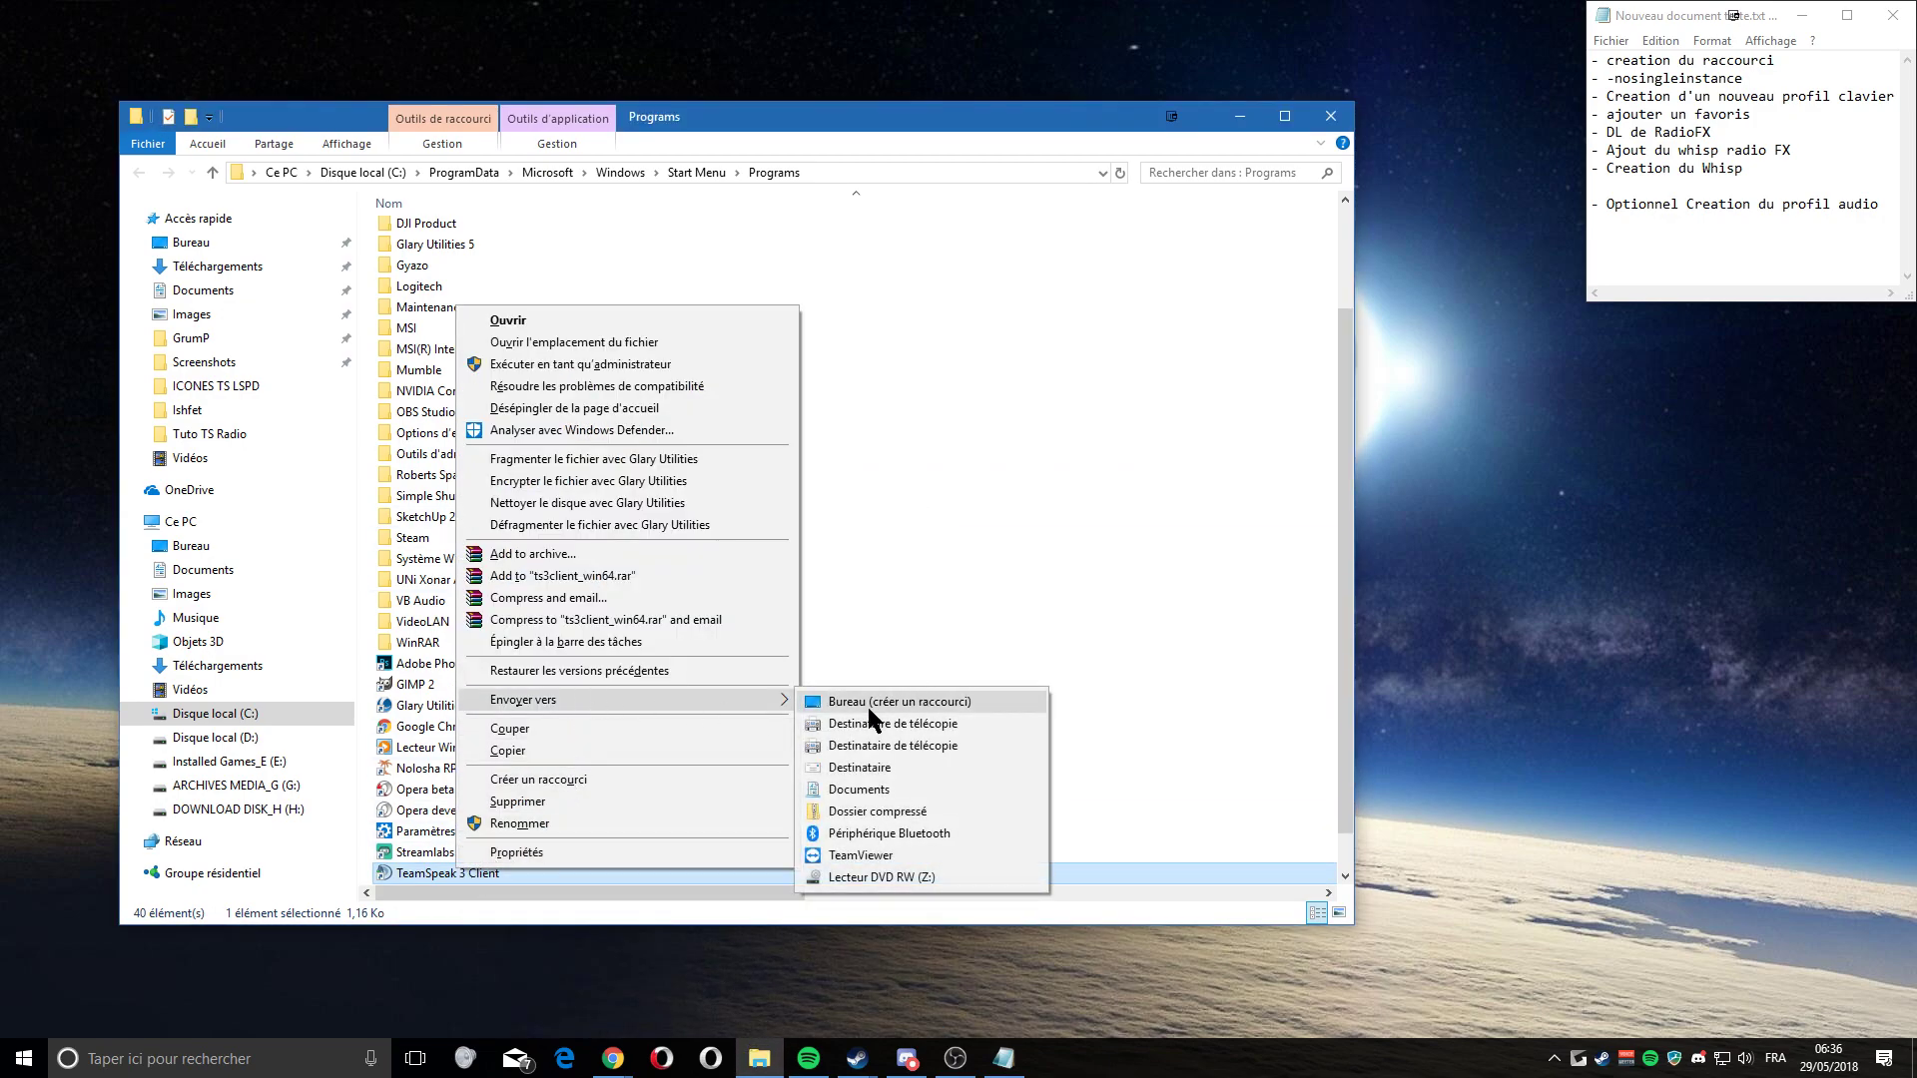
{"action": "left_click", "coordinate": [854, 702]}
{"action": "key", "text": "super+d"}
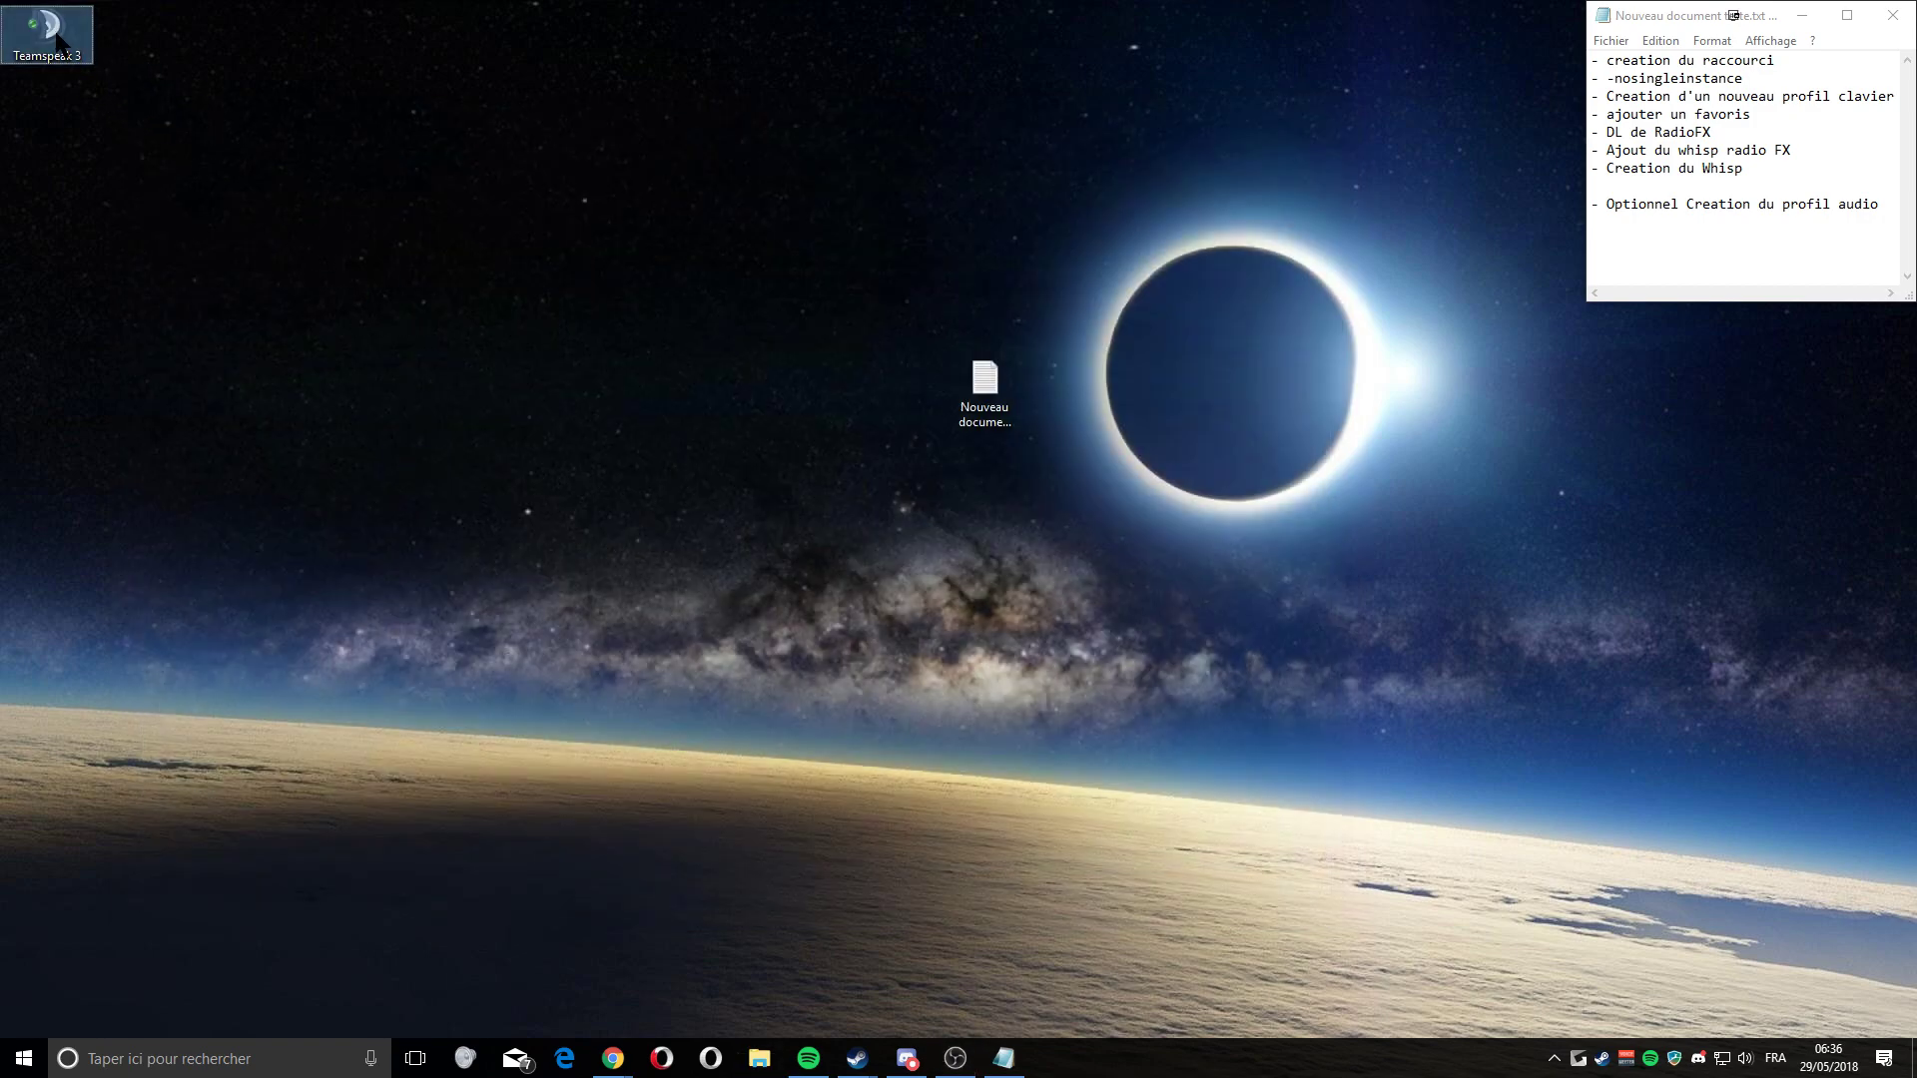
{"action": "left_click_drag", "start_coordinate": [50, 35], "coordinate": [334, 553]}
- Check in the Teamspeak 3 shortcut's properties that its target has a space and -nosingleinstance after the quoted path
{"action": "right_click", "coordinate": [336, 555]}
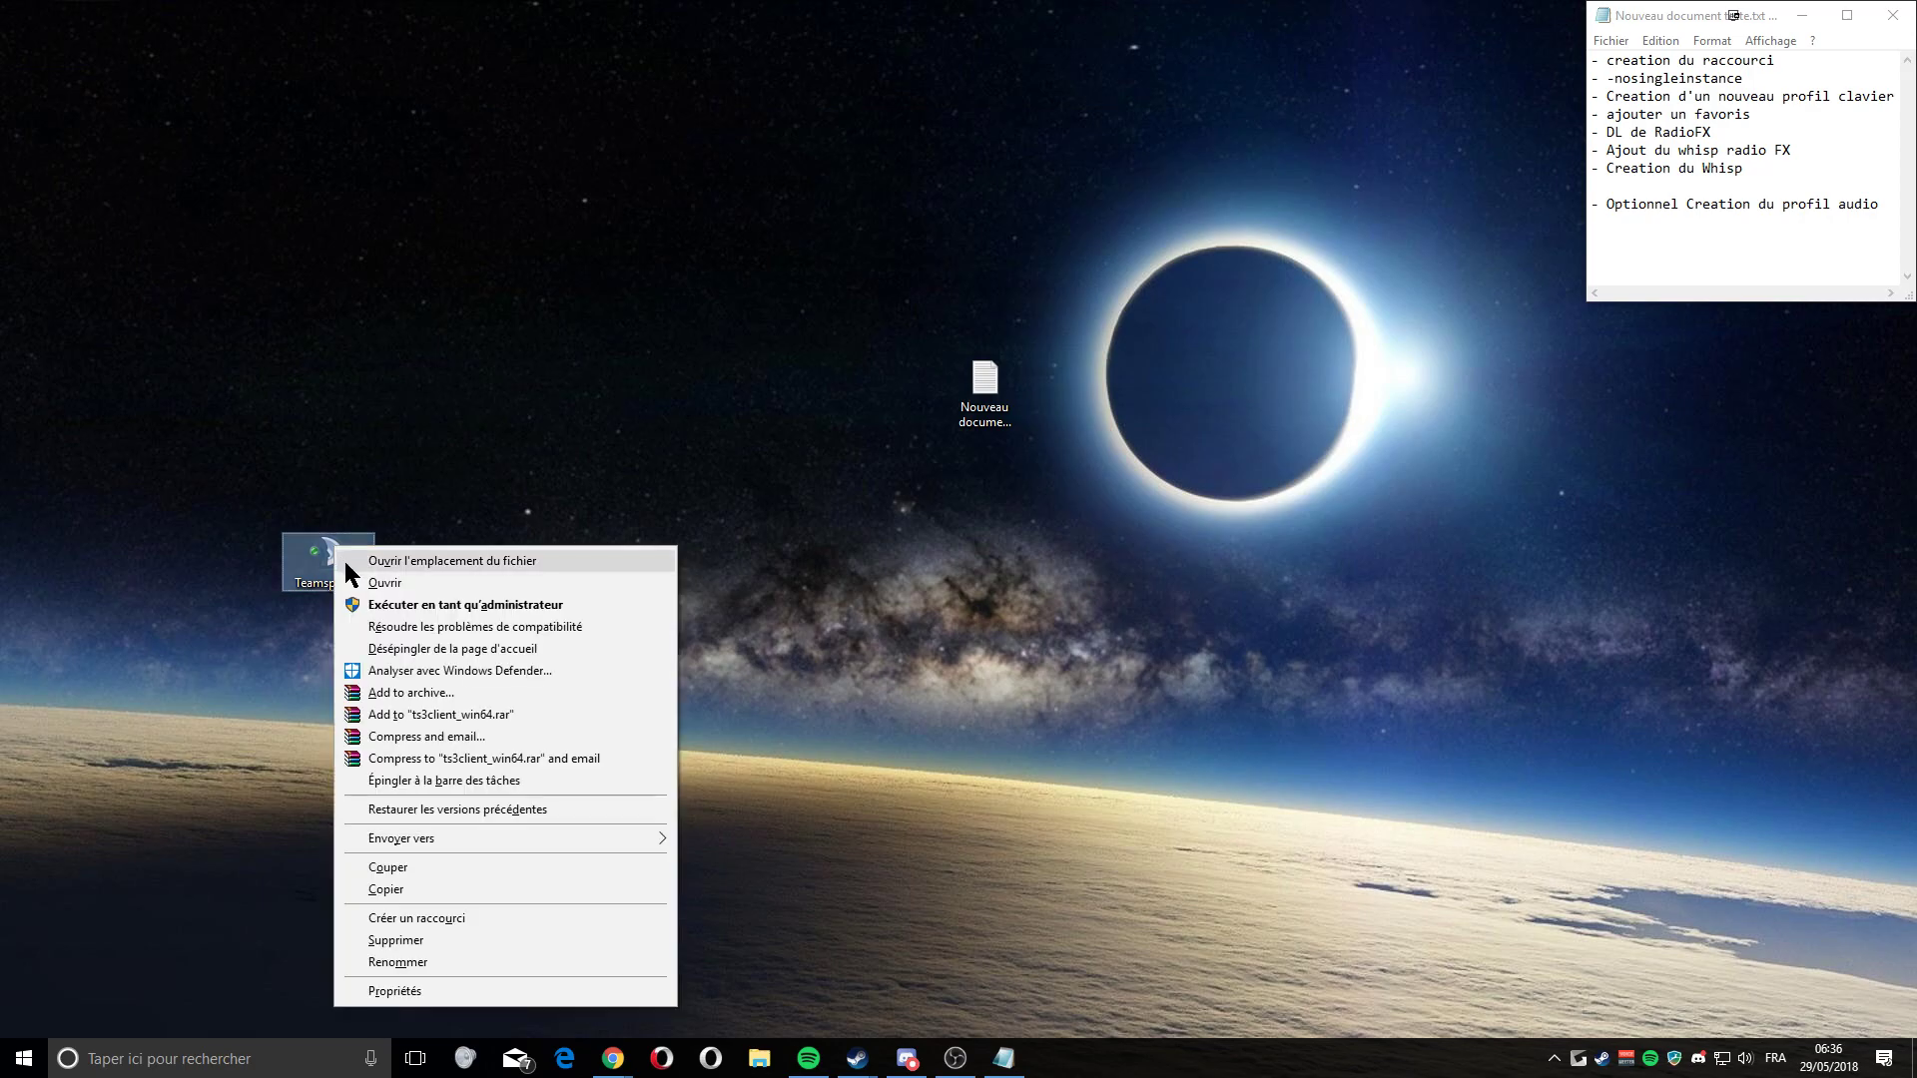
{"action": "left_click", "coordinate": [396, 991]}
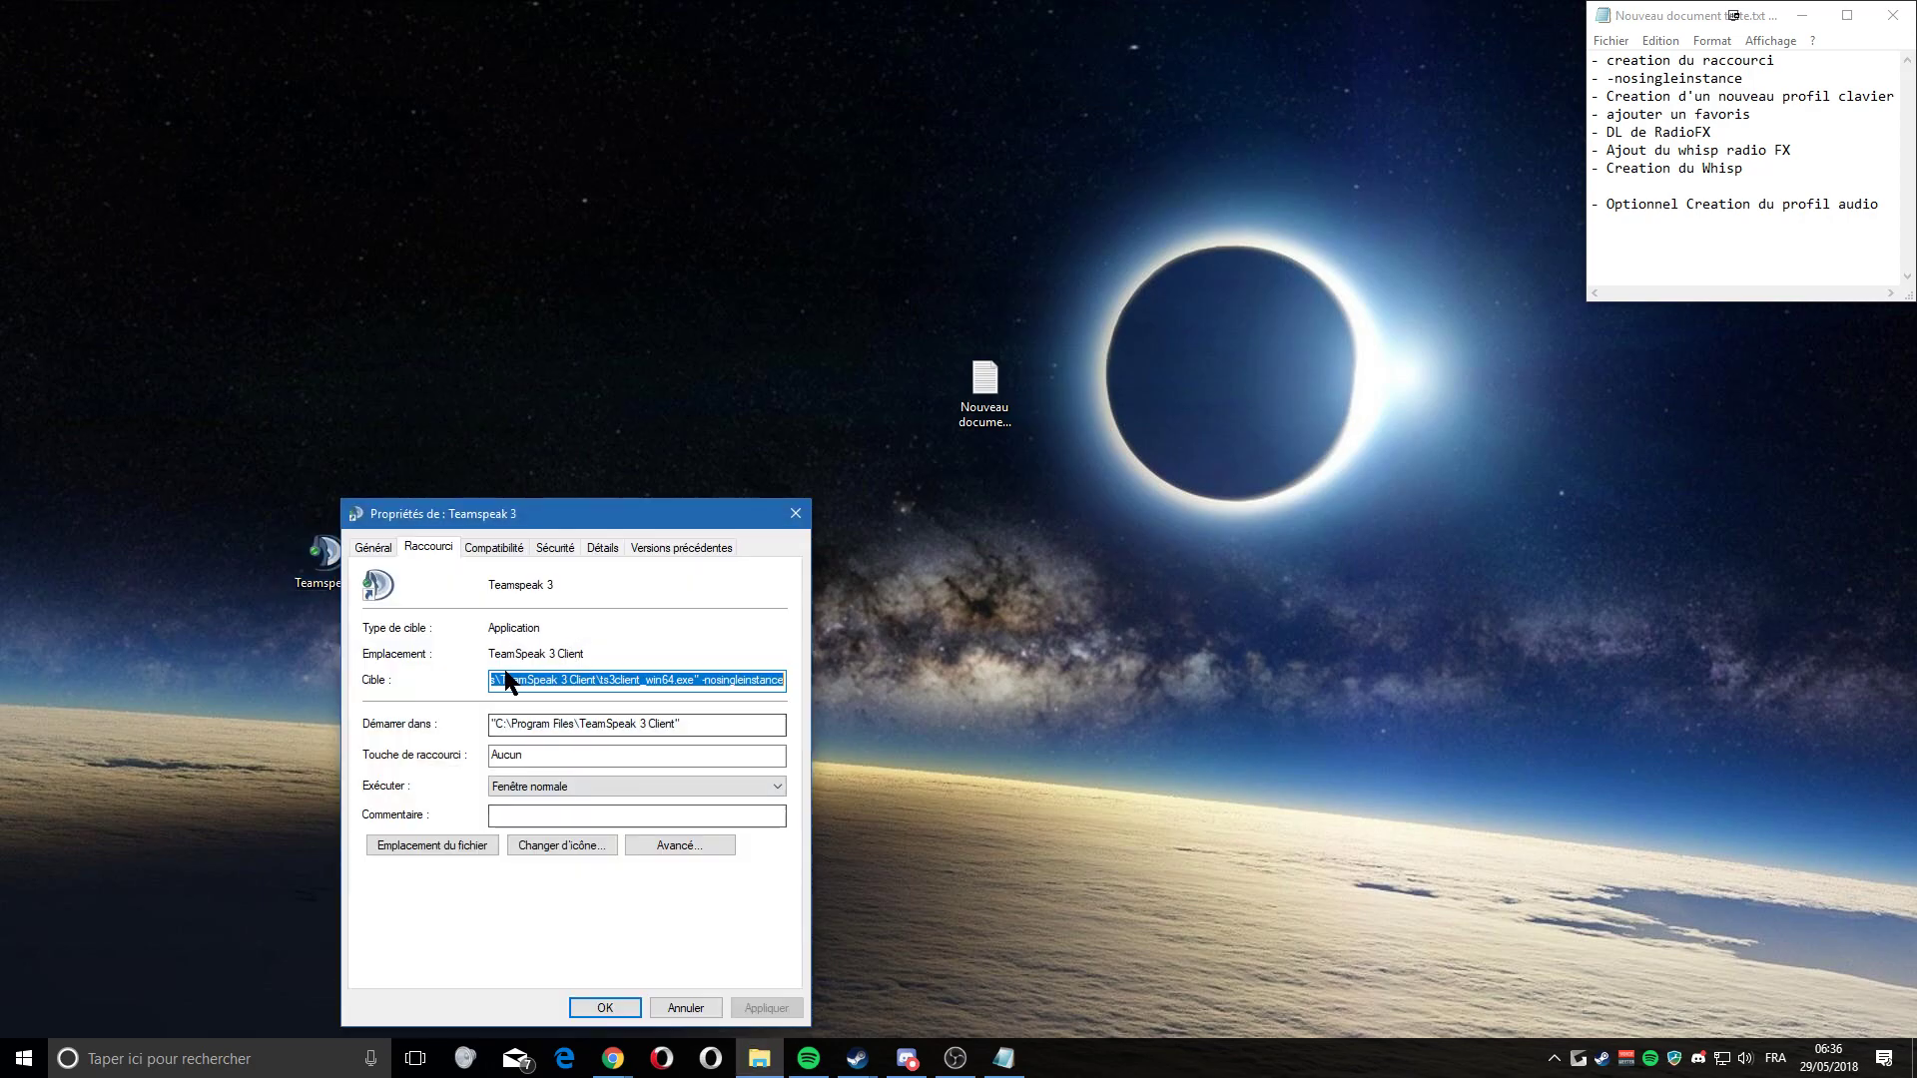
{"action": "left_click", "coordinate": [512, 680]}
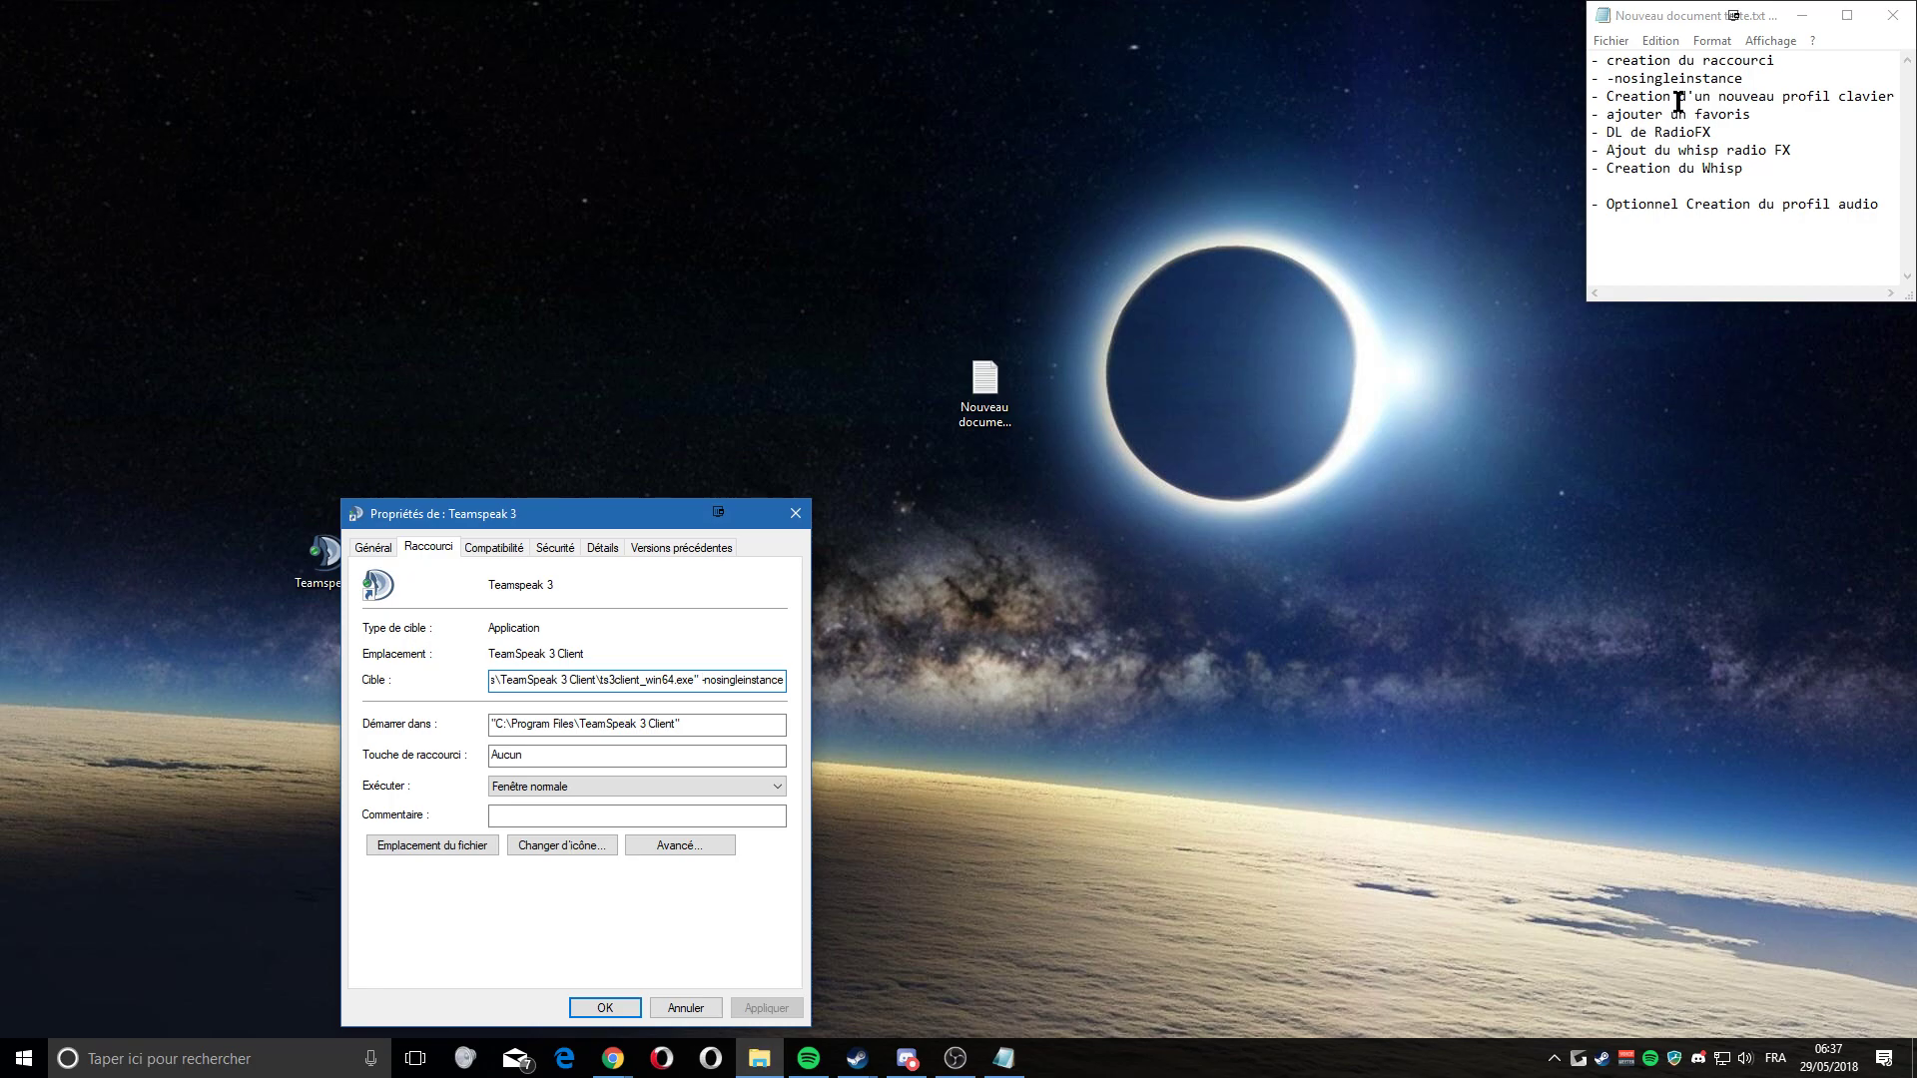
{"action": "left_click_drag", "start_coordinate": [1739, 78], "coordinate": [1630, 77]}
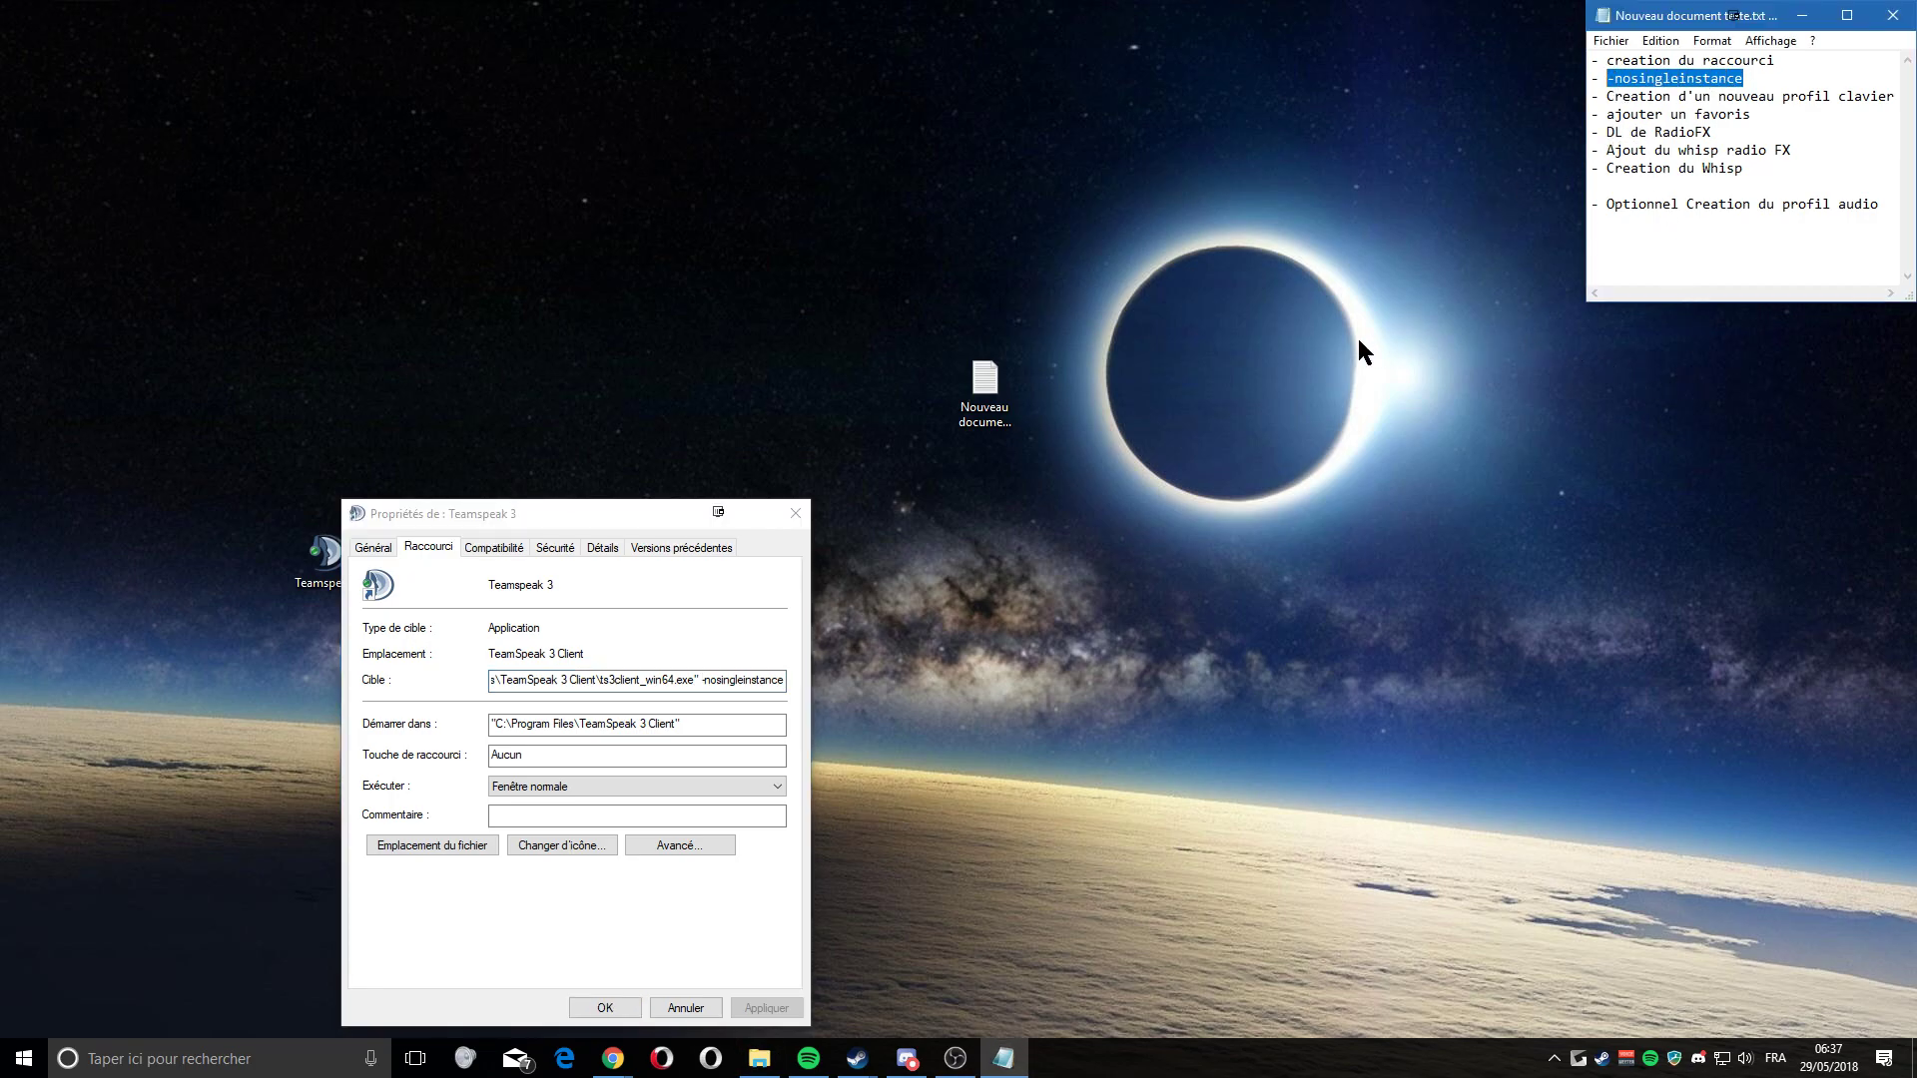
{"action": "left_click_drag", "start_coordinate": [1743, 78], "coordinate": [1665, 80]}
{"action": "left_click", "coordinate": [698, 679]}
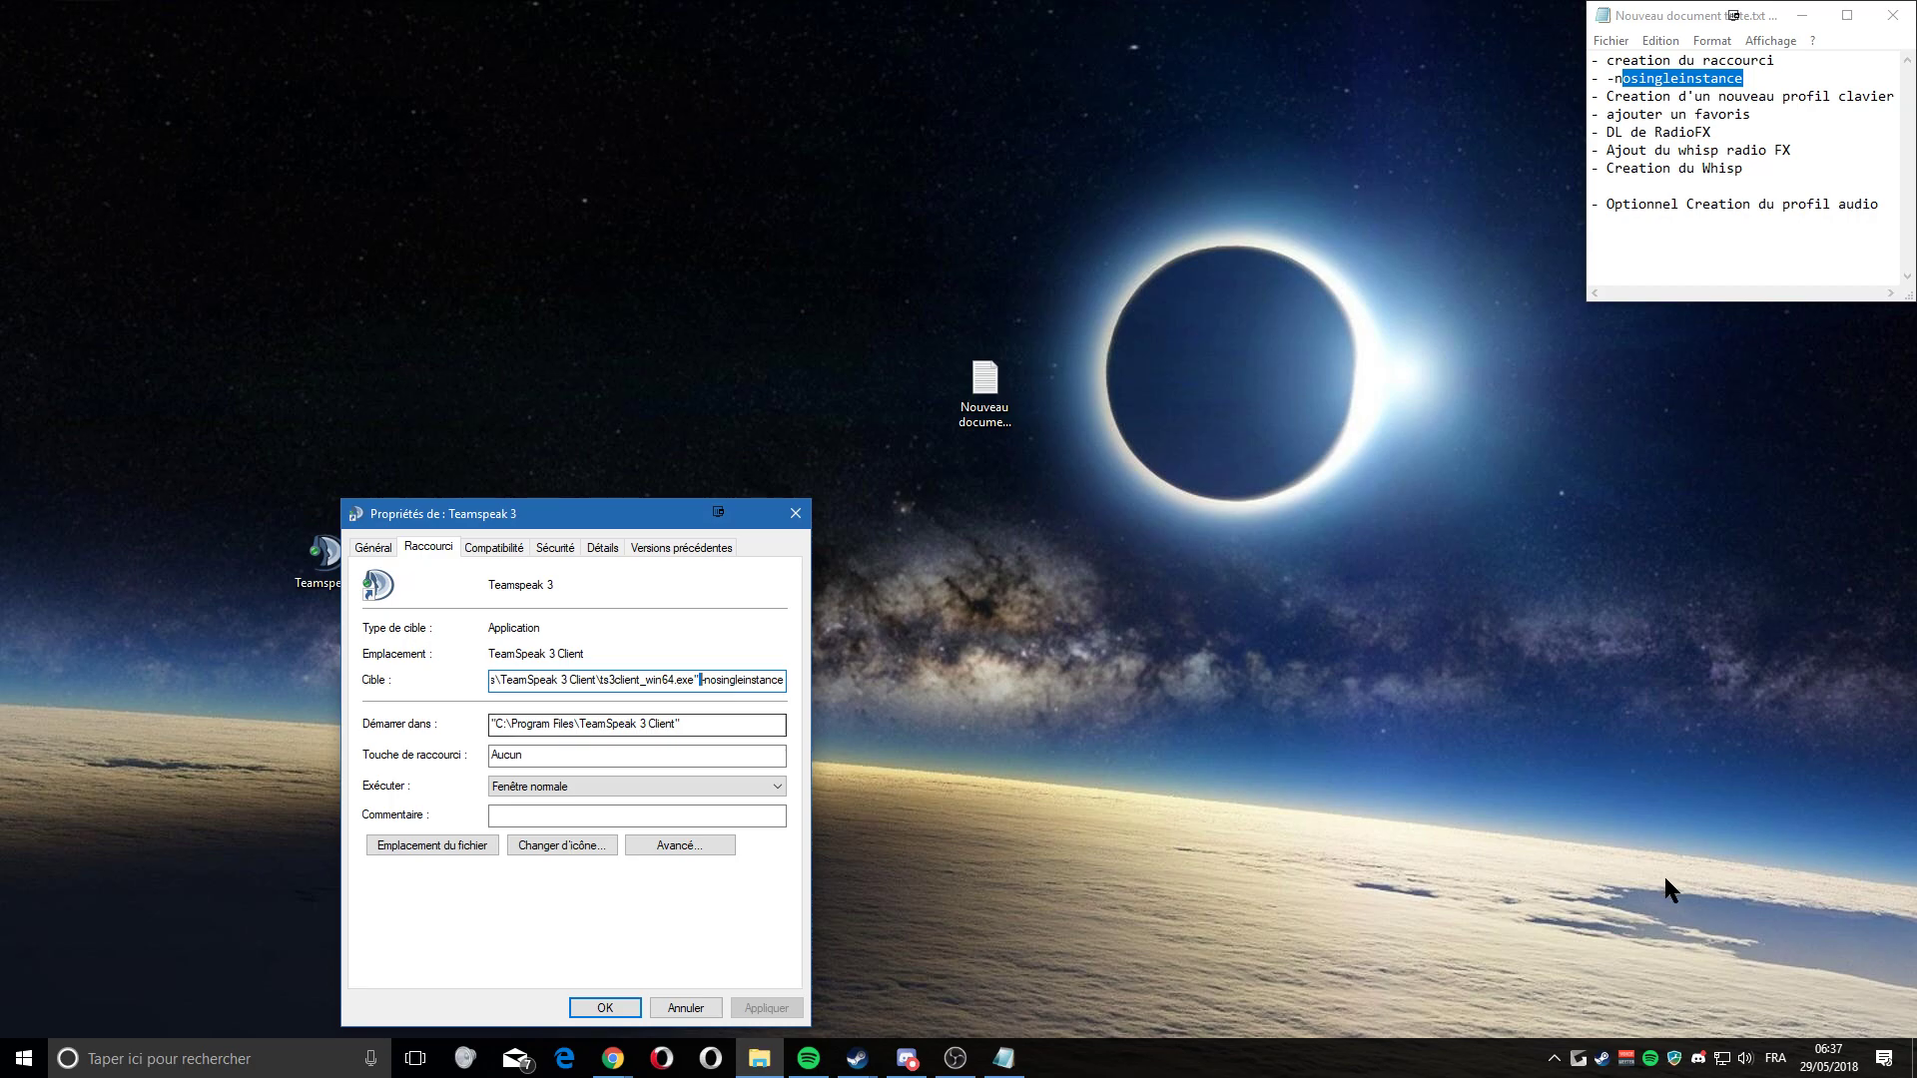
{"action": "left_click", "coordinate": [627, 1007]}
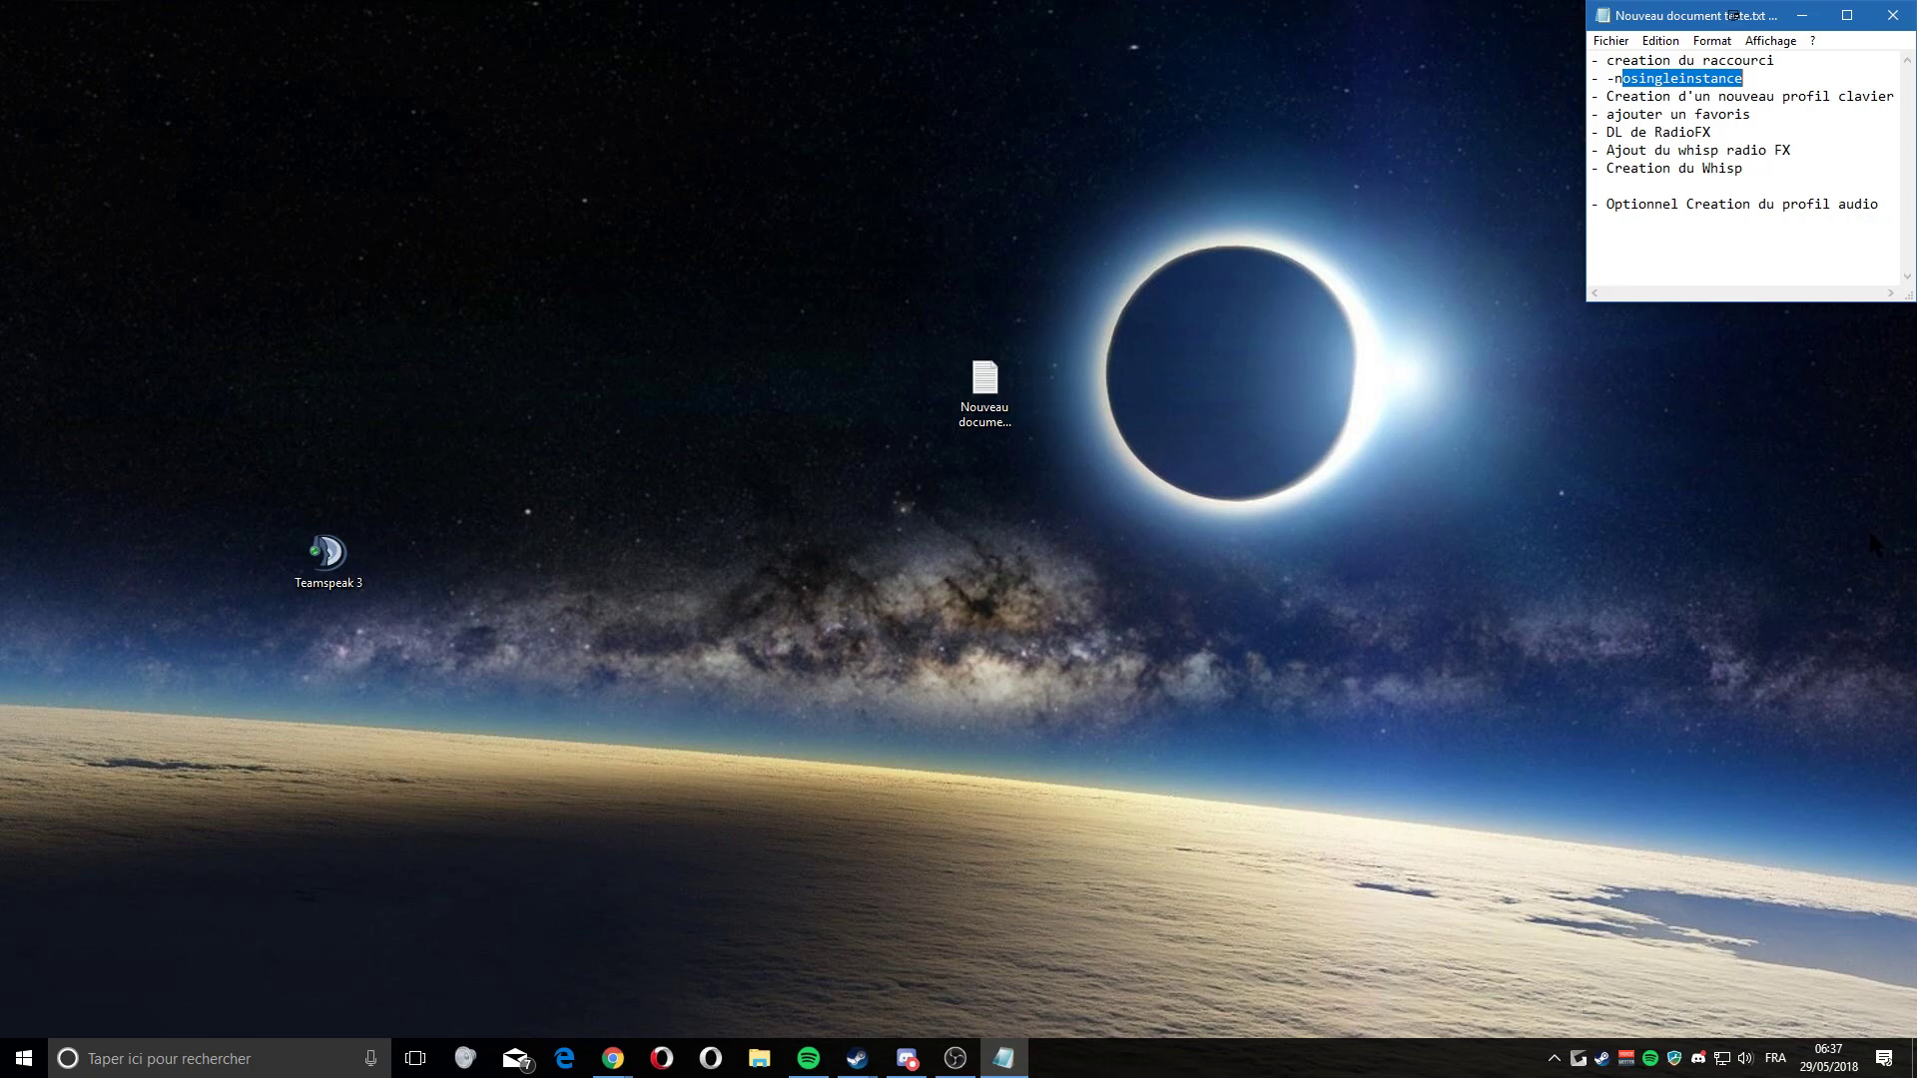
- Launch TeamSpeak twice from the desktop shortcut to test multiple instances, and reposition its window
{"action": "double_click", "coordinate": [354, 539]}
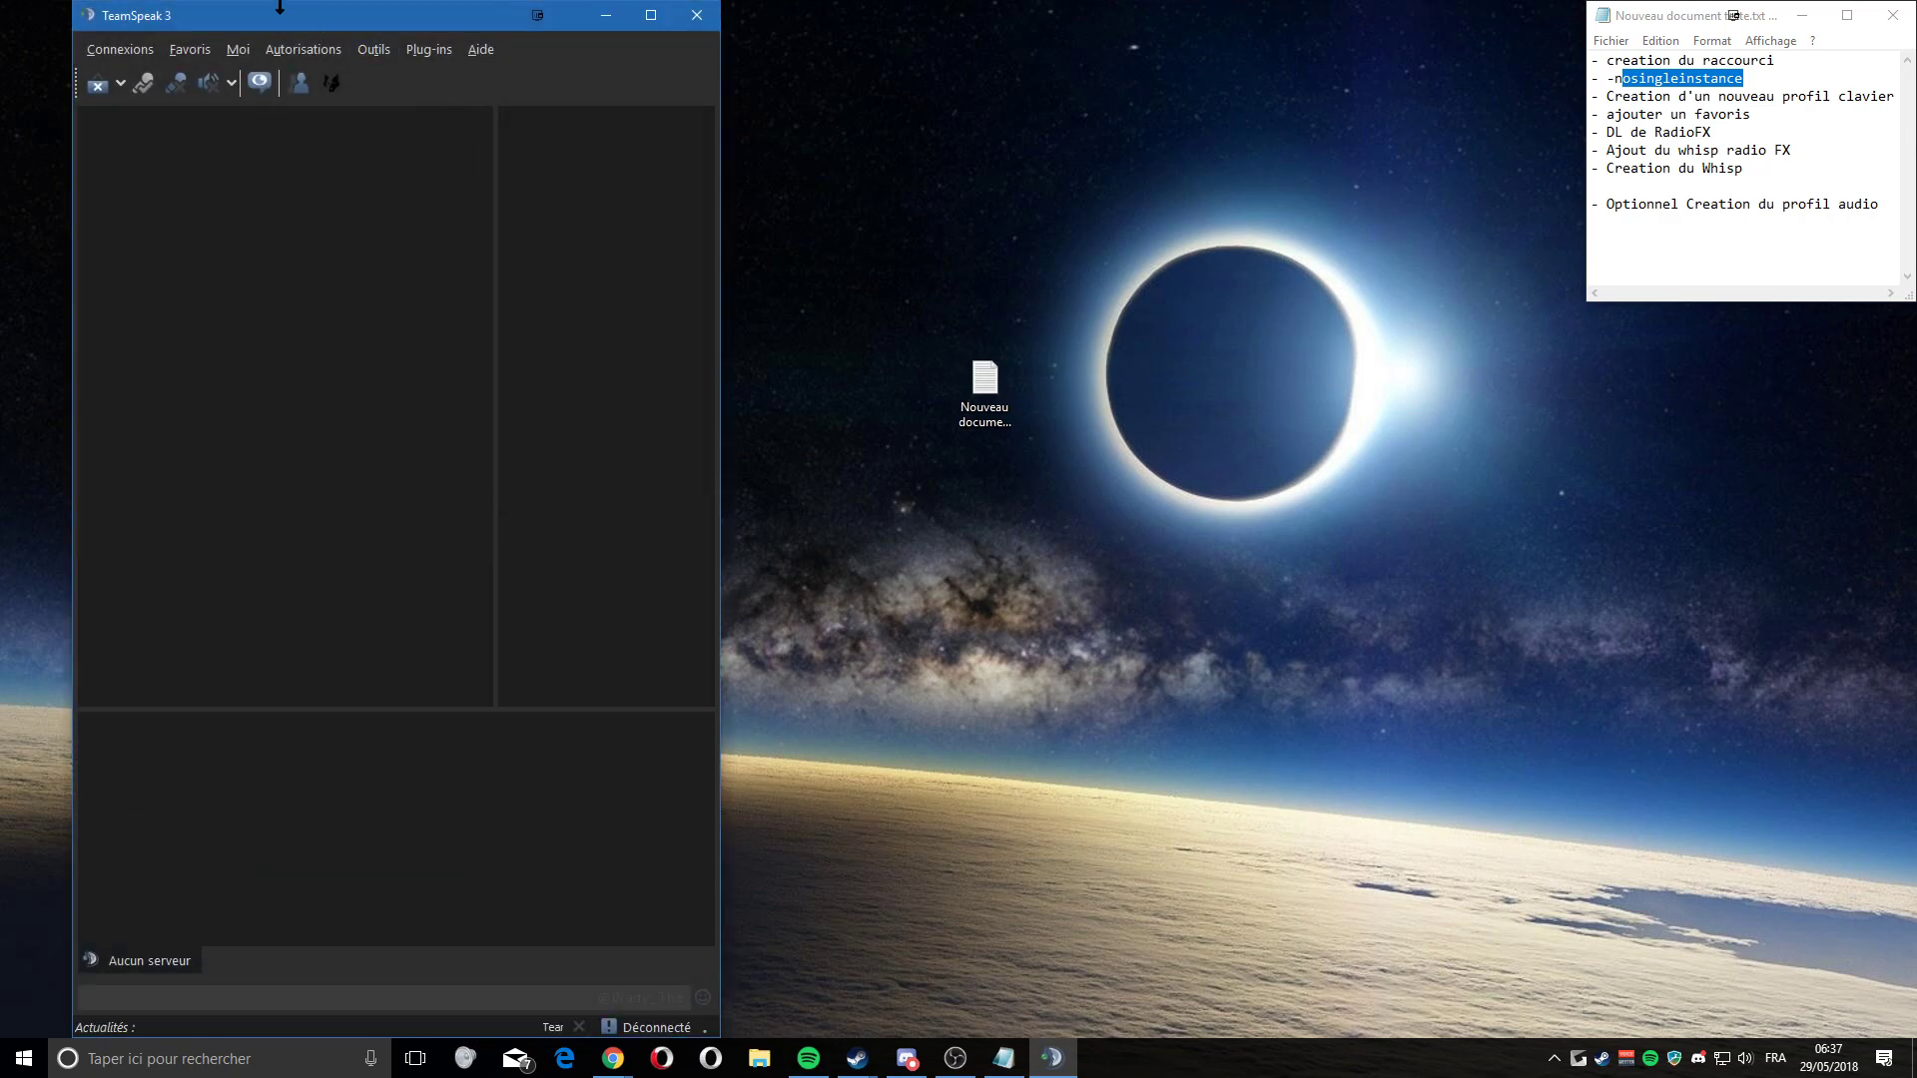
{"action": "left_click_drag", "start_coordinate": [268, 25], "coordinate": [628, 36]}
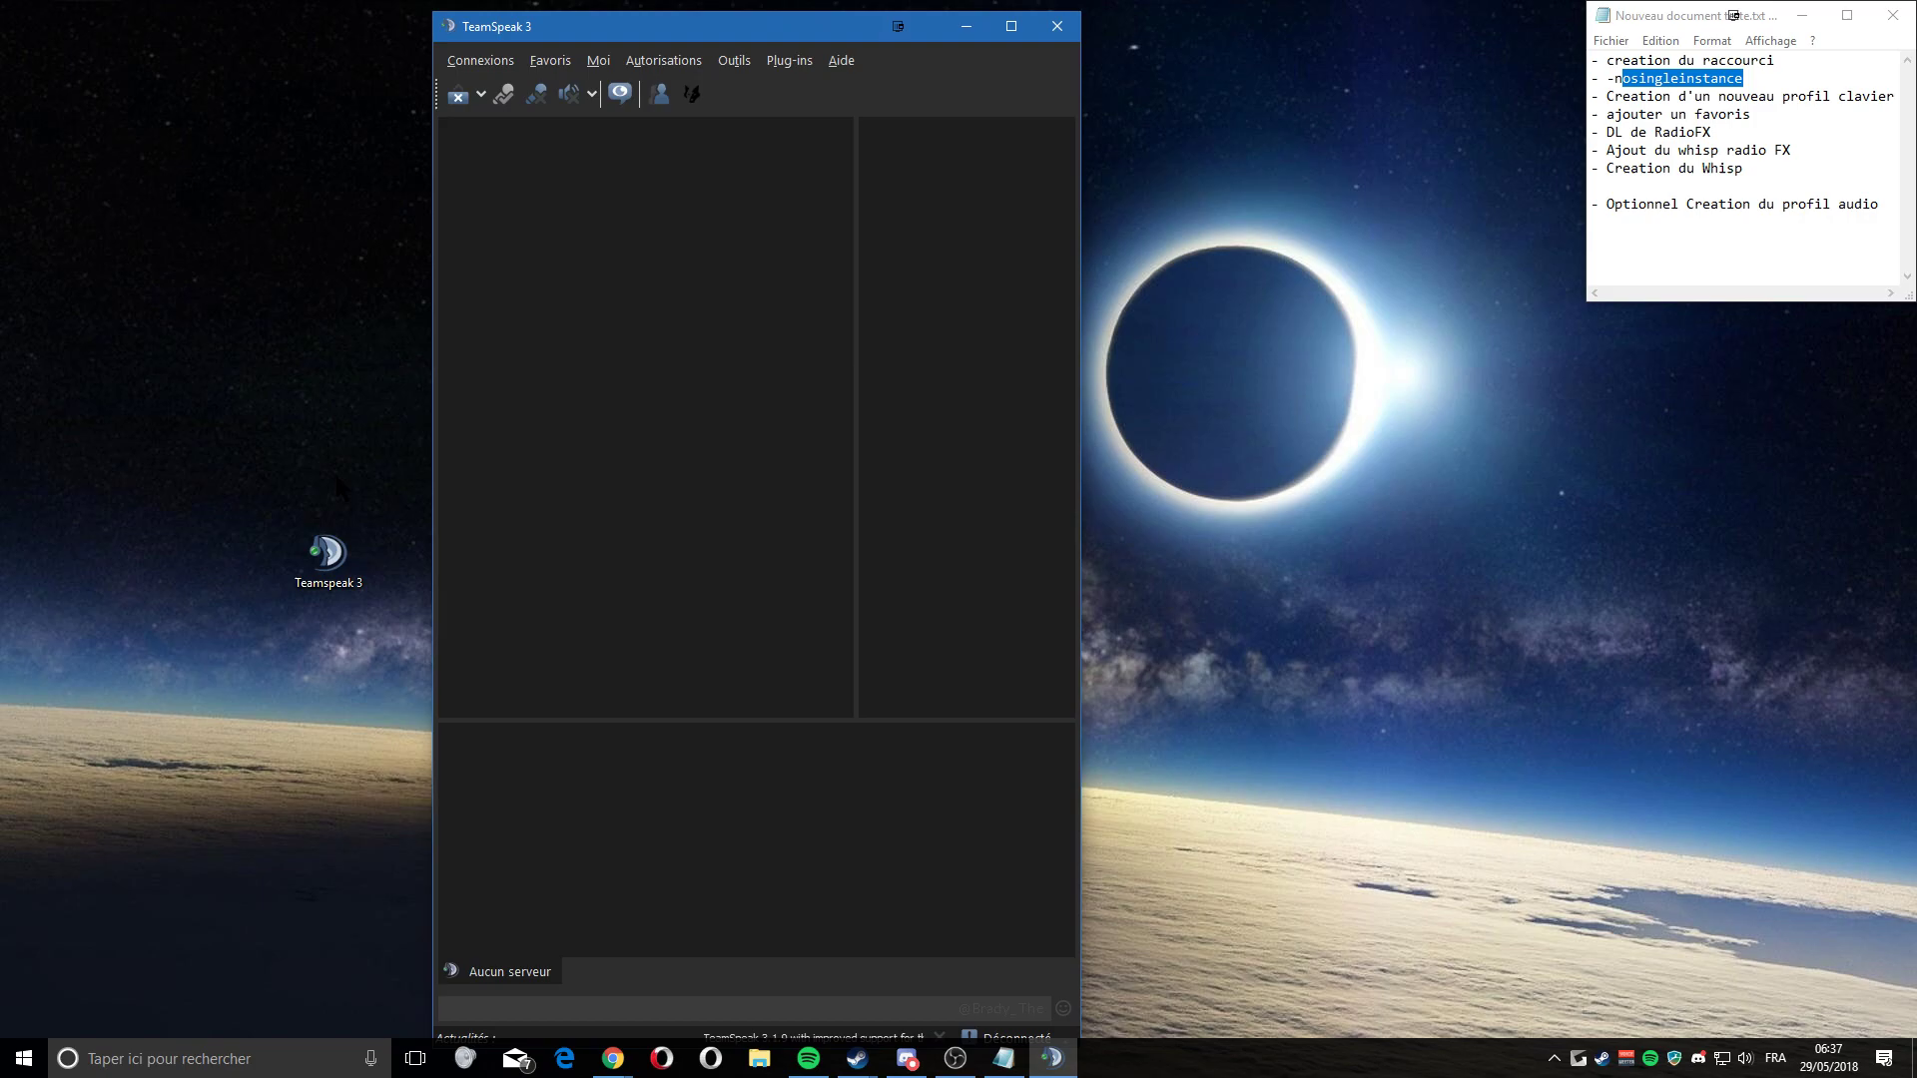
{"action": "double_click", "coordinate": [329, 551]}
{"action": "left_click_drag", "start_coordinate": [445, 24], "coordinate": [491, 77]}
{"action": "left_click", "coordinate": [747, 67]}
{"action": "left_click_drag", "start_coordinate": [603, 38], "coordinate": [322, 30]}
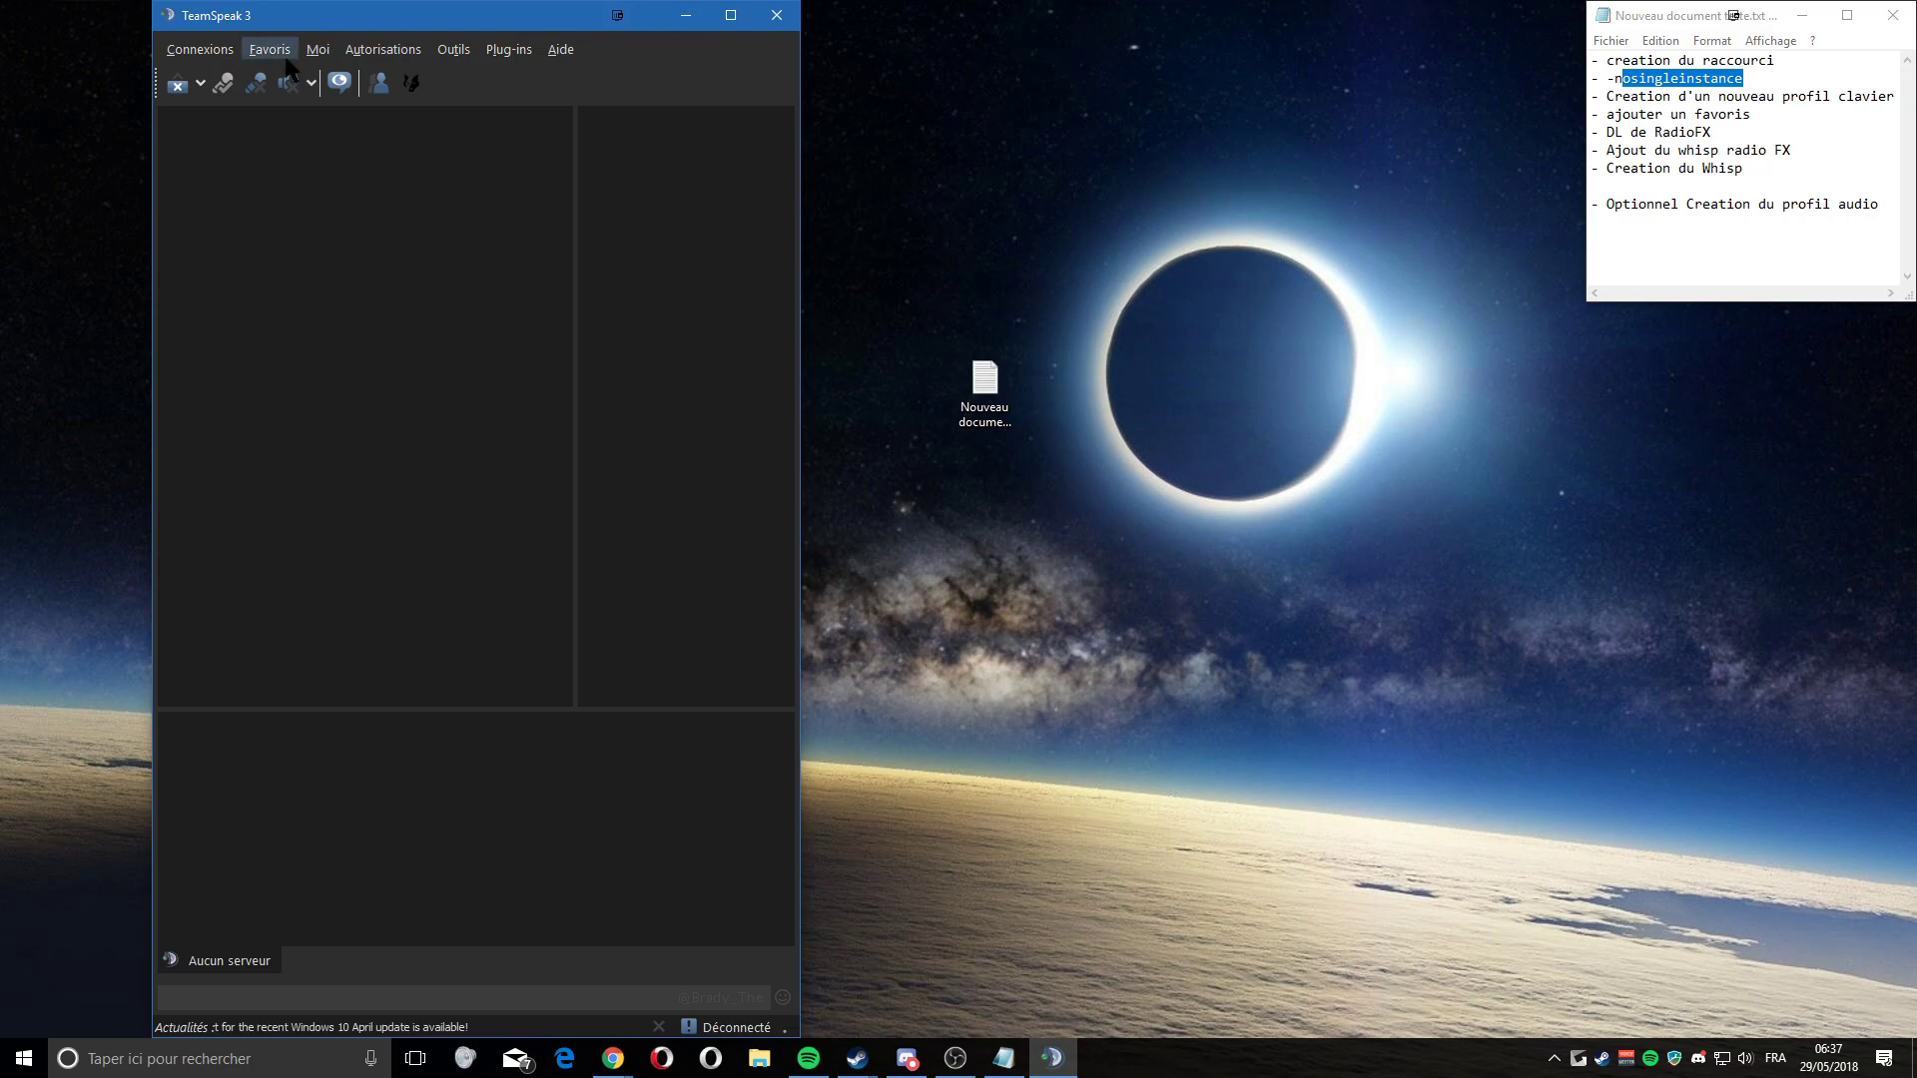
- Create a synchronised keyboard shortcut profile named fgdsdfsf in the TeamSpeak options, using the default settings
{"action": "left_click", "coordinate": [455, 64]}
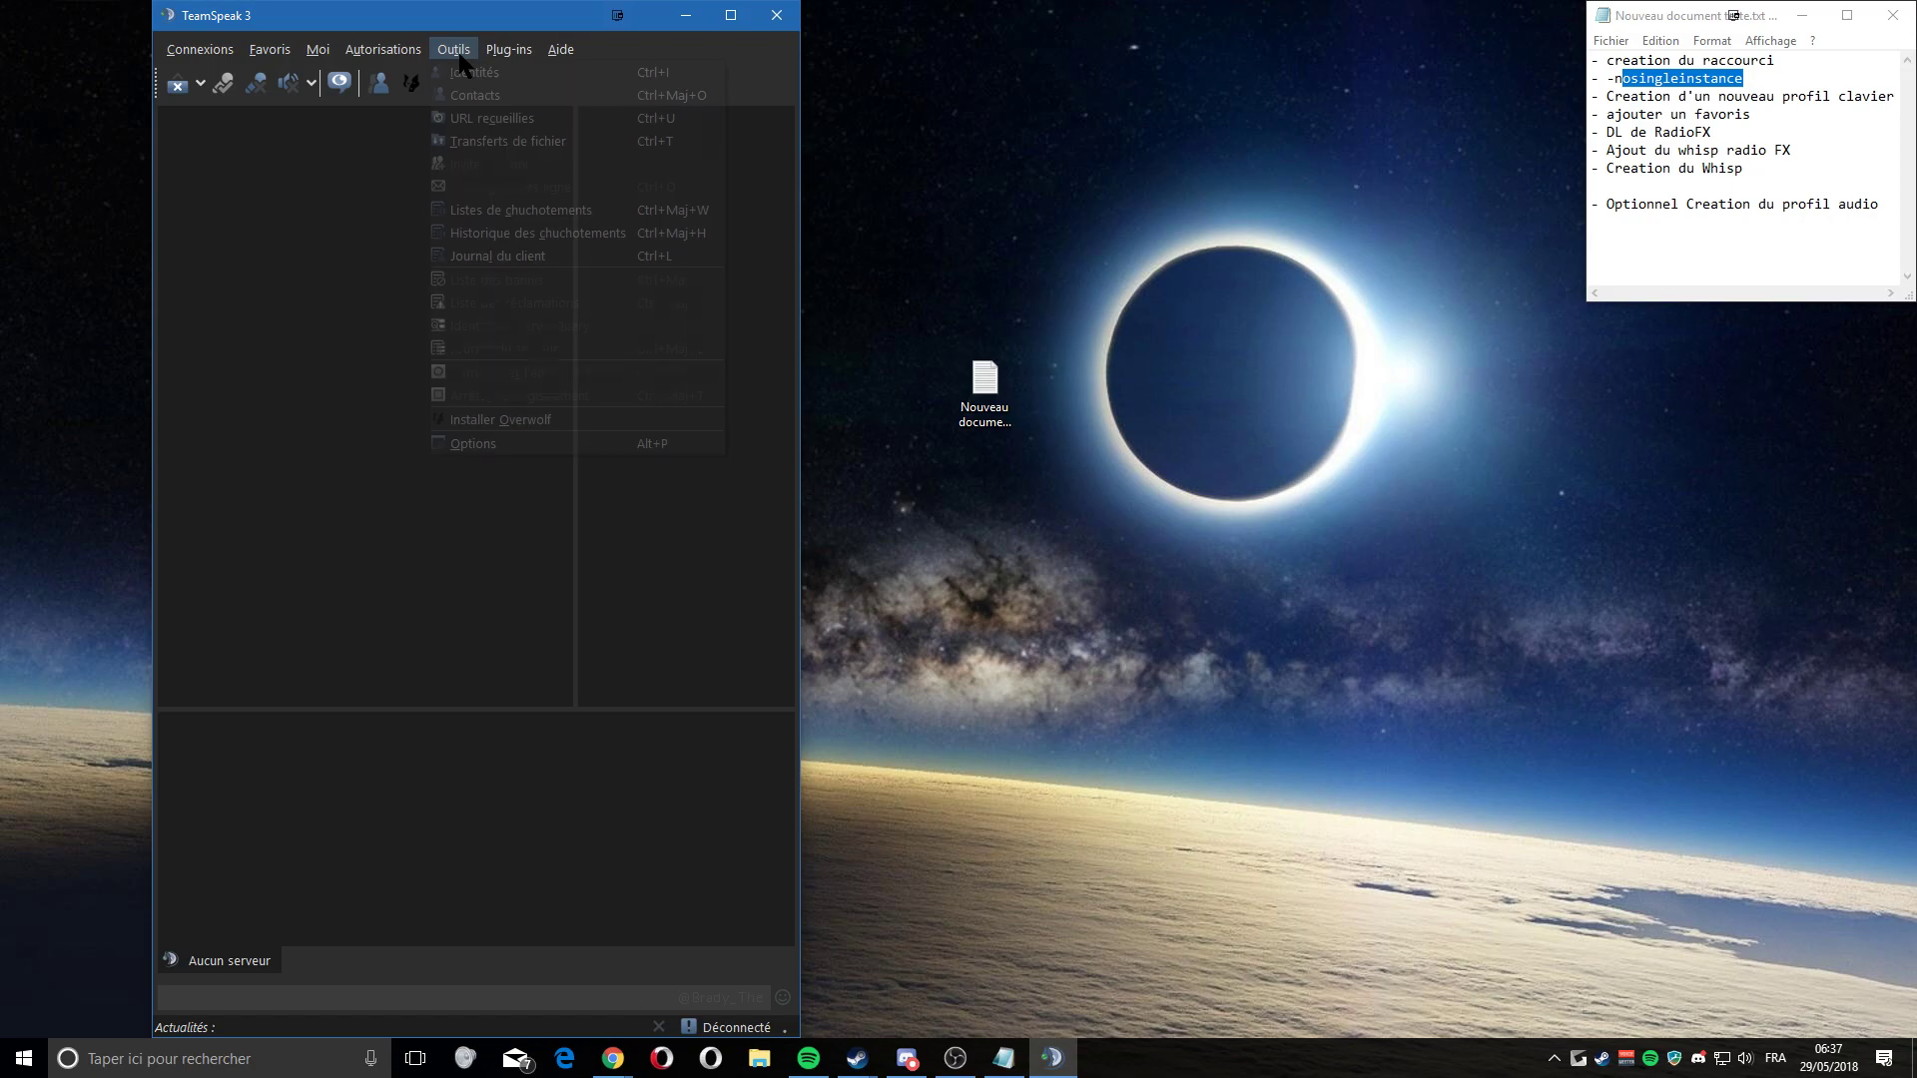
{"action": "left_click", "coordinate": [455, 441]}
{"action": "left_click_drag", "start_coordinate": [306, 150], "coordinate": [398, 175]}
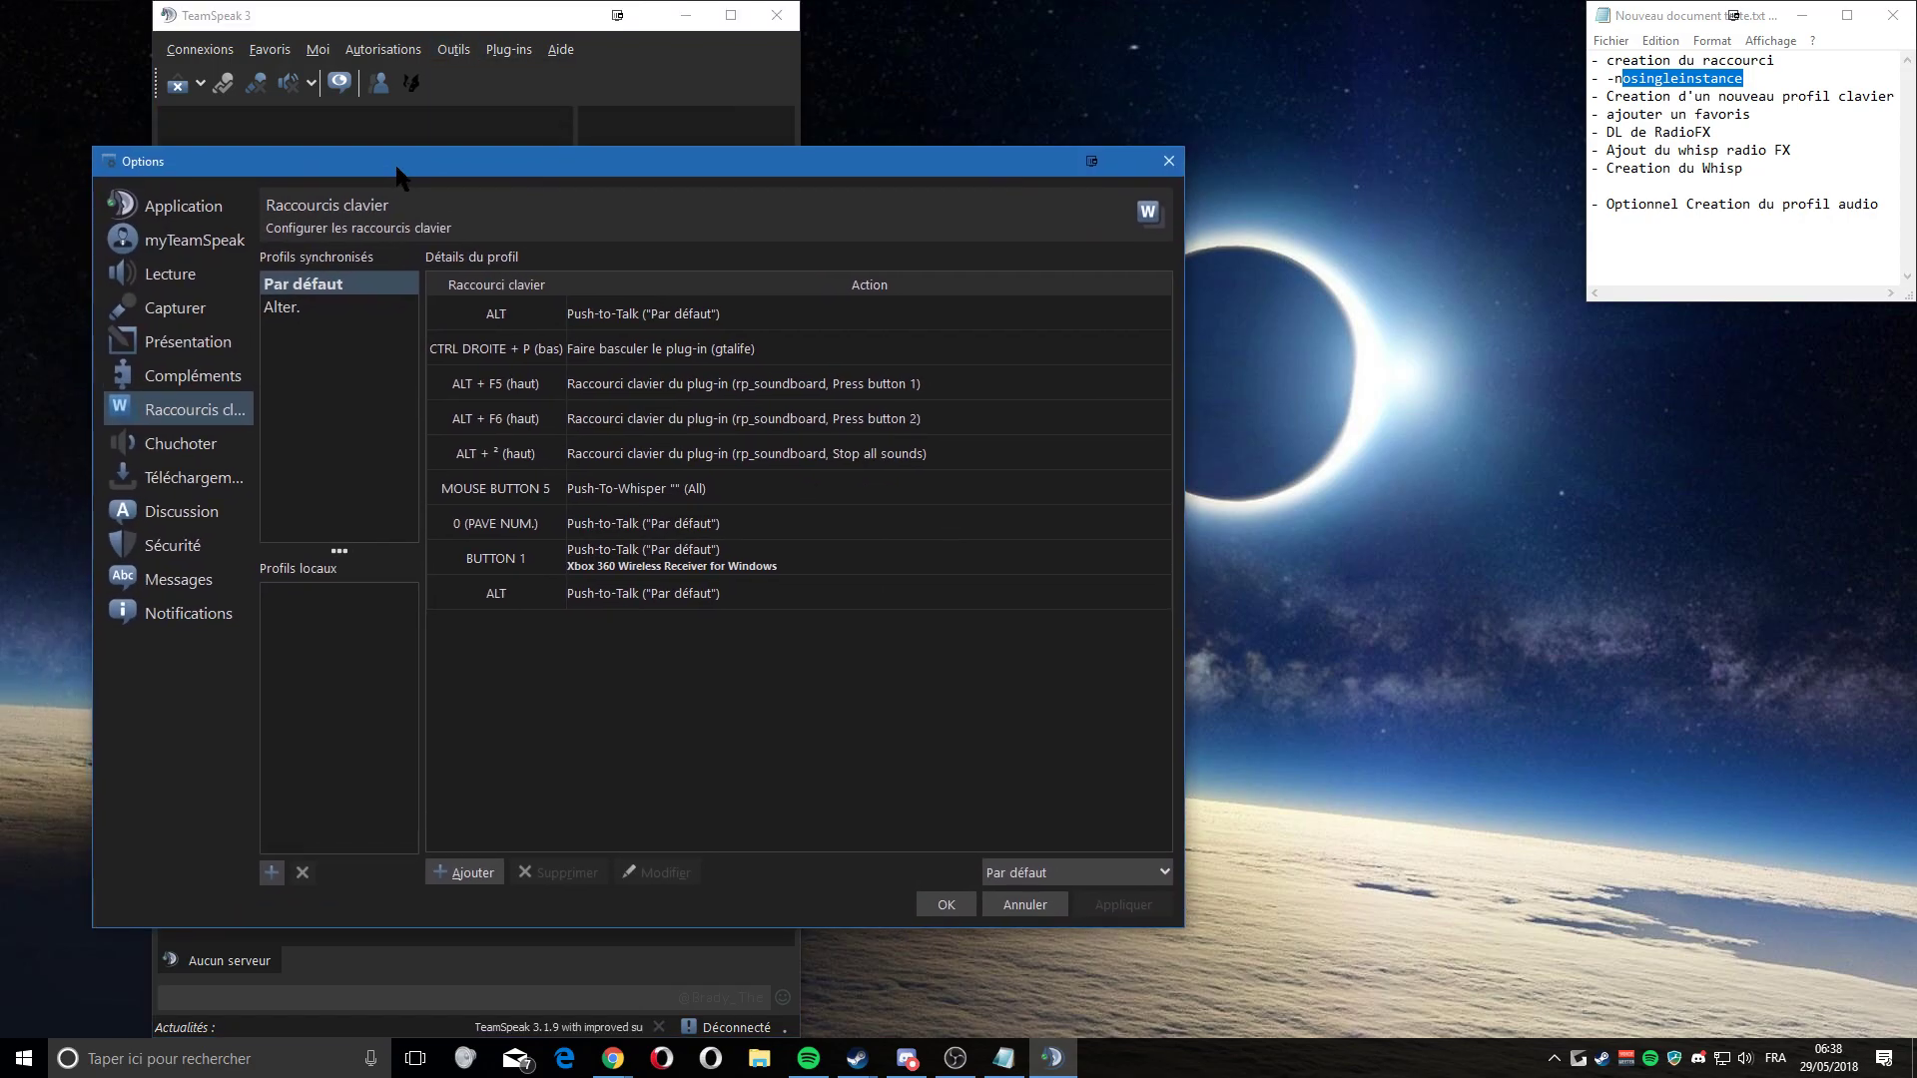
{"action": "left_click_drag", "start_coordinate": [397, 174], "coordinate": [402, 163]}
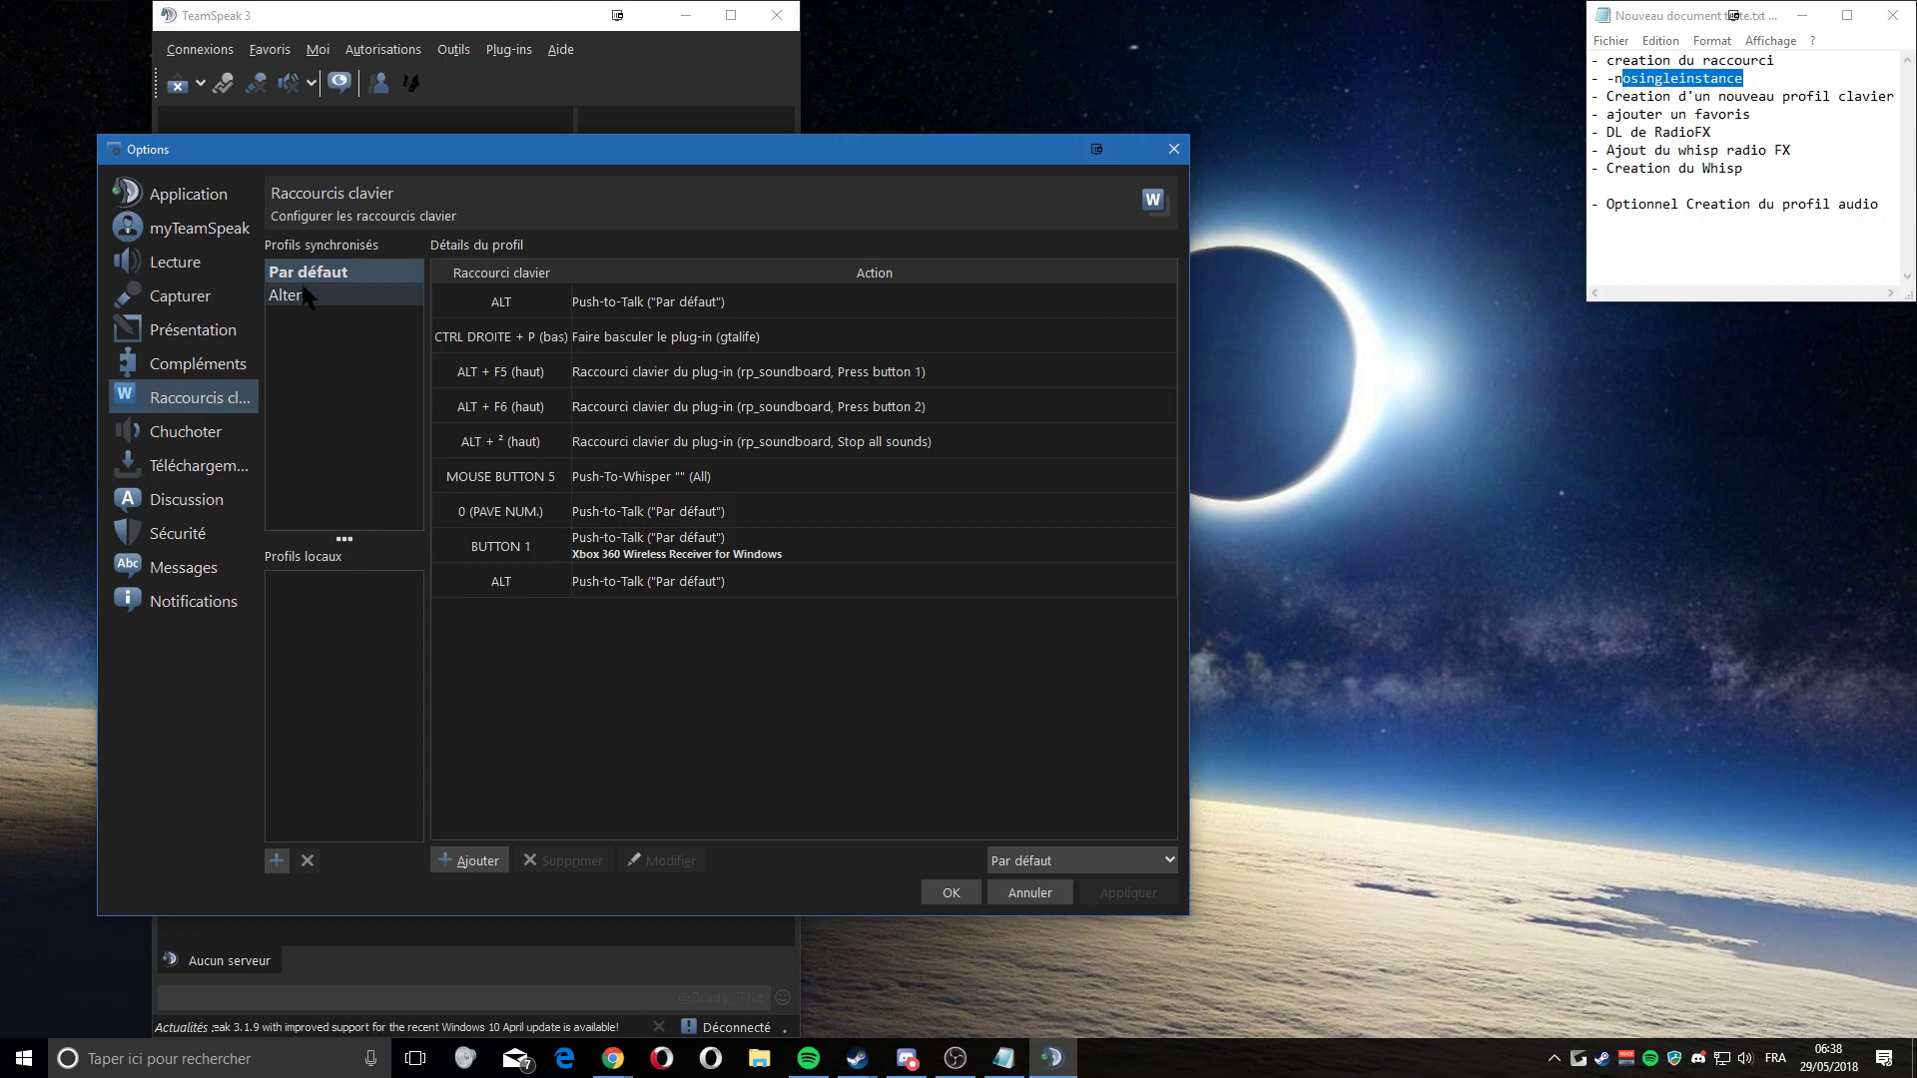
{"action": "left_click", "coordinate": [275, 860]}
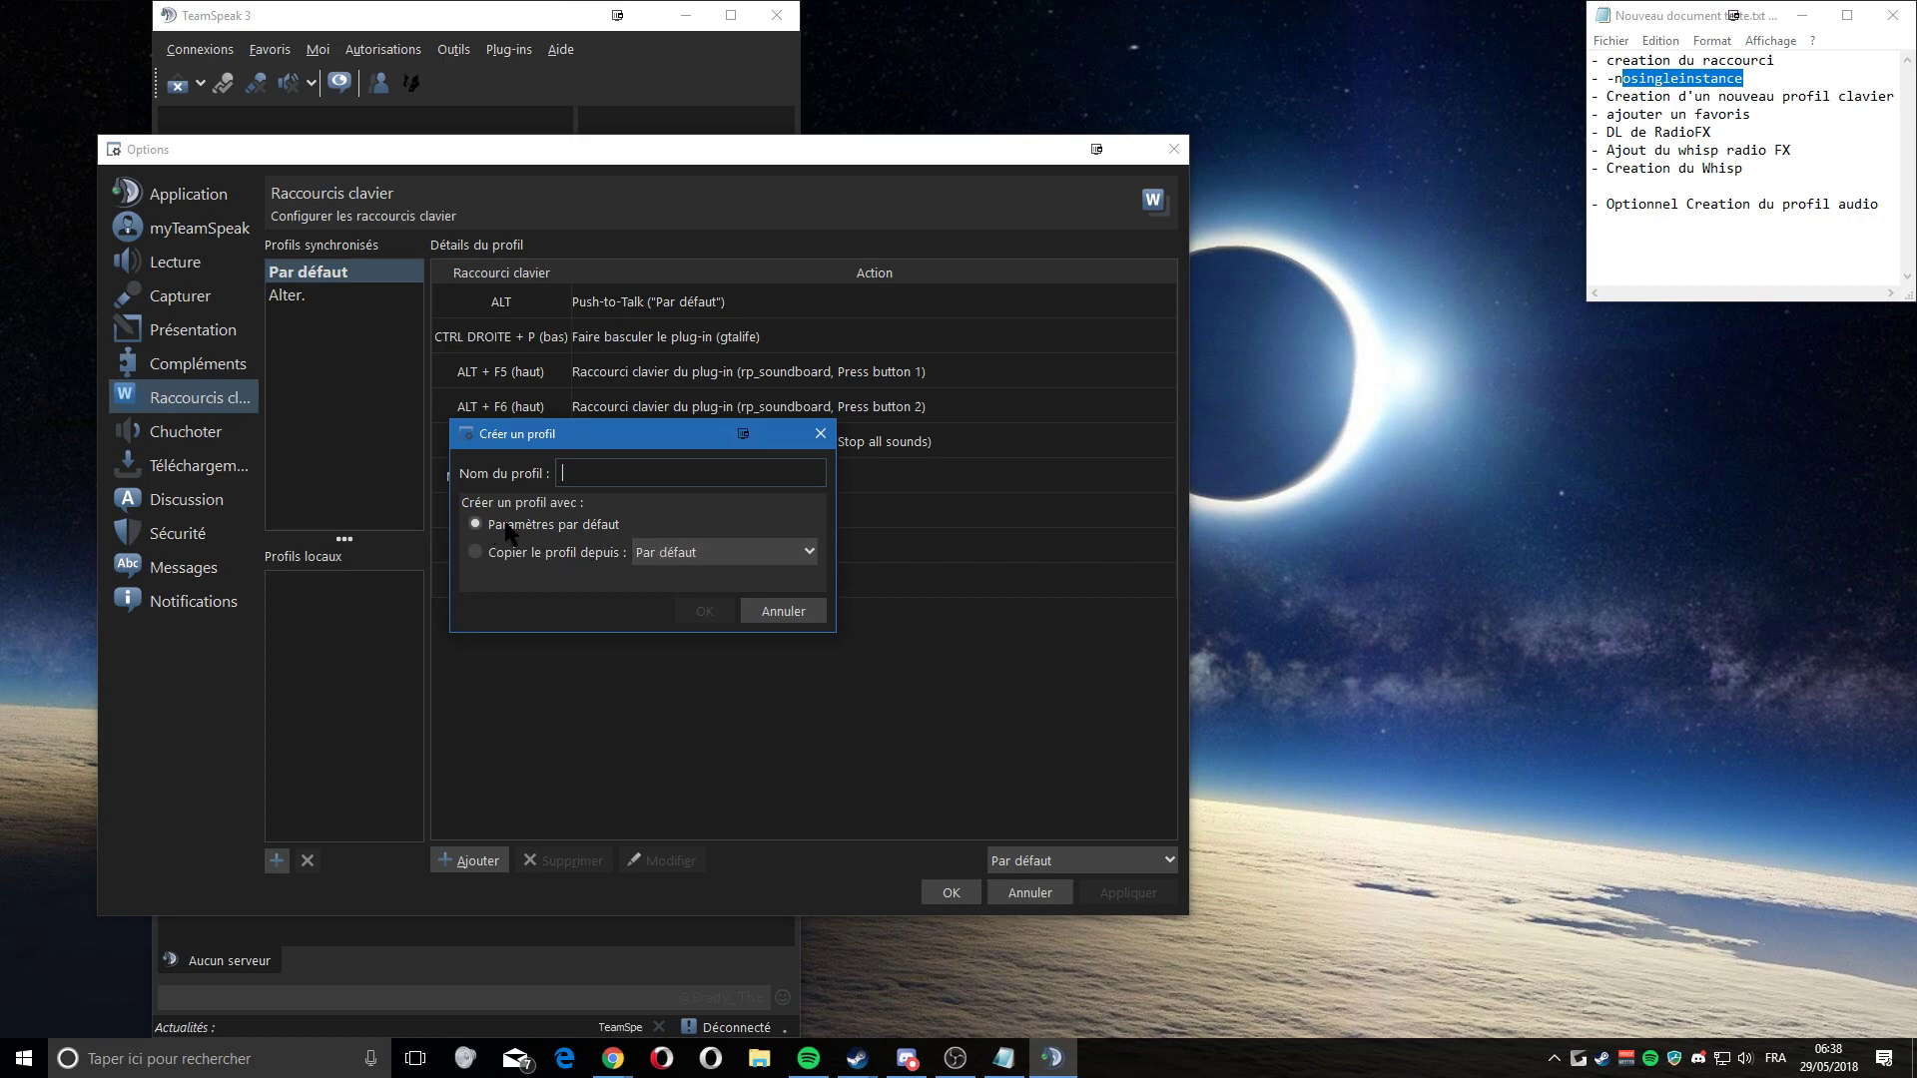
{"action": "left_click", "coordinate": [563, 552]}
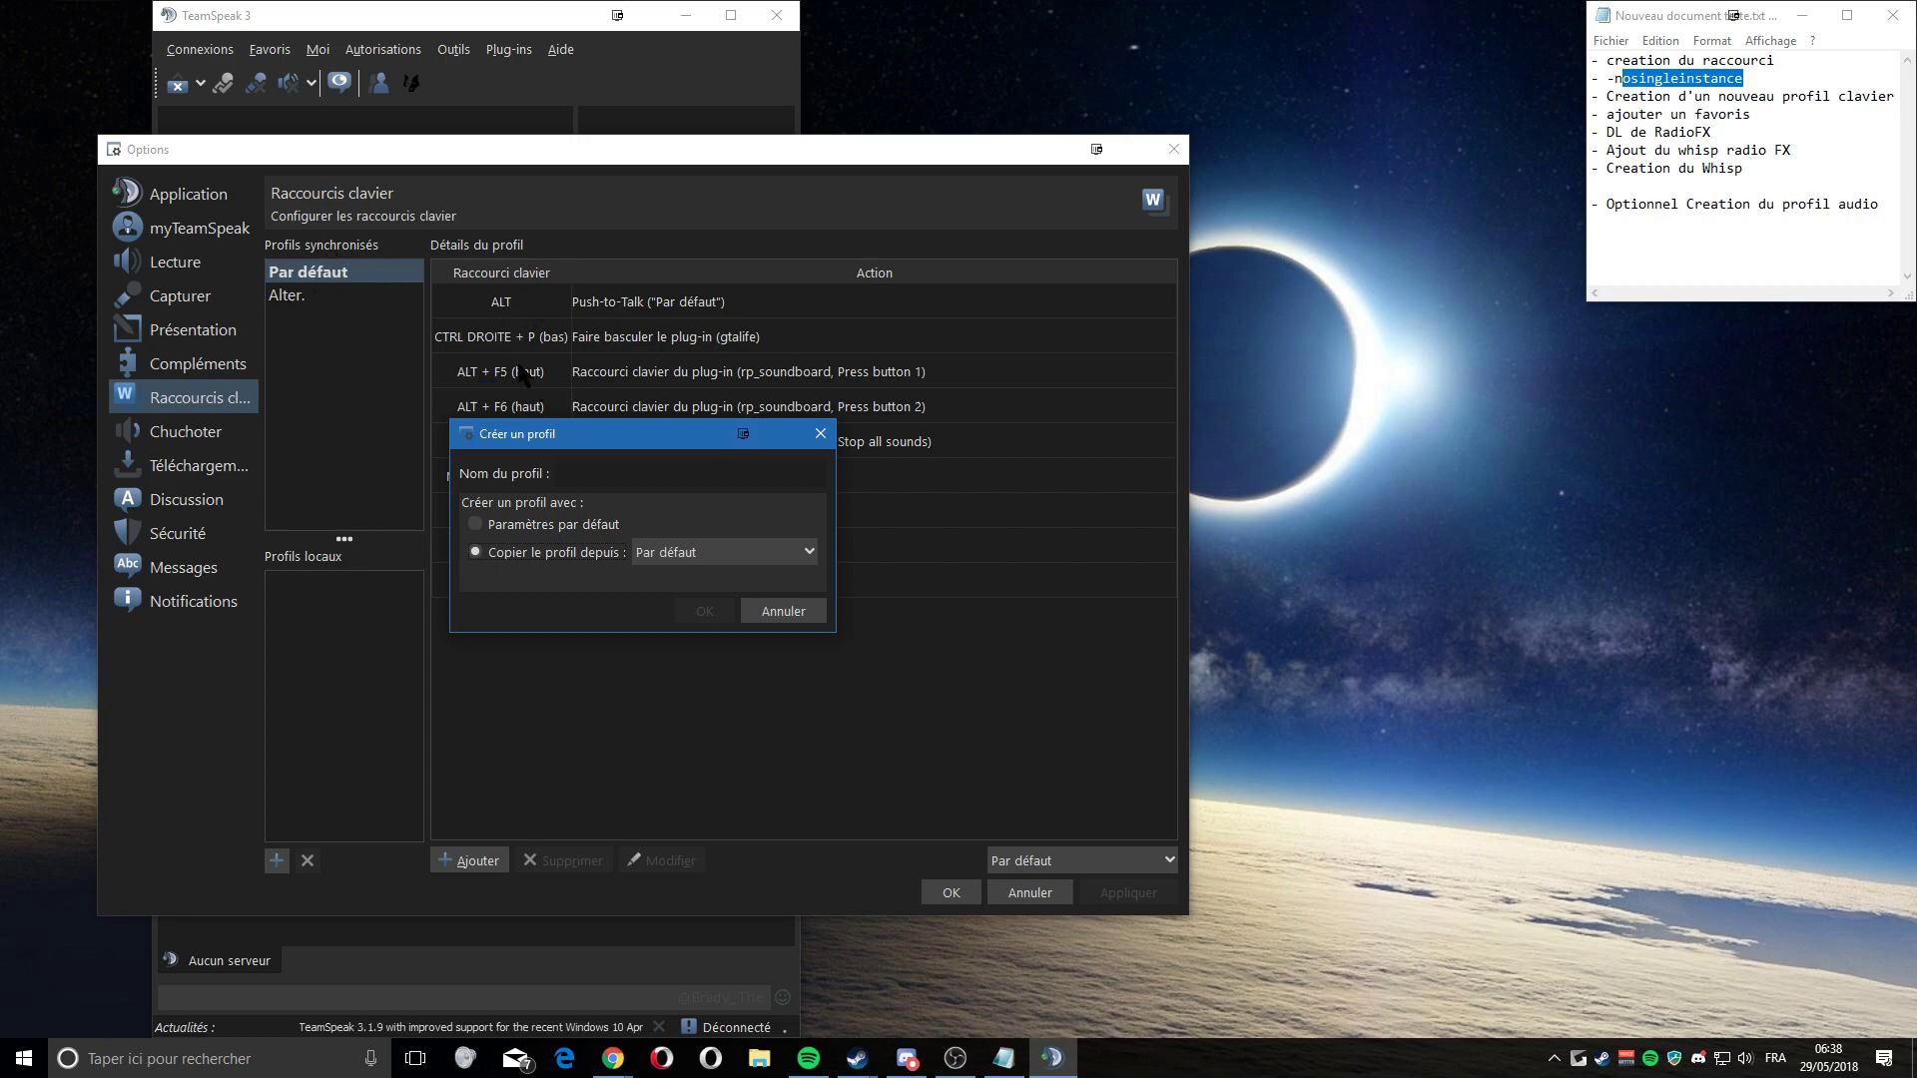
{"action": "left_click", "coordinate": [530, 526]}
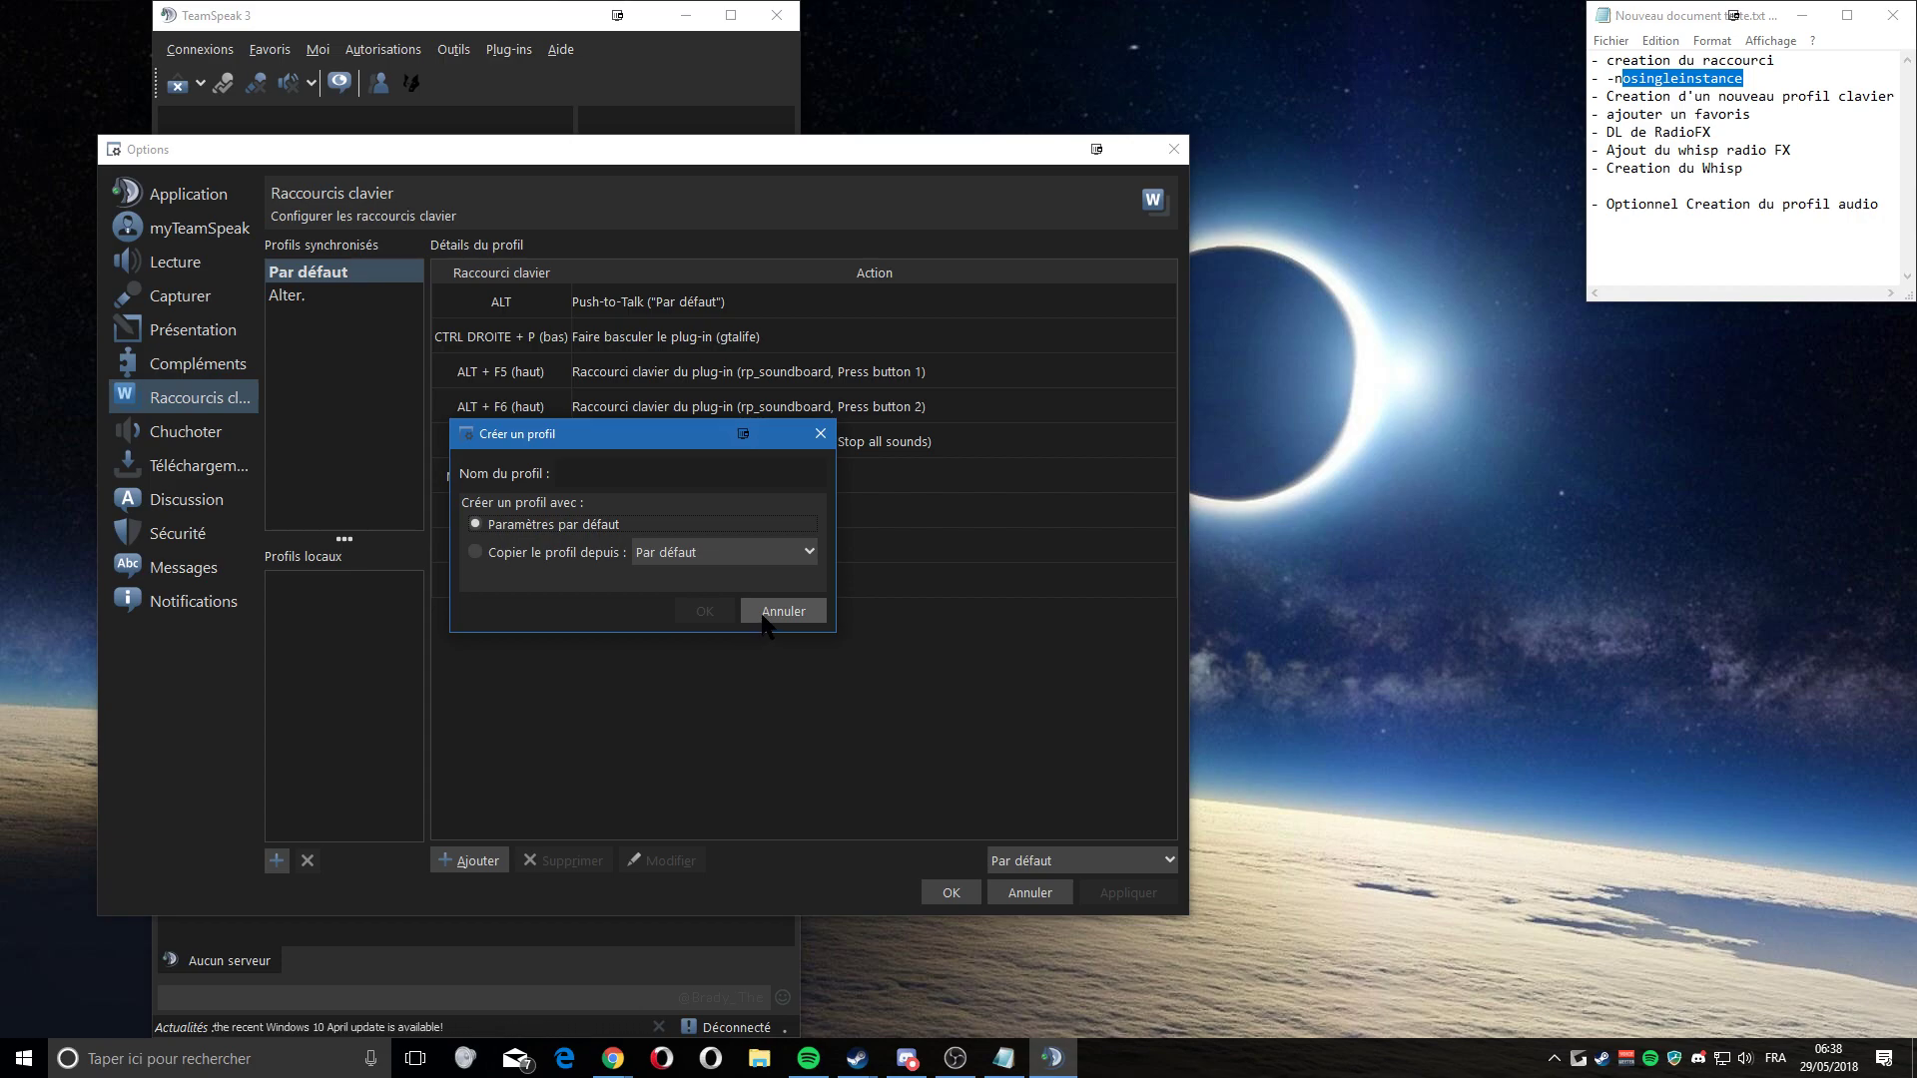
{"action": "key", "text": "Tab"}
{"action": "type", "text": "fgdsdfsf"}
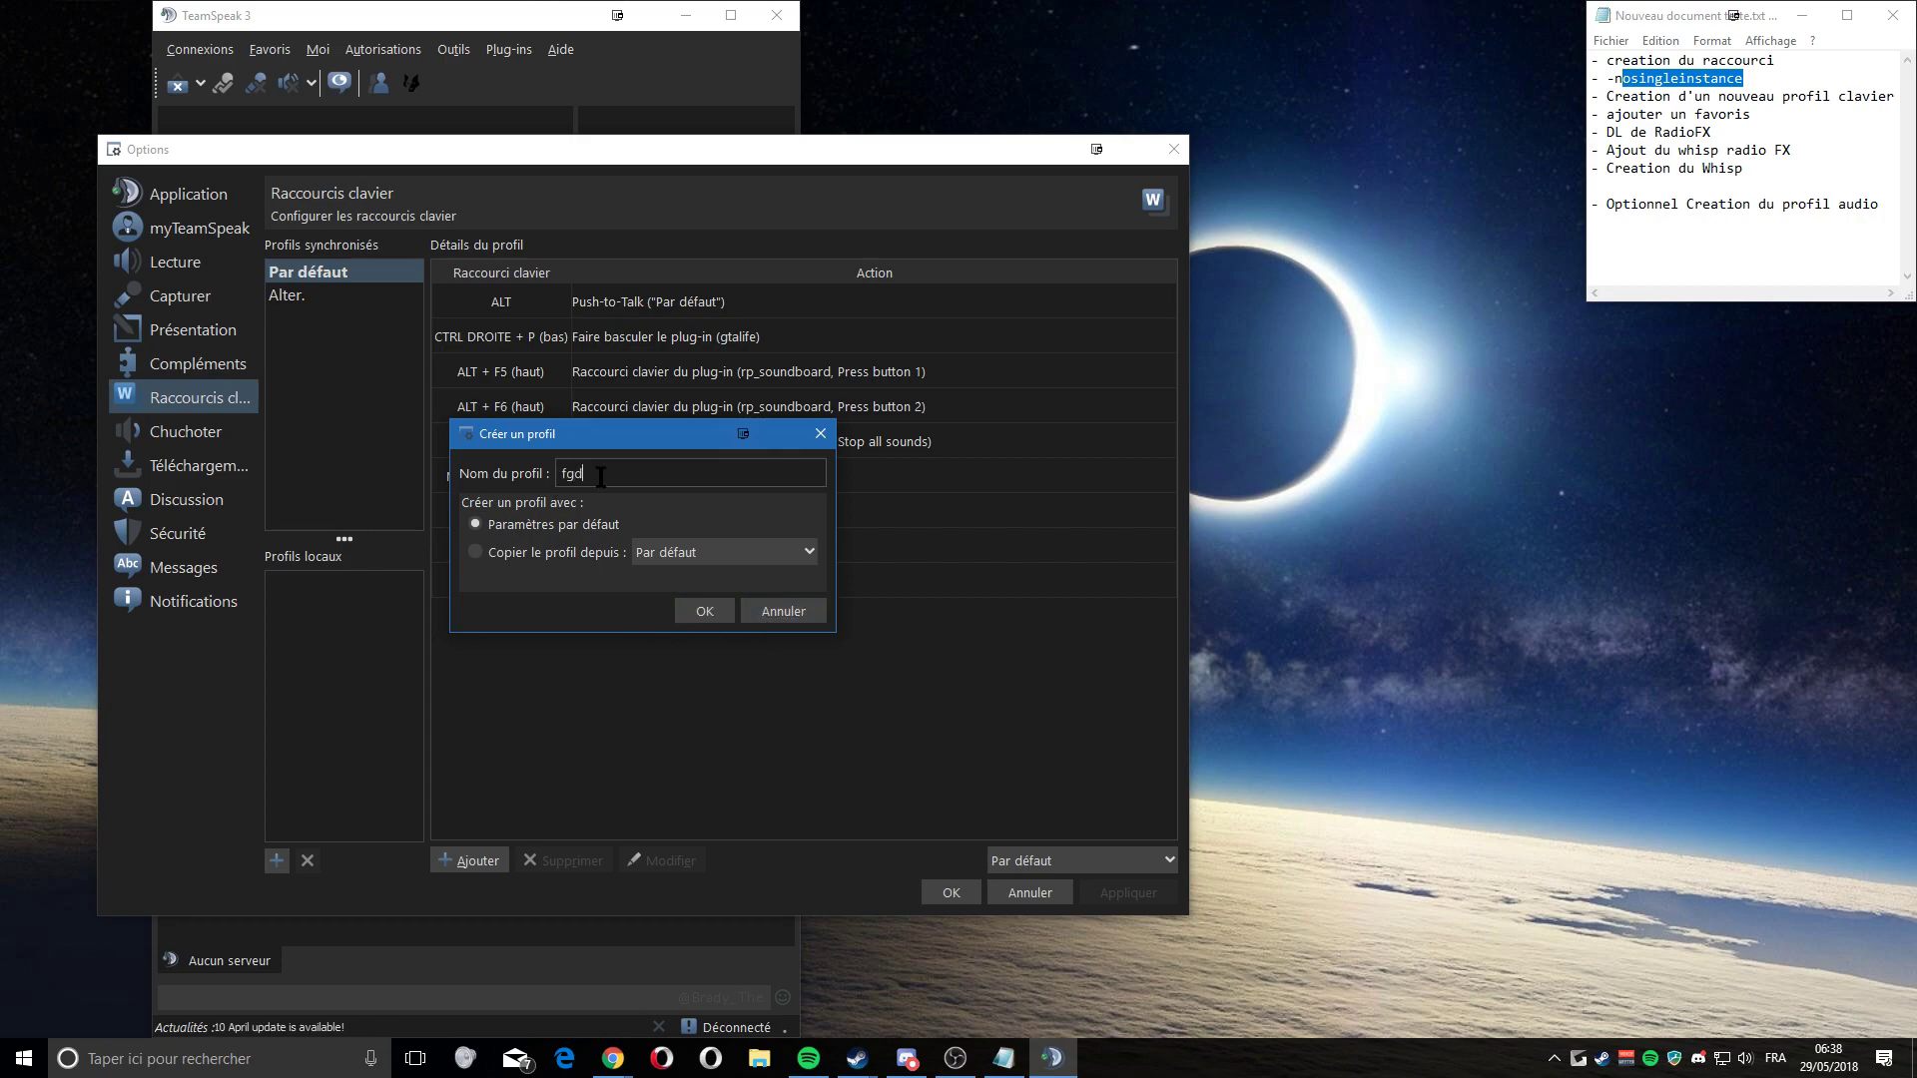
{"action": "left_click", "coordinate": [706, 613]}
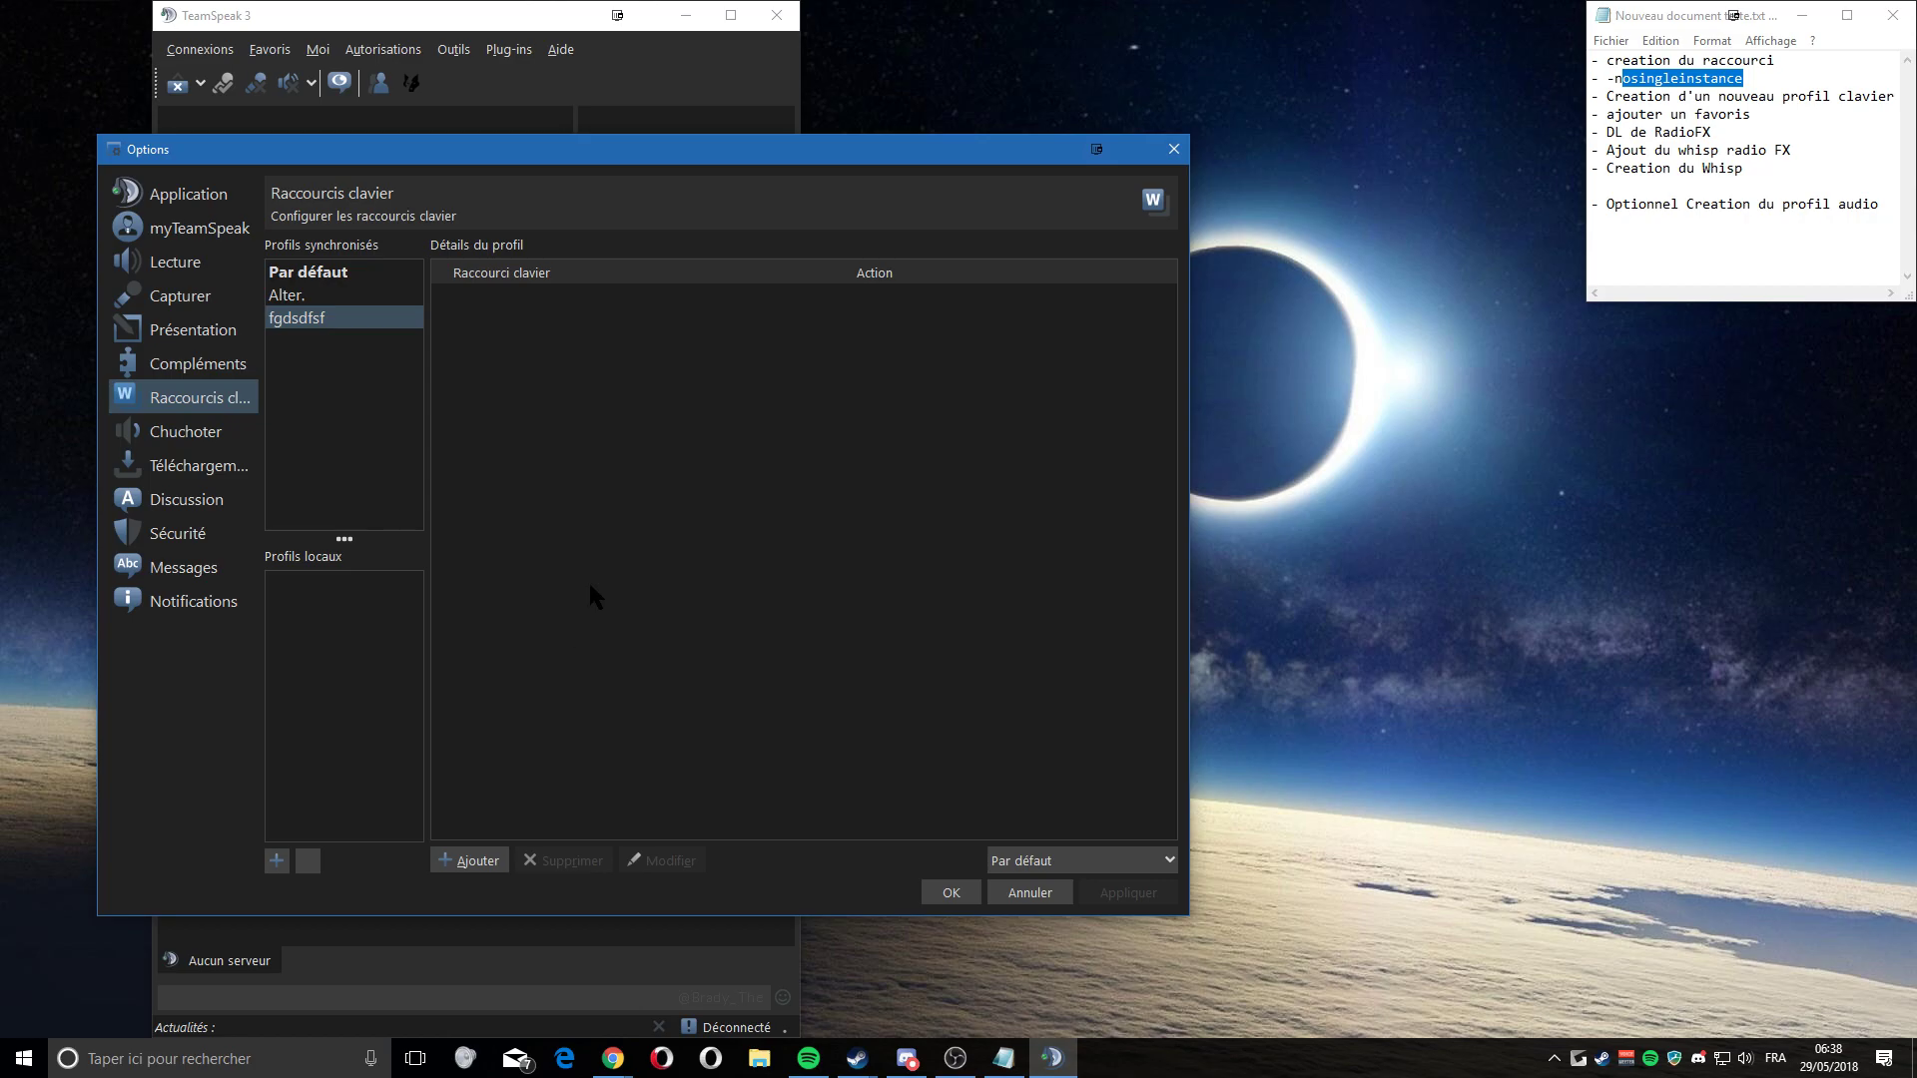
- Compare the Par défaut shortcut profile with the fgdsdfsf profile and save the options
{"action": "left_click", "coordinate": [304, 272]}
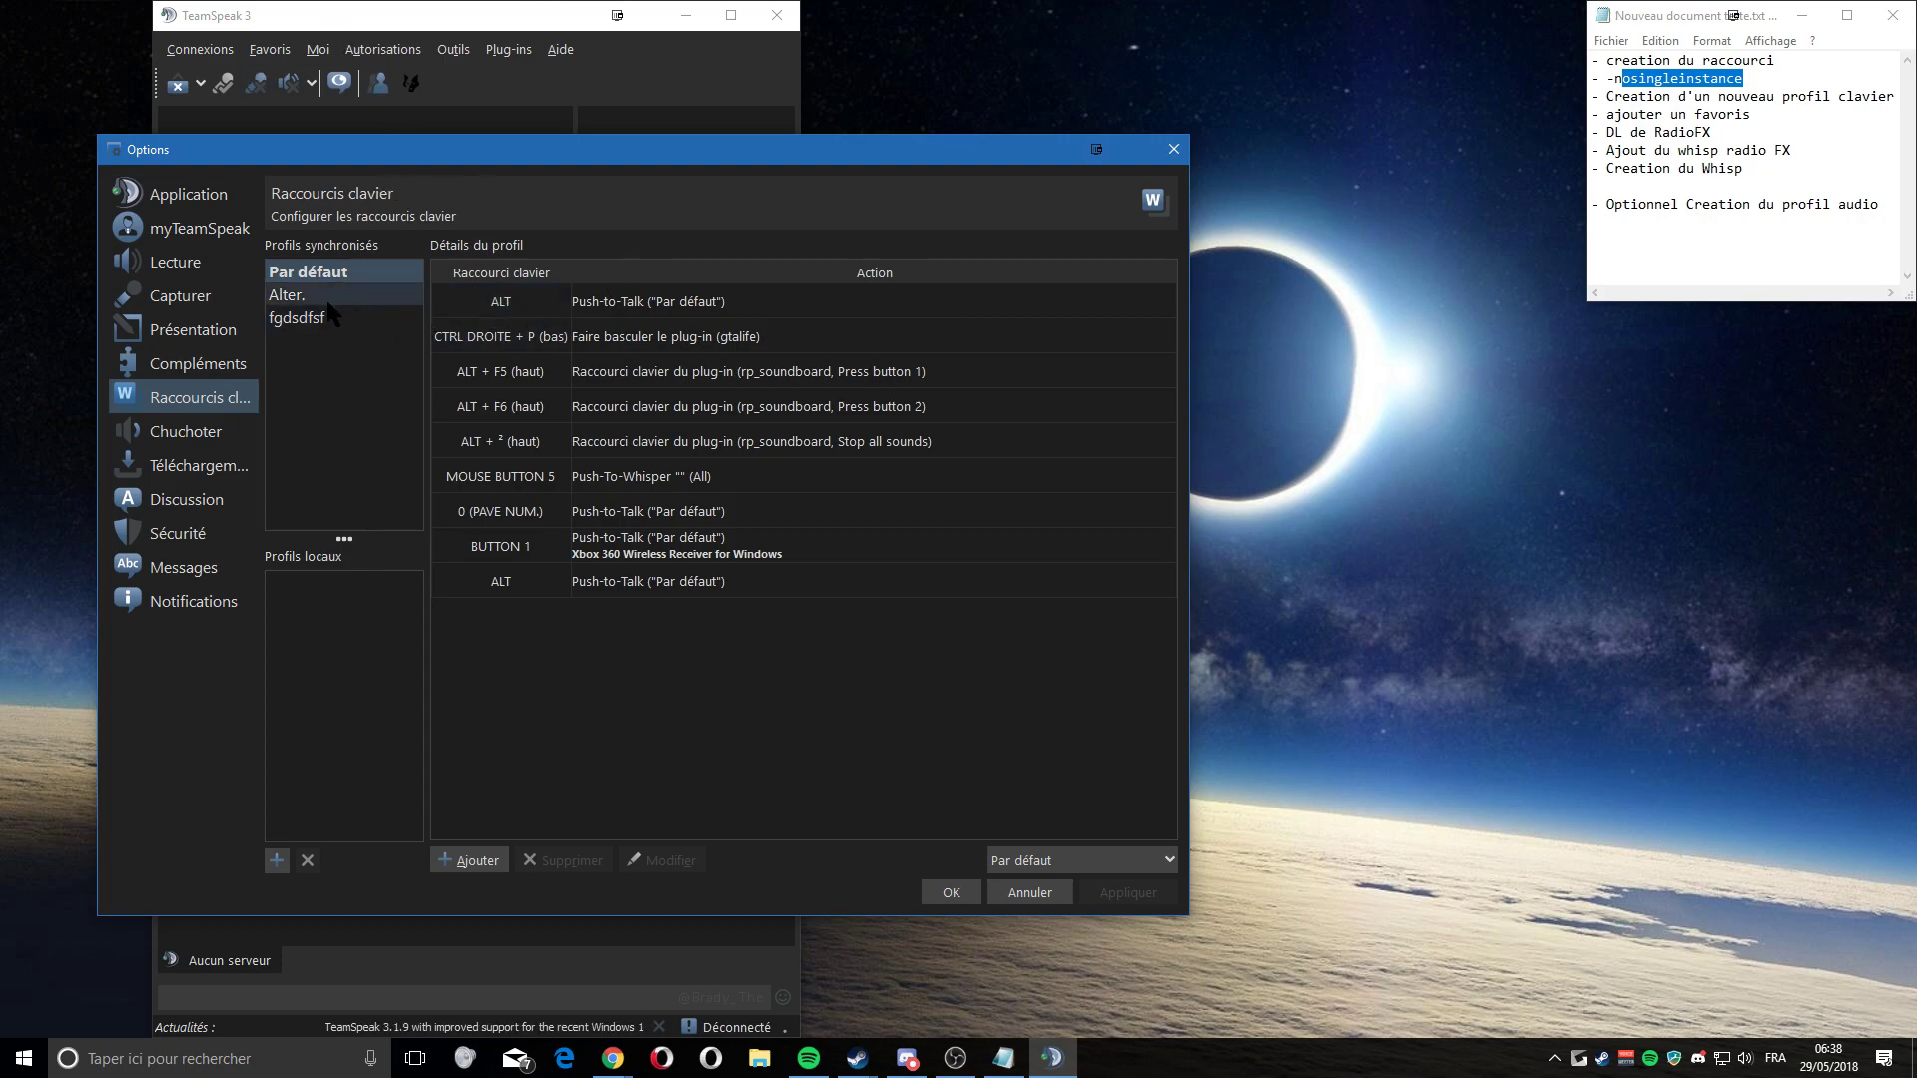
{"action": "left_click", "coordinate": [305, 324]}
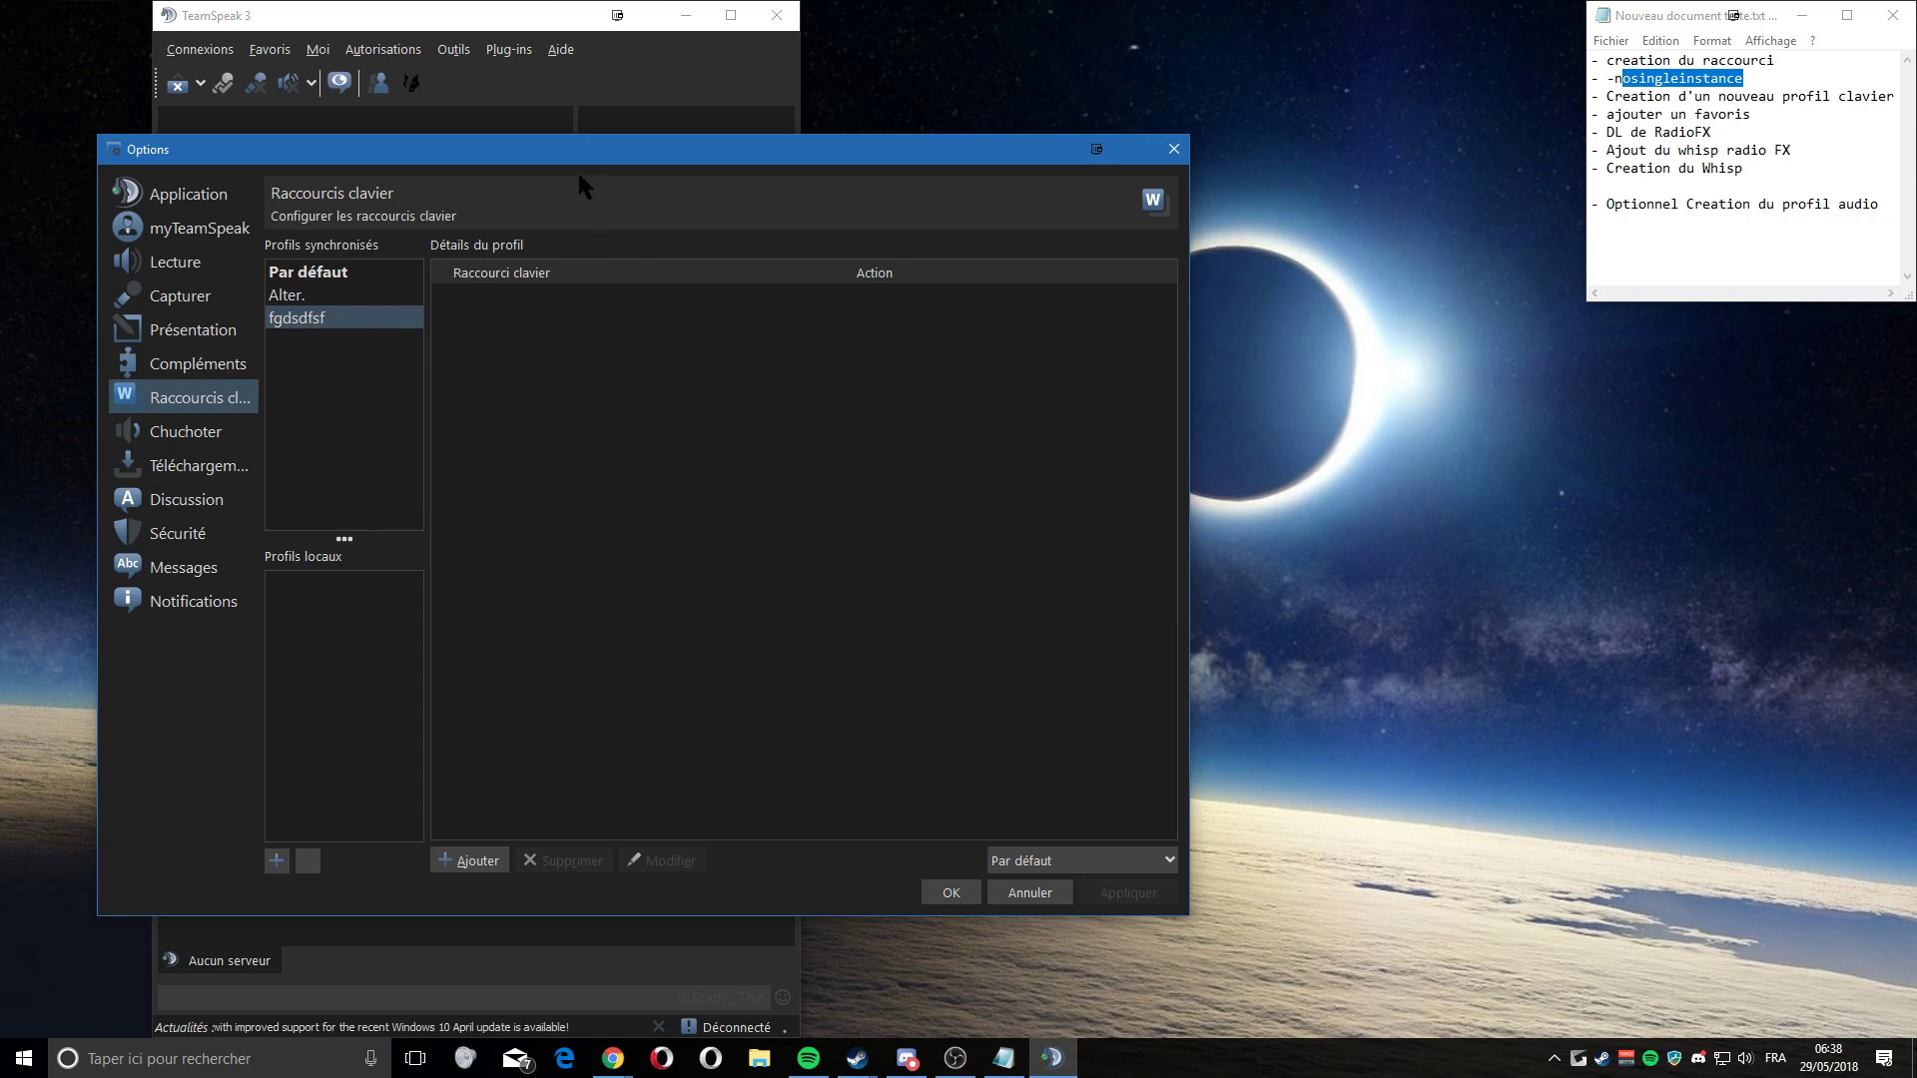
{"action": "left_click_drag", "start_coordinate": [583, 165], "coordinate": [565, 187]}
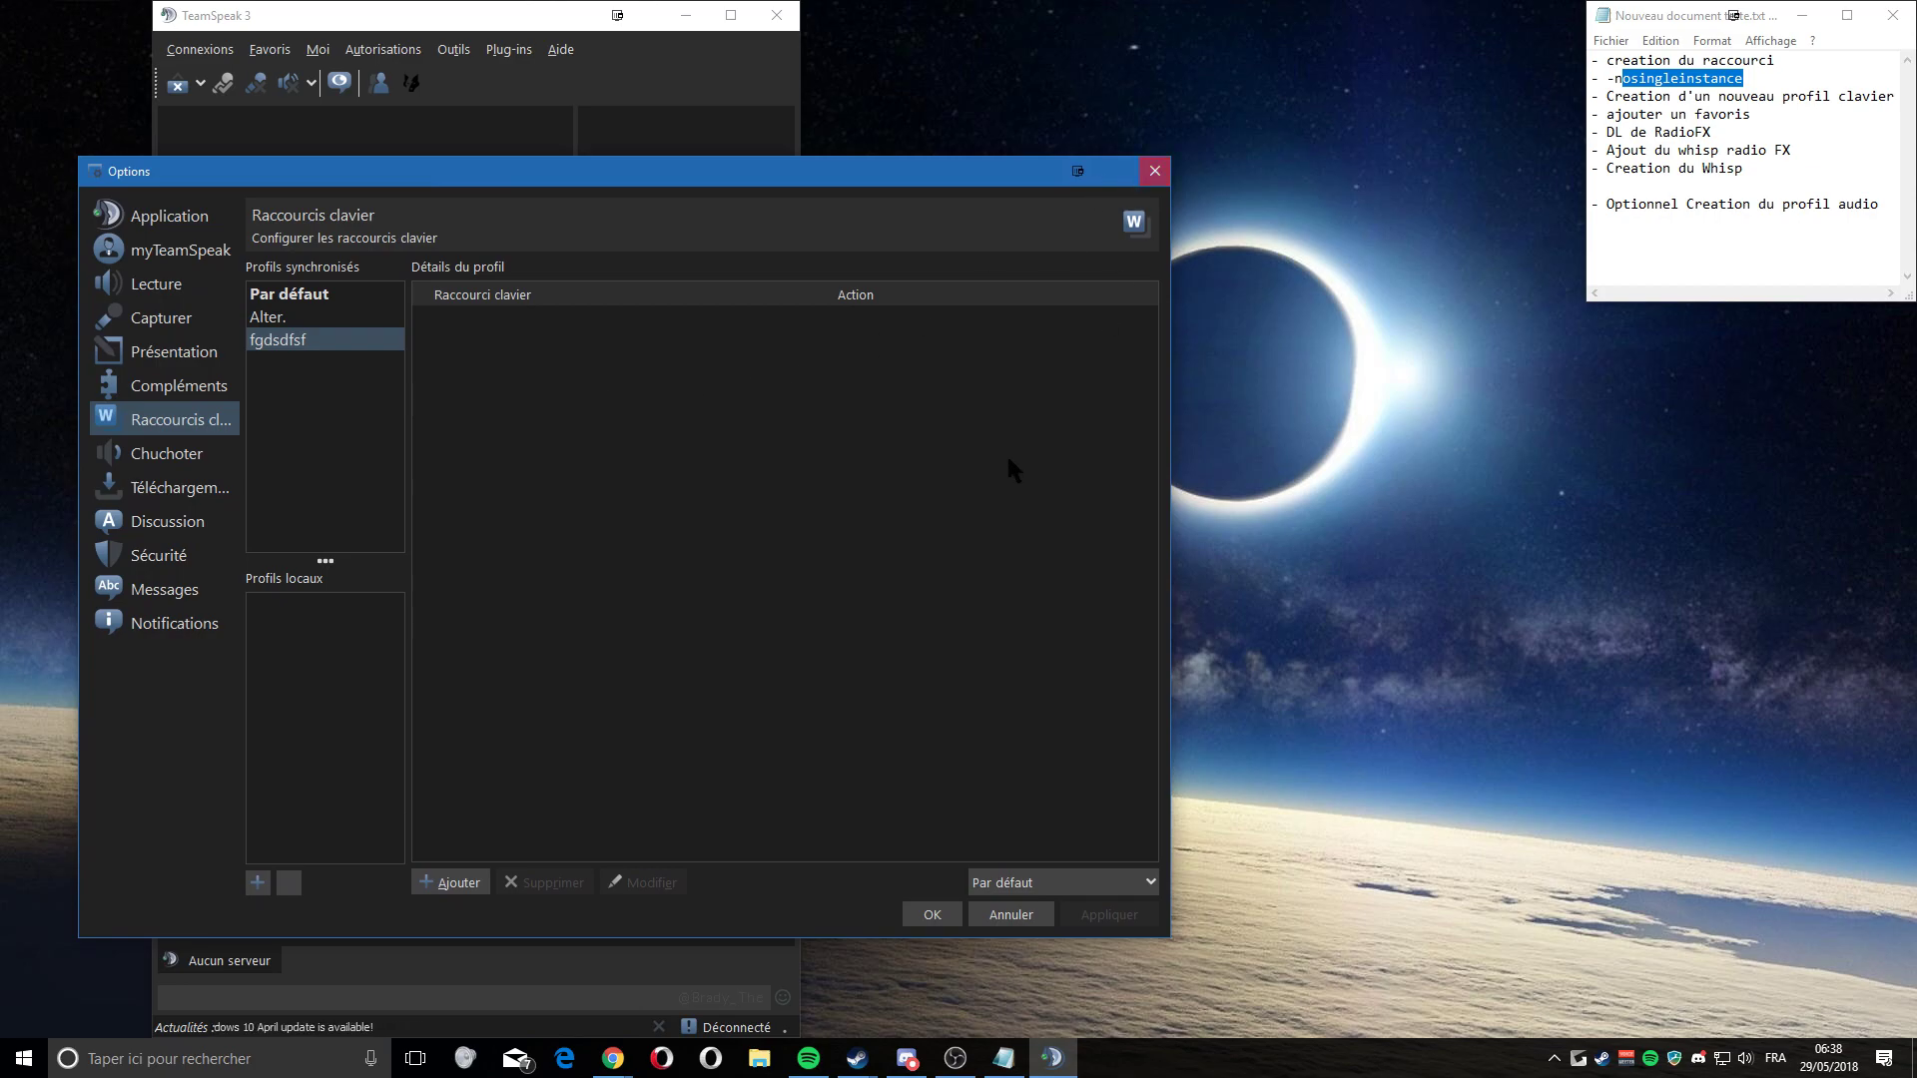
{"action": "left_click", "coordinate": [931, 915]}
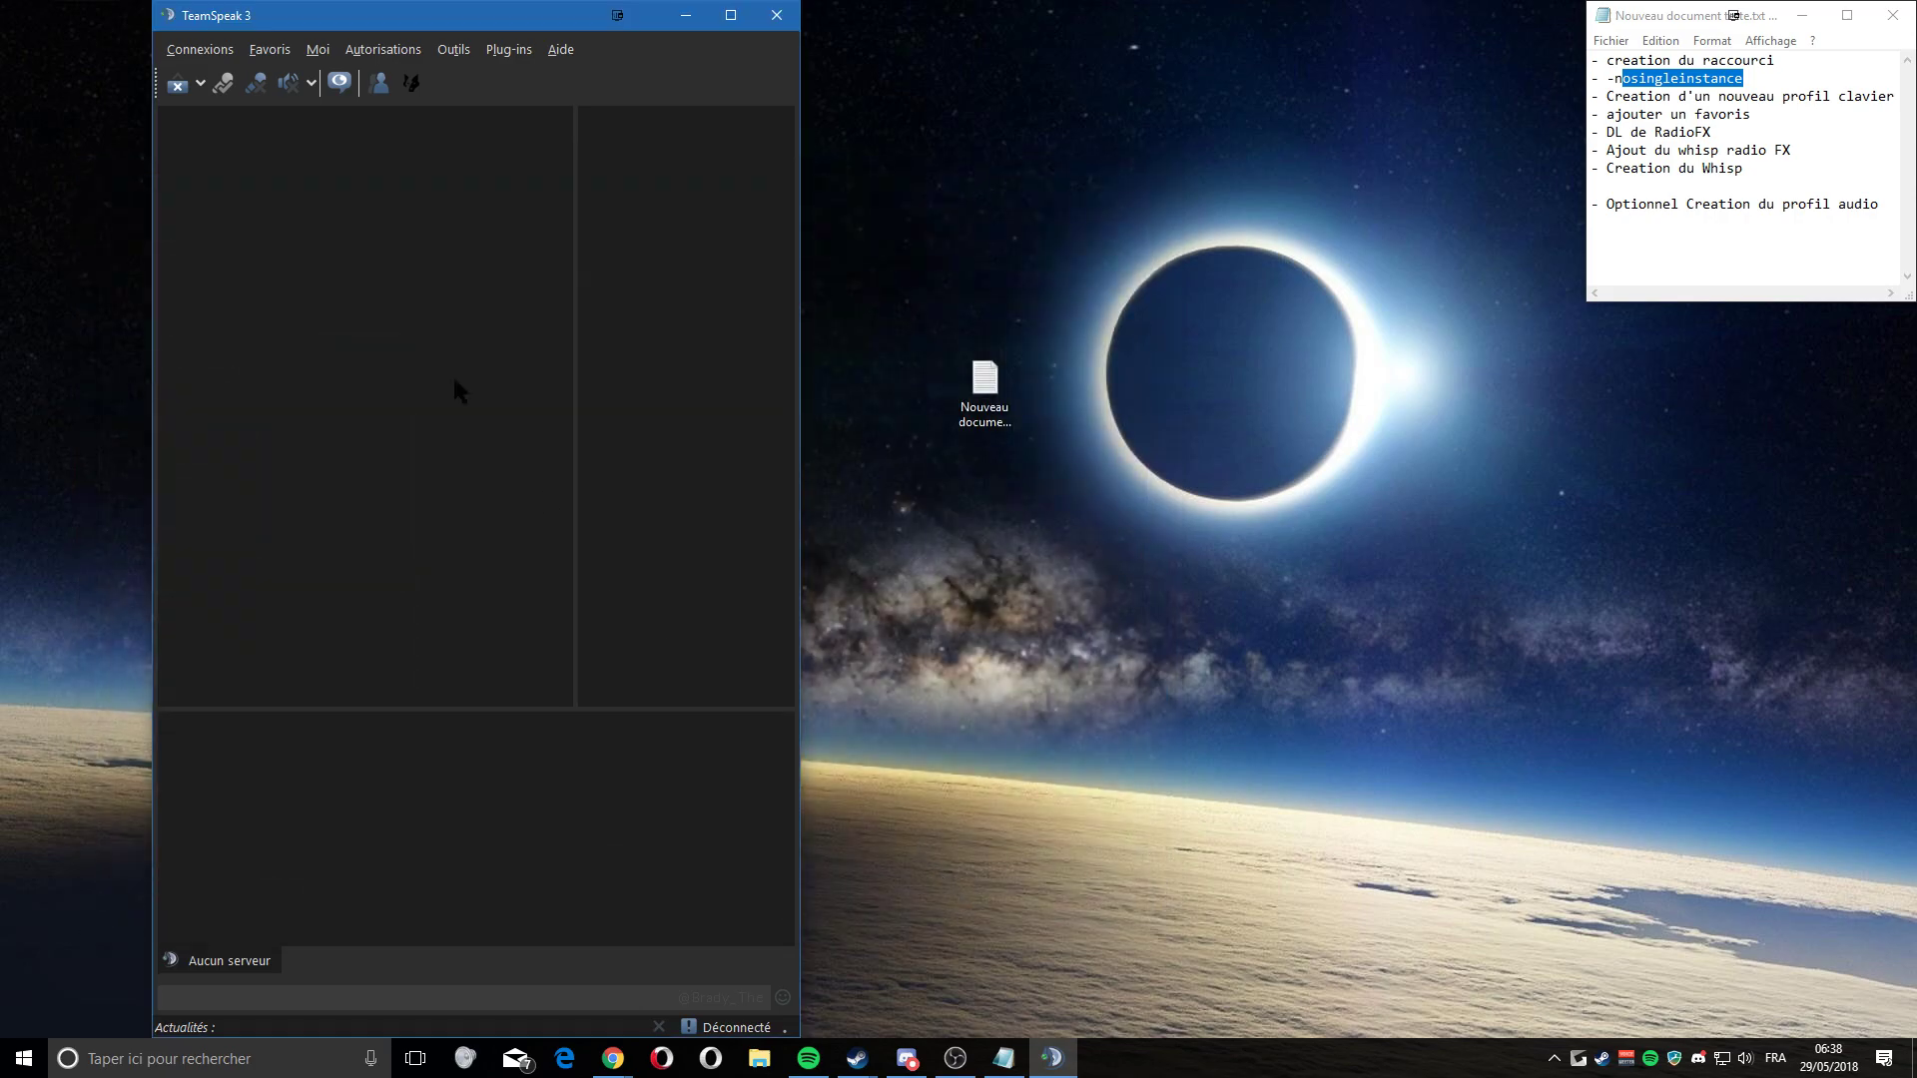
- Open the favourites manager, collapse the DIVERS folder and examine the Identity Roleplay favourite's name and server address
{"action": "left_click", "coordinate": [272, 50]}
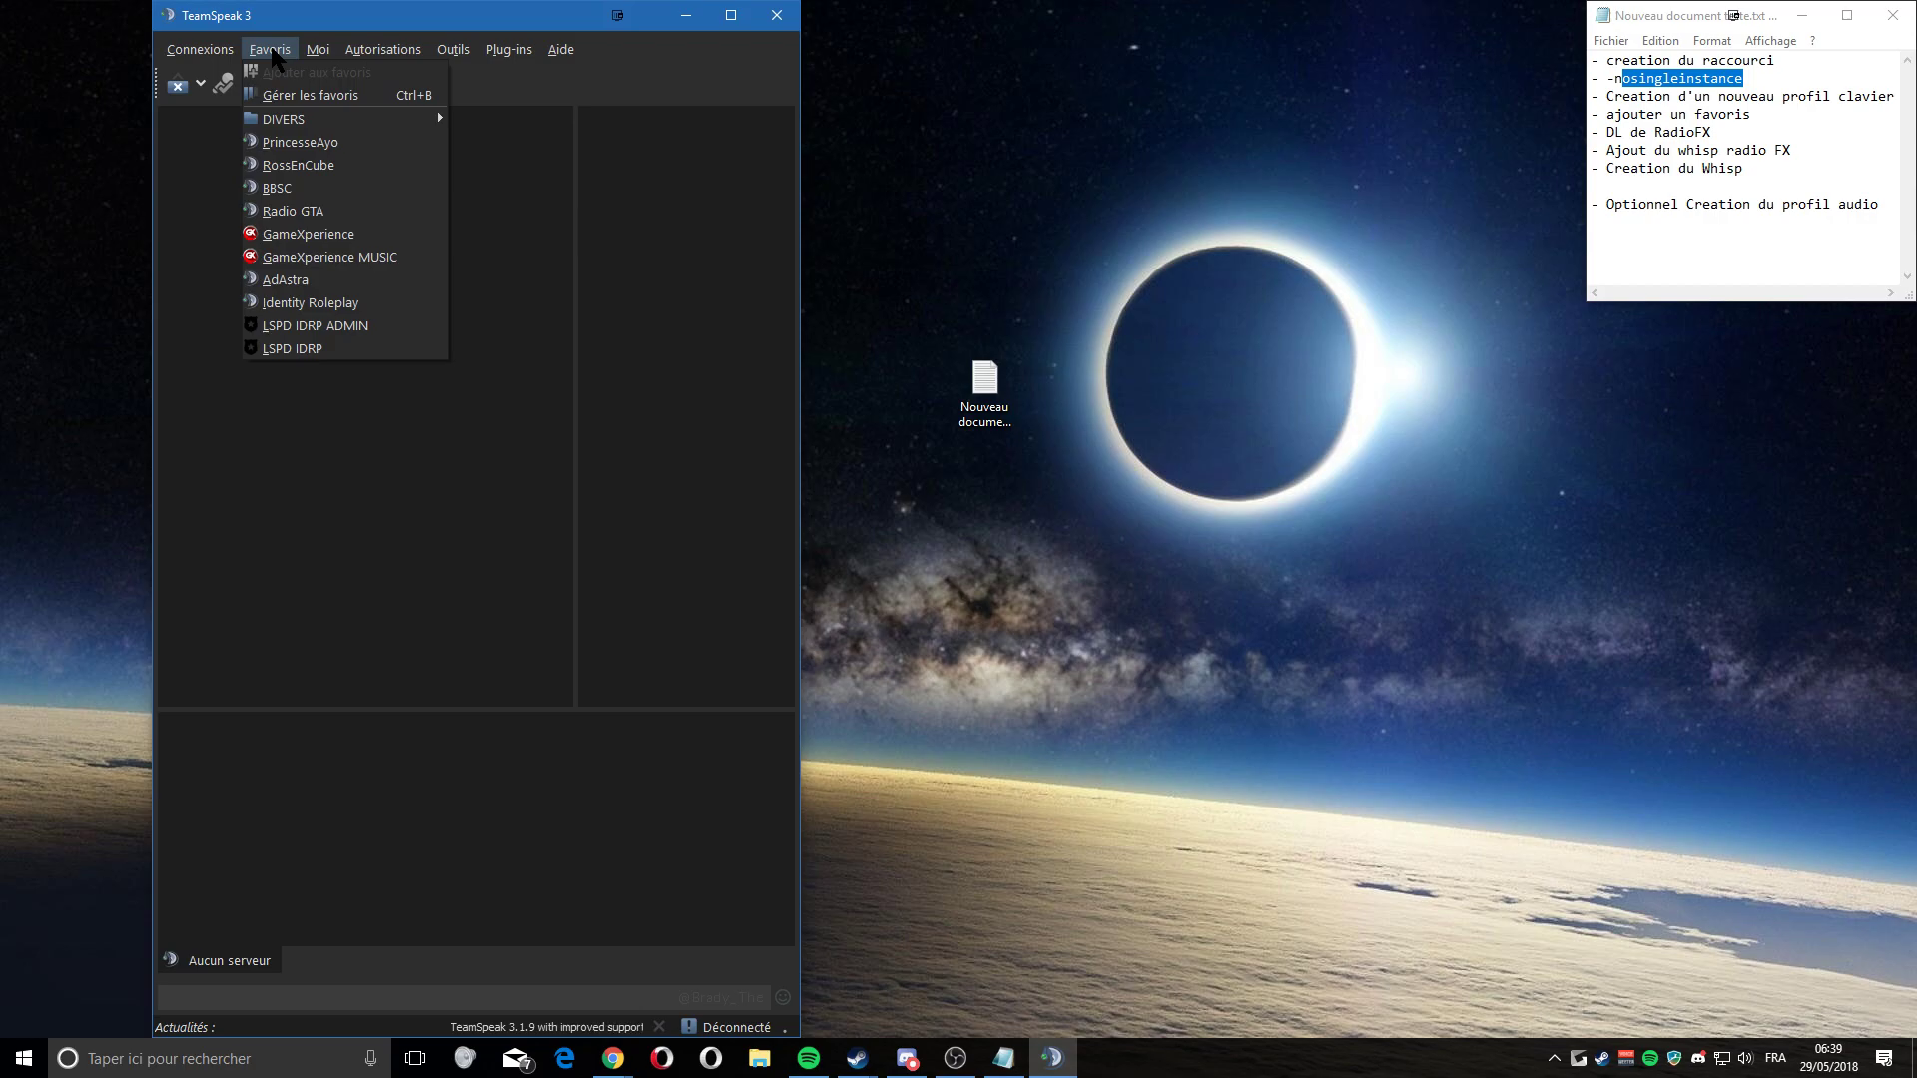
{"action": "mouse_move", "coordinate": [200, 49]}
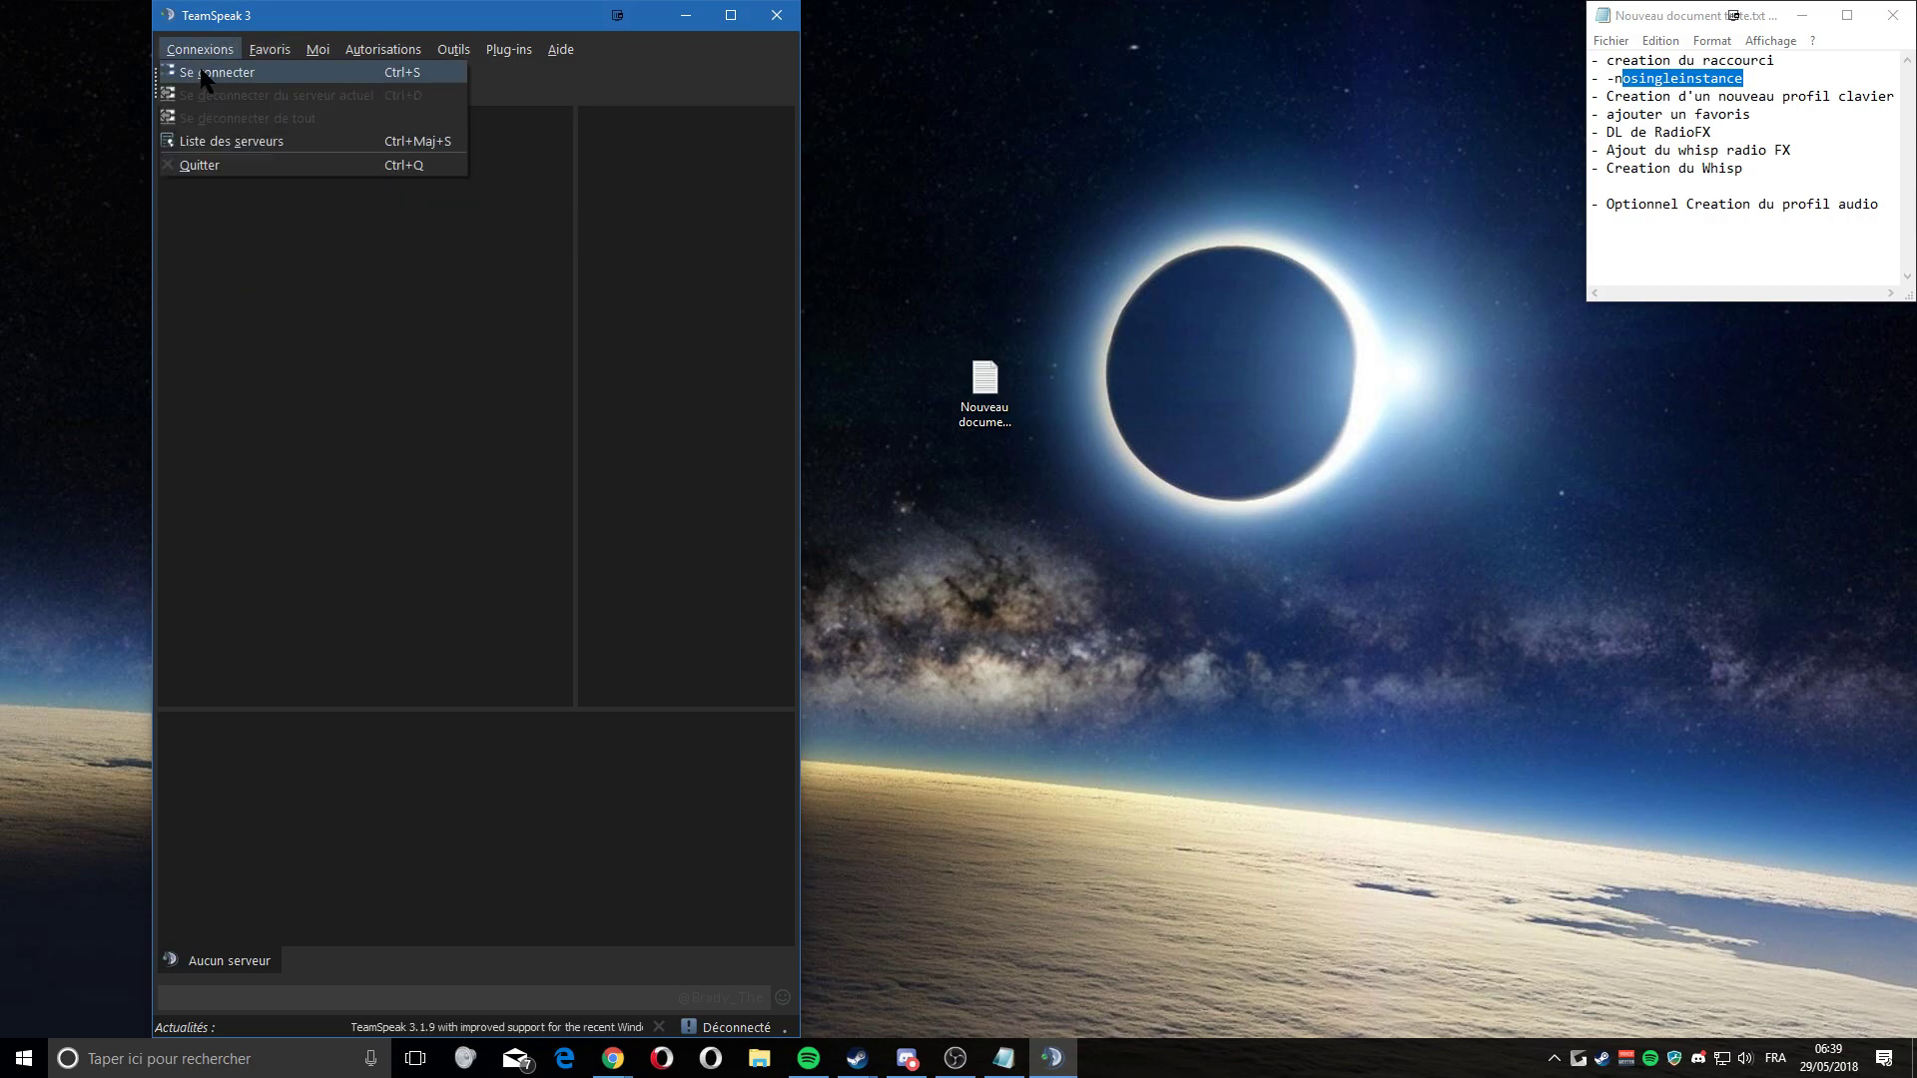
{"action": "mouse_move", "coordinate": [258, 52]}
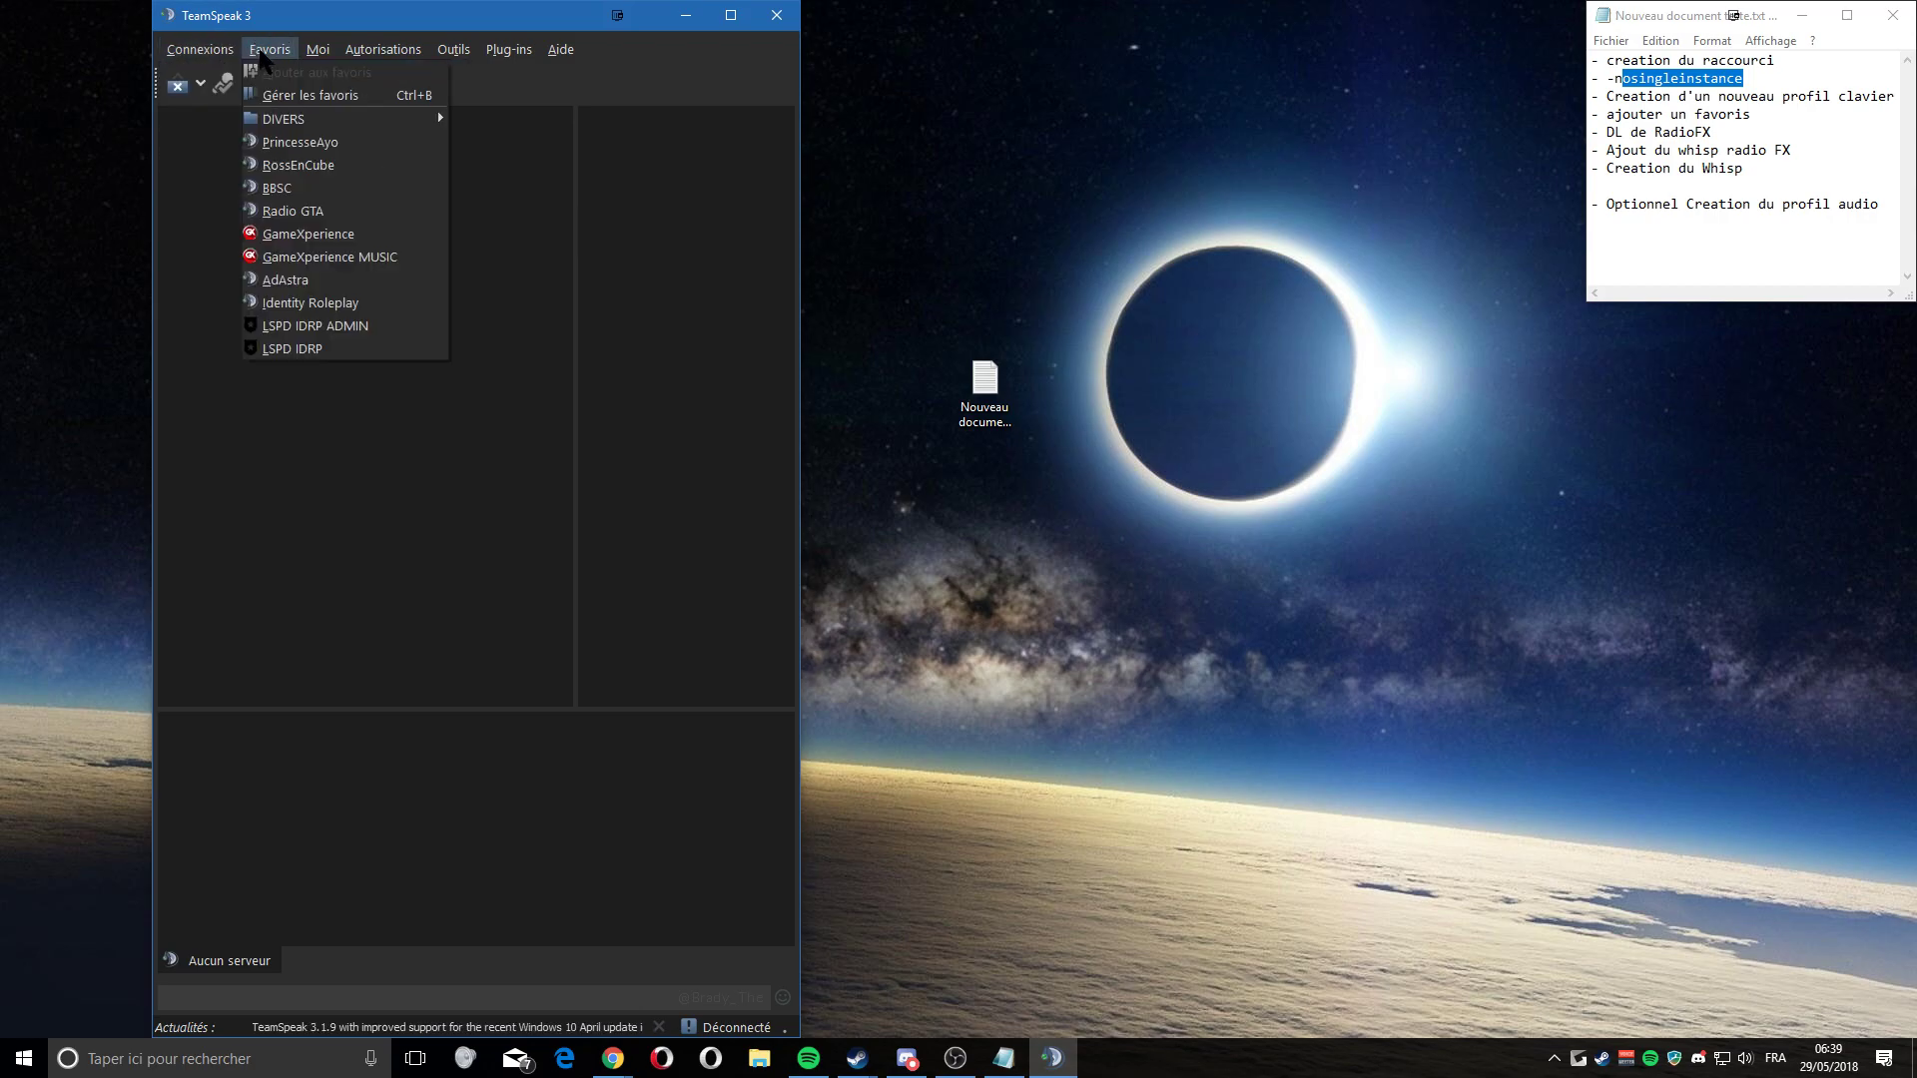
{"action": "left_click", "coordinate": [299, 95]}
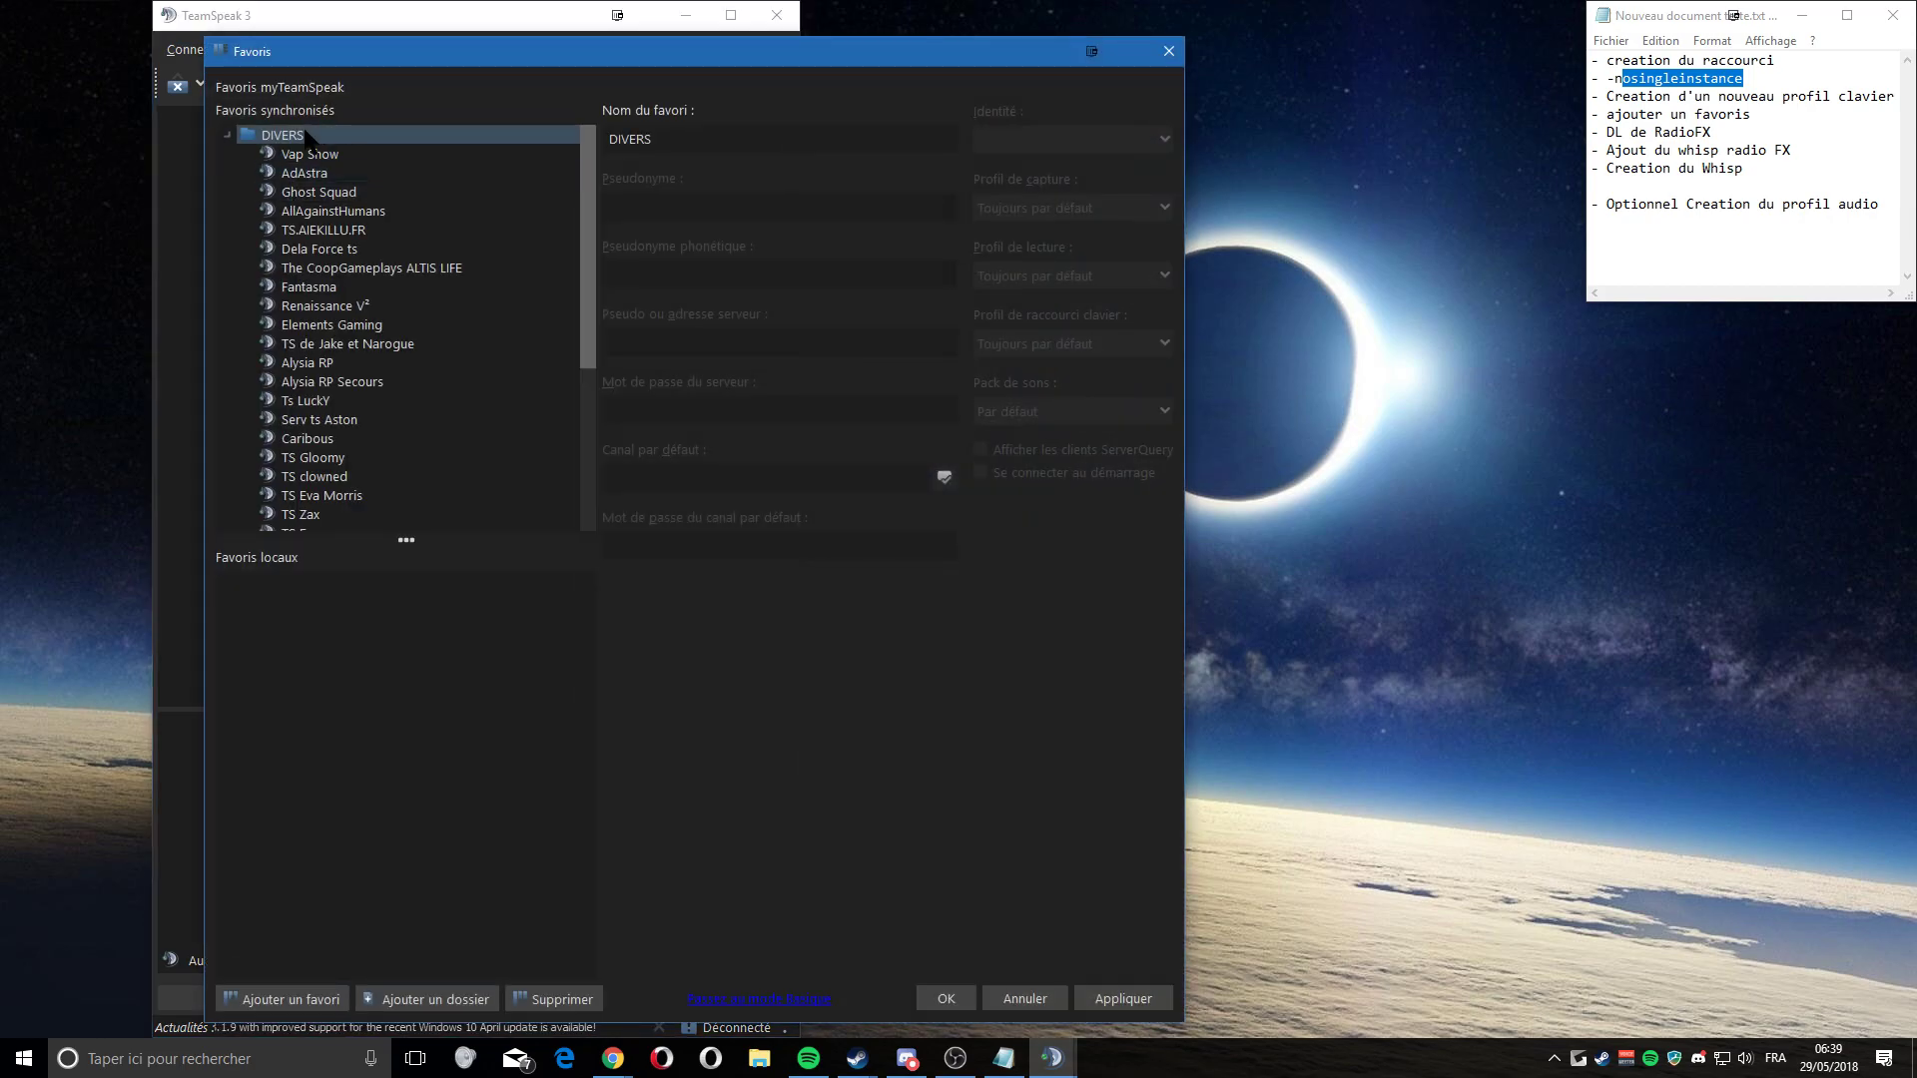
{"action": "double_click", "coordinate": [305, 134]}
{"action": "left_click", "coordinate": [313, 289]}
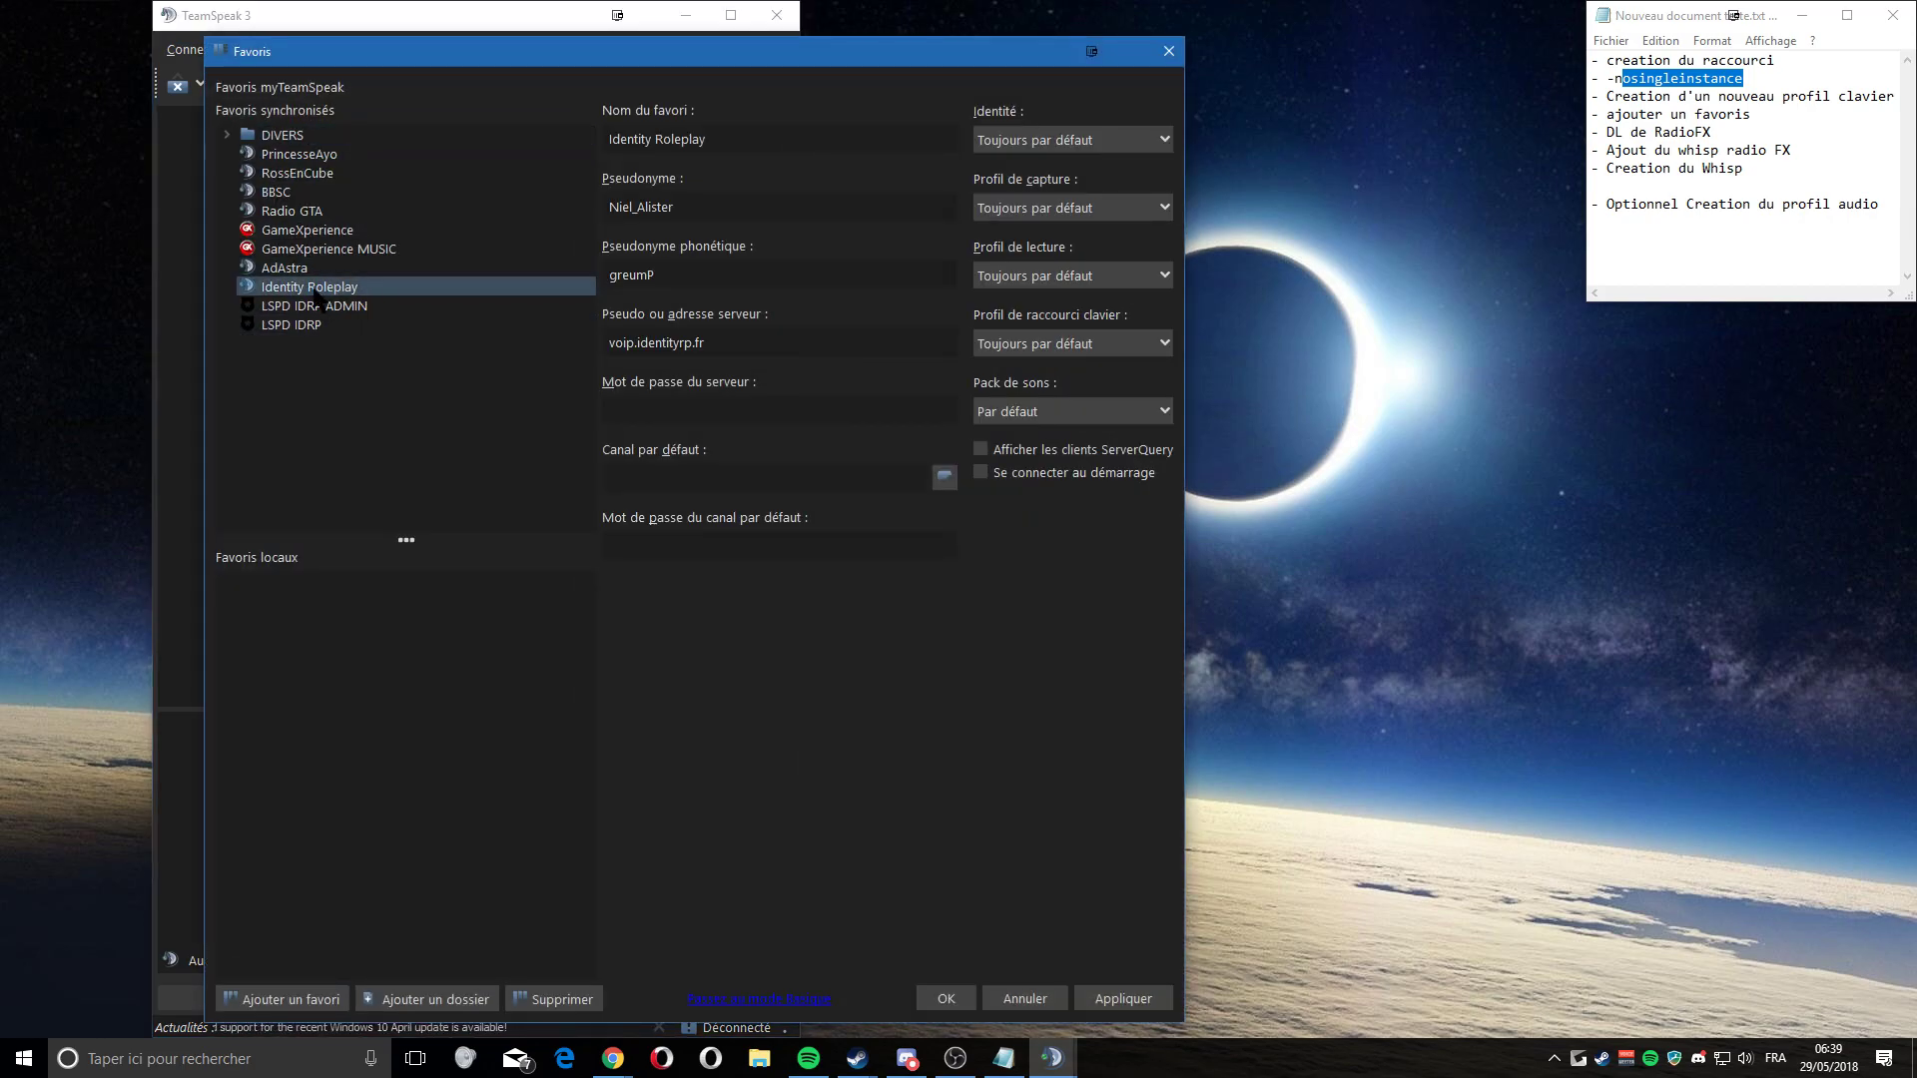
{"action": "left_click", "coordinate": [695, 140]}
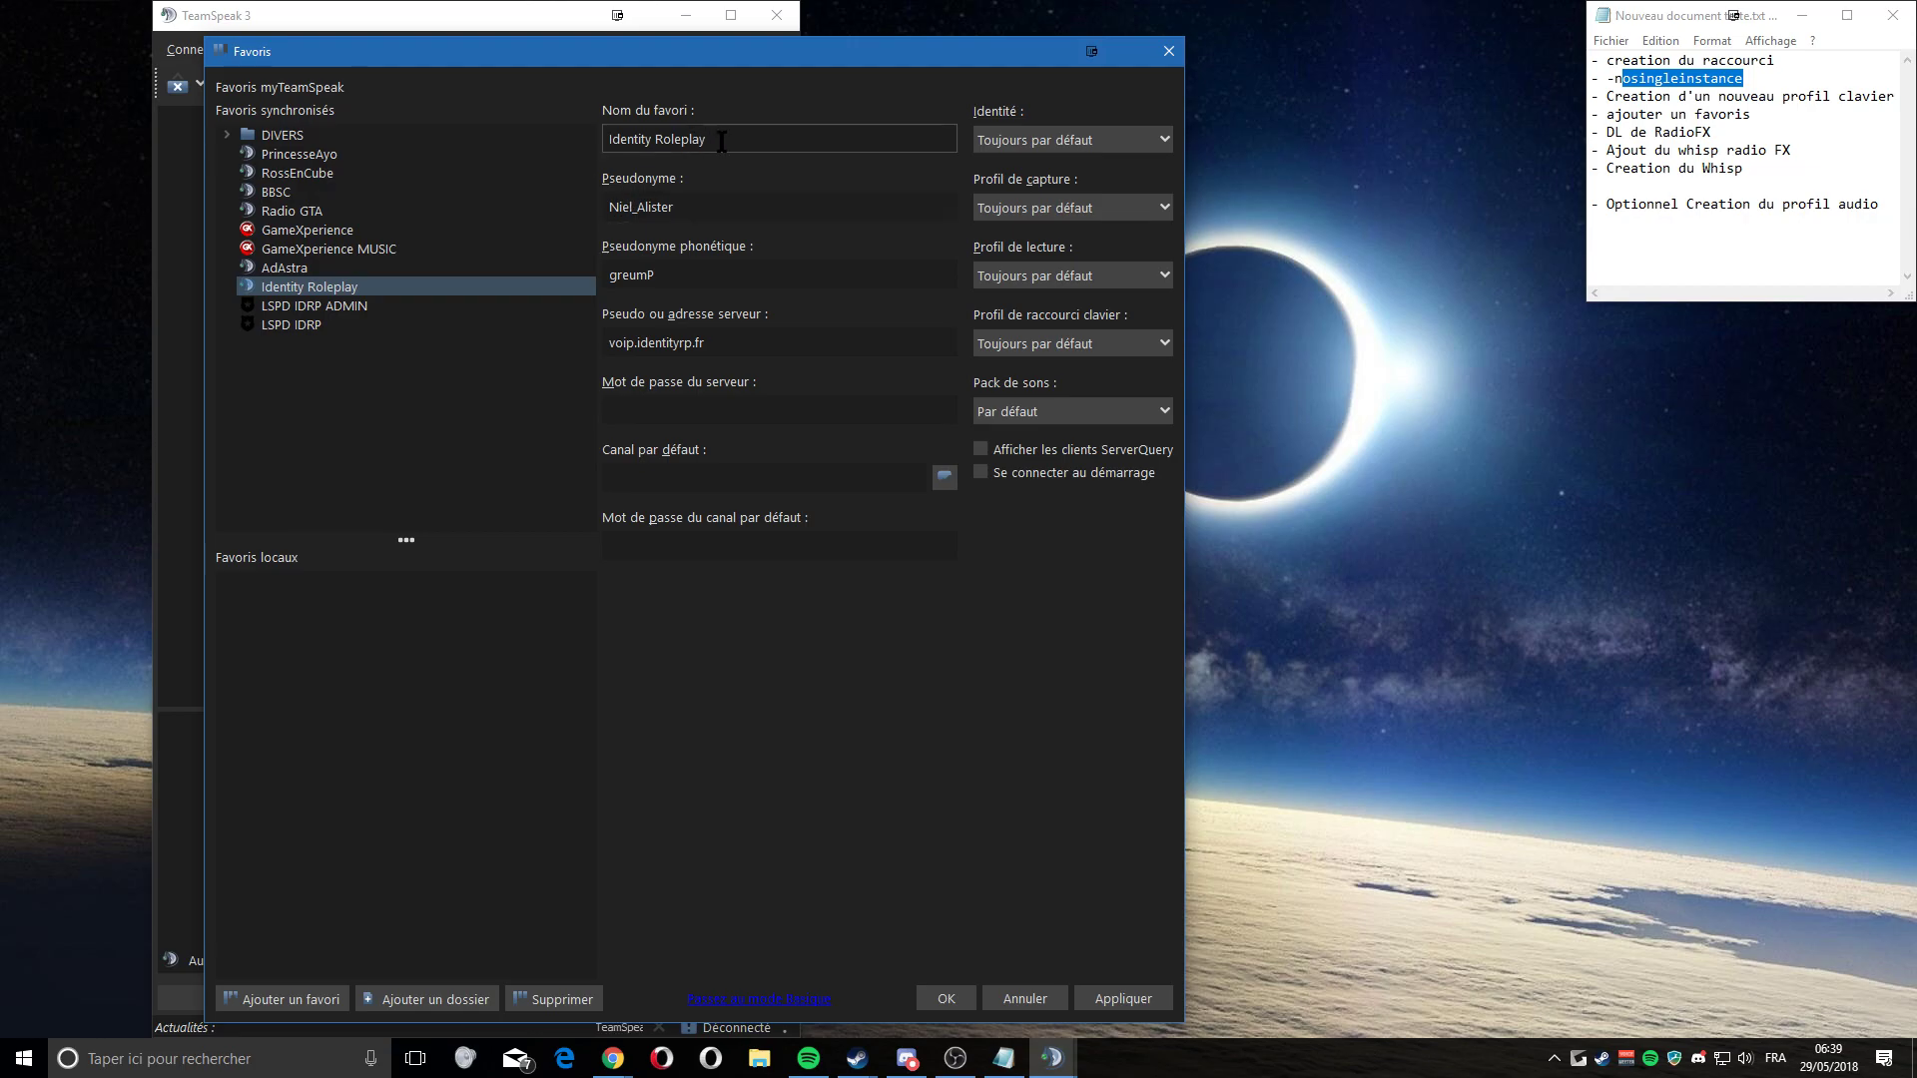
{"action": "left_click", "coordinate": [734, 342]}
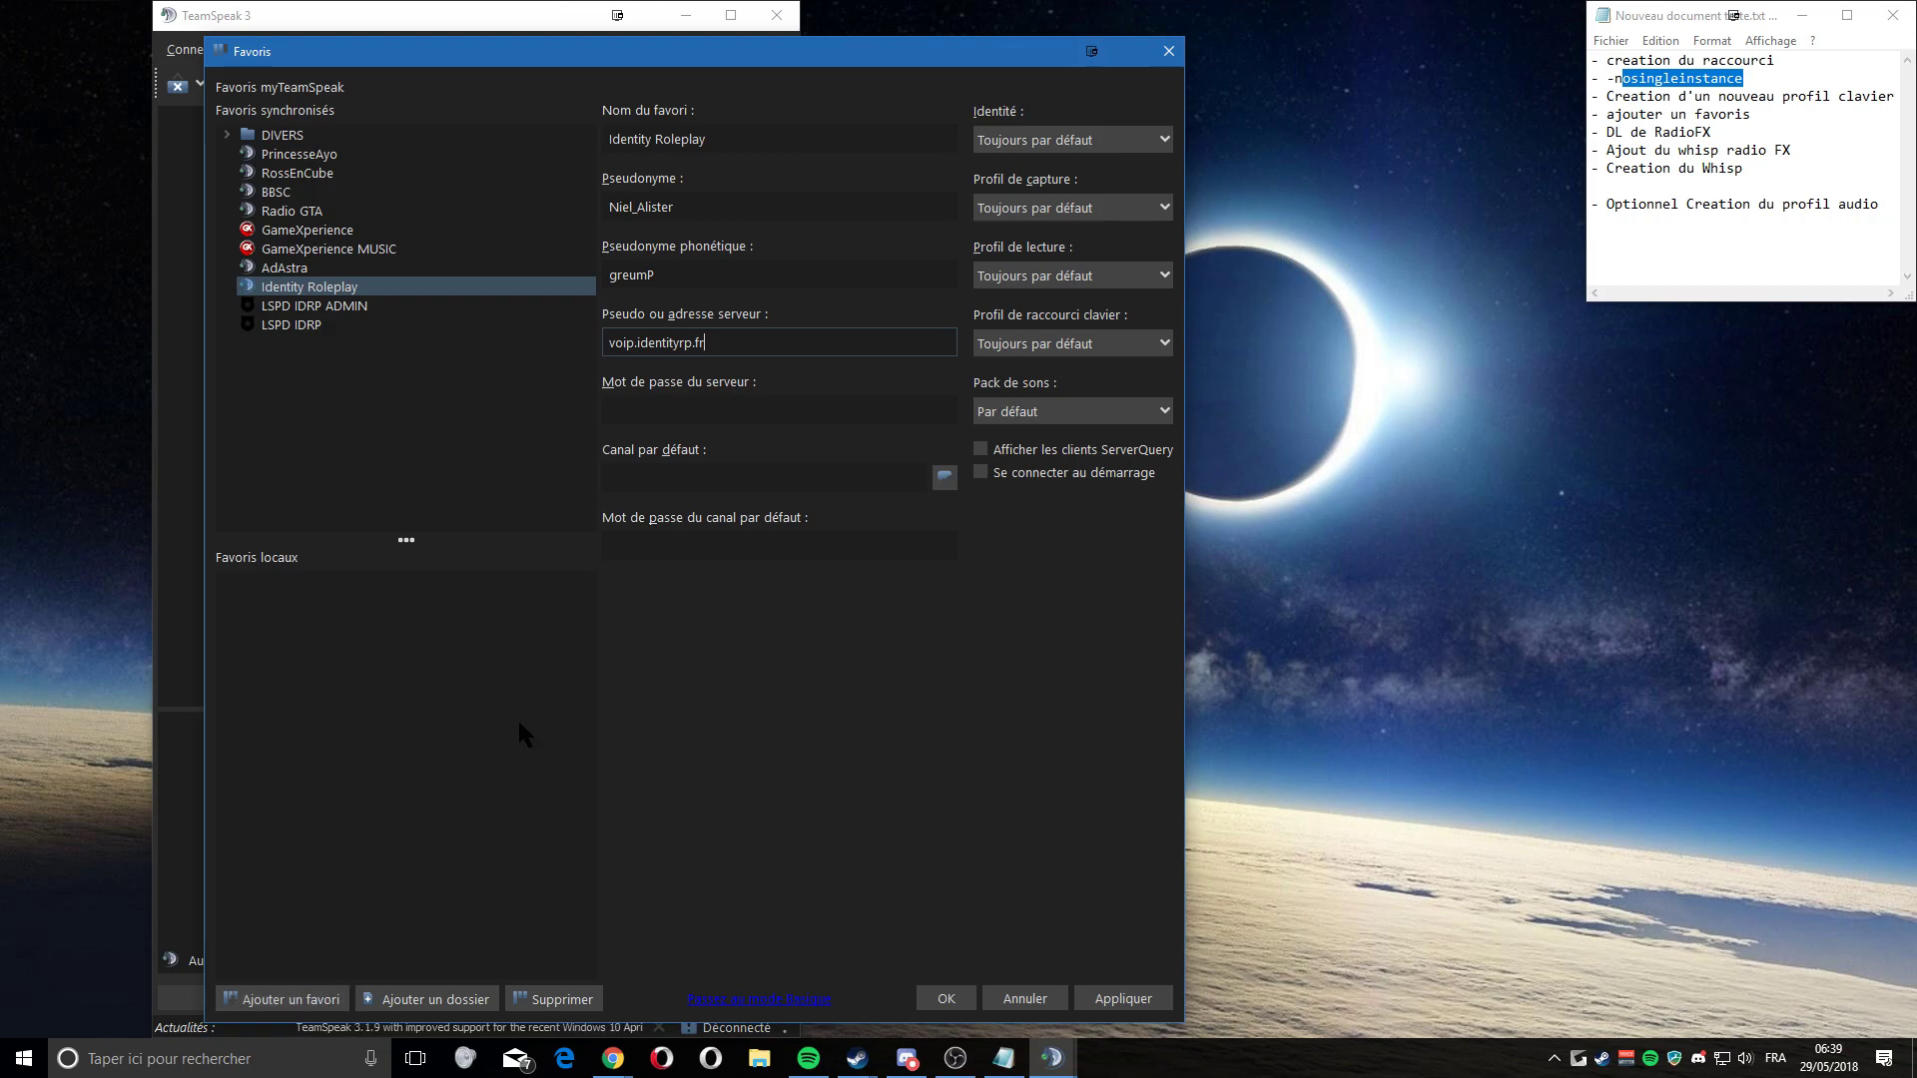
- Examine the LSPD IDRP favourite's name, nickname, server address and password fields, moving the favourites window clear
{"action": "left_click", "coordinate": [297, 328]}
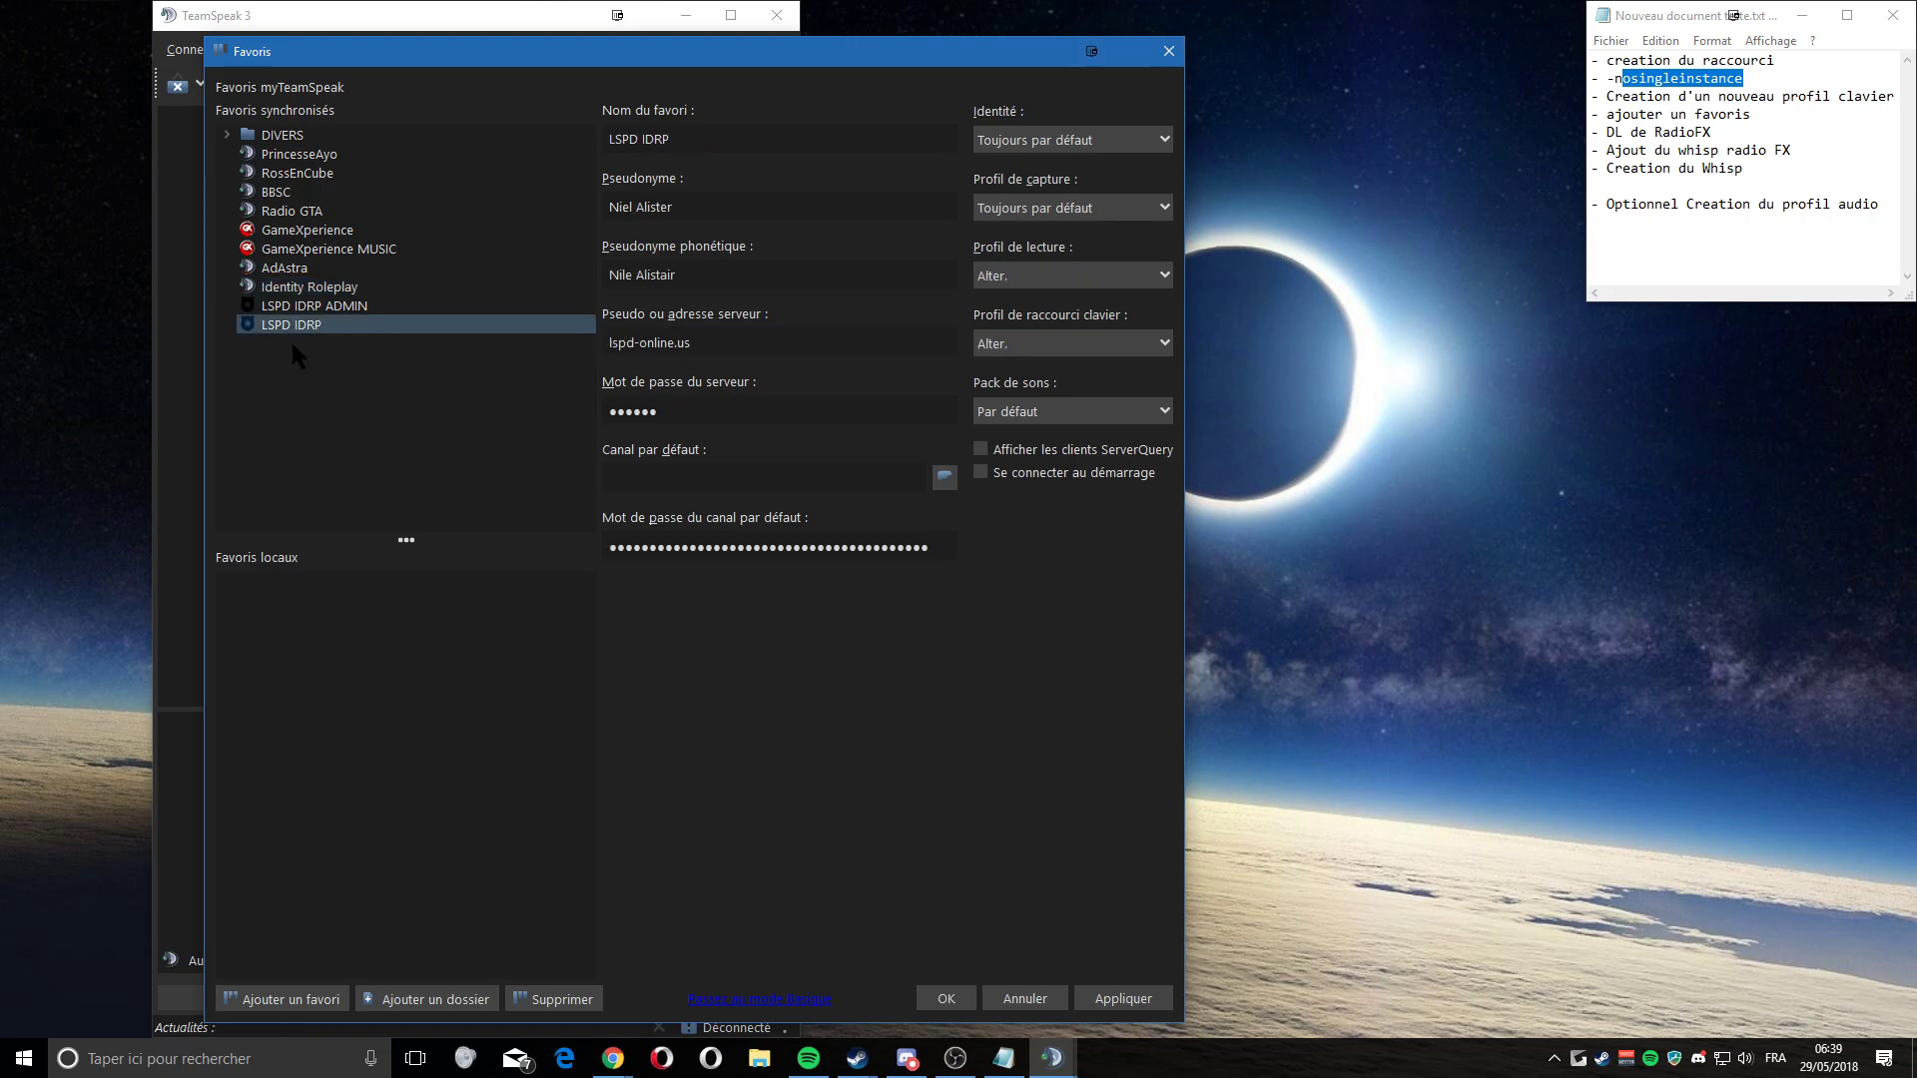
{"action": "left_click_drag", "start_coordinate": [555, 55], "coordinate": [367, 24]}
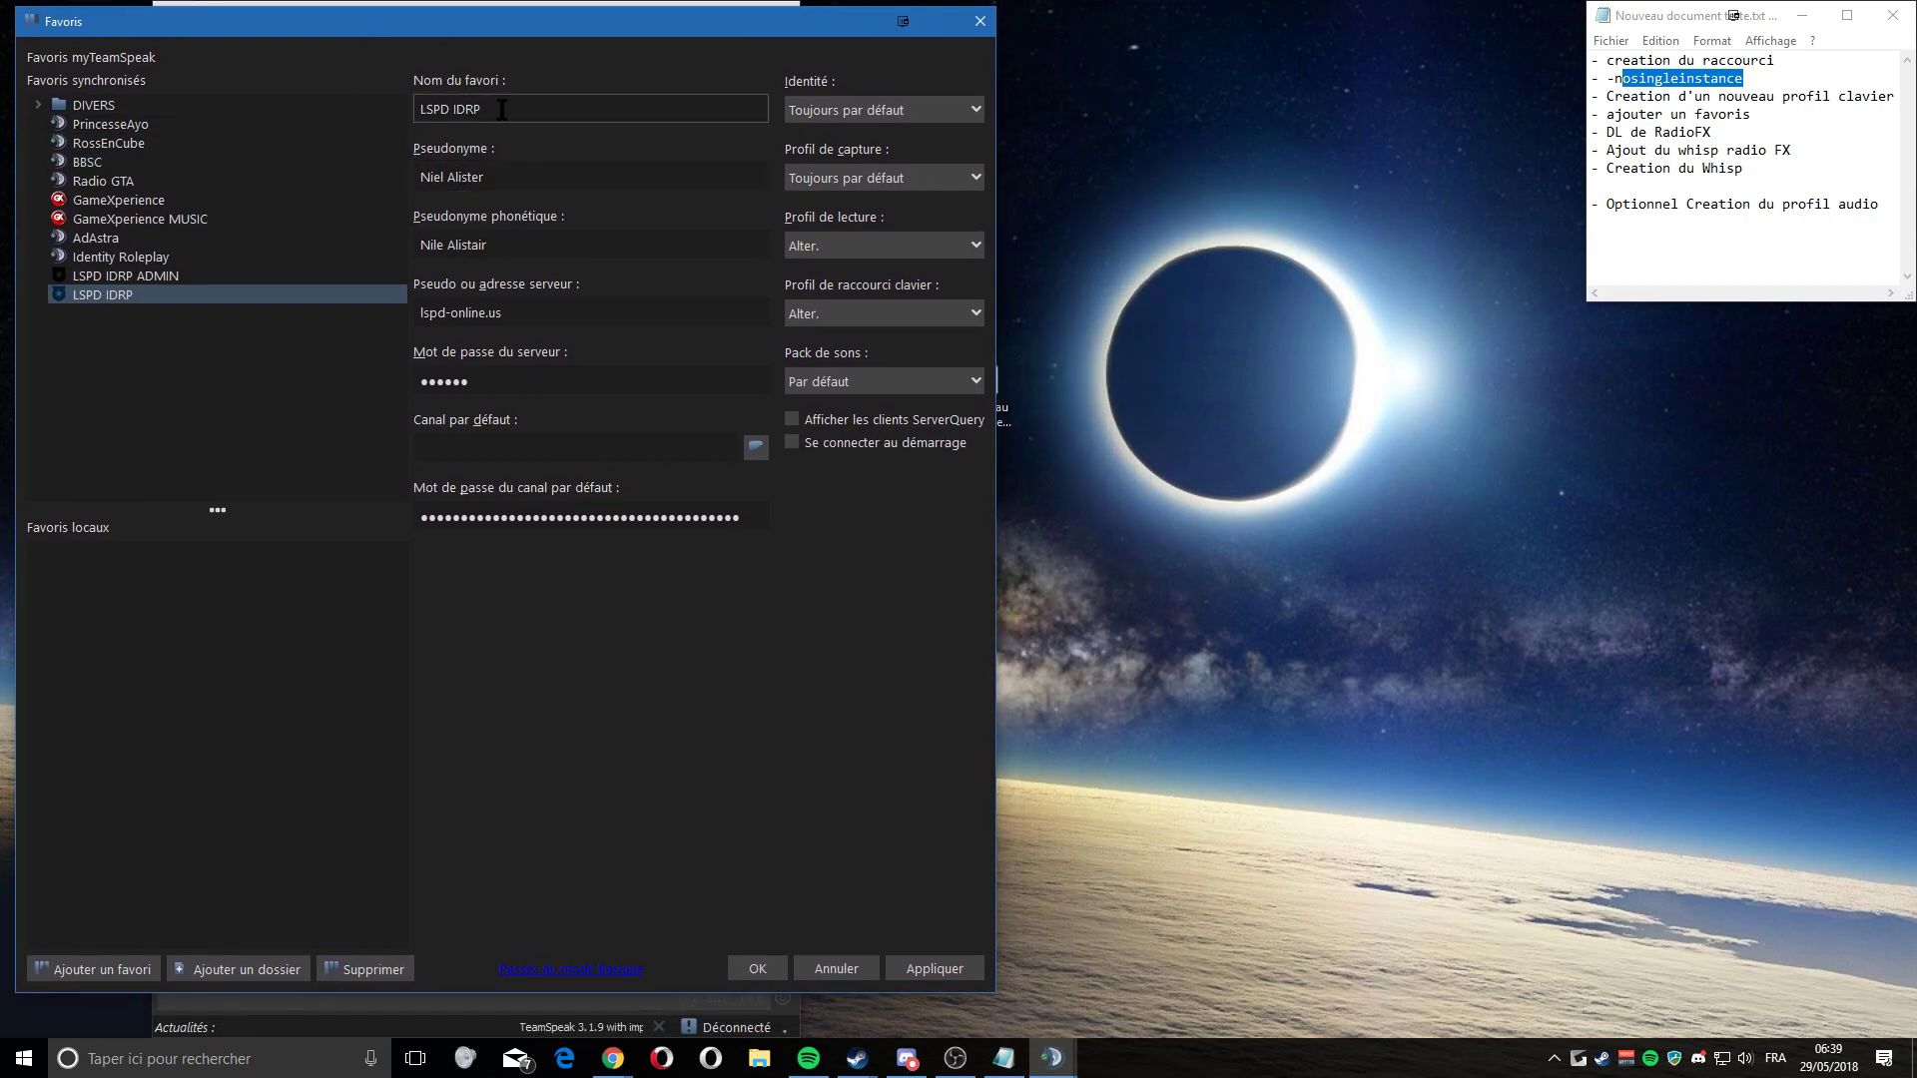
{"action": "left_click", "coordinate": [498, 175]}
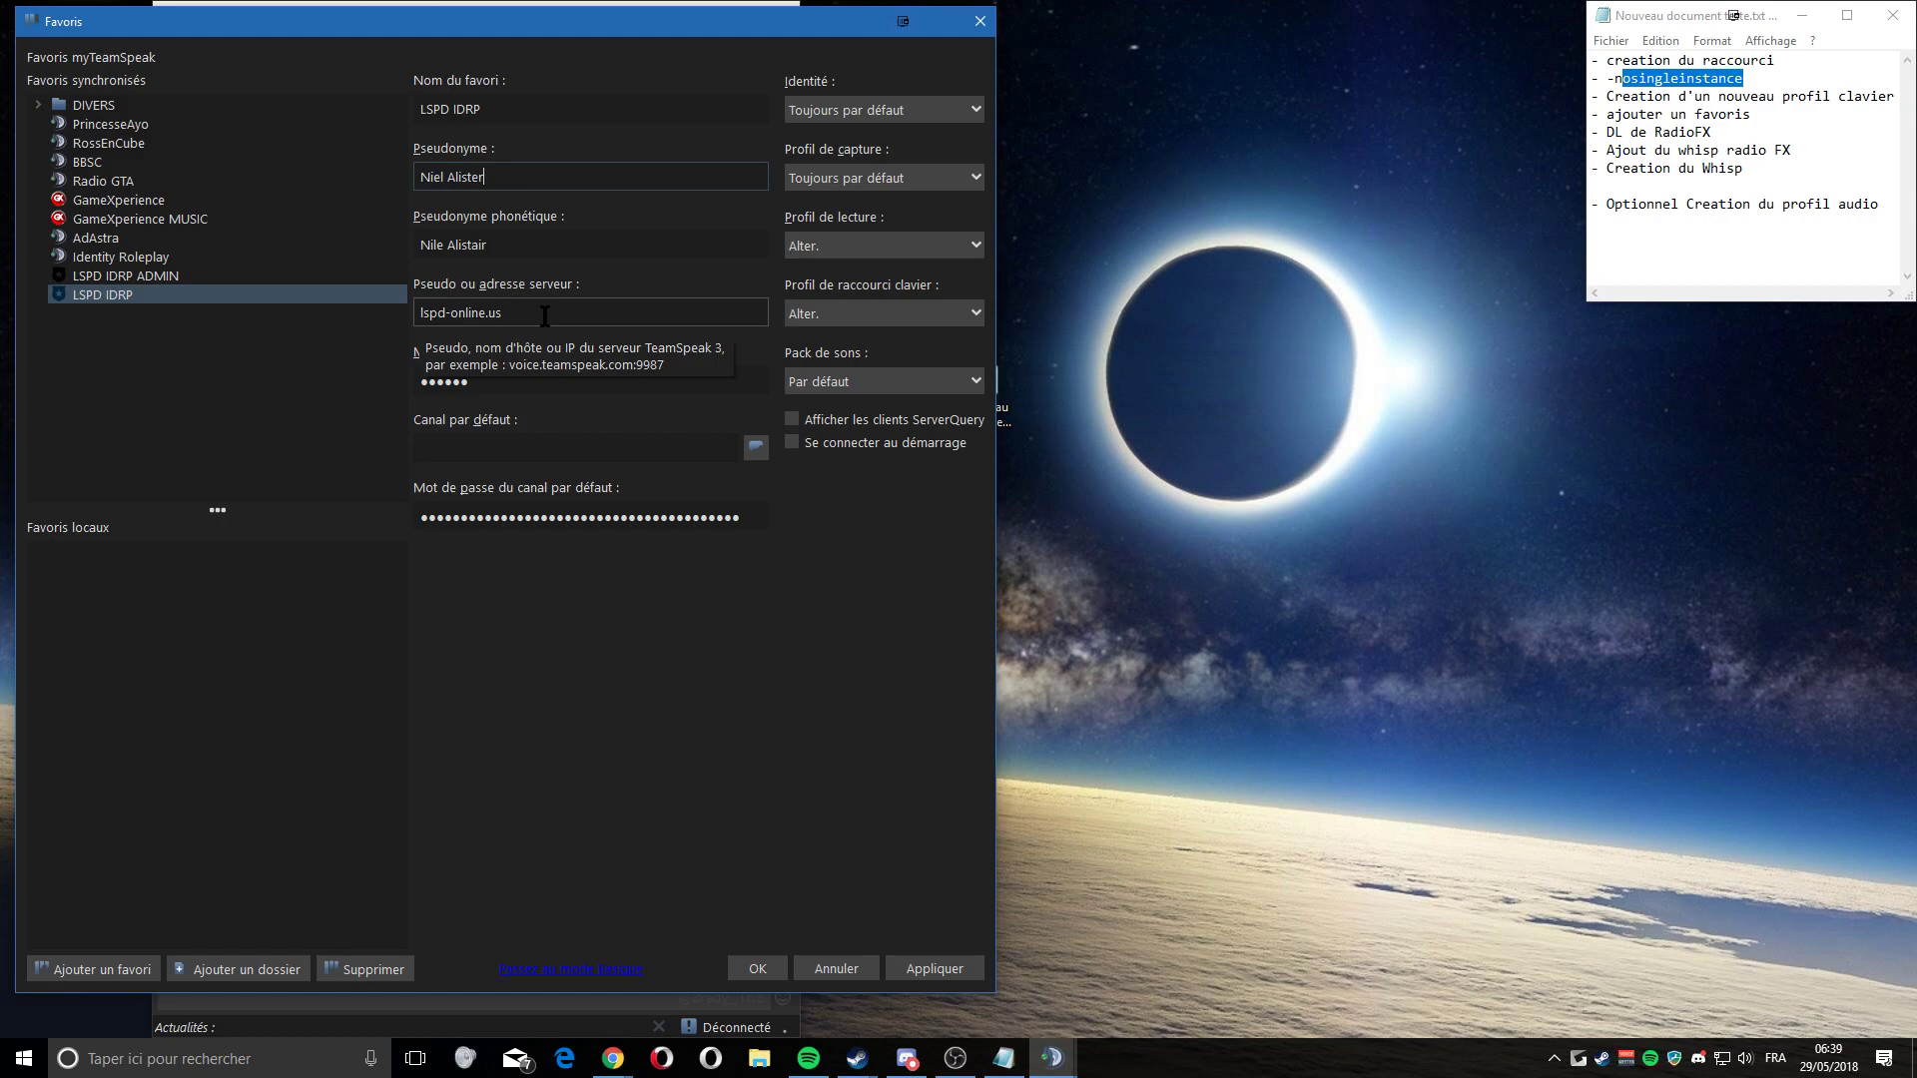
{"action": "key", "text": "Tab"}
{"action": "key", "text": "Tab"}
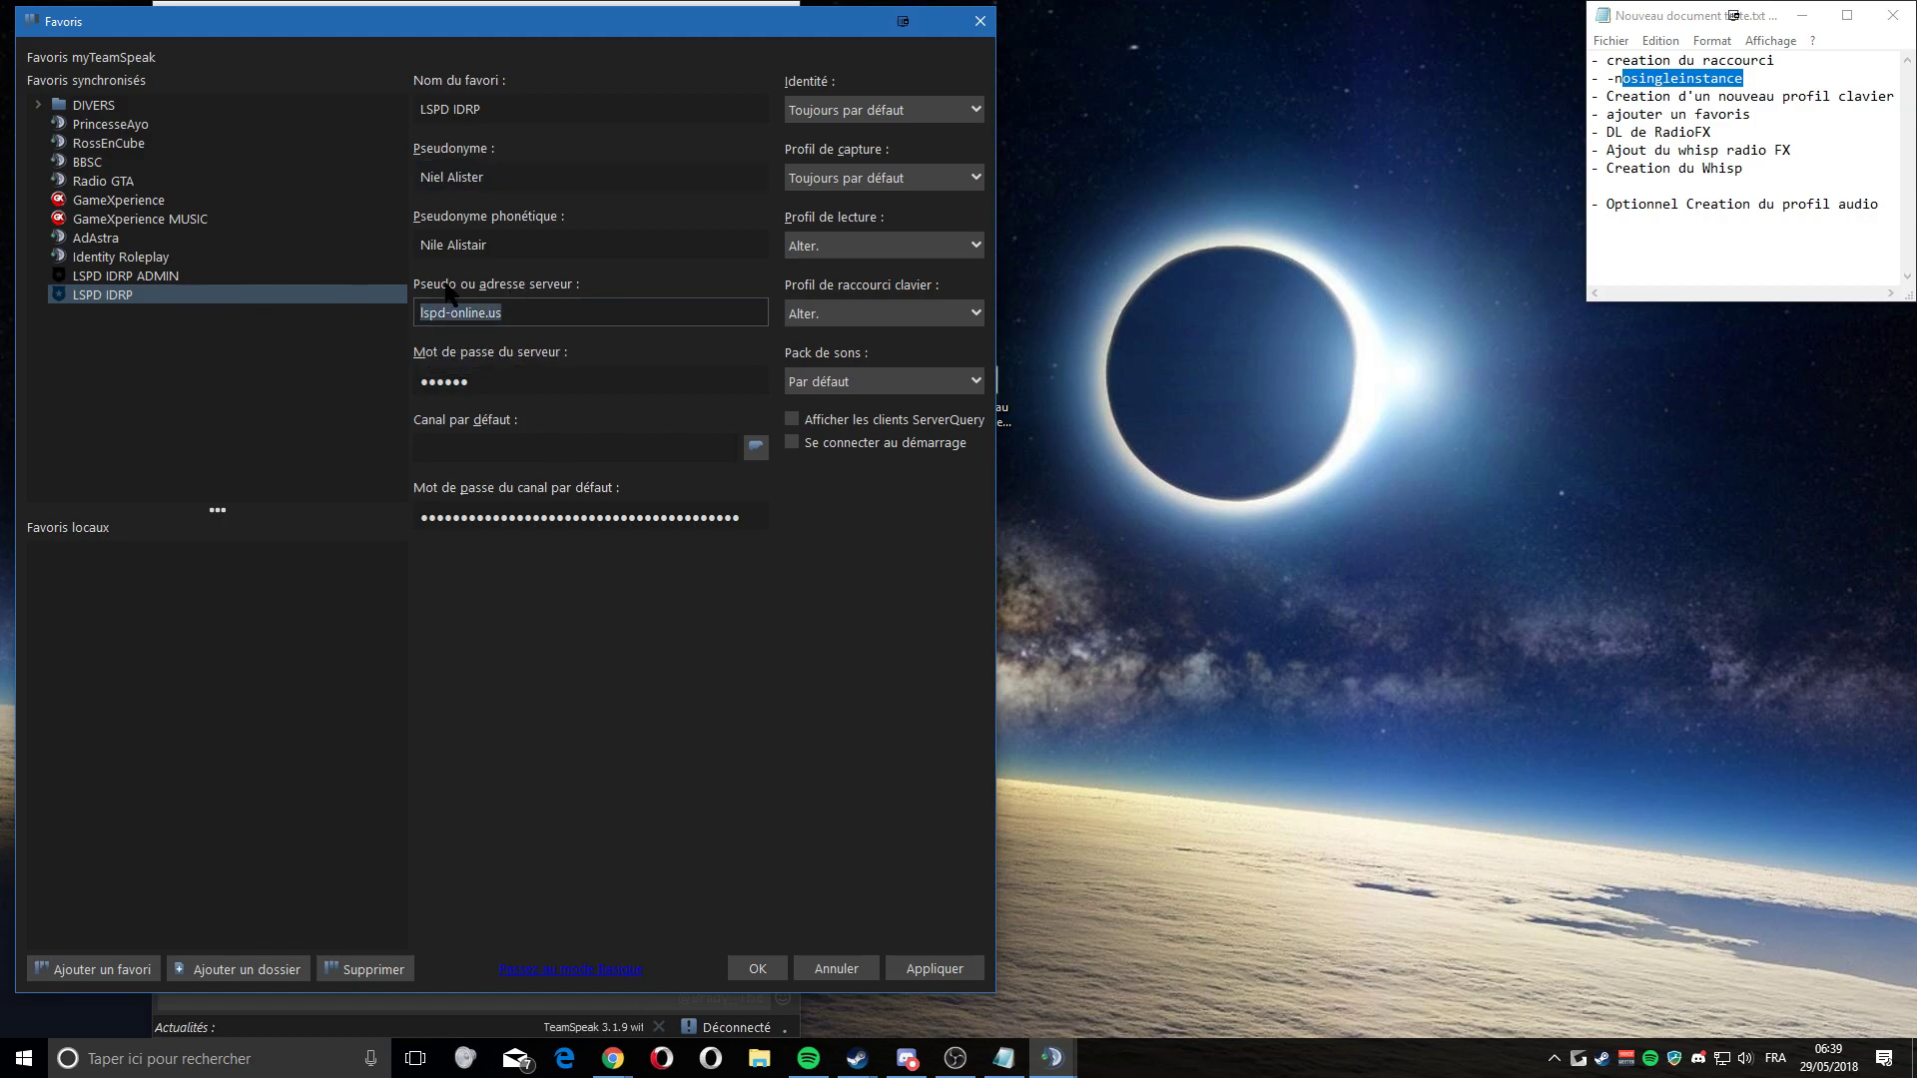
{"action": "left_click", "coordinate": [523, 320]}
{"action": "left_click", "coordinate": [586, 384]}
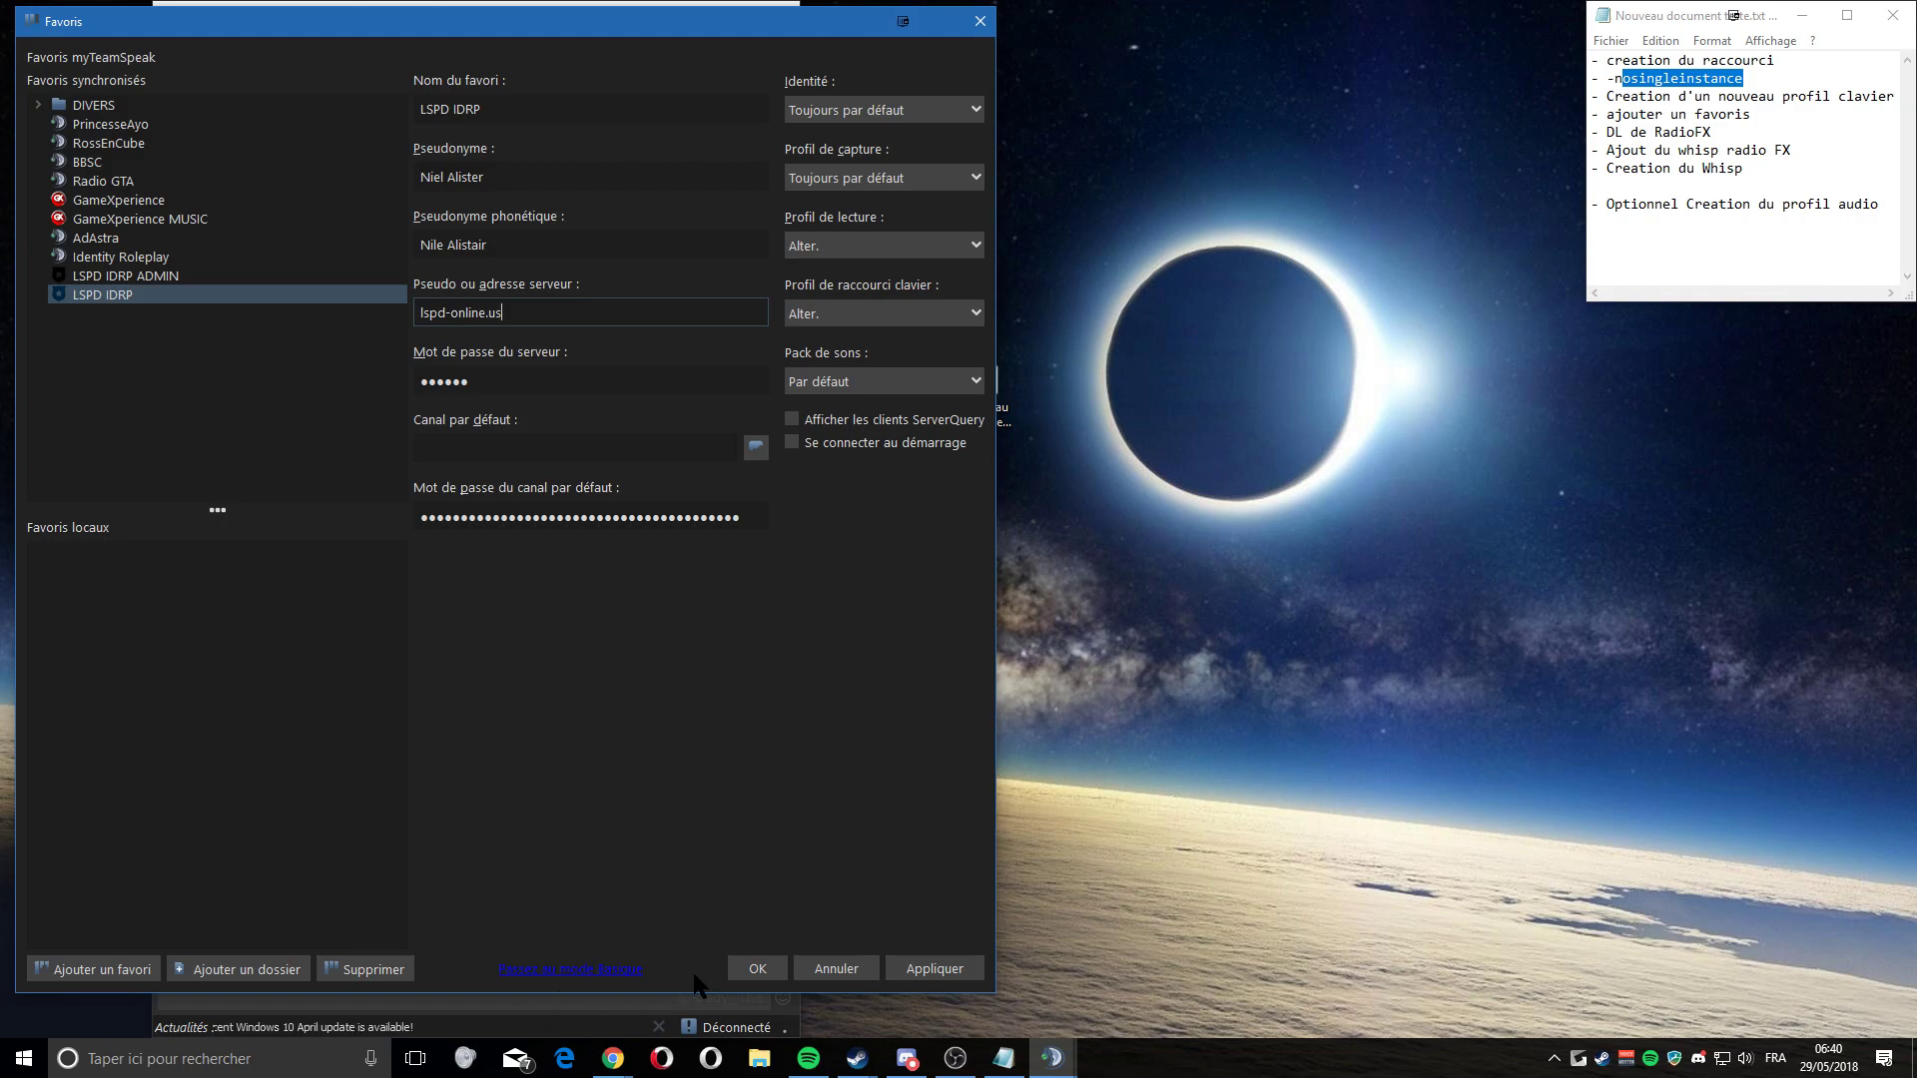
- Toggle the LSPD IDRP favourite's advanced settings and choose Alter. as its keyboard shortcut profile
{"action": "left_click", "coordinate": [545, 969]}
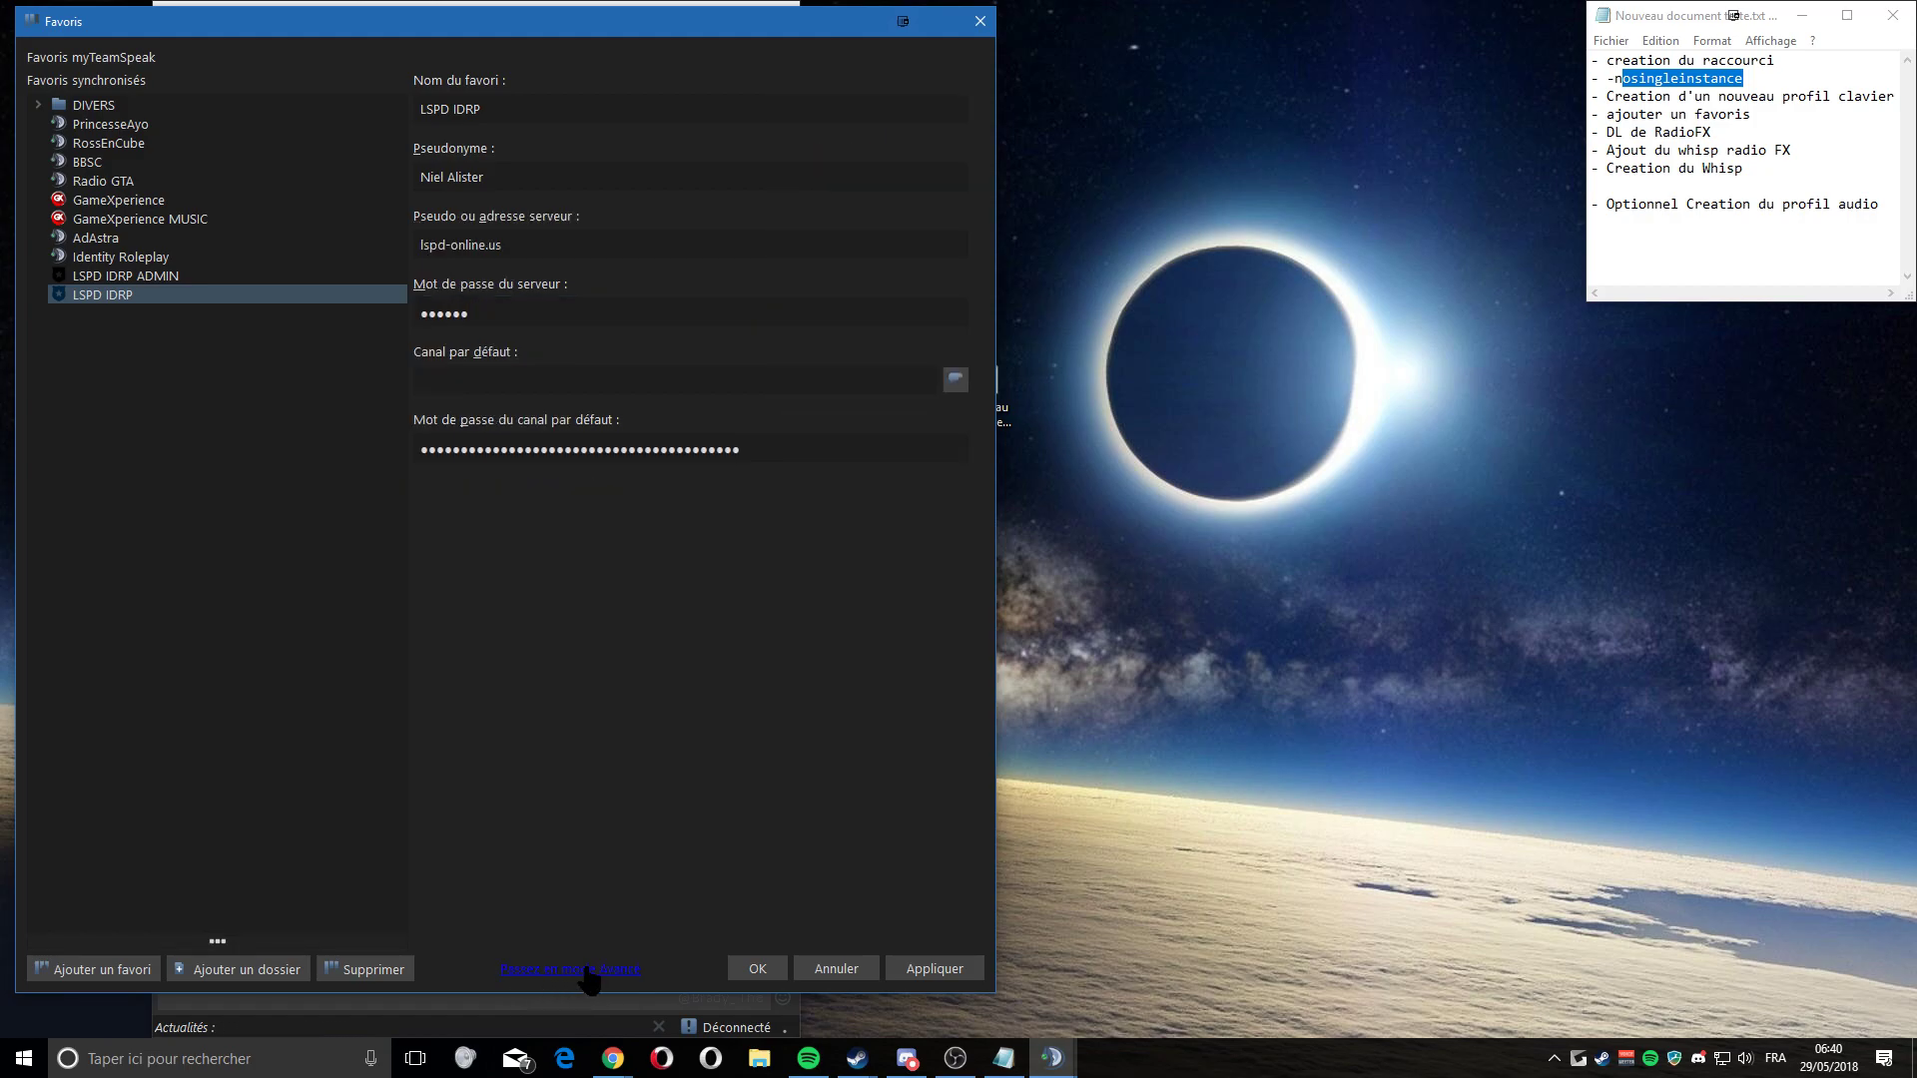
{"action": "left_click", "coordinate": [619, 969]}
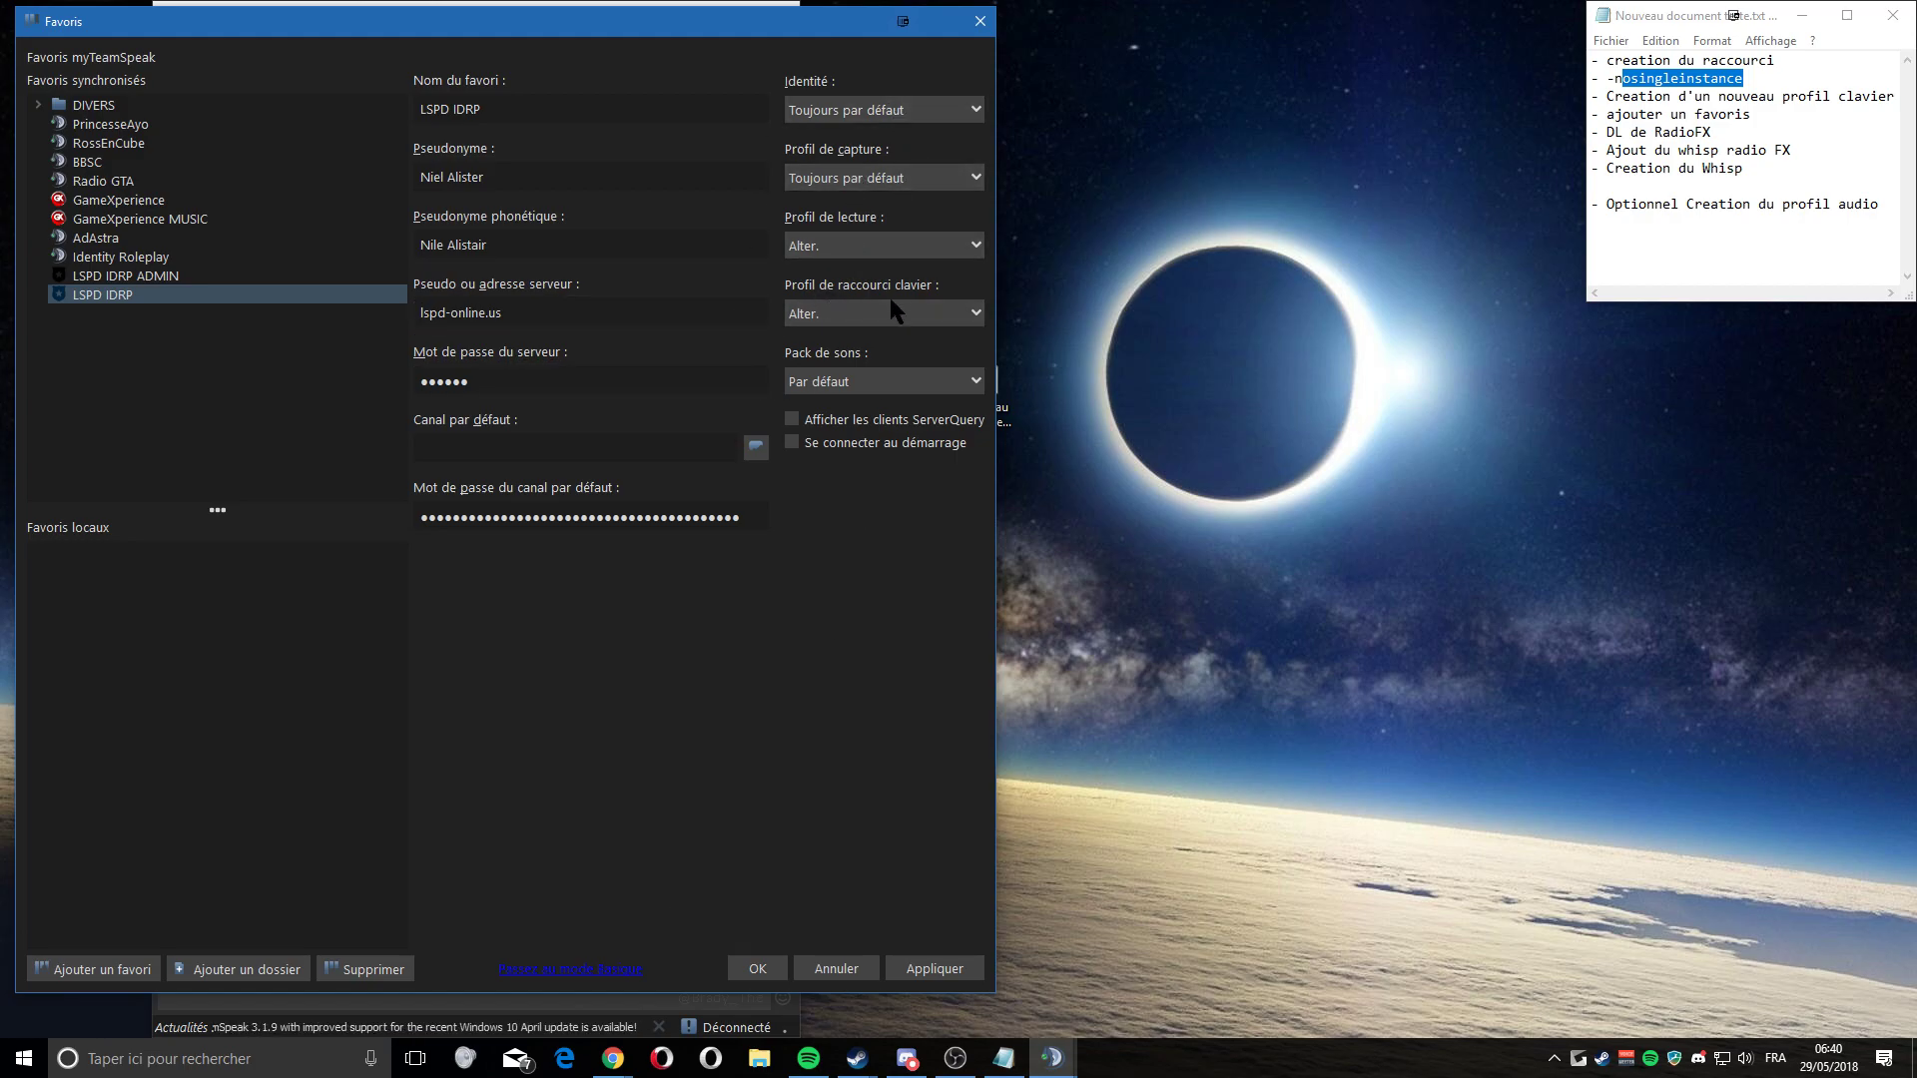
{"action": "left_click", "coordinate": [839, 313]}
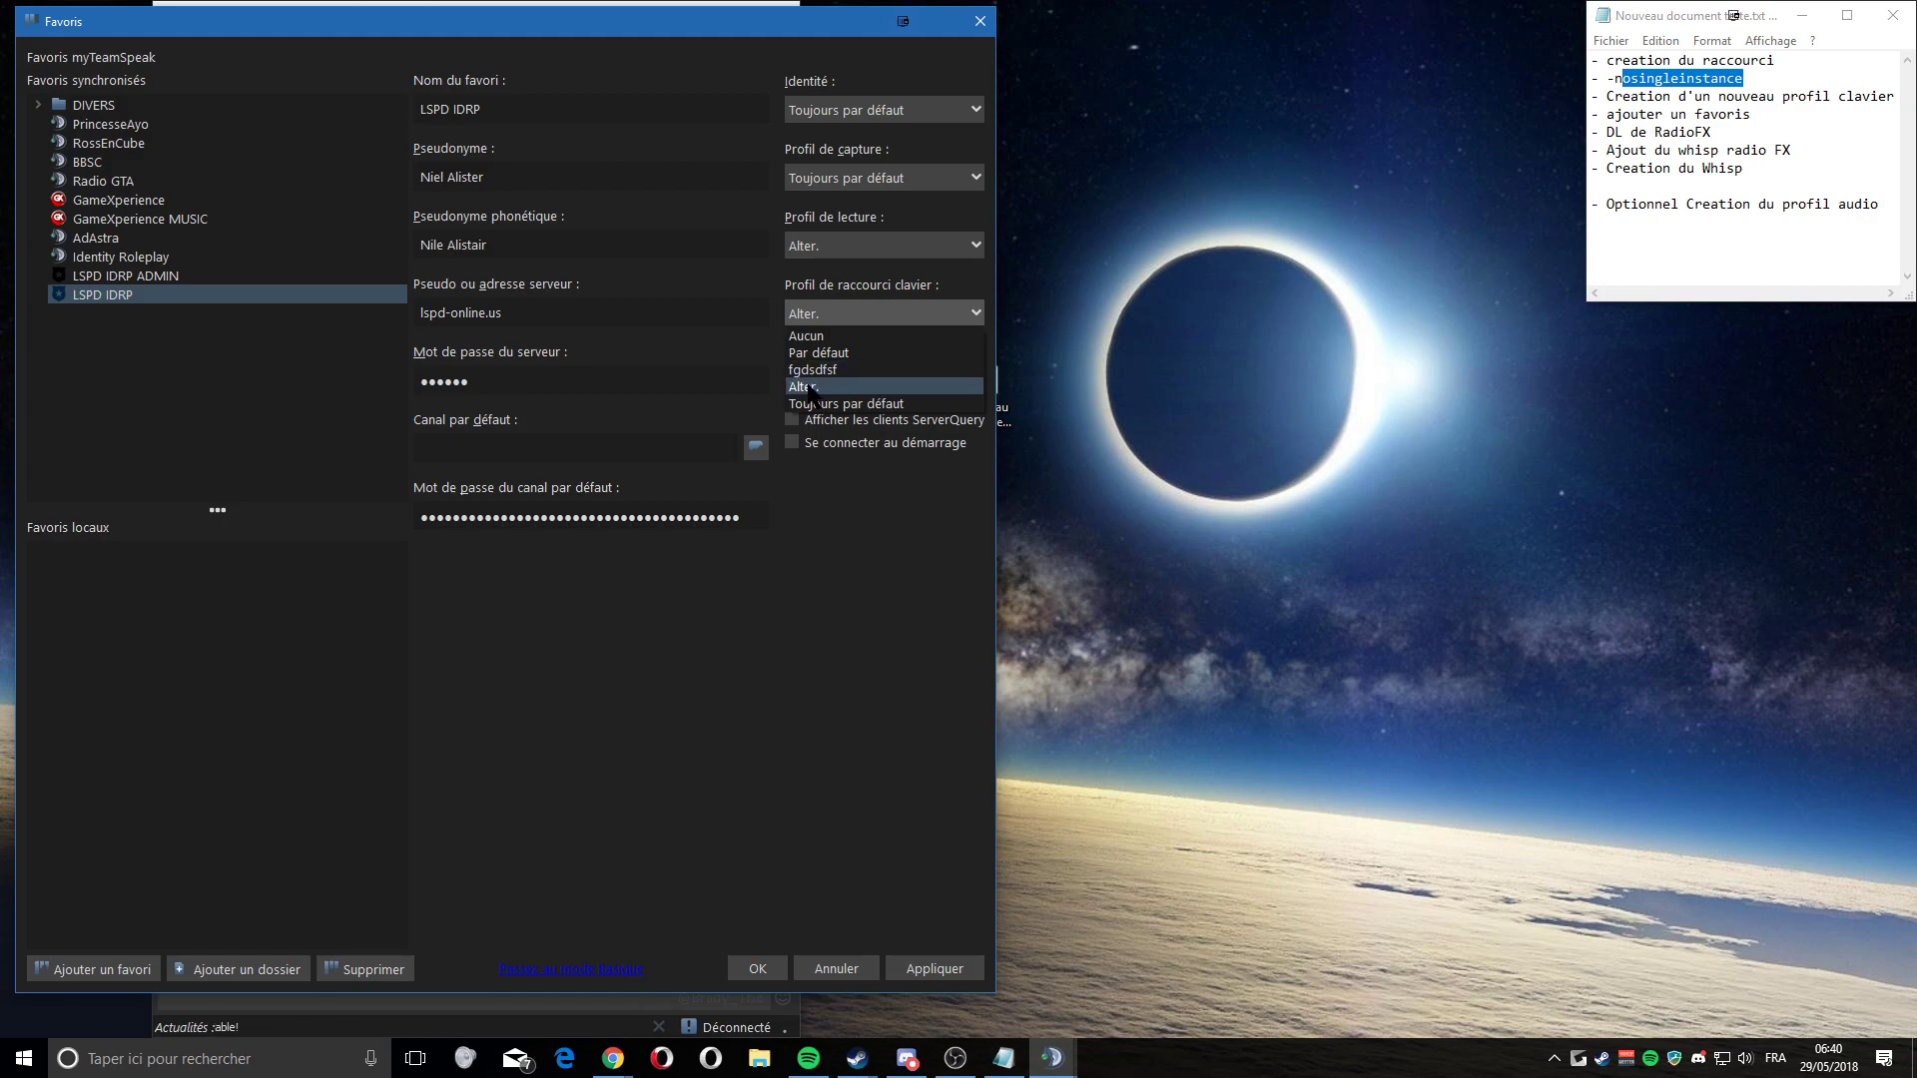
{"action": "left_click", "coordinate": [814, 386]}
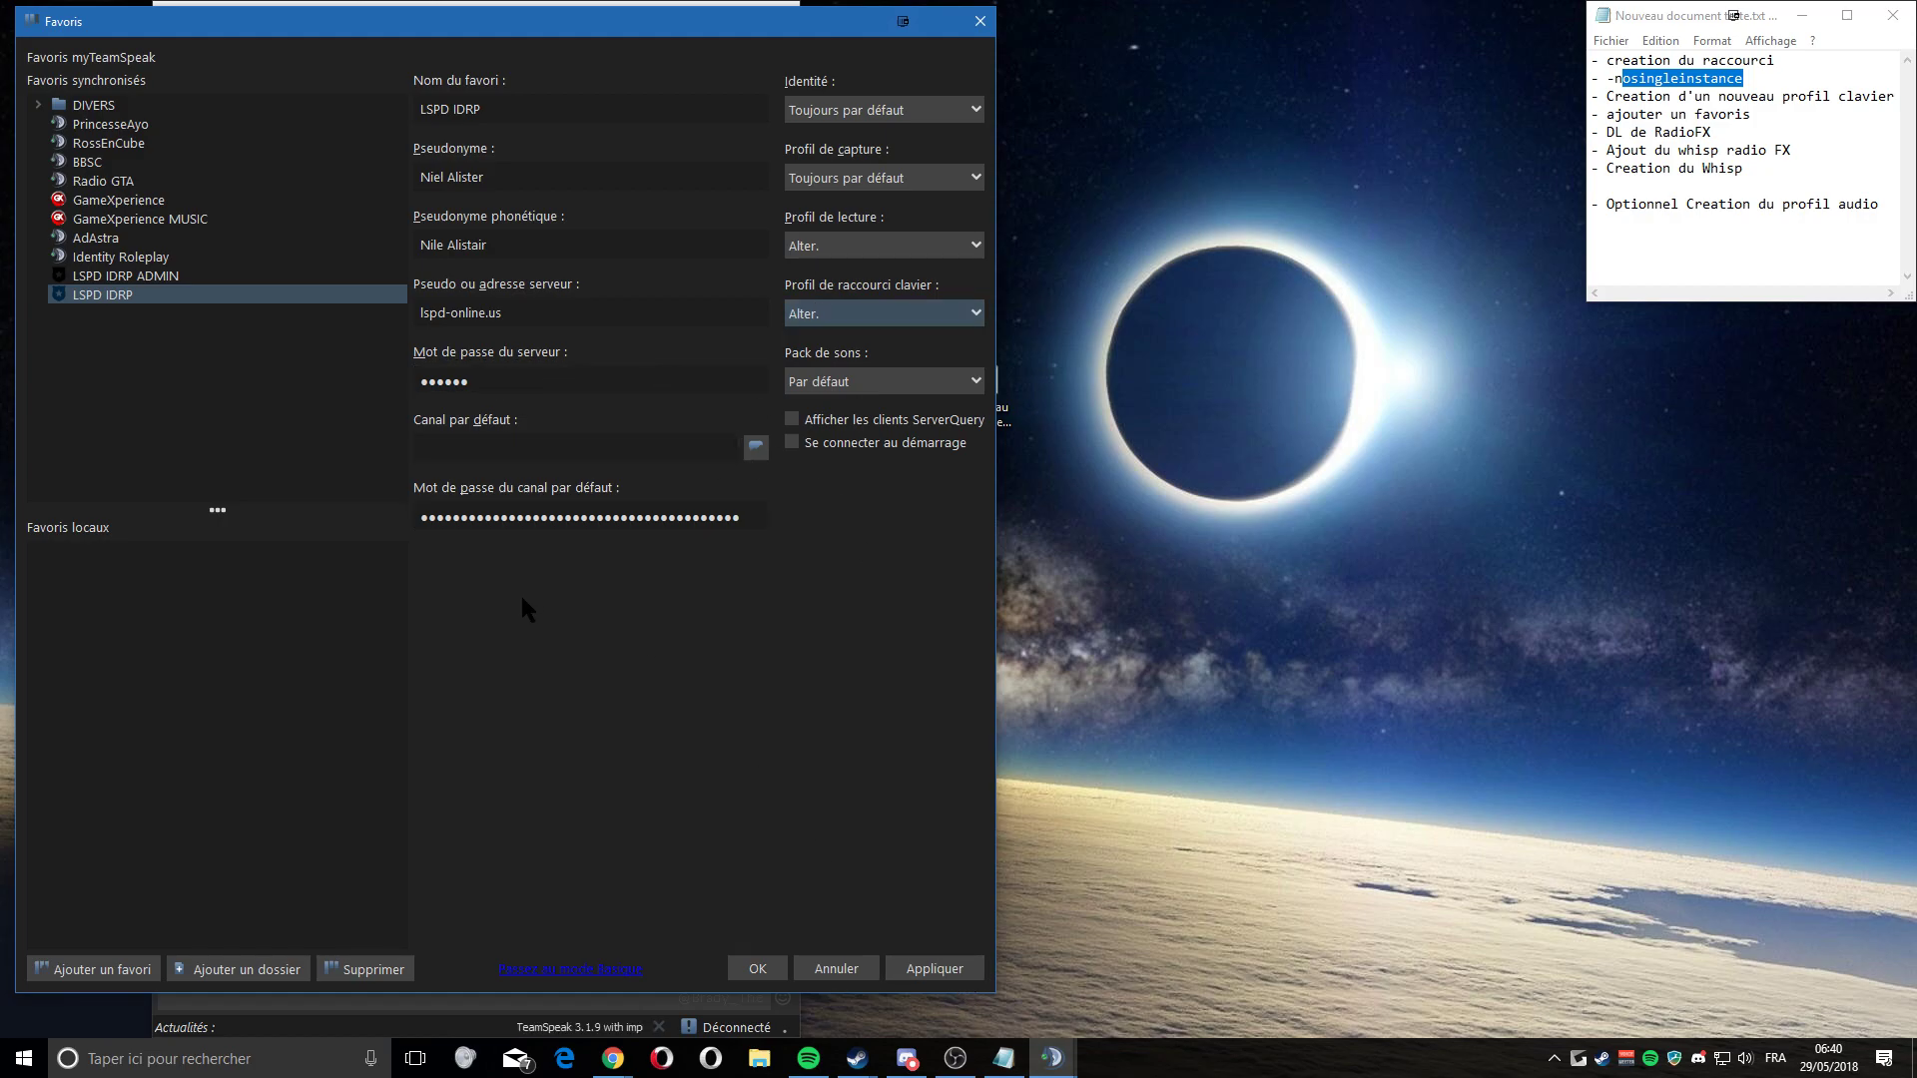
- Compare the shortcut profiles of the Identity Roleplay and LSPD IDRP favourites, then apply and save the favourites
{"action": "left_click", "coordinate": [118, 257]}
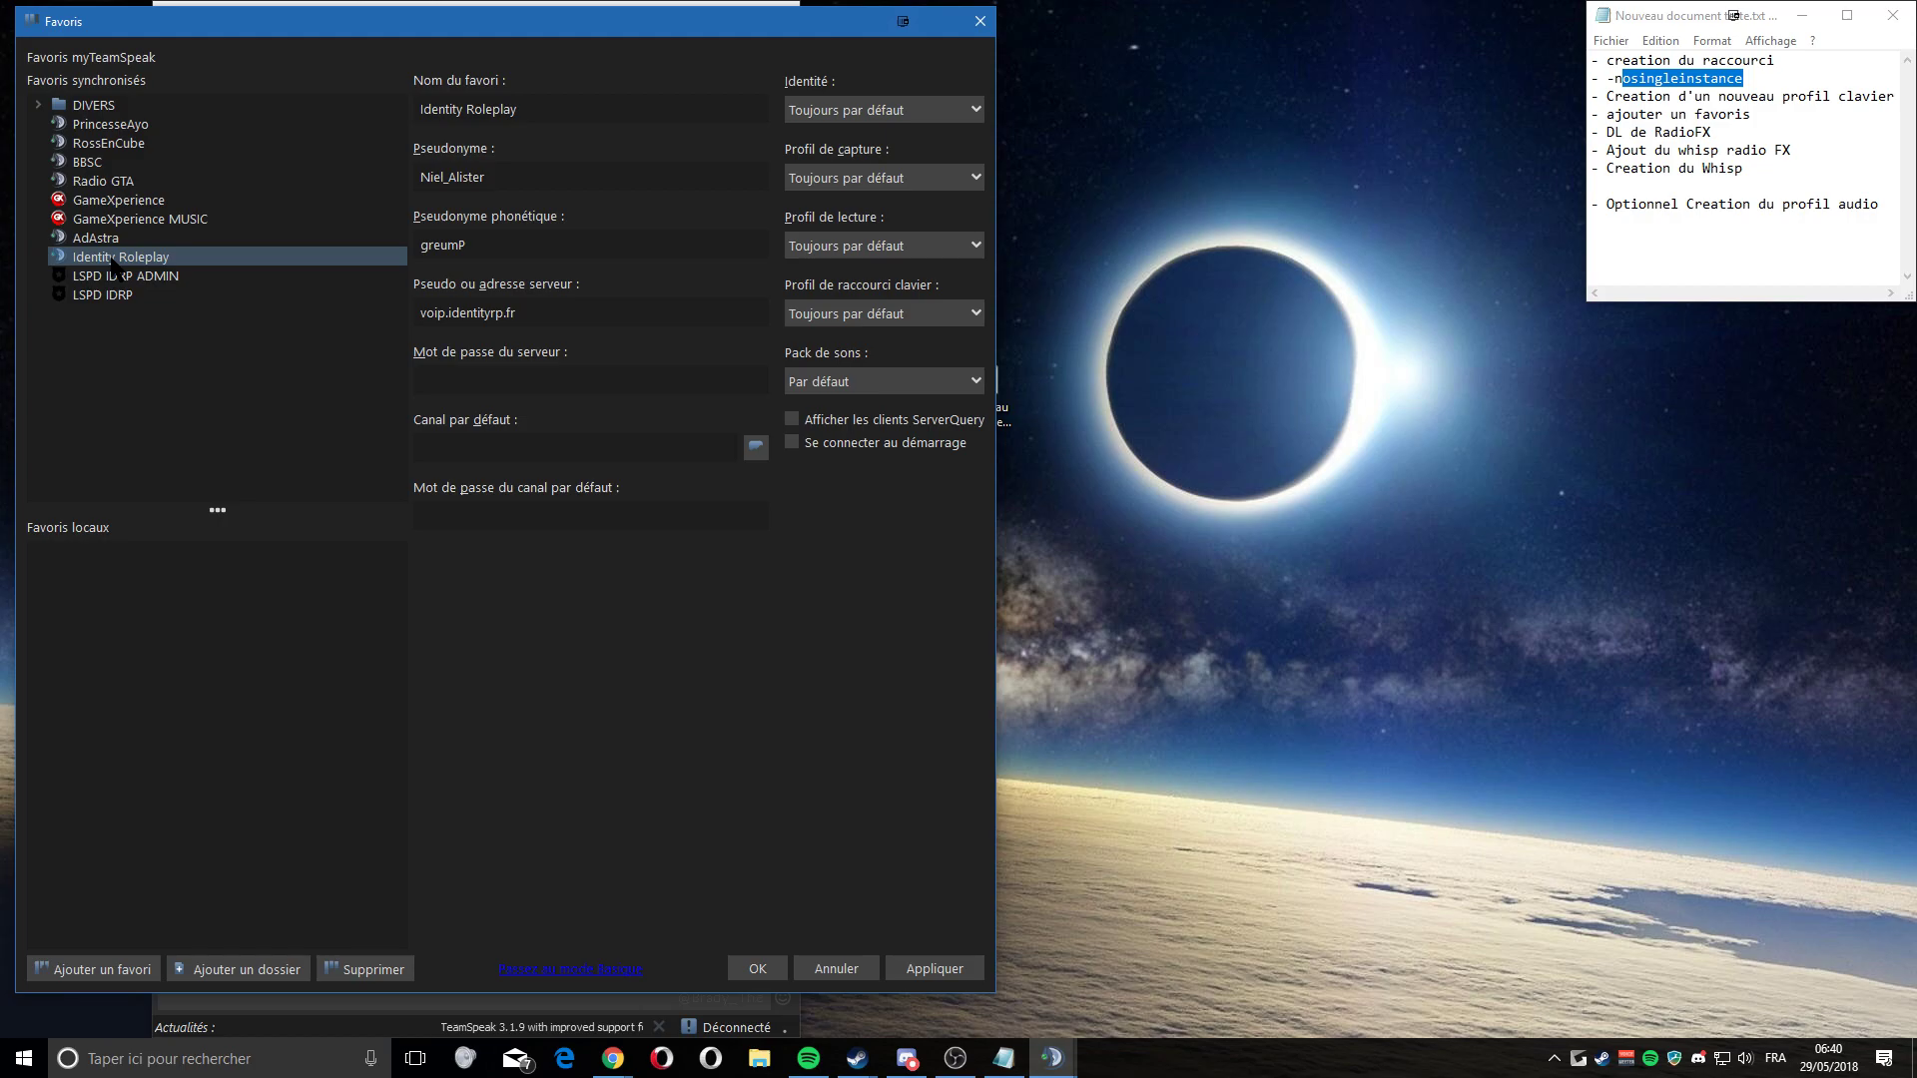
{"action": "left_click", "coordinate": [88, 296]}
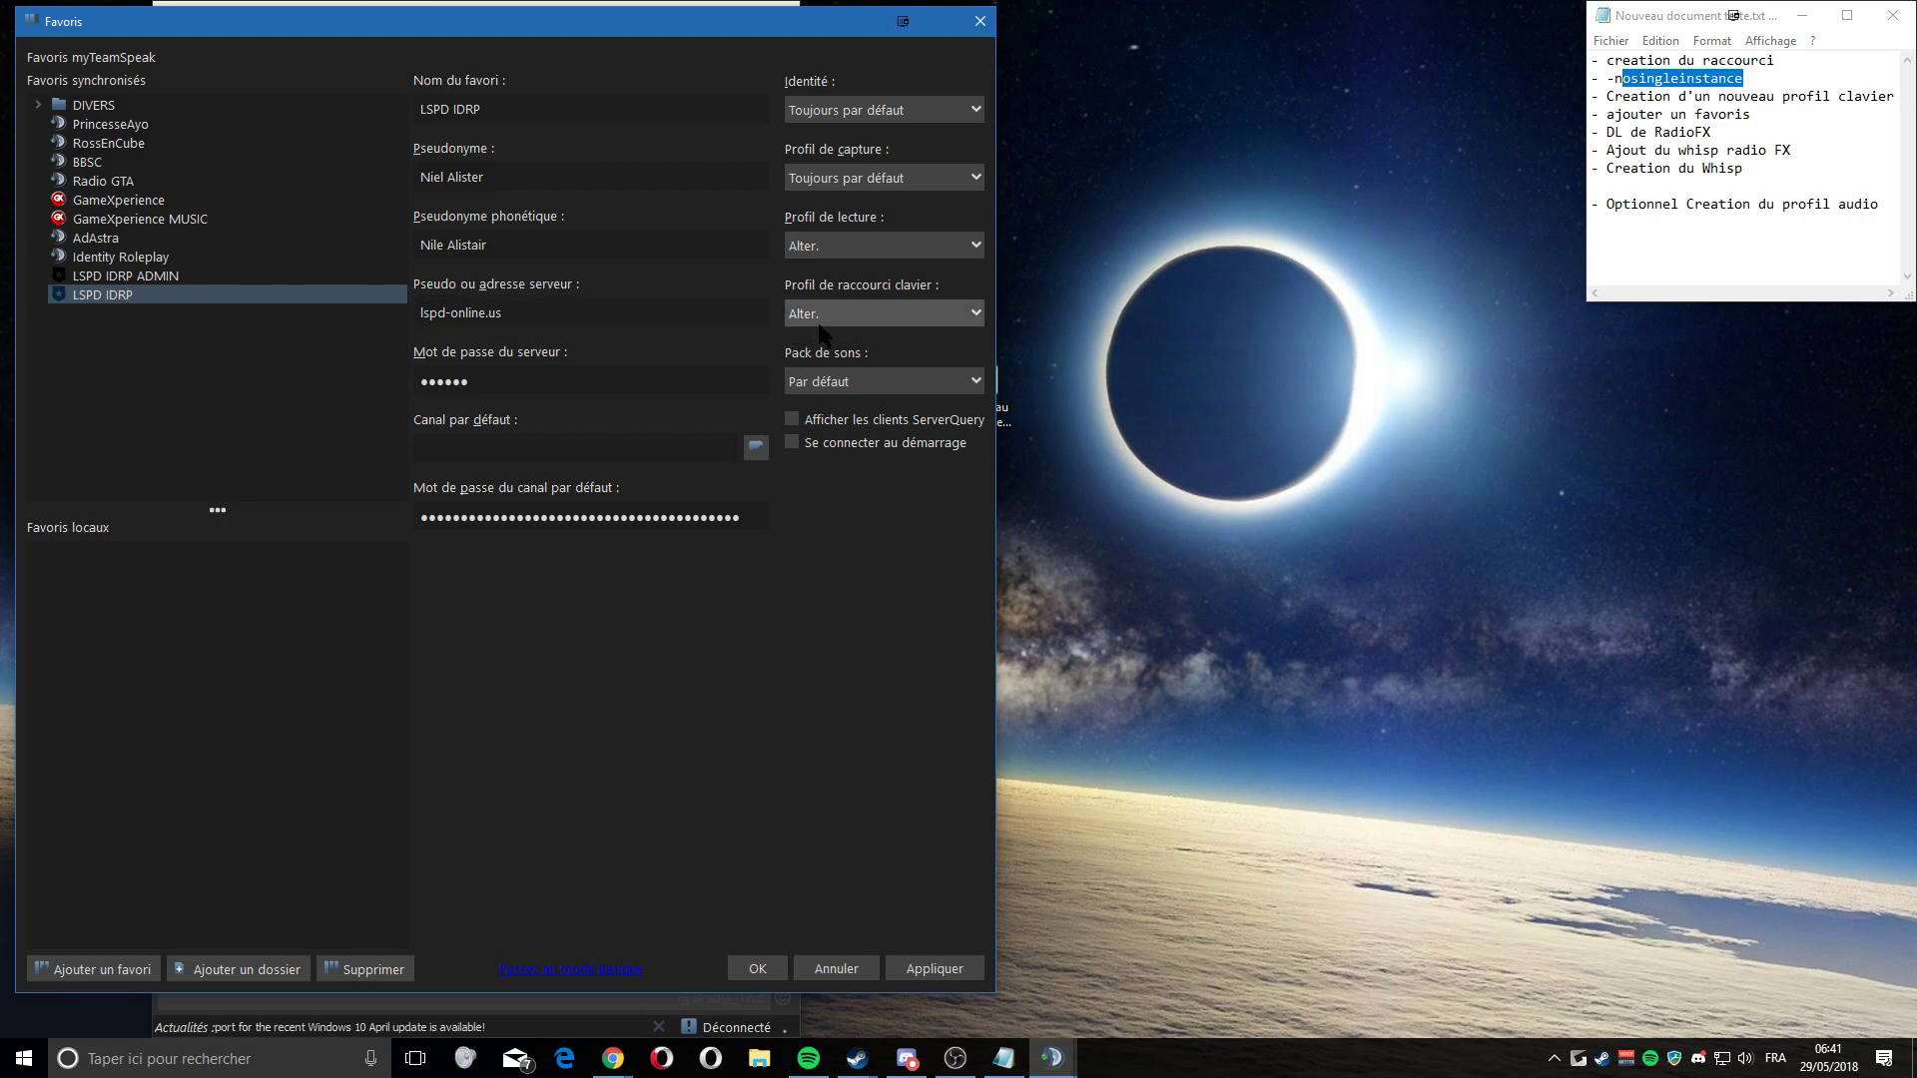
{"action": "left_click", "coordinate": [117, 260]}
{"action": "left_click", "coordinate": [102, 297]}
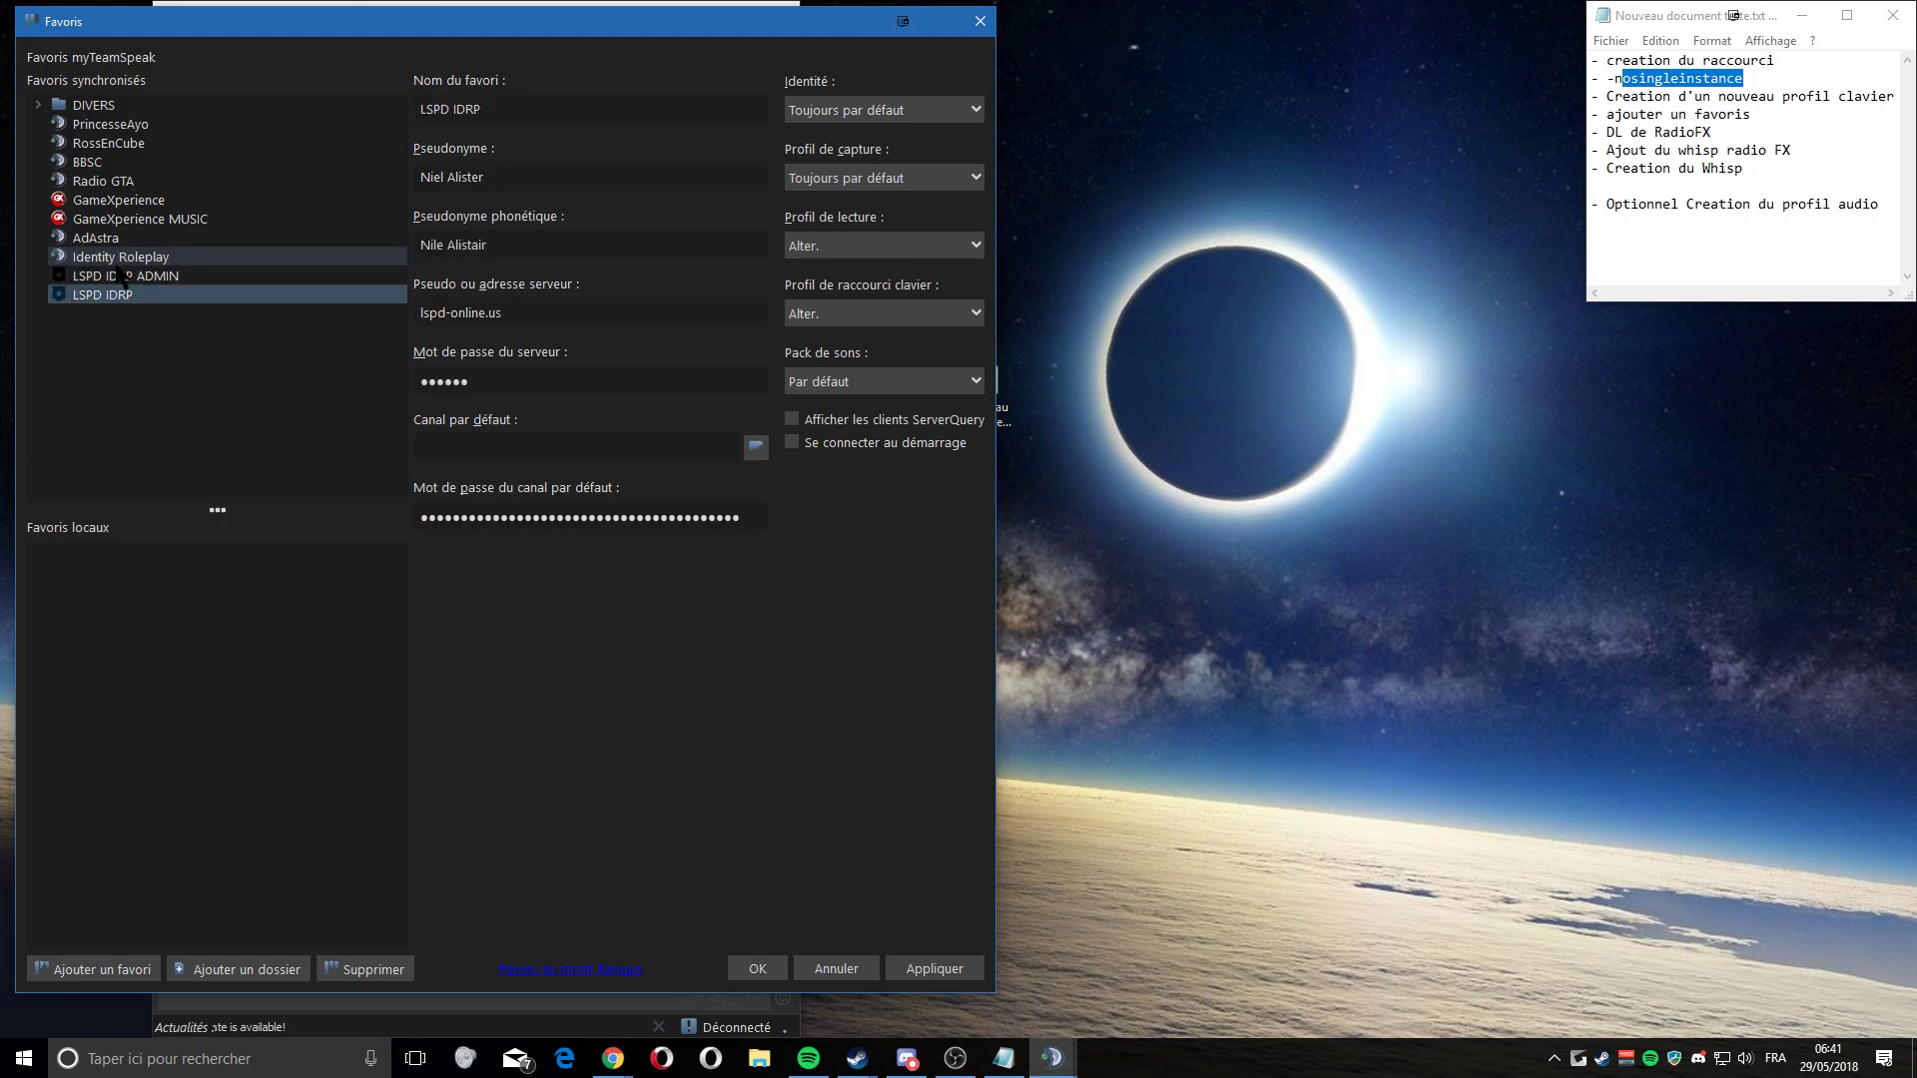
{"action": "left_click", "coordinate": [117, 258]}
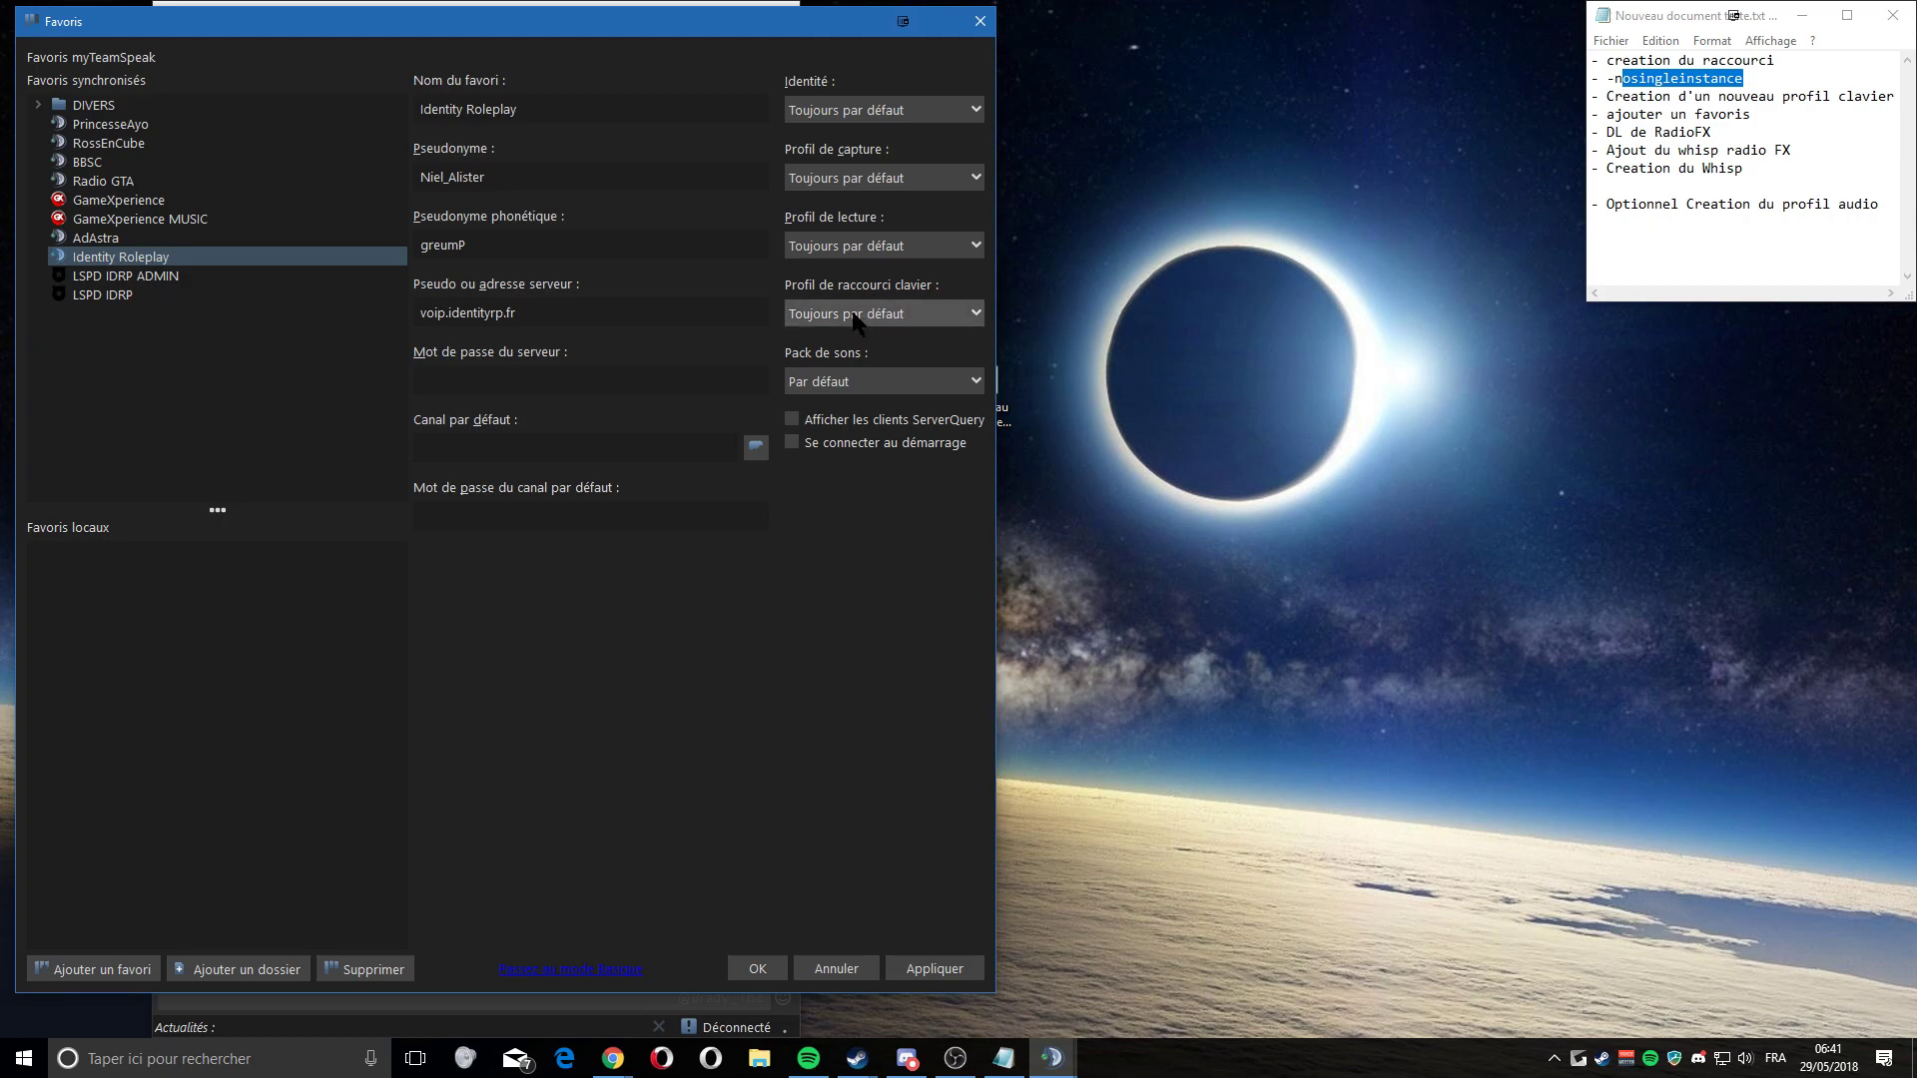
{"action": "left_click", "coordinate": [110, 296]}
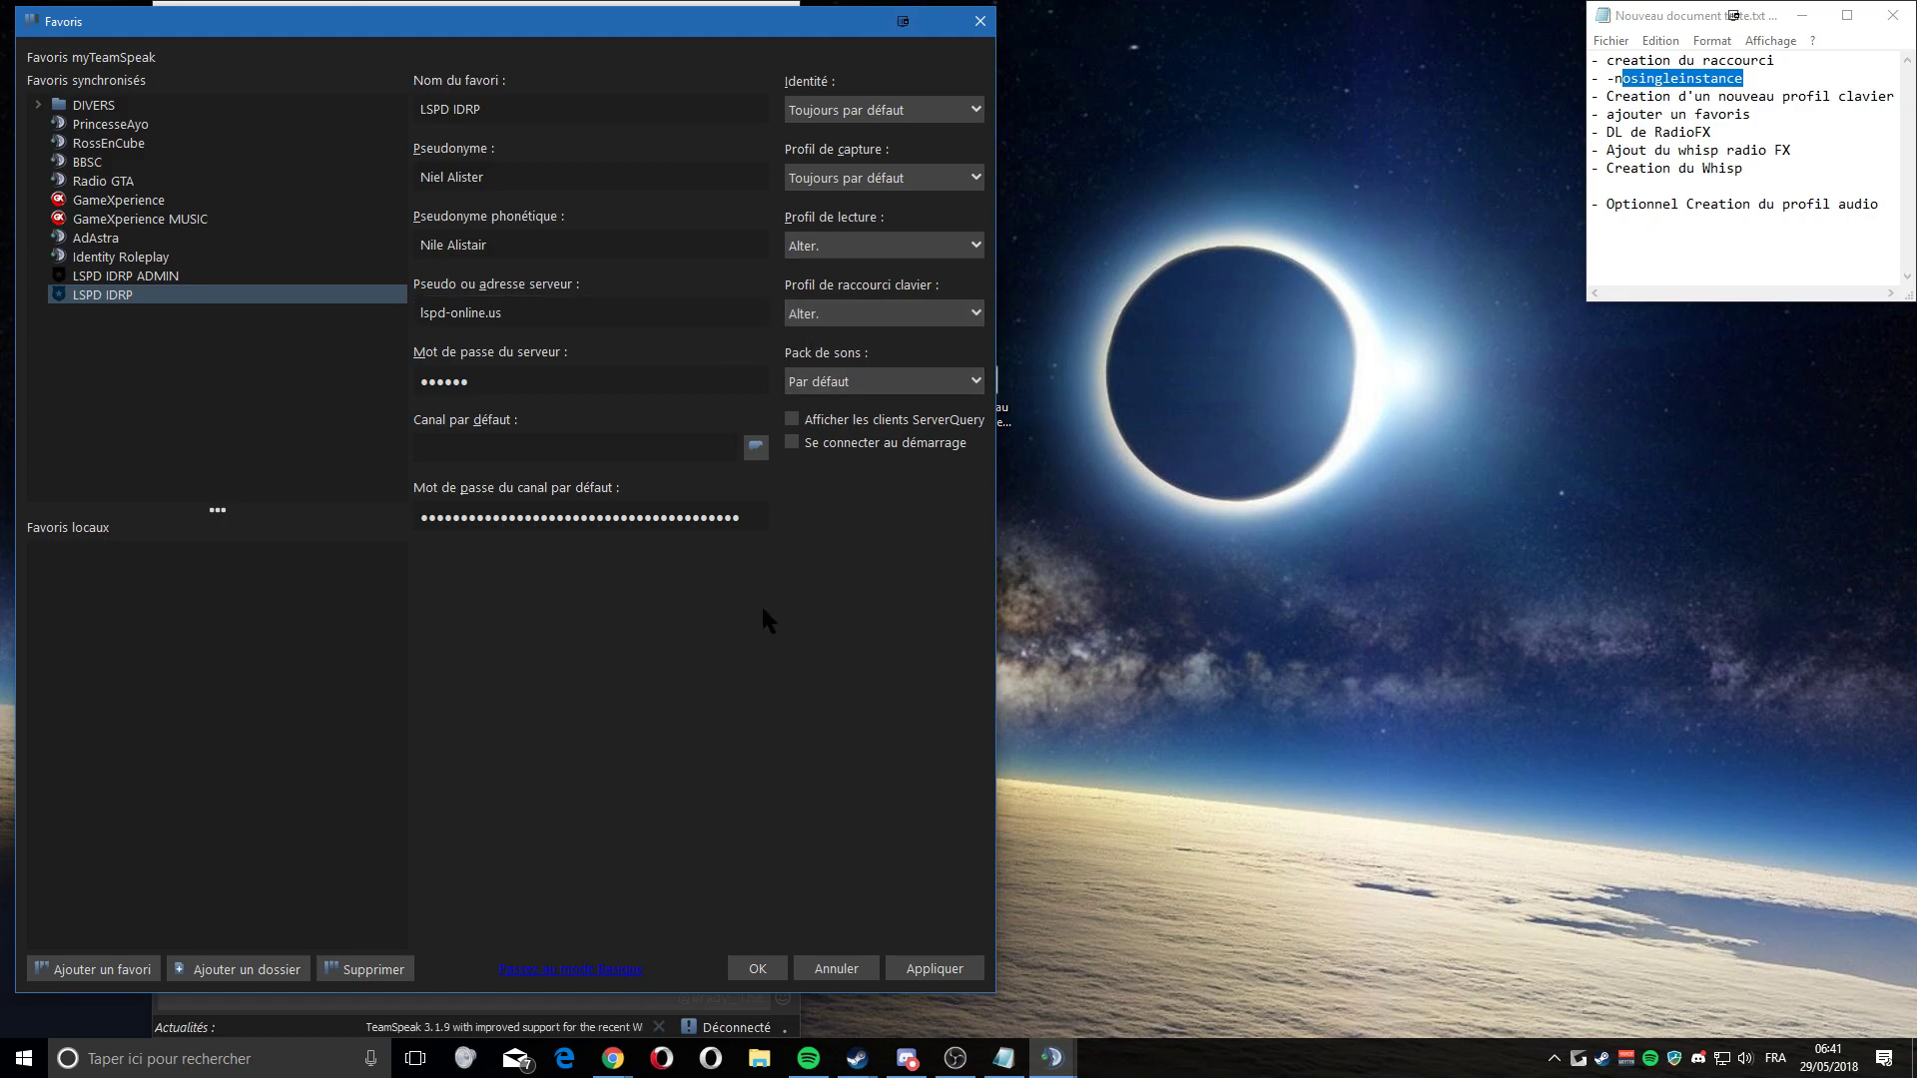
{"action": "left_click", "coordinate": [938, 972]}
{"action": "left_click", "coordinate": [758, 968]}
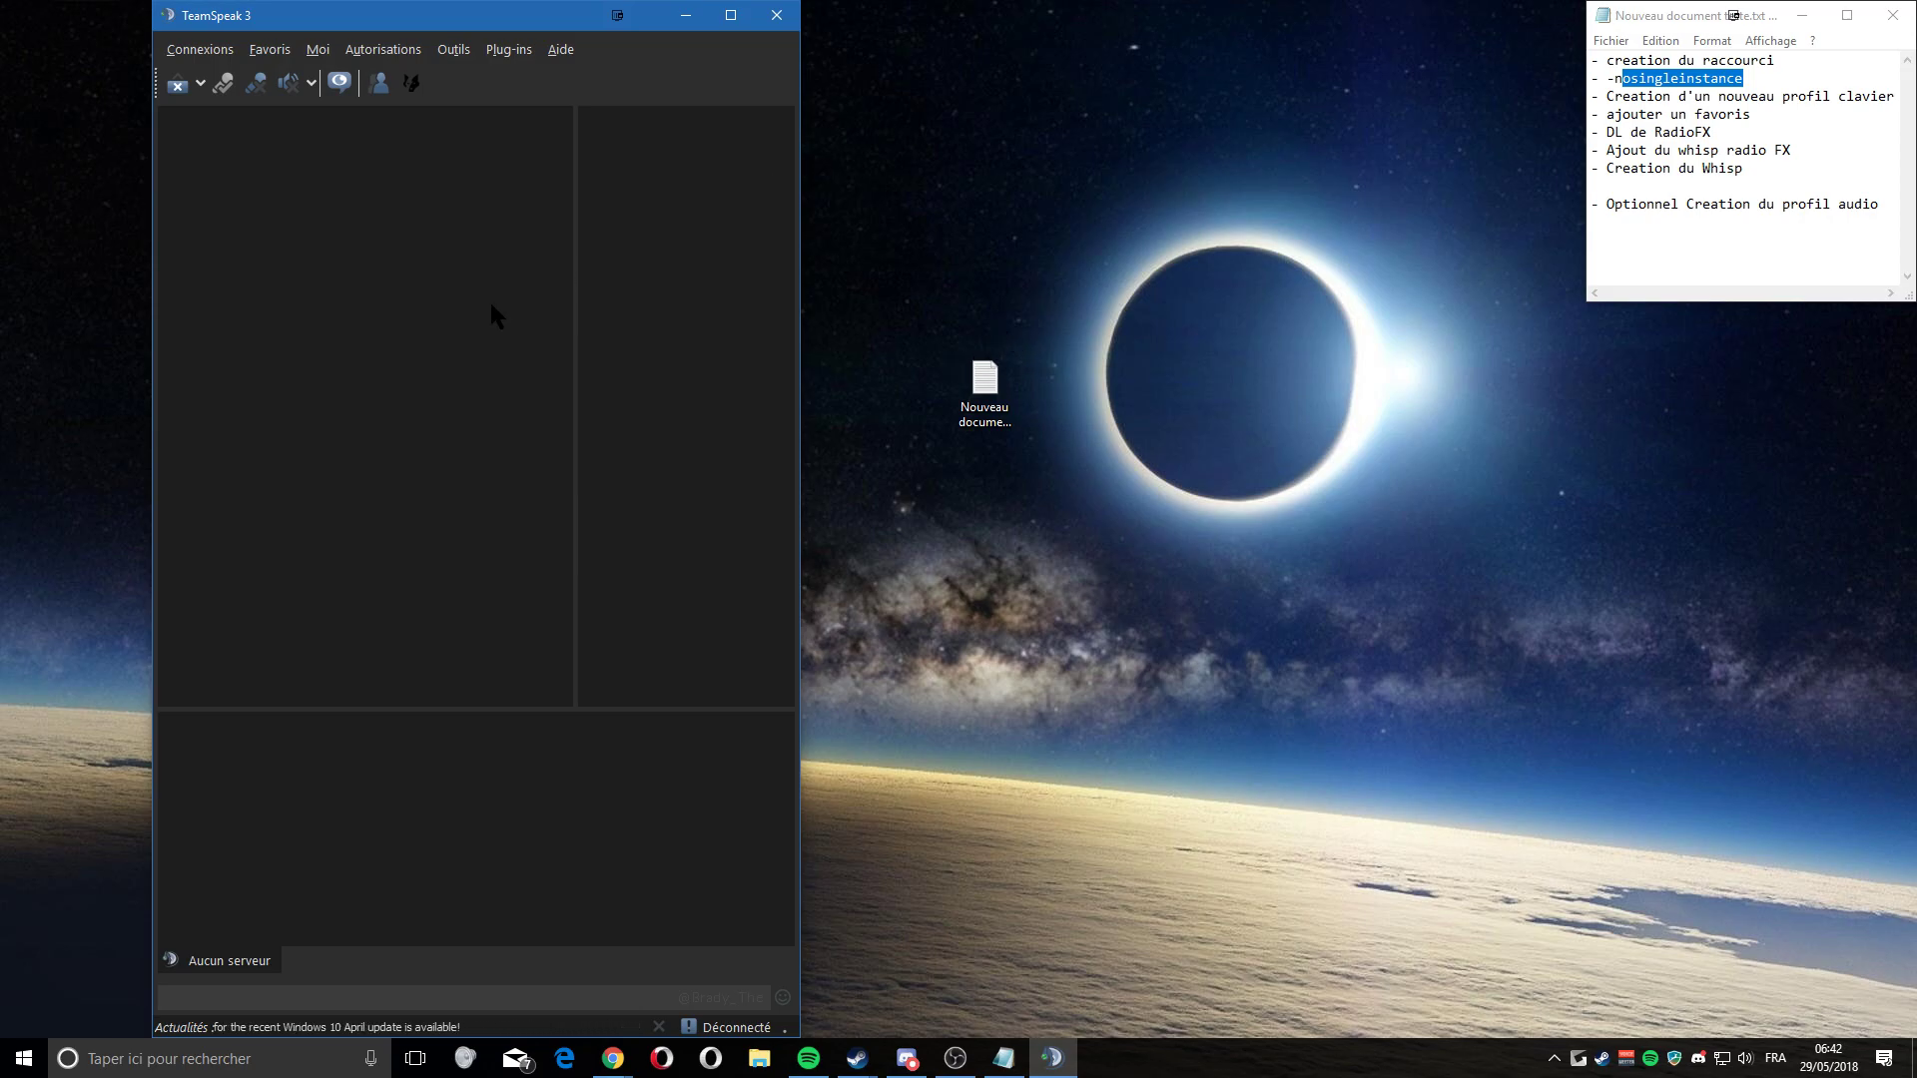
- Search the online add-ons for radio and check the RadioFX plugin's page
{"action": "left_click", "coordinate": [439, 55]}
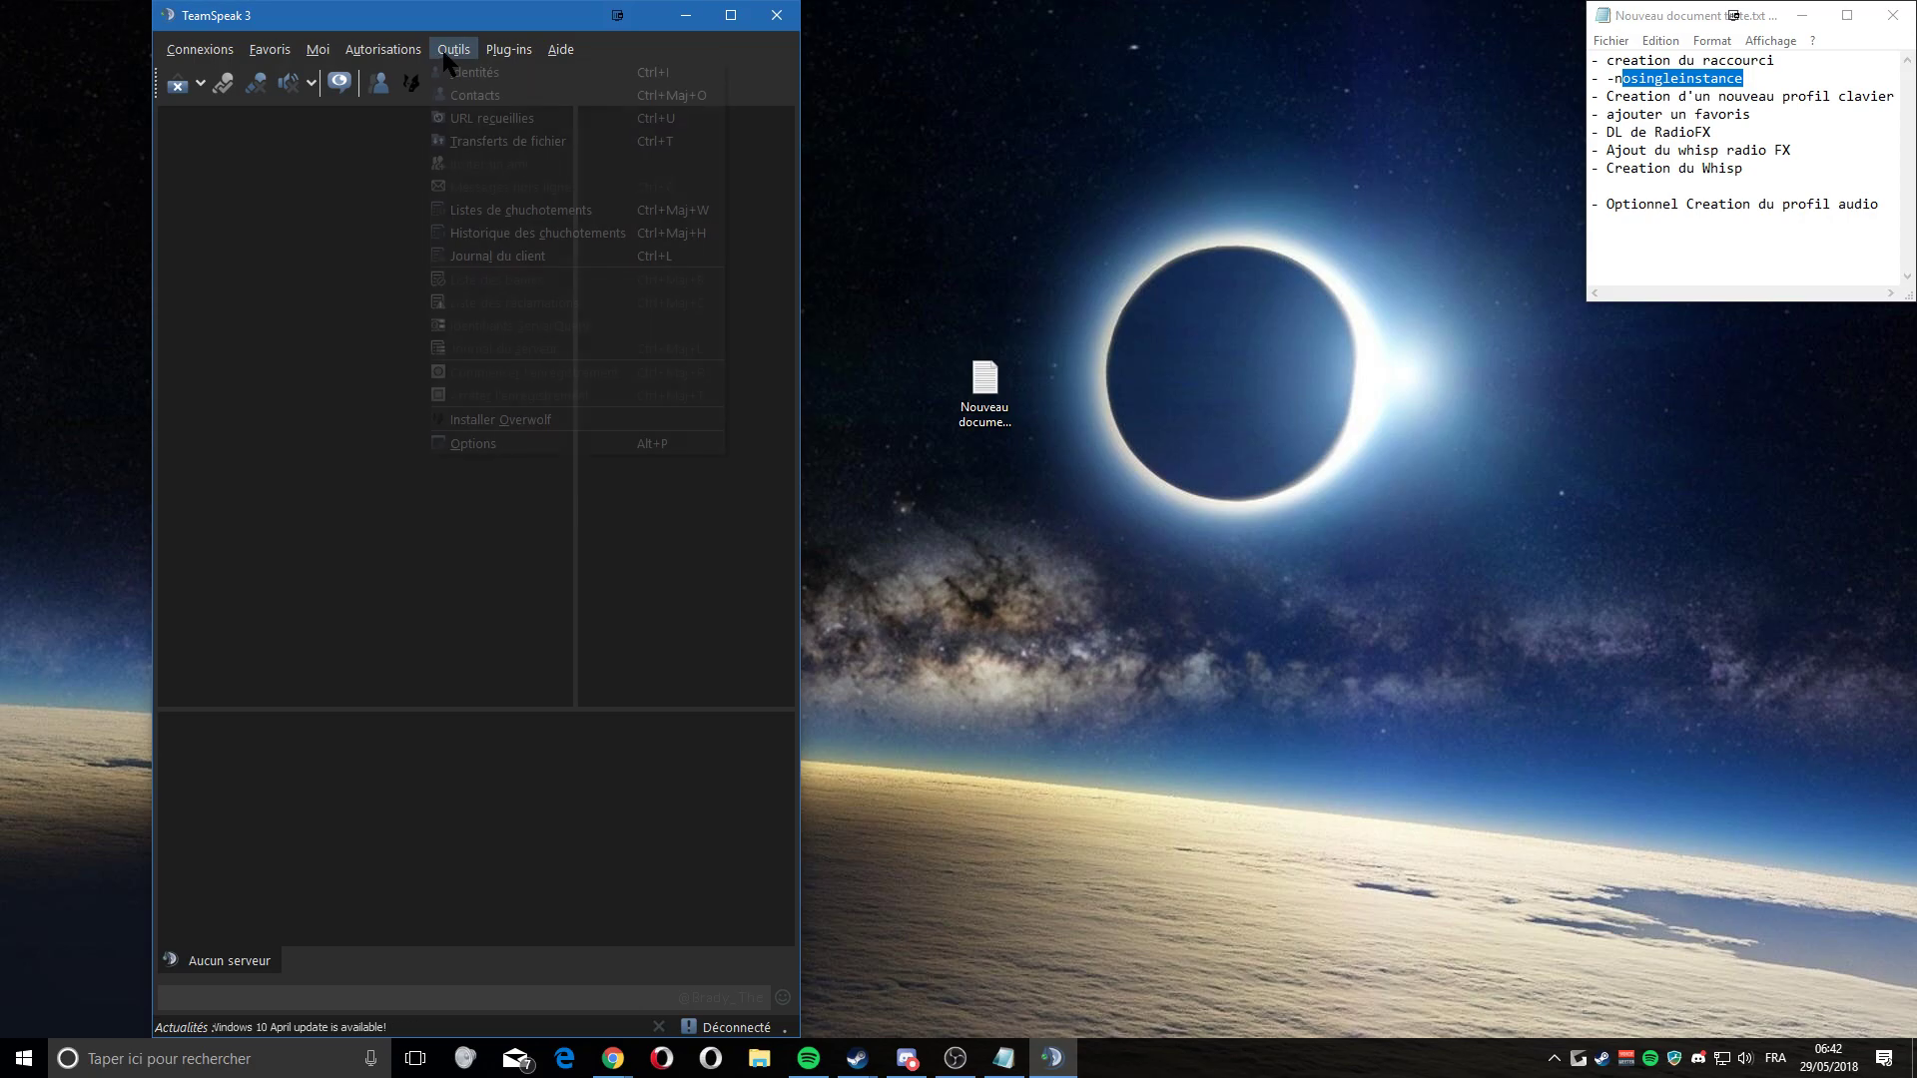
{"action": "left_click", "coordinate": [466, 444]}
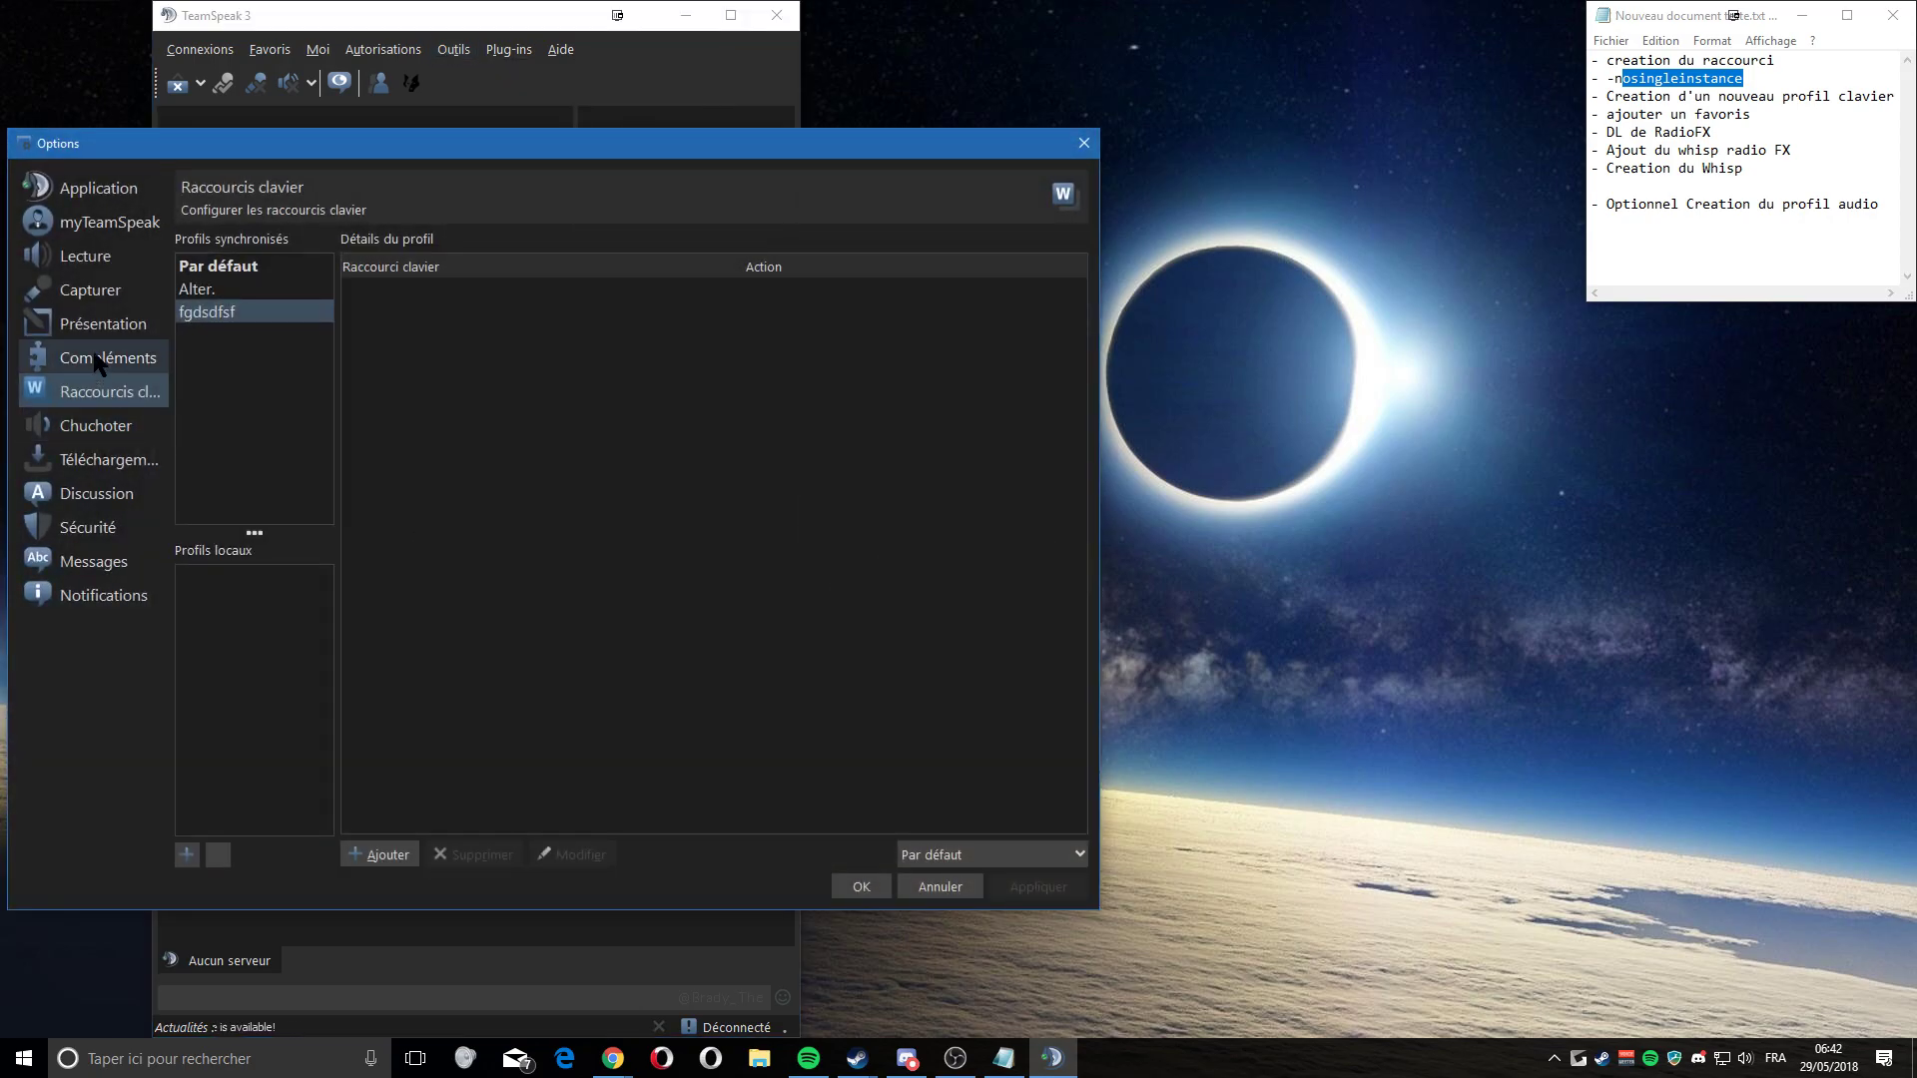
{"action": "left_click", "coordinate": [102, 360]}
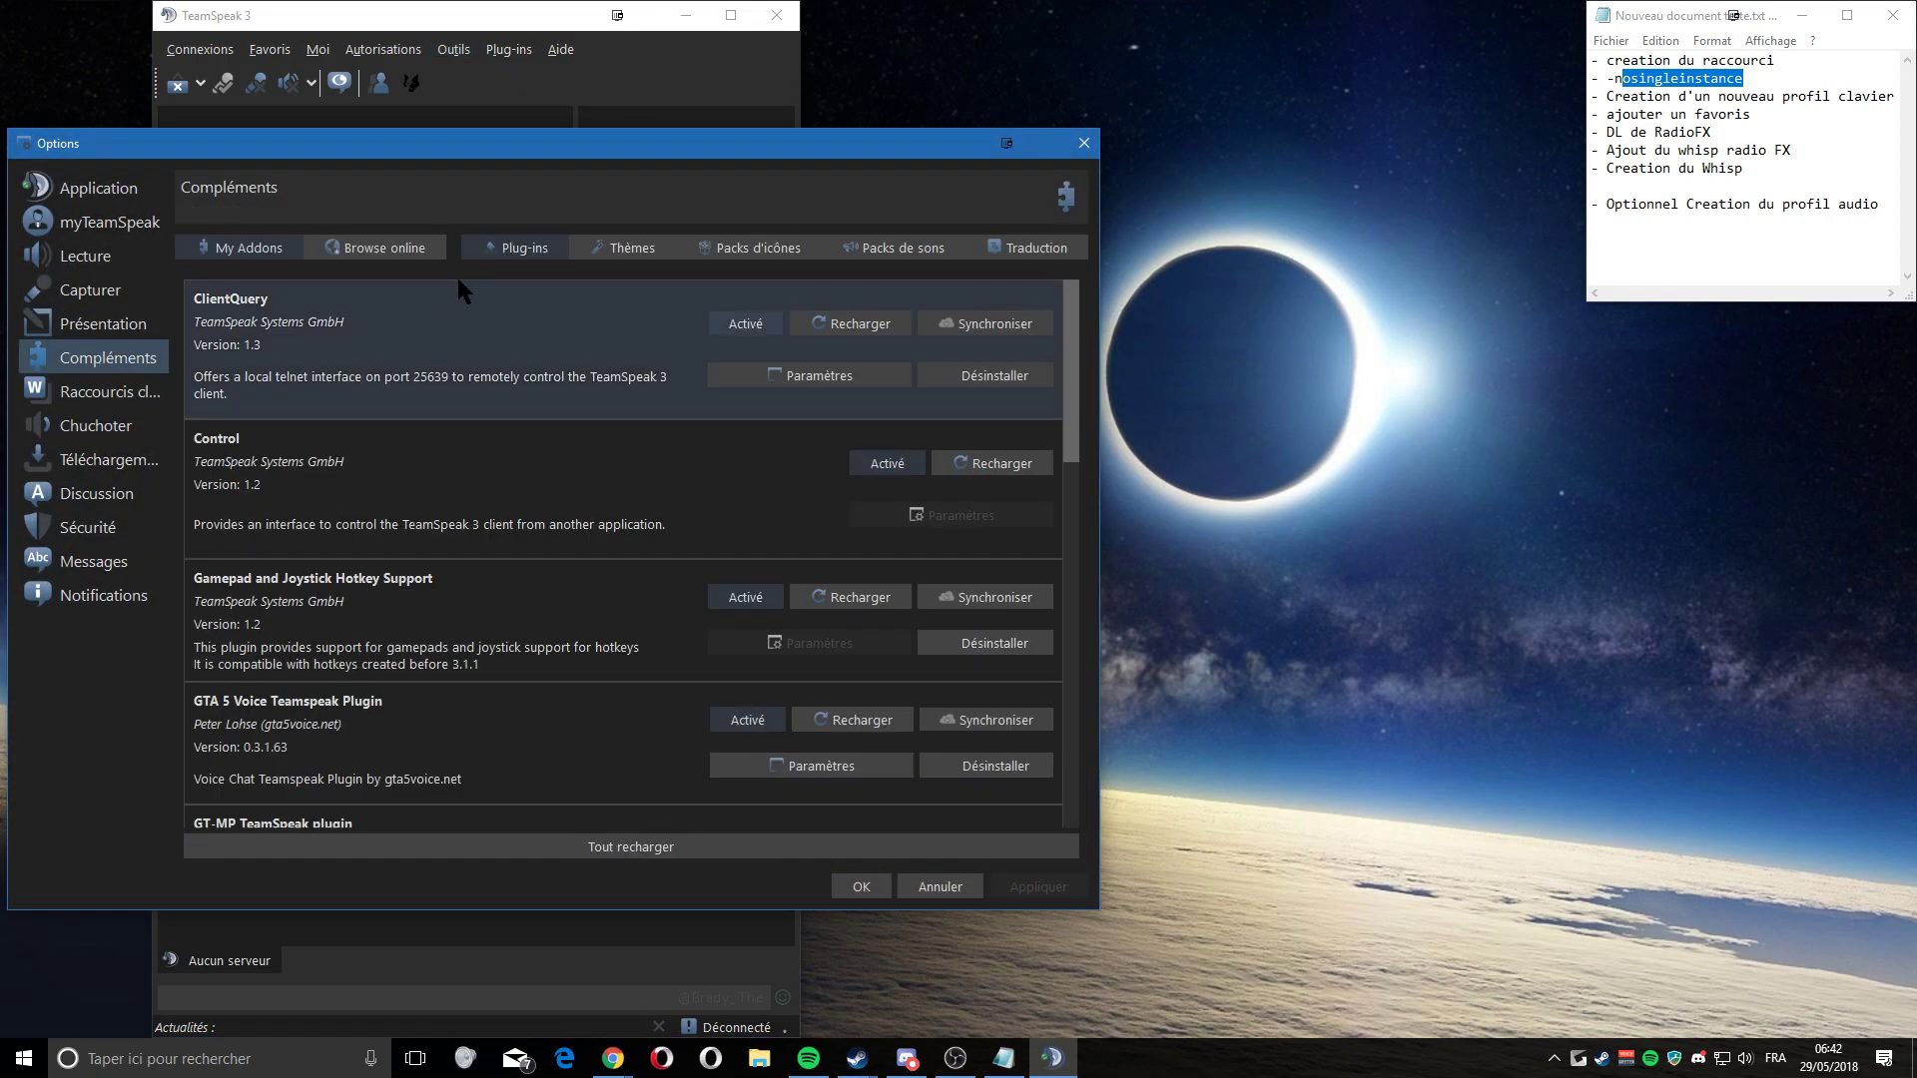
{"action": "left_click", "coordinate": [372, 250]}
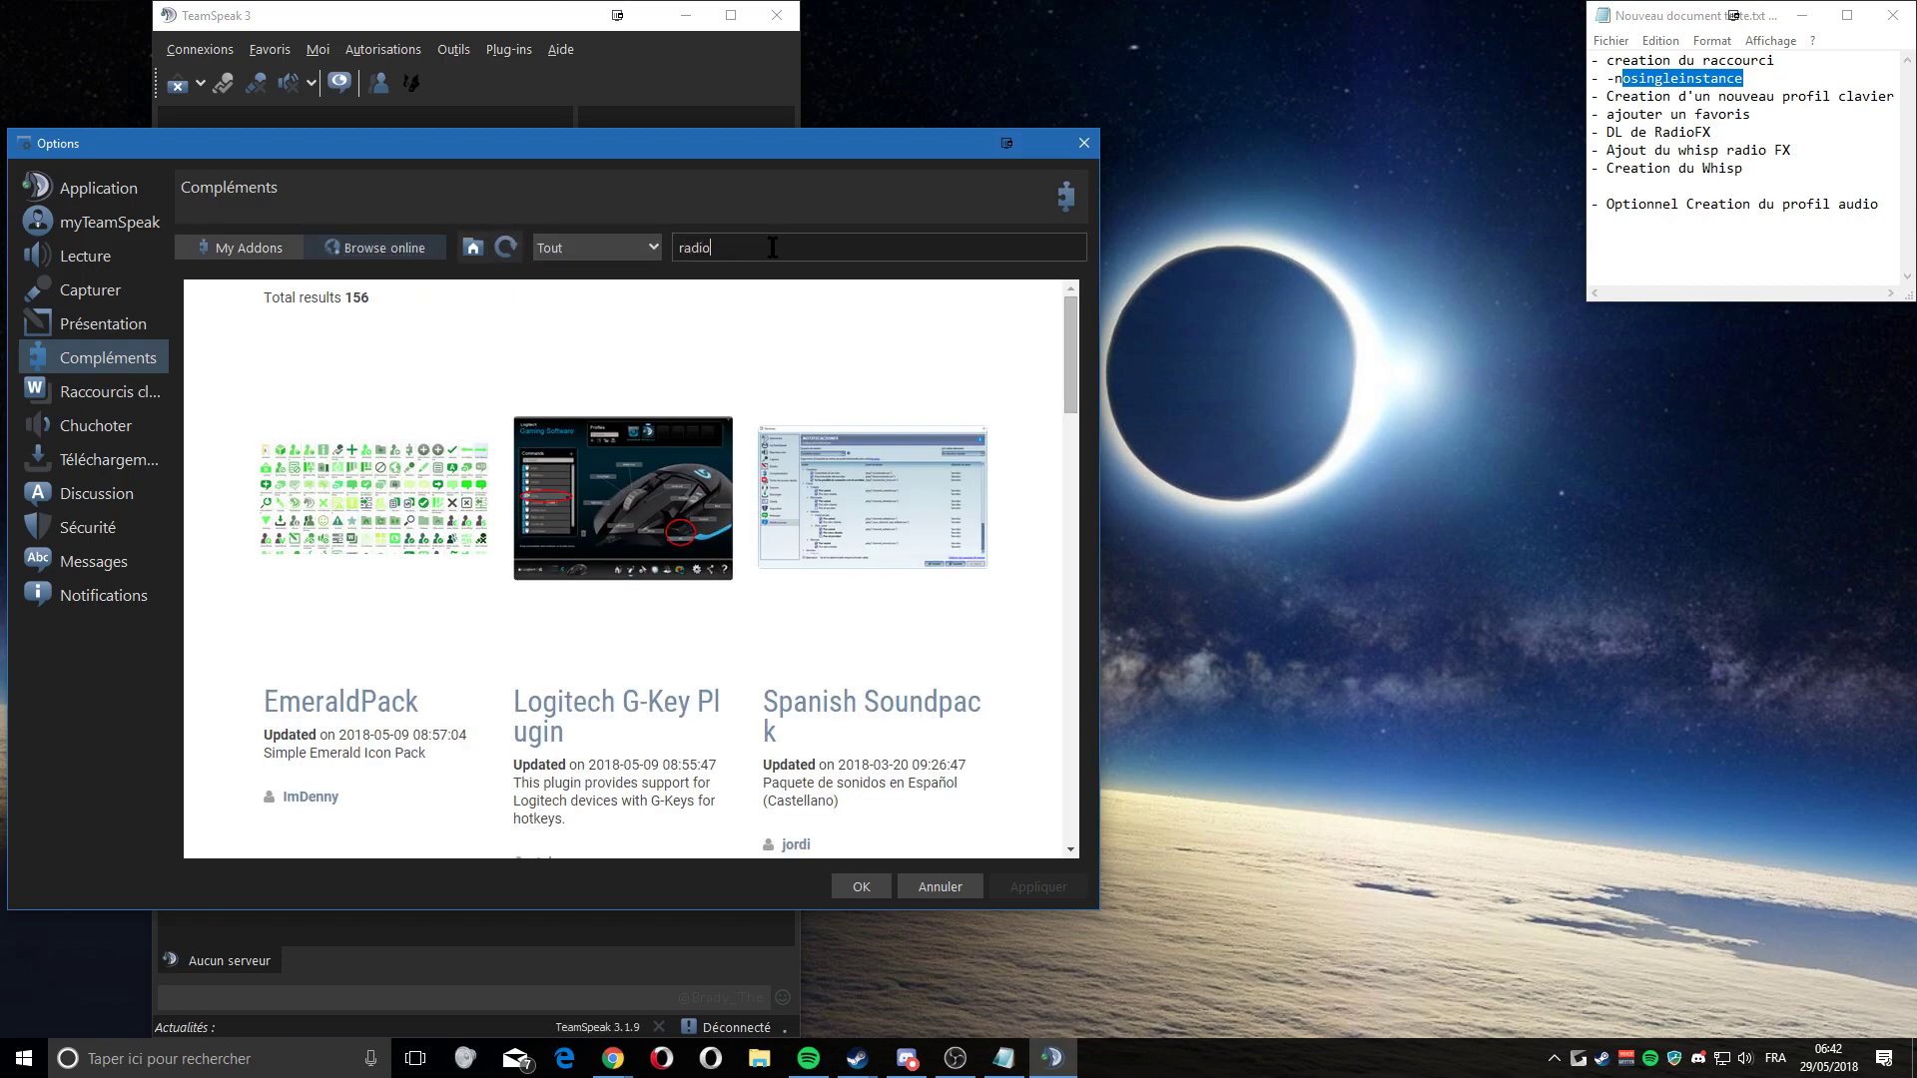
{"action": "key", "text": "Return"}
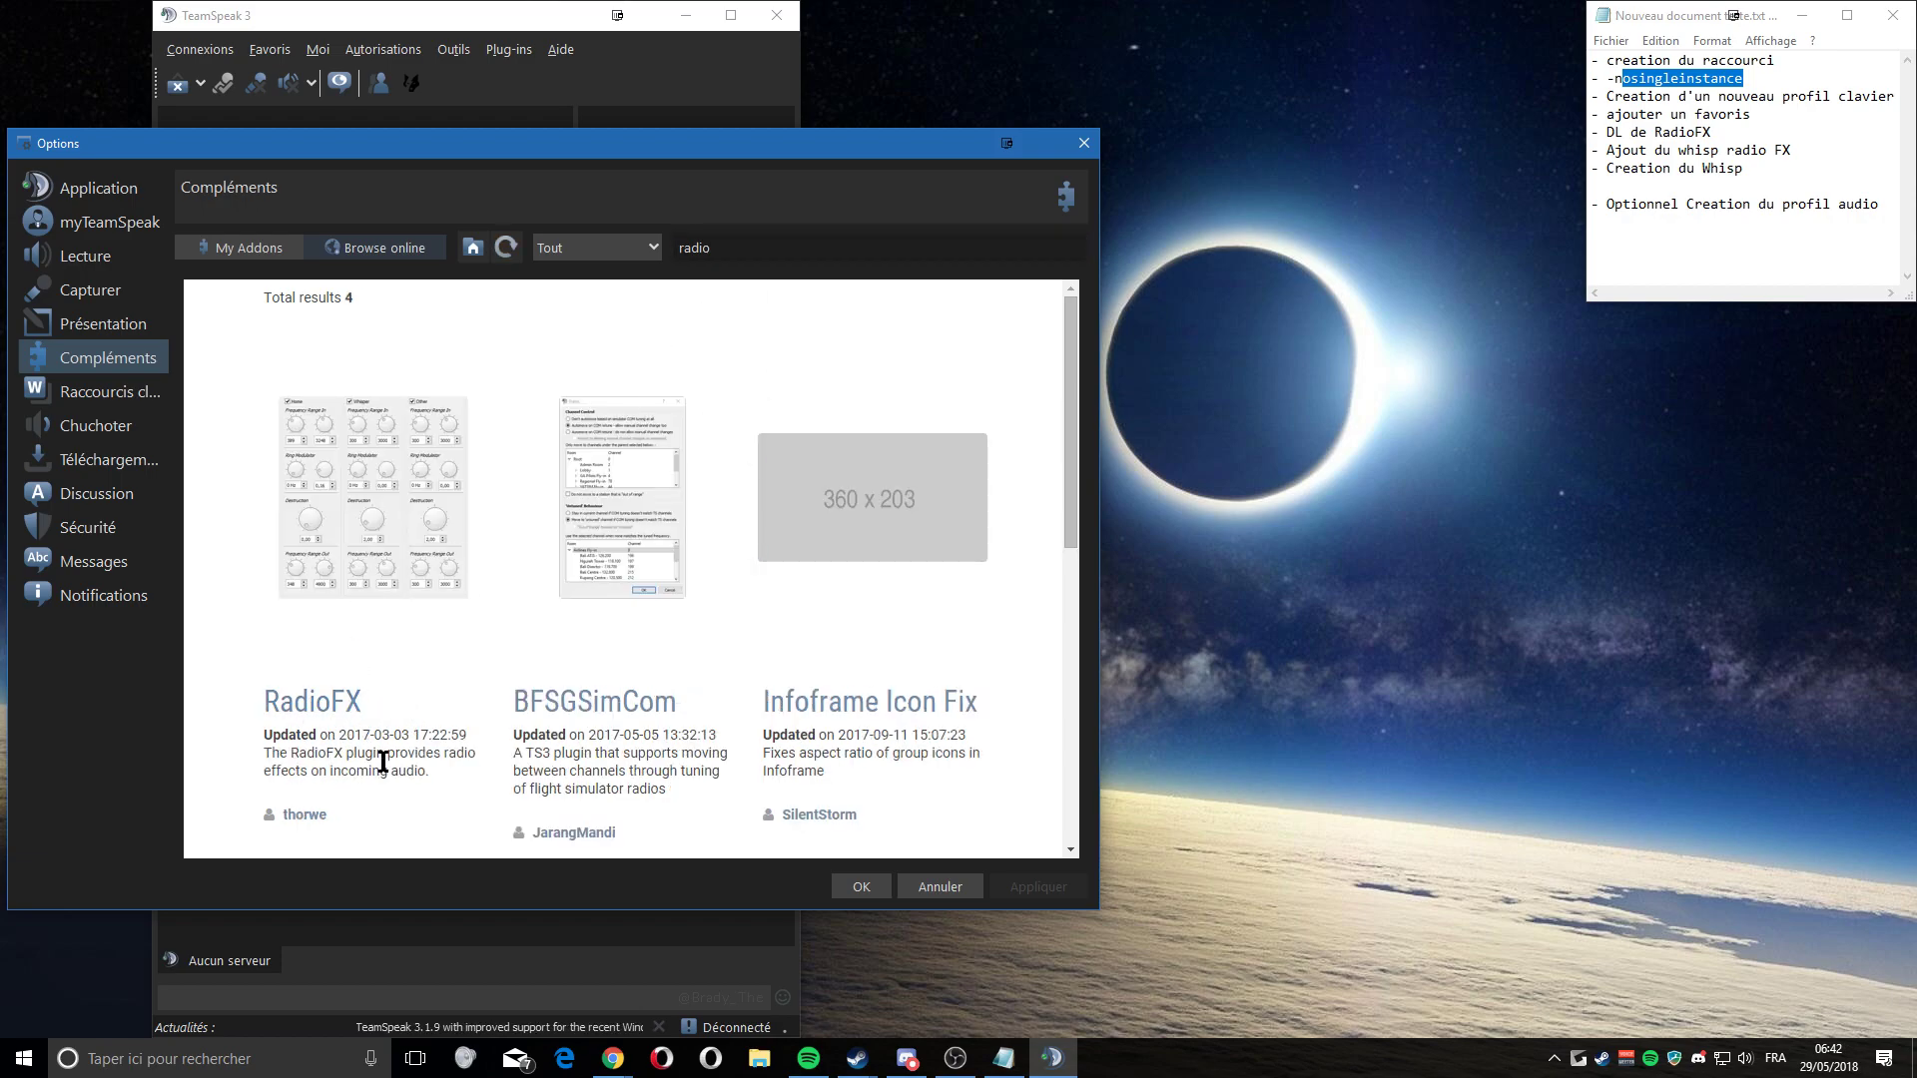
{"action": "left_click", "coordinate": [371, 635]}
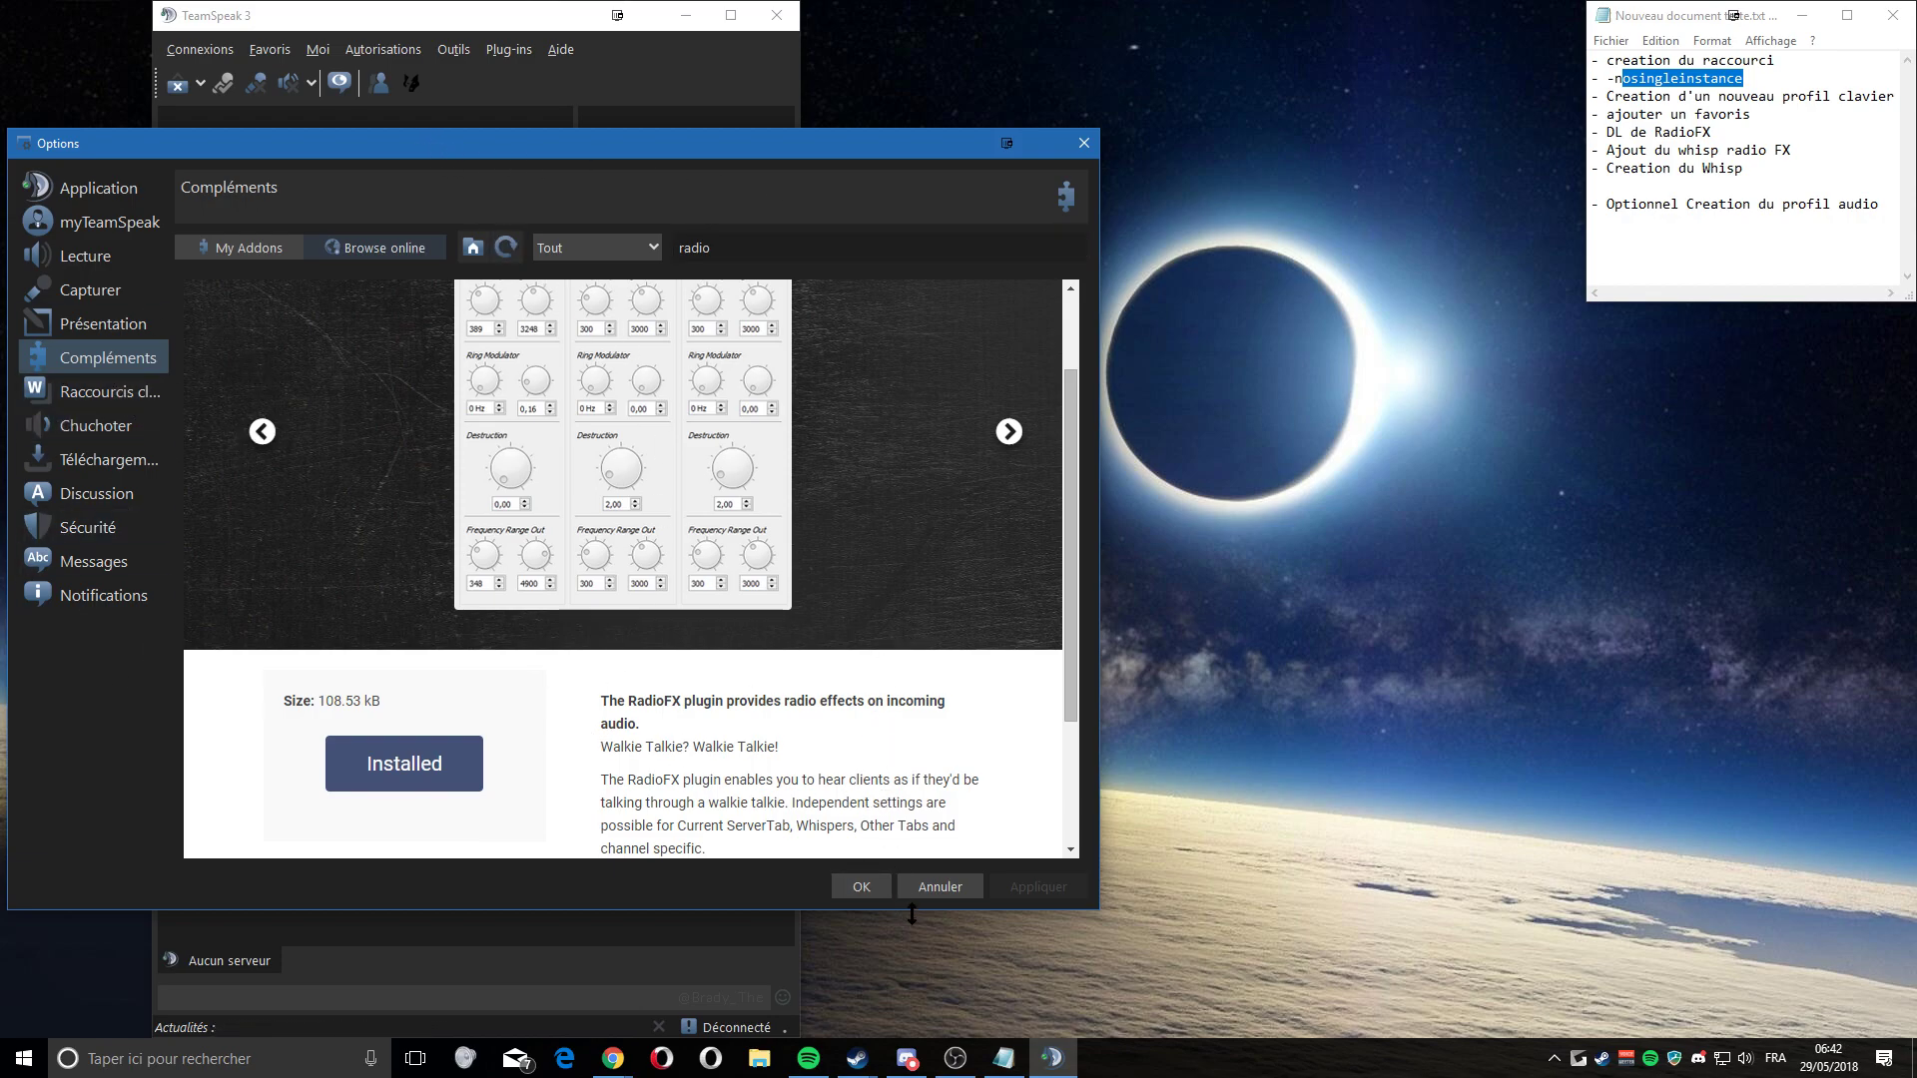
{"action": "left_click", "coordinate": [861, 887]}
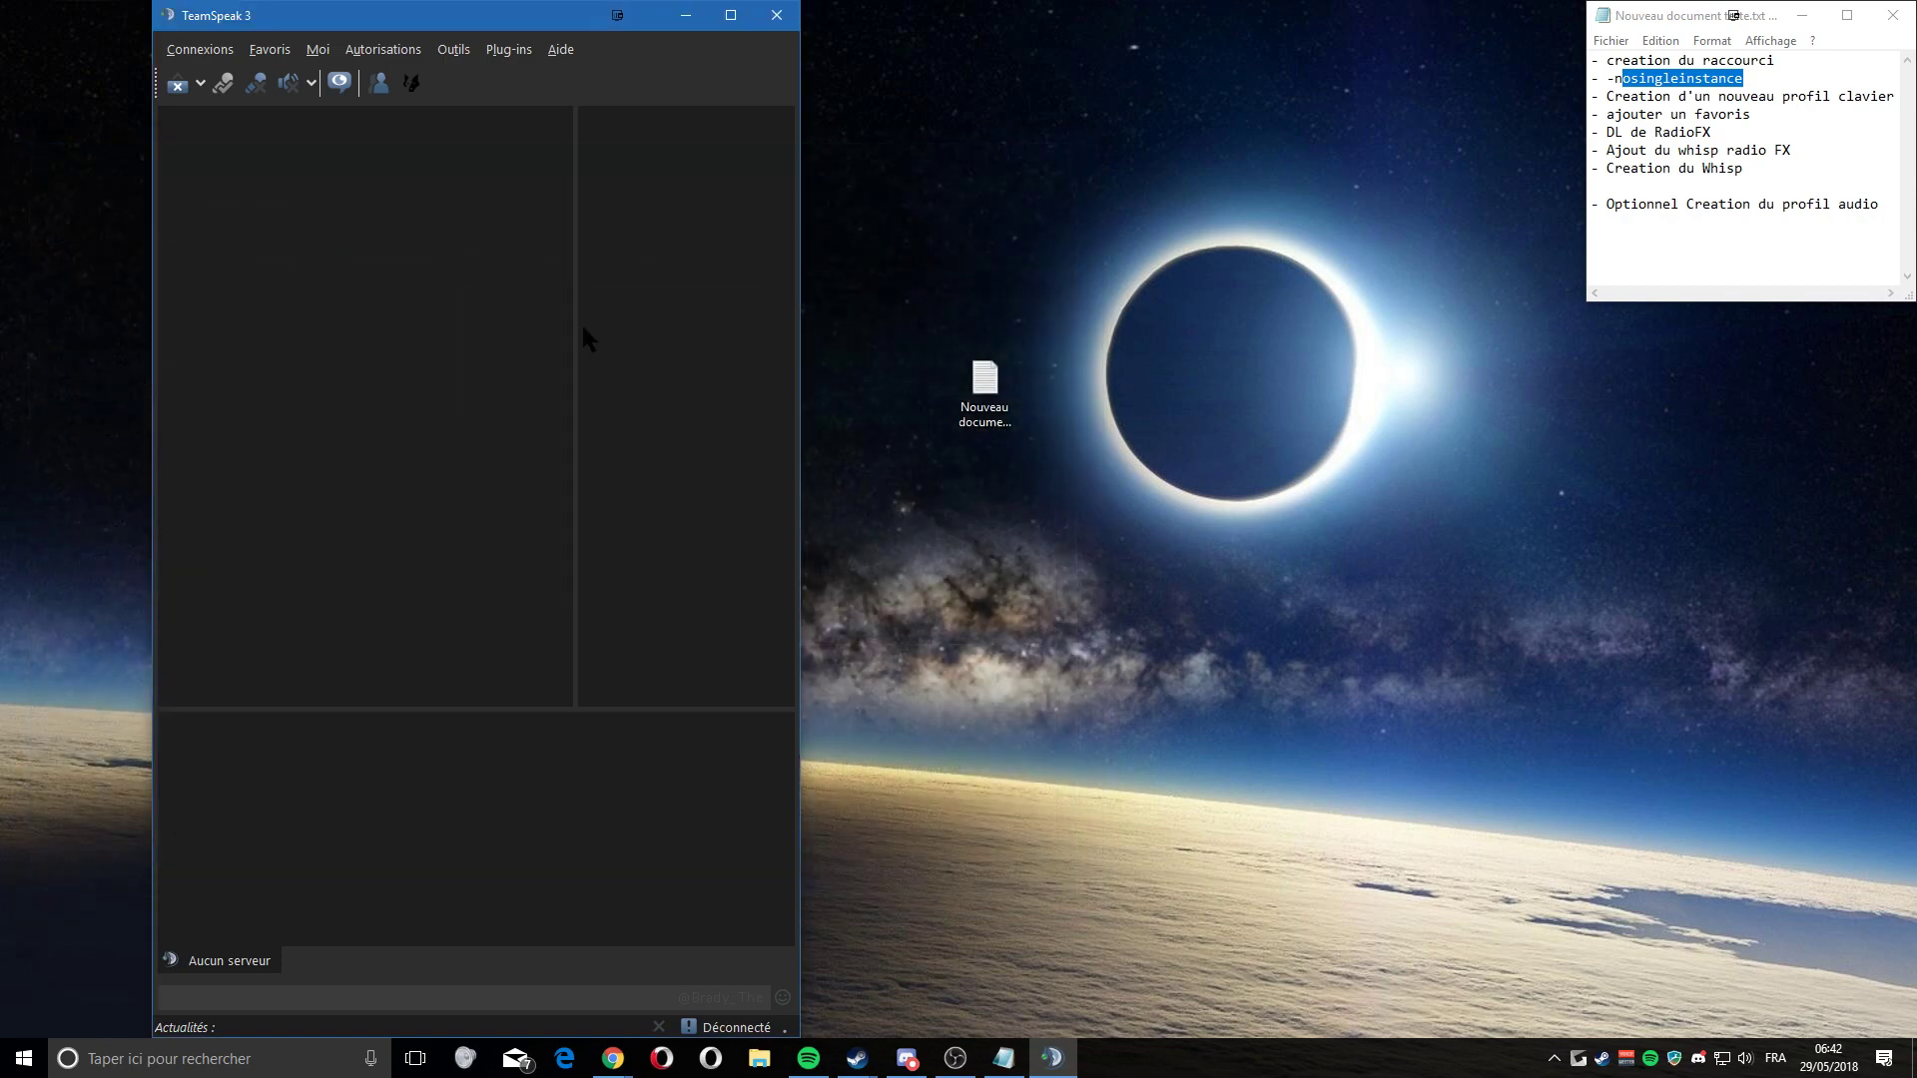
- Review the Radio FX plugin's Whisper settings, switching the Whisper effect off and back on and pointing out its Frequency Range In values
{"action": "left_click", "coordinate": [507, 50]}
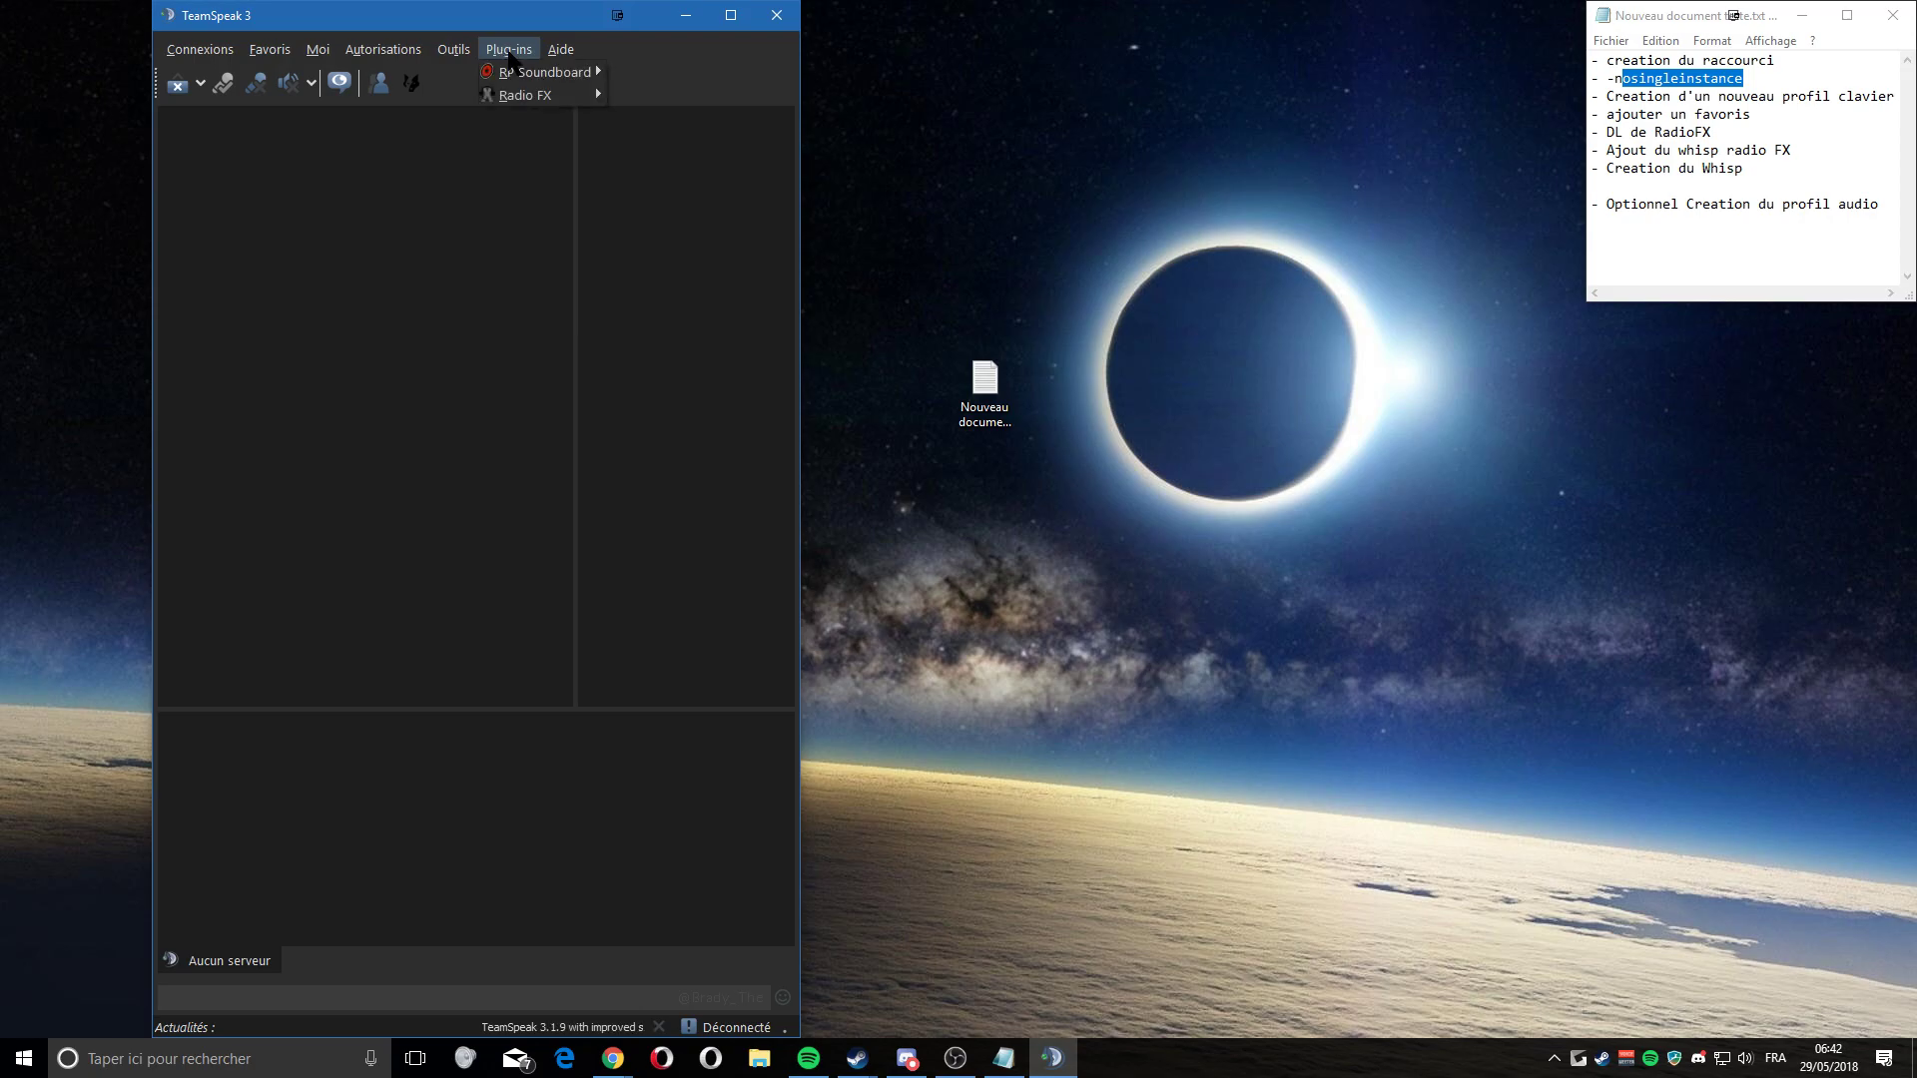
{"action": "mouse_move", "coordinate": [518, 97]}
{"action": "left_click", "coordinate": [625, 96]}
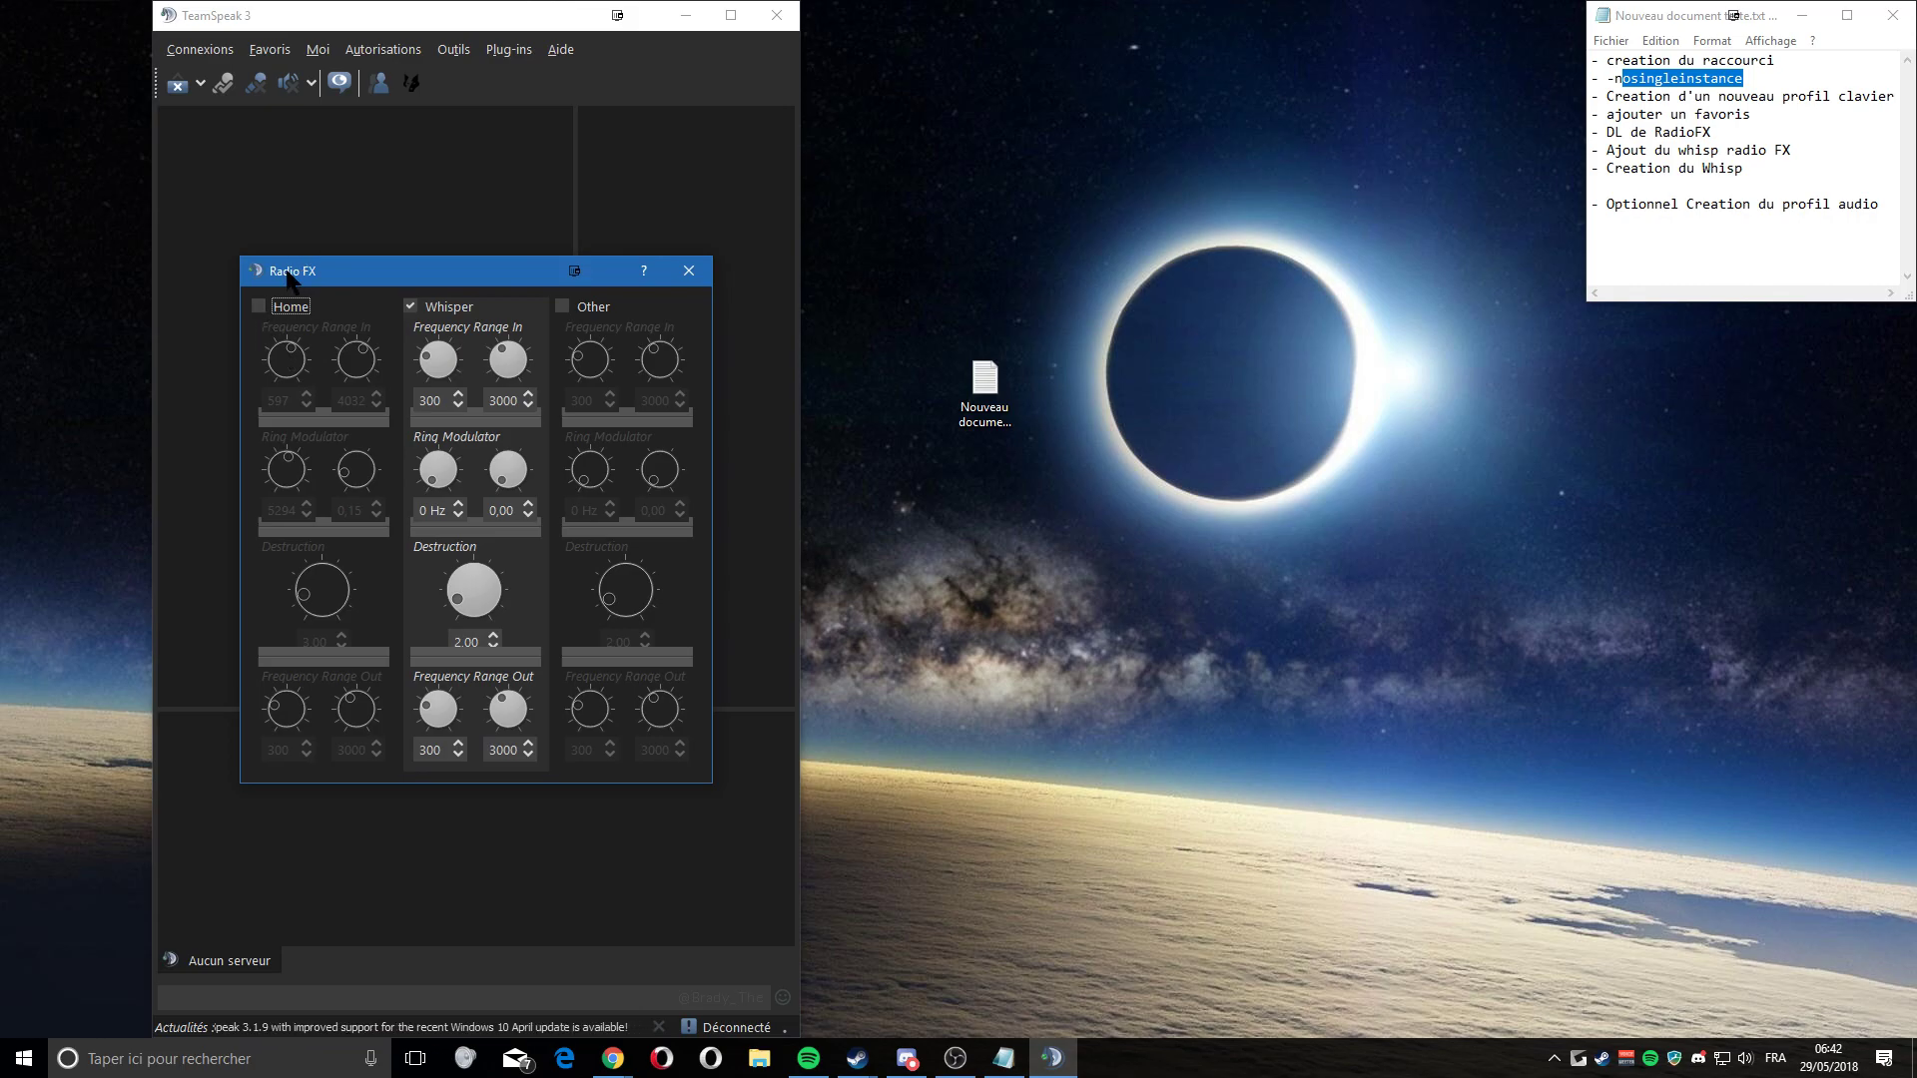
{"action": "left_click", "coordinate": [445, 306]}
{"action": "left_click", "coordinate": [444, 307]}
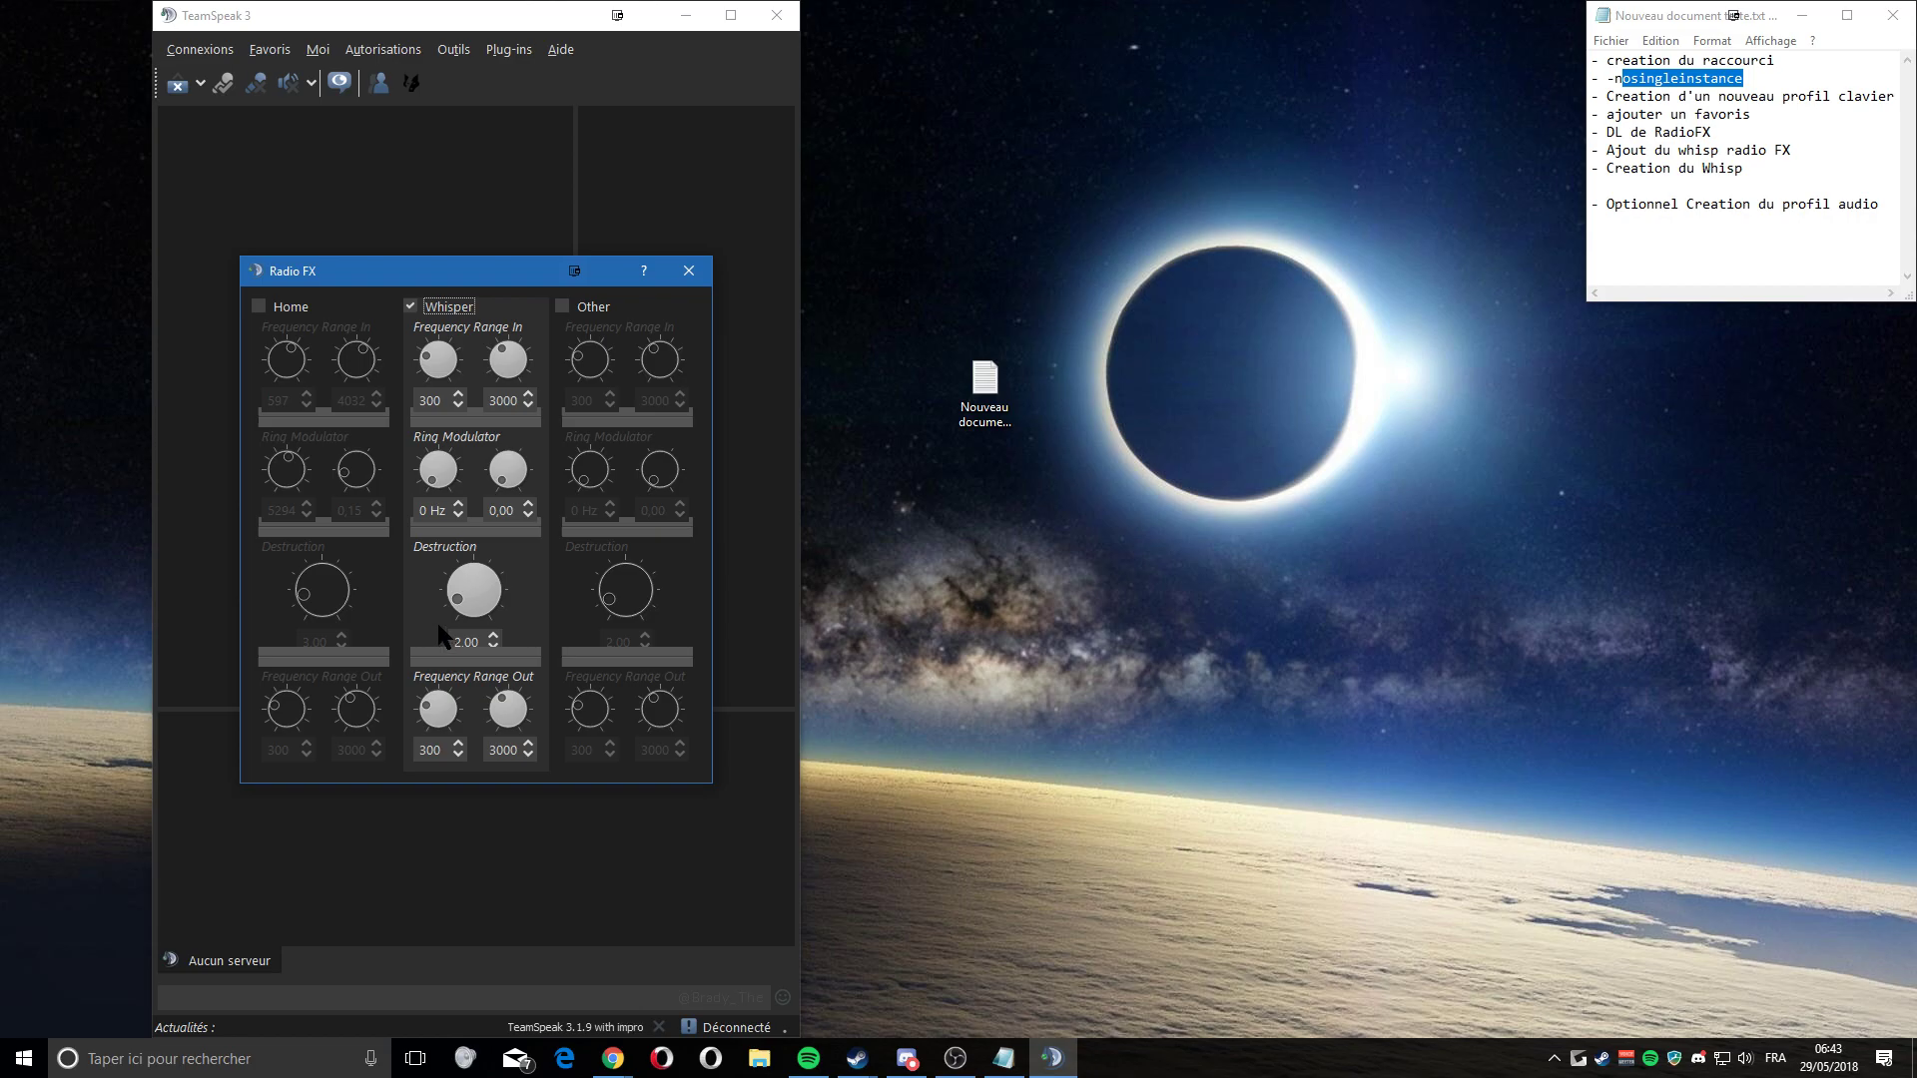
{"action": "left_click", "coordinate": [436, 401]}
{"action": "left_click", "coordinate": [486, 401]}
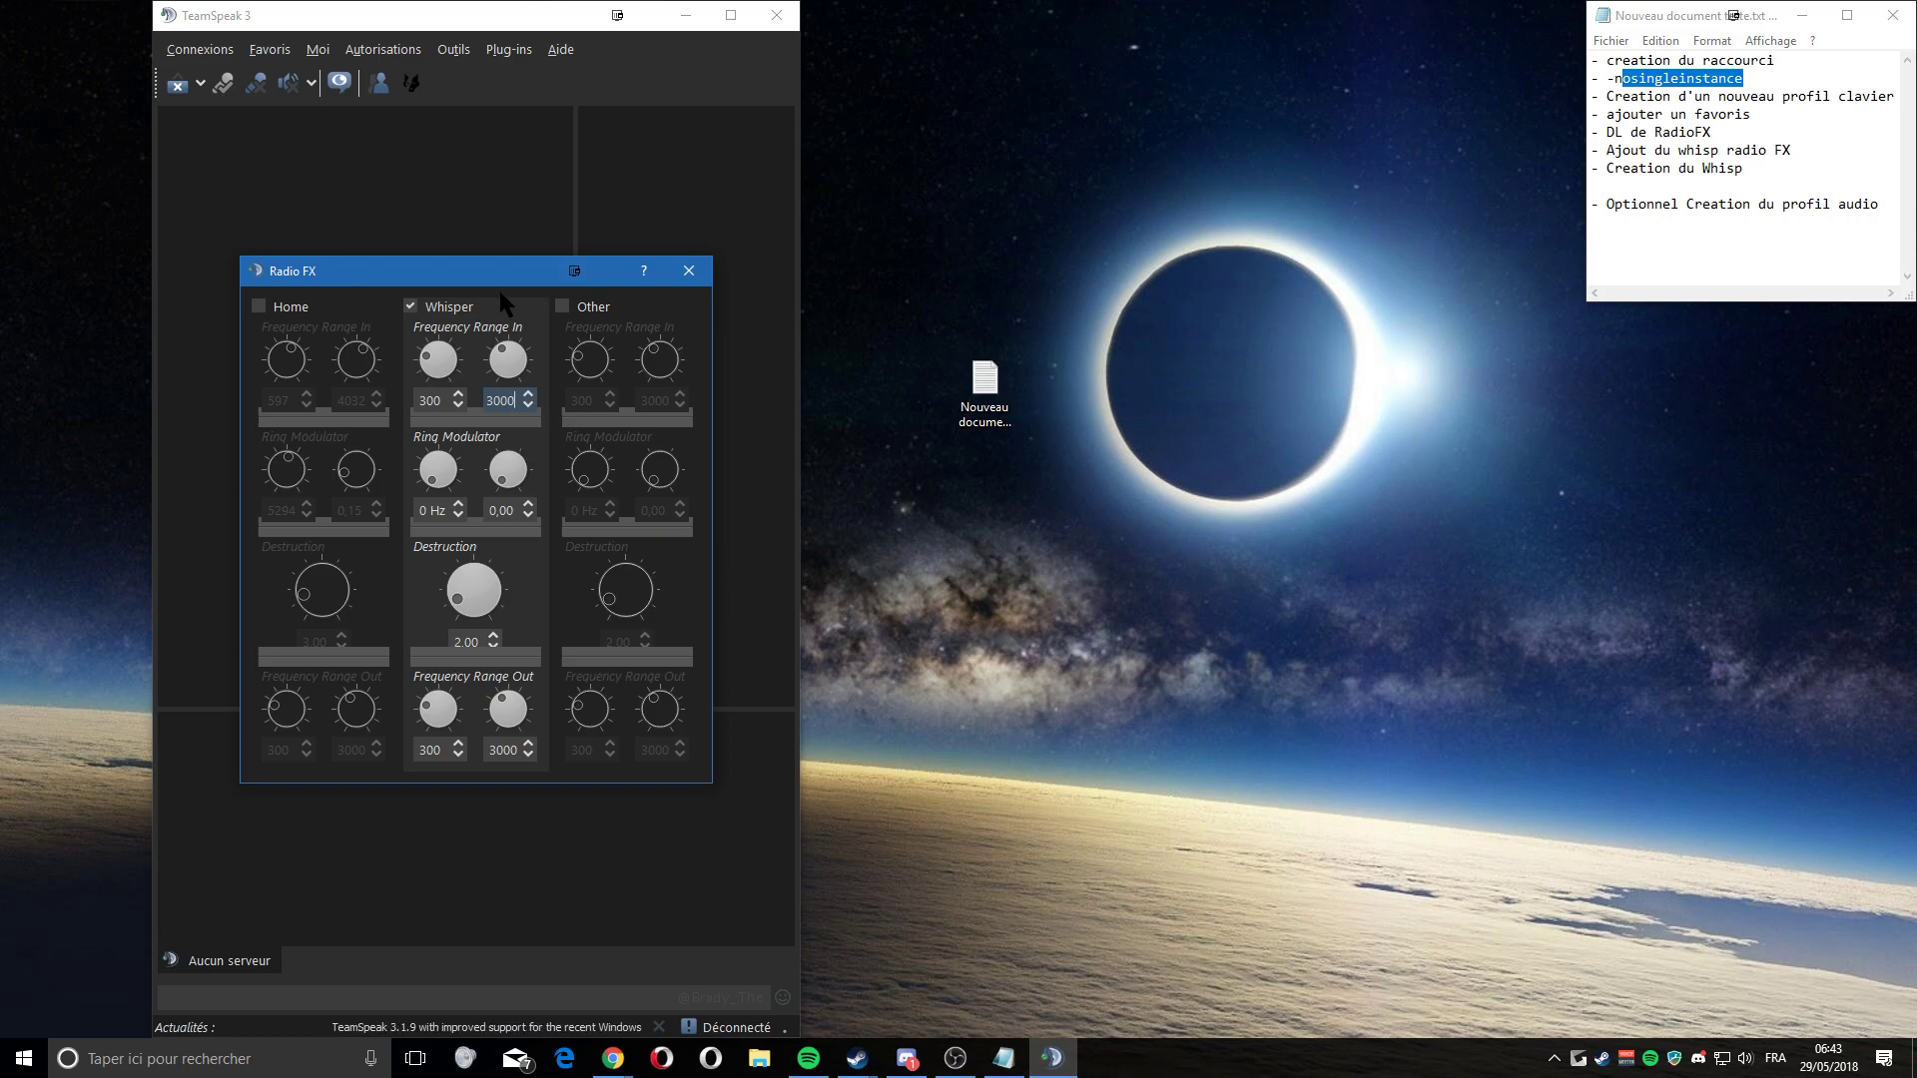
{"action": "left_click_drag", "start_coordinate": [476, 277], "coordinate": [341, 238]}
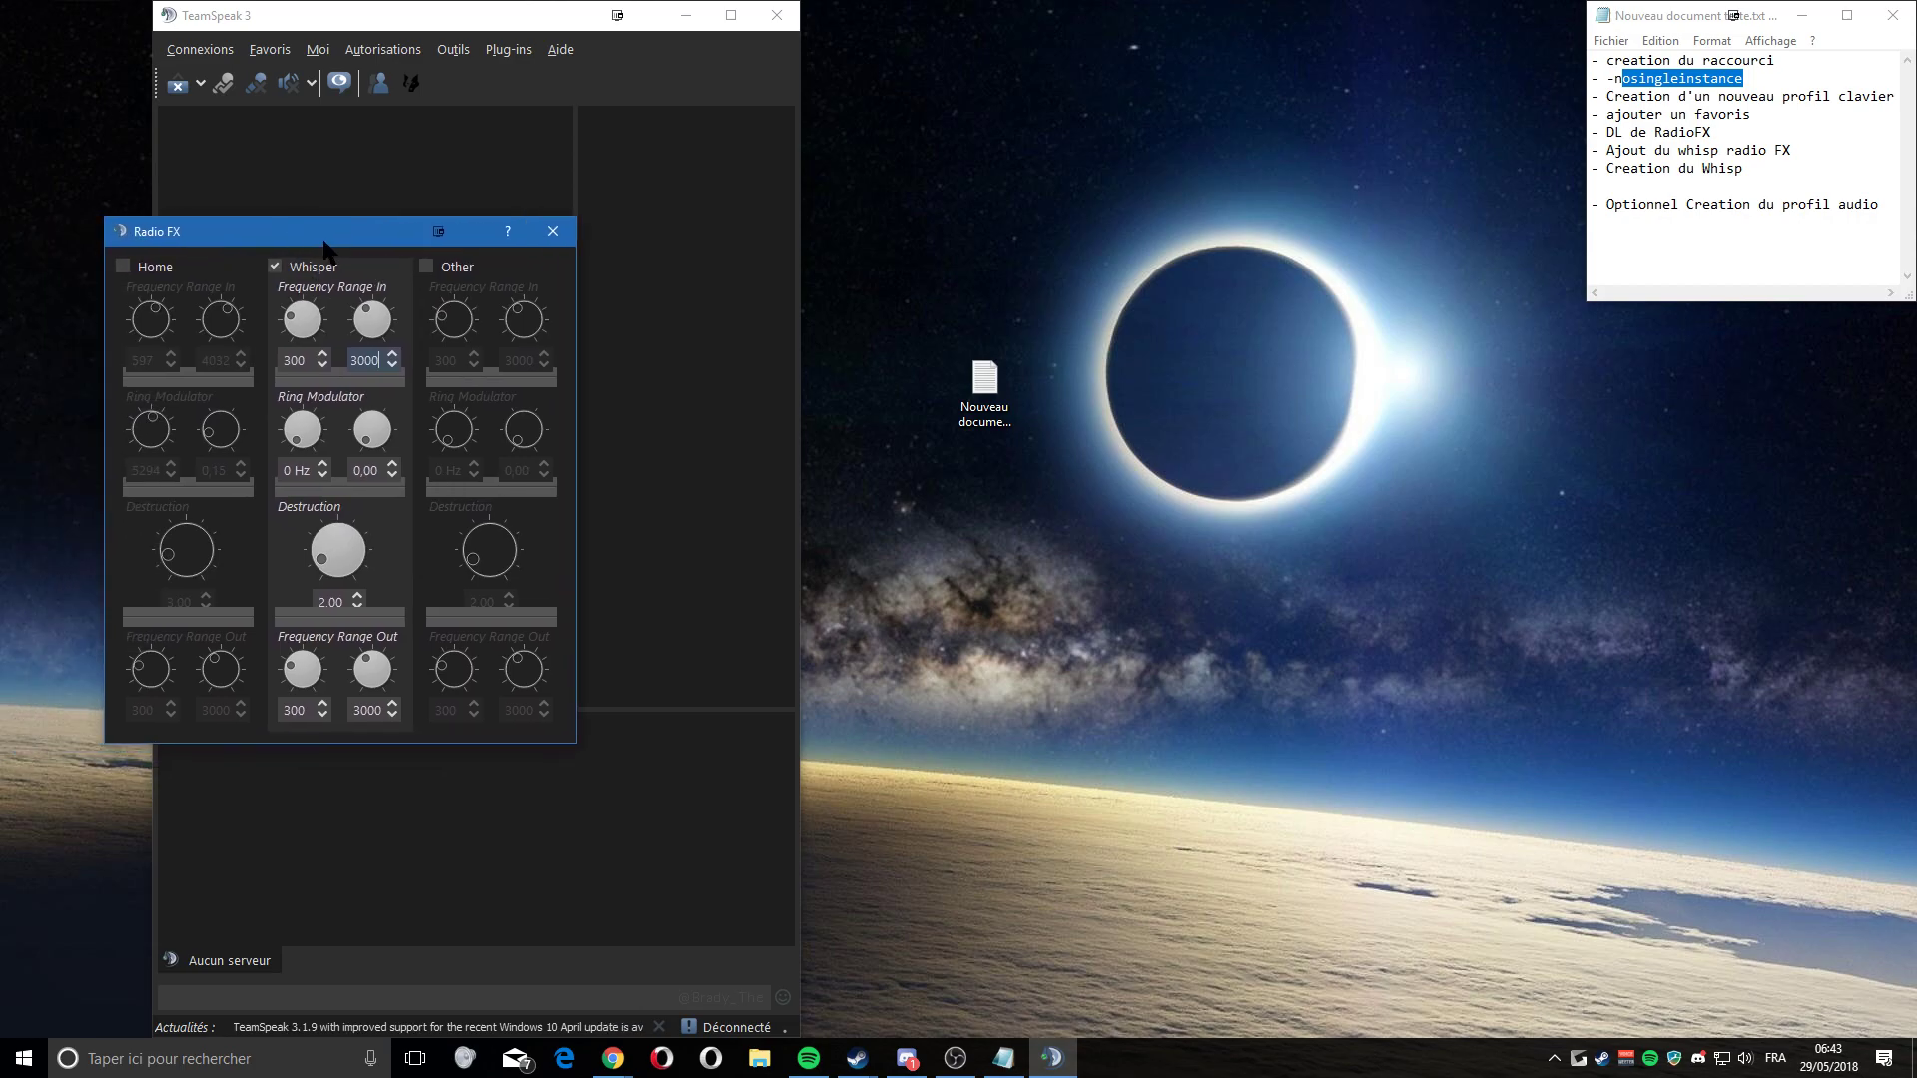
{"action": "left_click", "coordinate": [550, 224]}
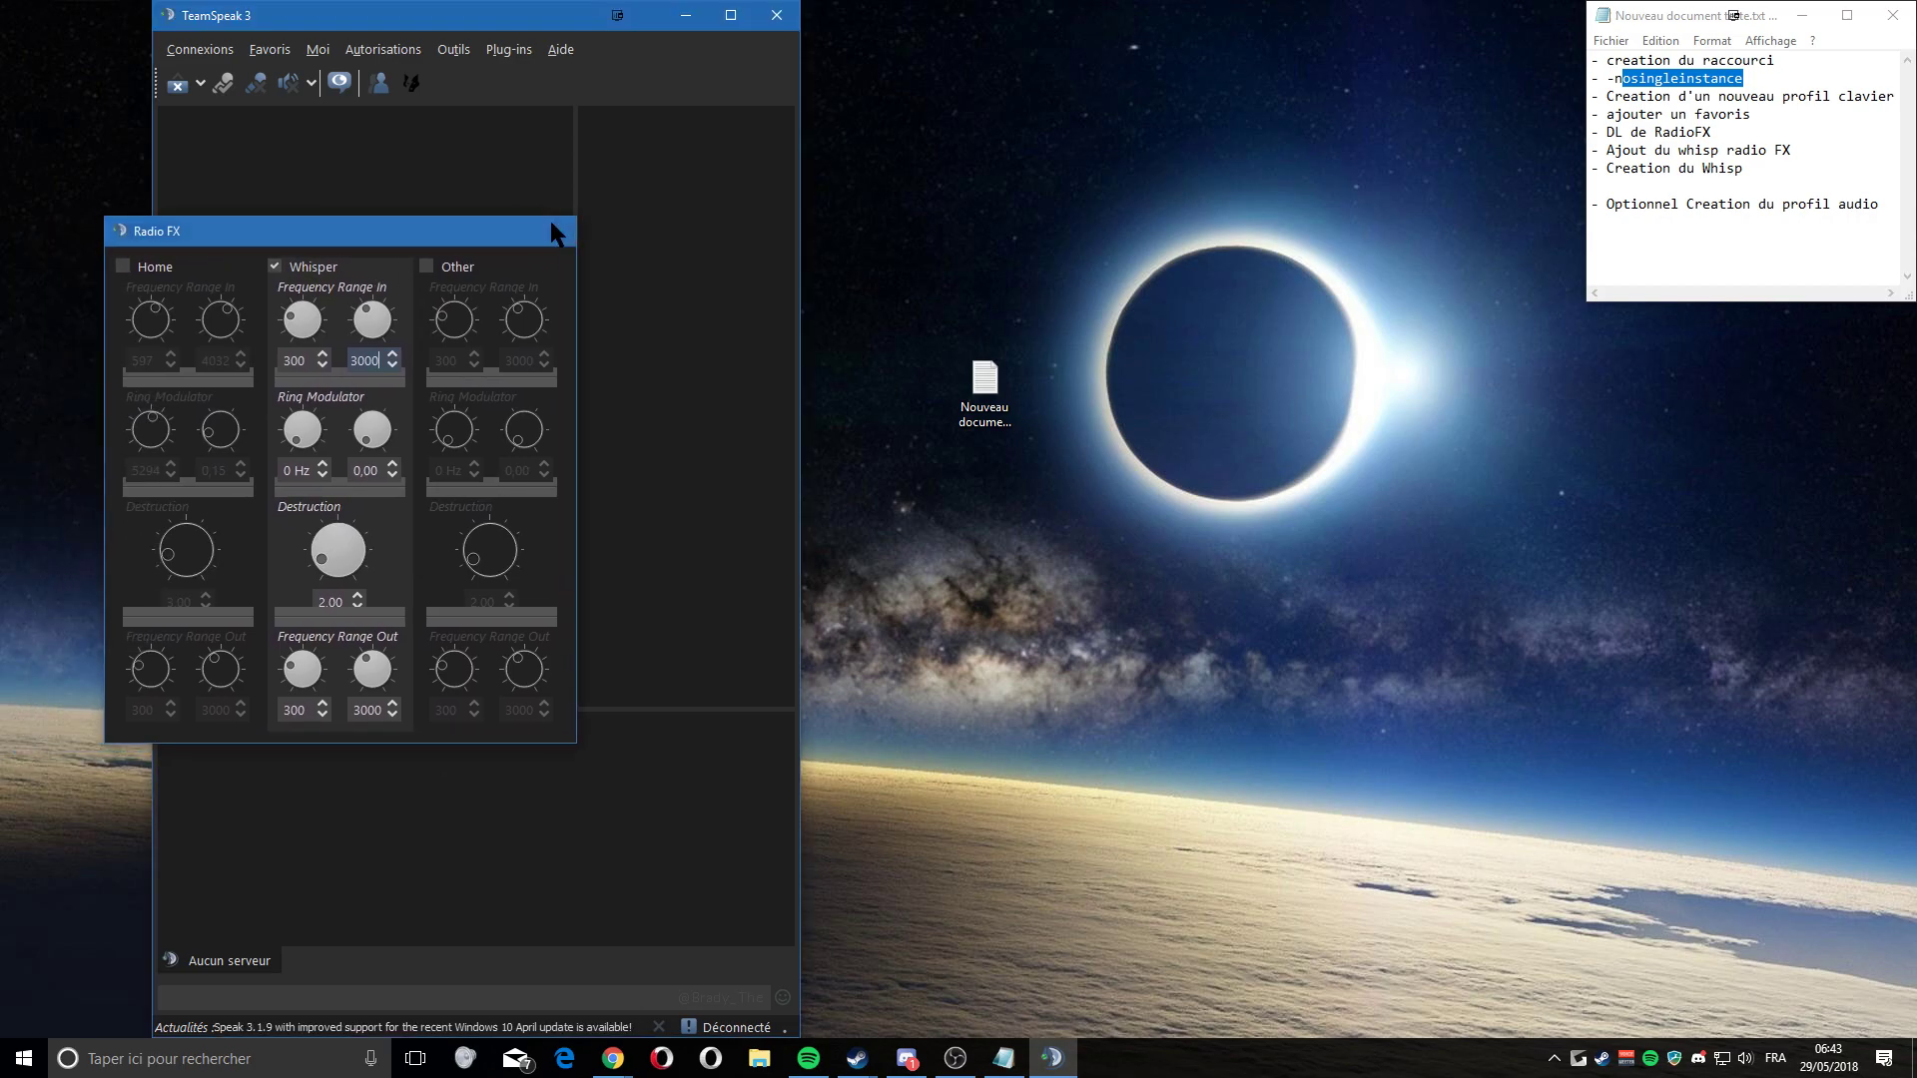
- Connect to the LSPD IDRP favourite server and open the whisper lists from the whisper (Chuchoter) options
{"action": "left_click", "coordinate": [262, 51]}
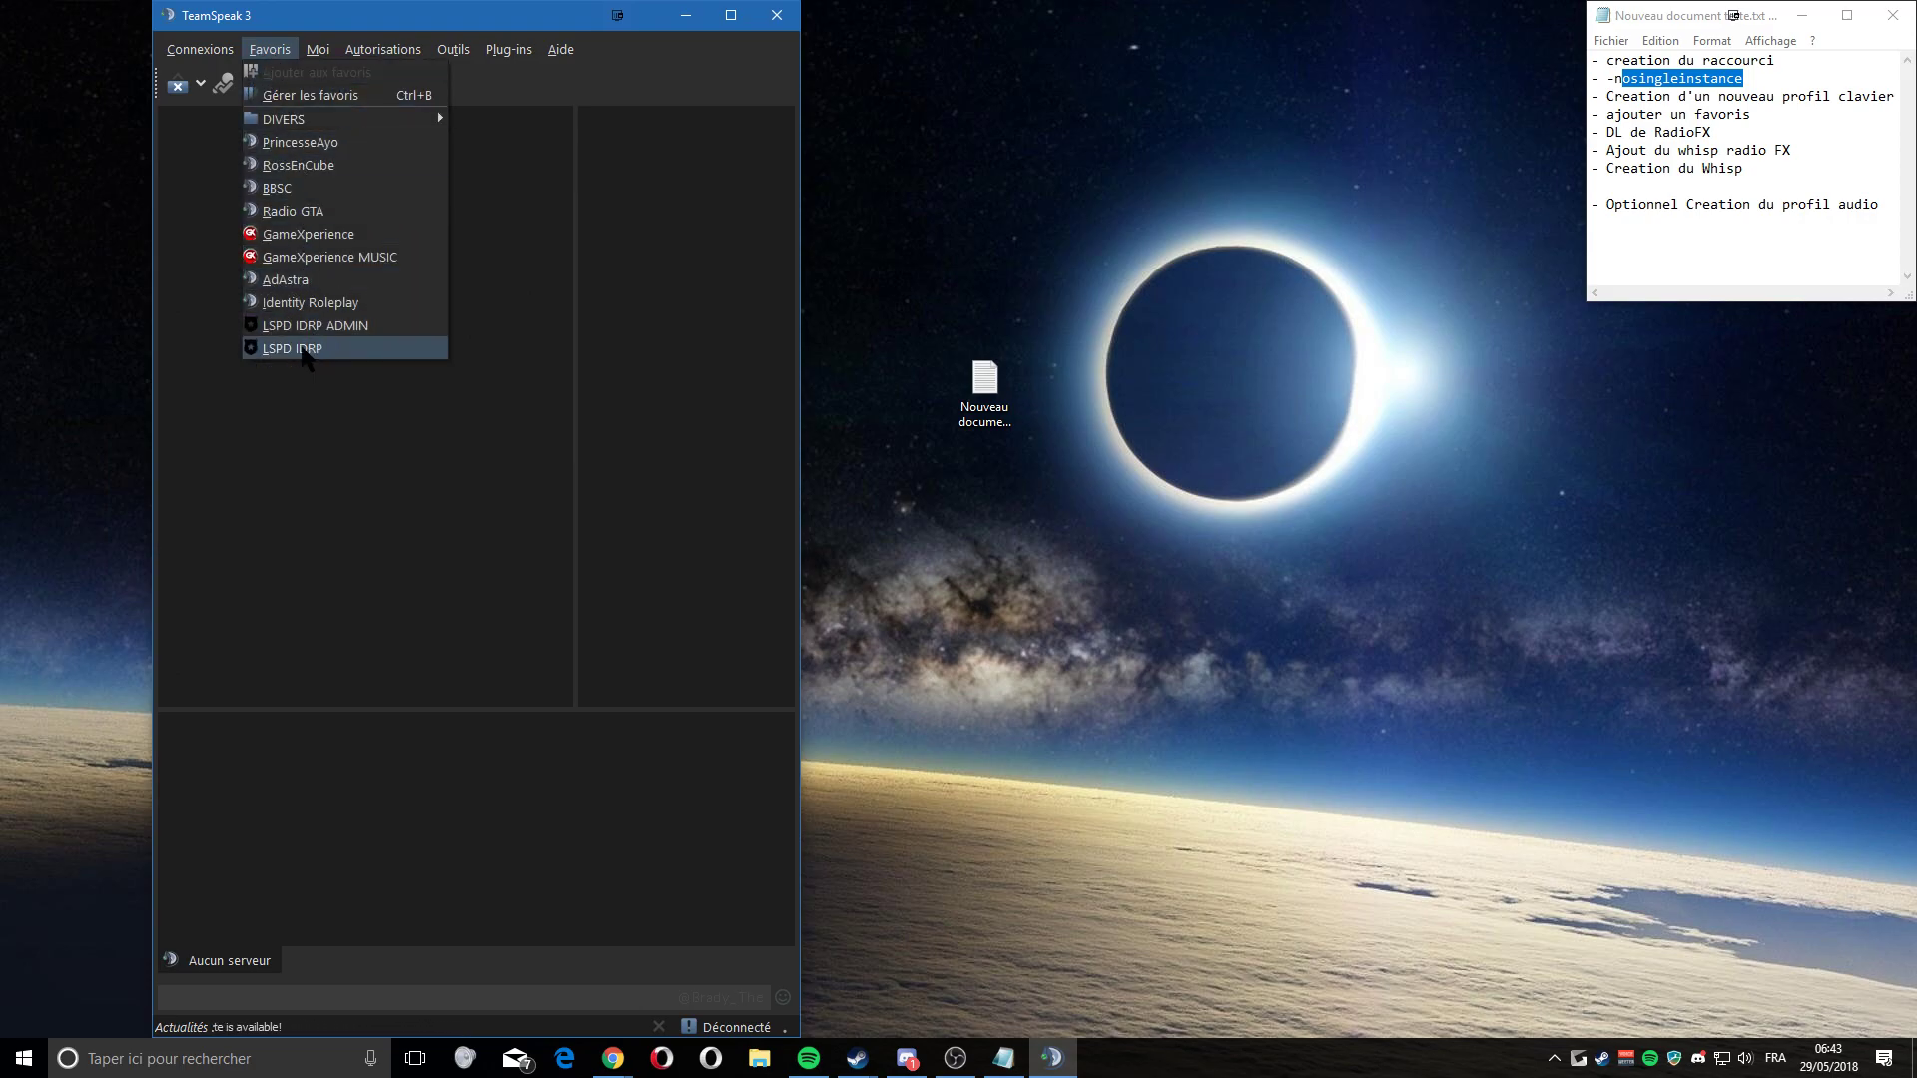
{"action": "left_click", "coordinate": [299, 349]}
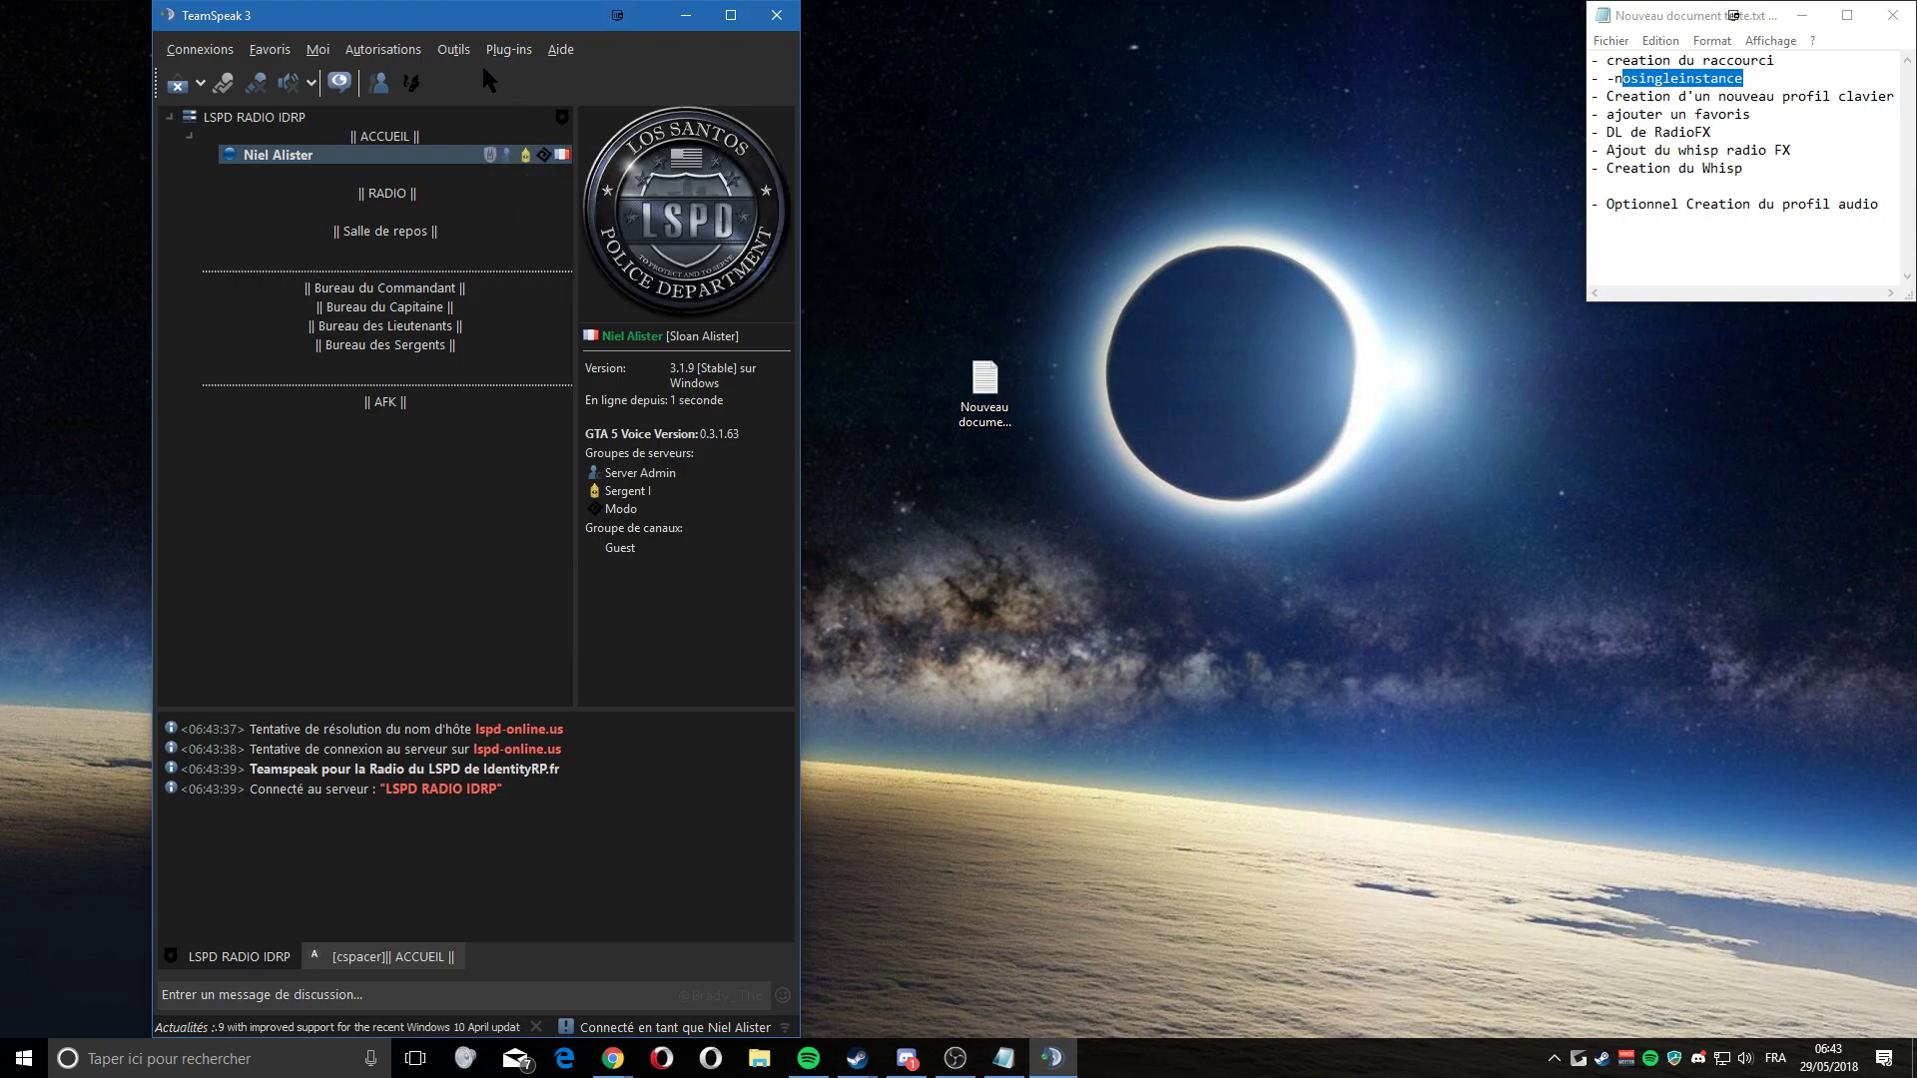
{"action": "left_click", "coordinate": [448, 58]}
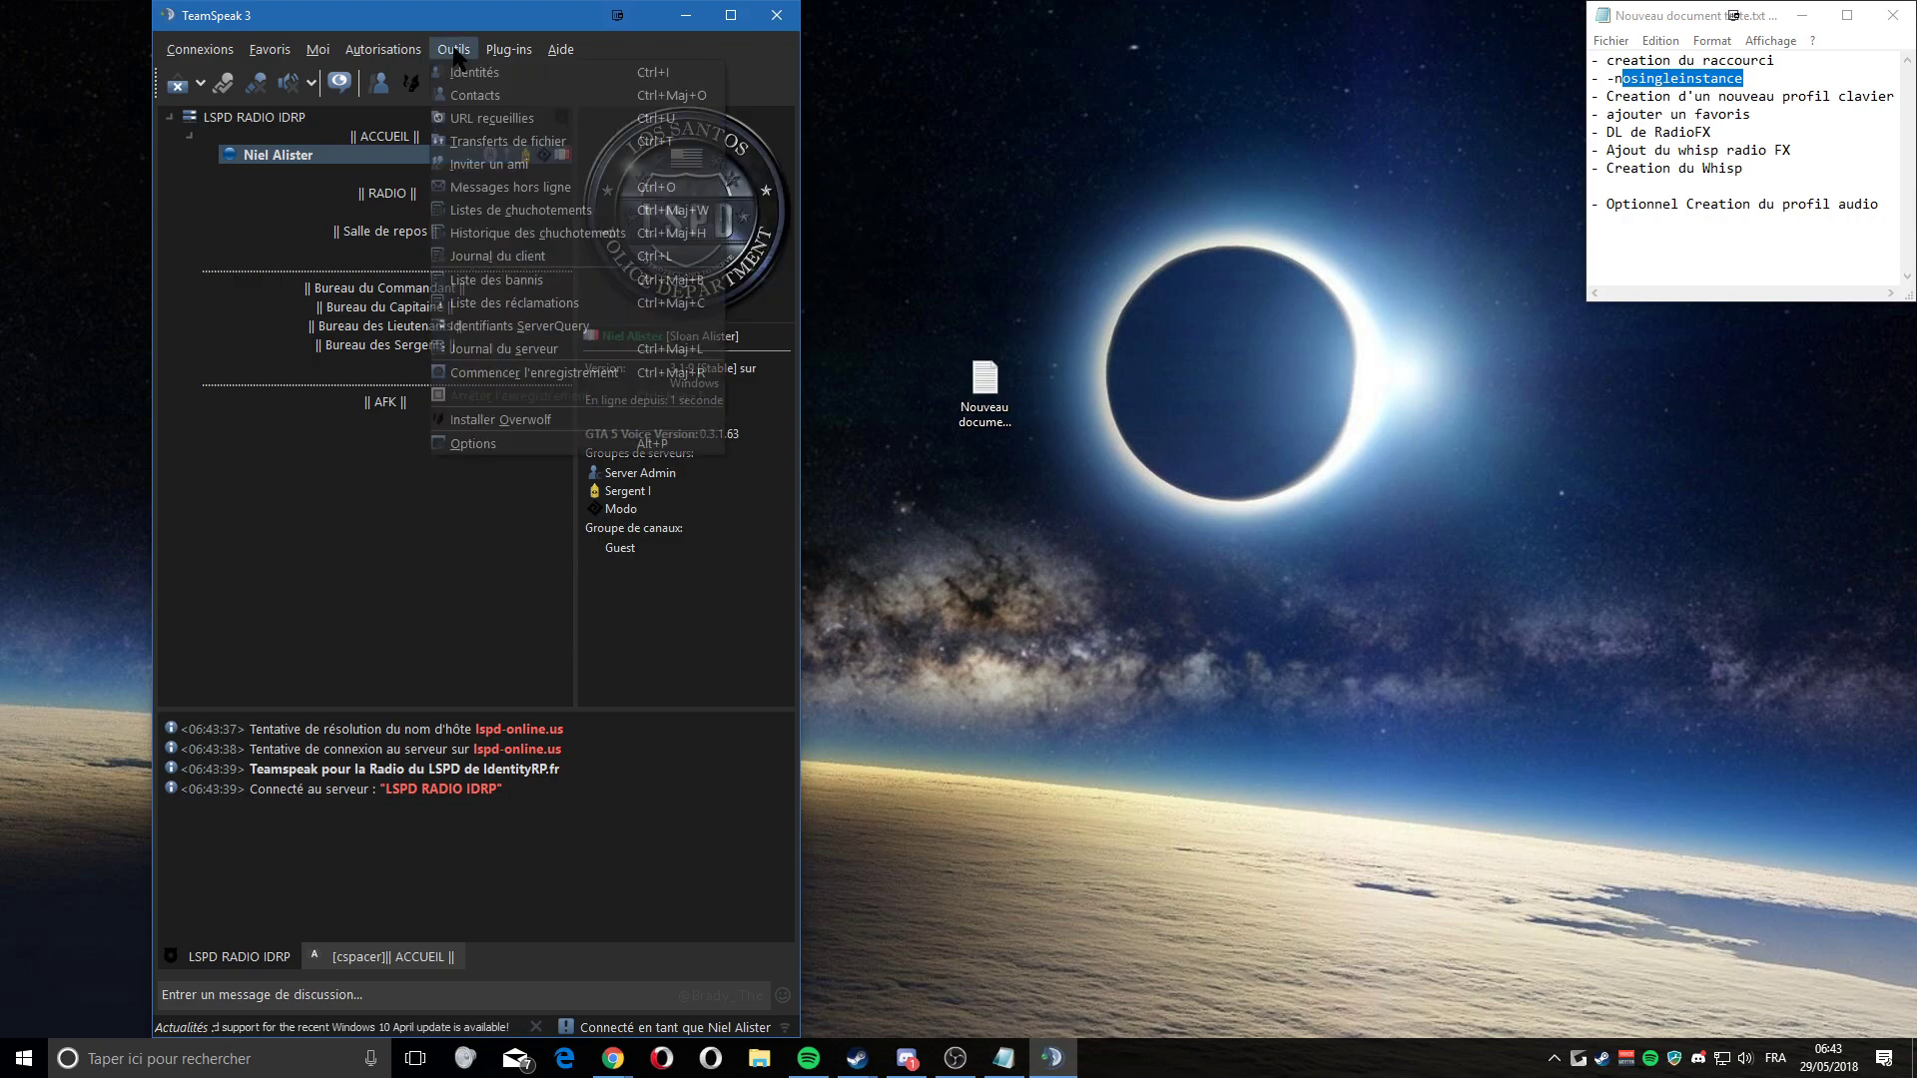
{"action": "left_click", "coordinate": [499, 416]}
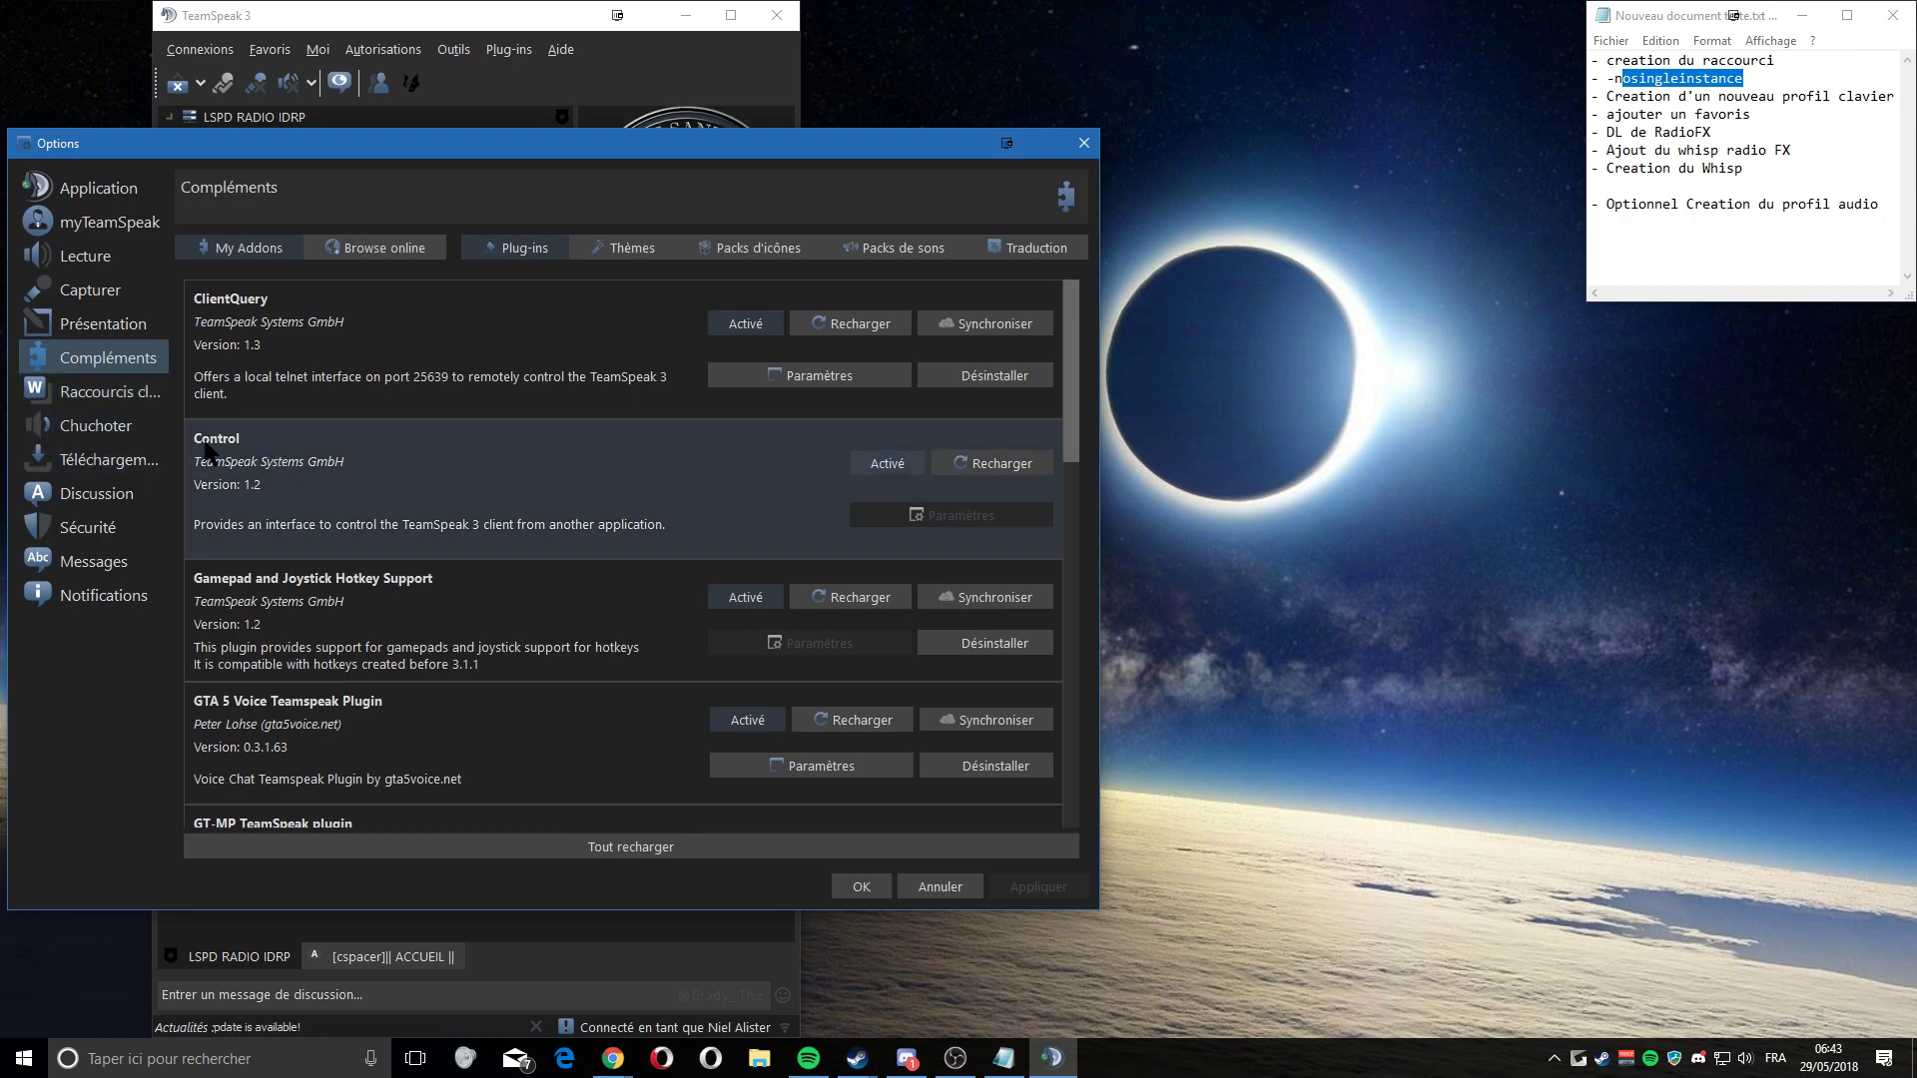
{"action": "left_click", "coordinate": [109, 425]}
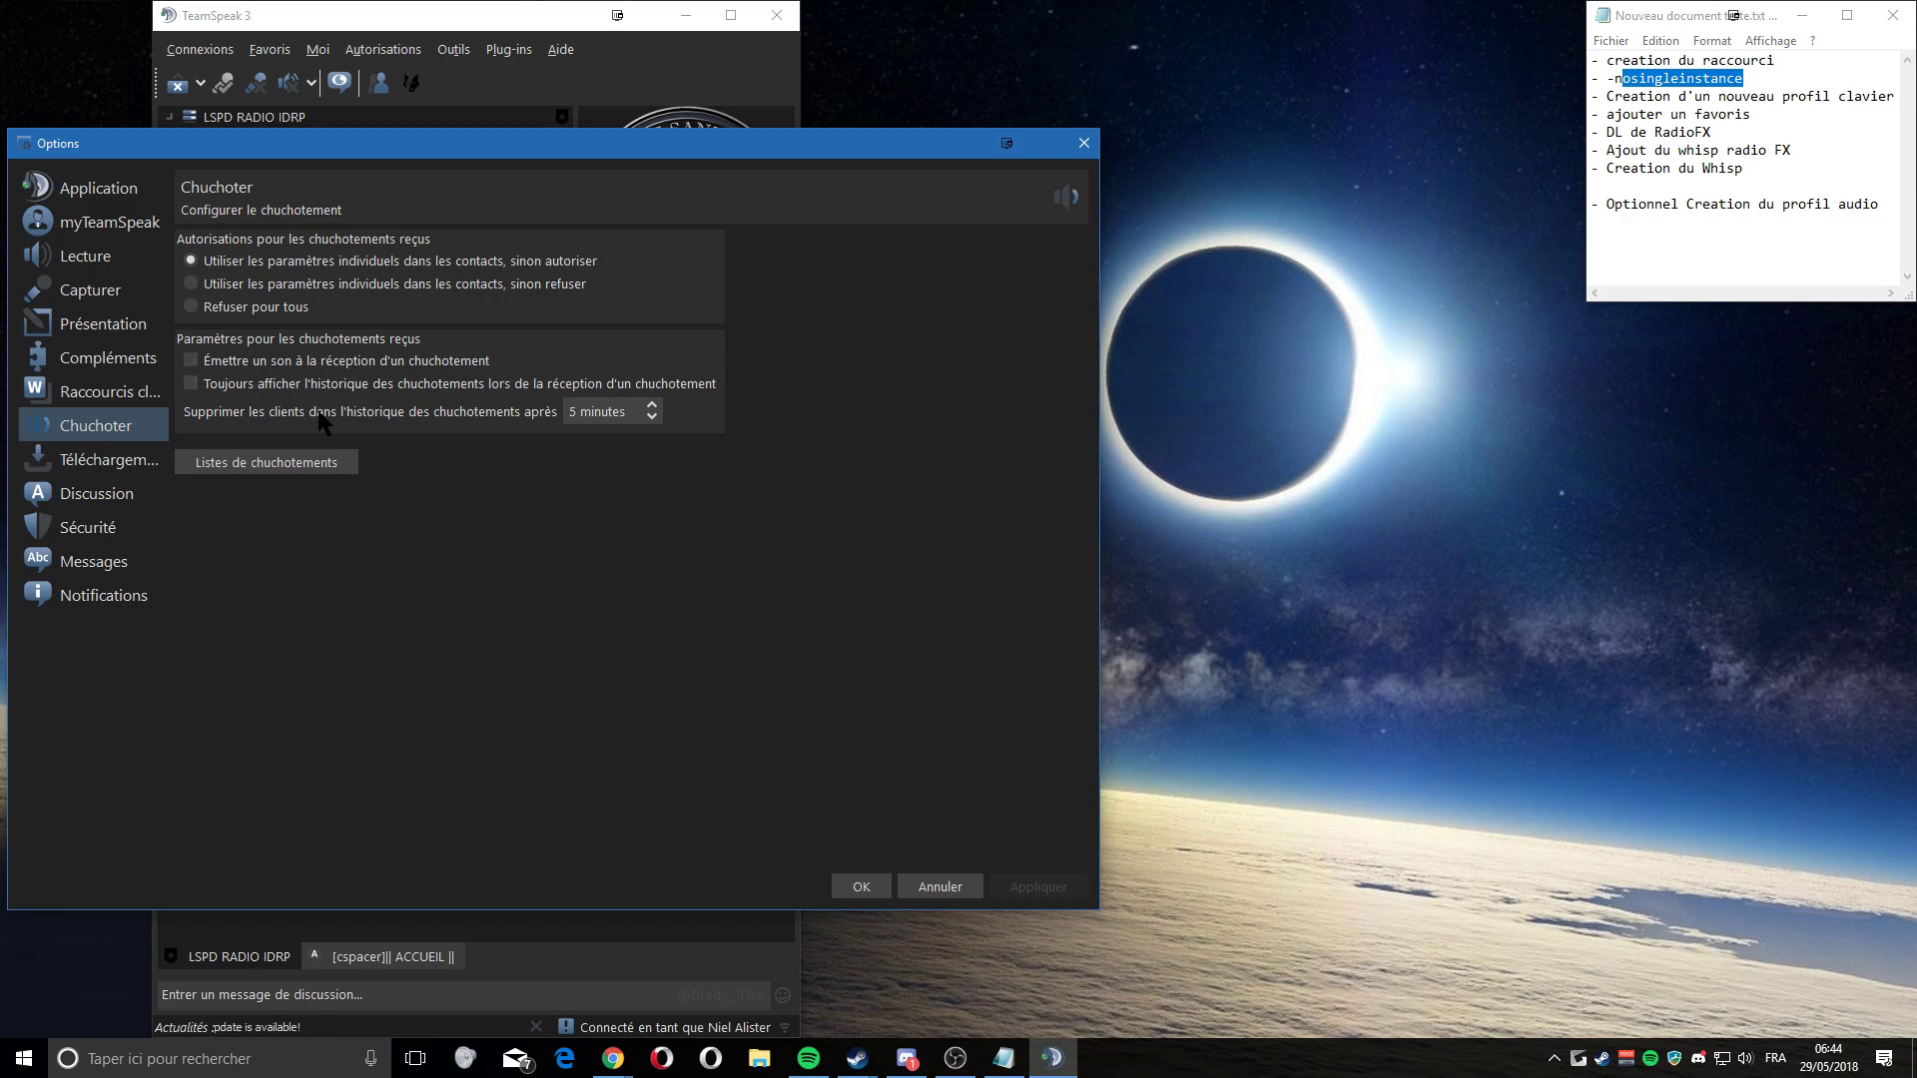
{"action": "left_click", "coordinate": [279, 466]}
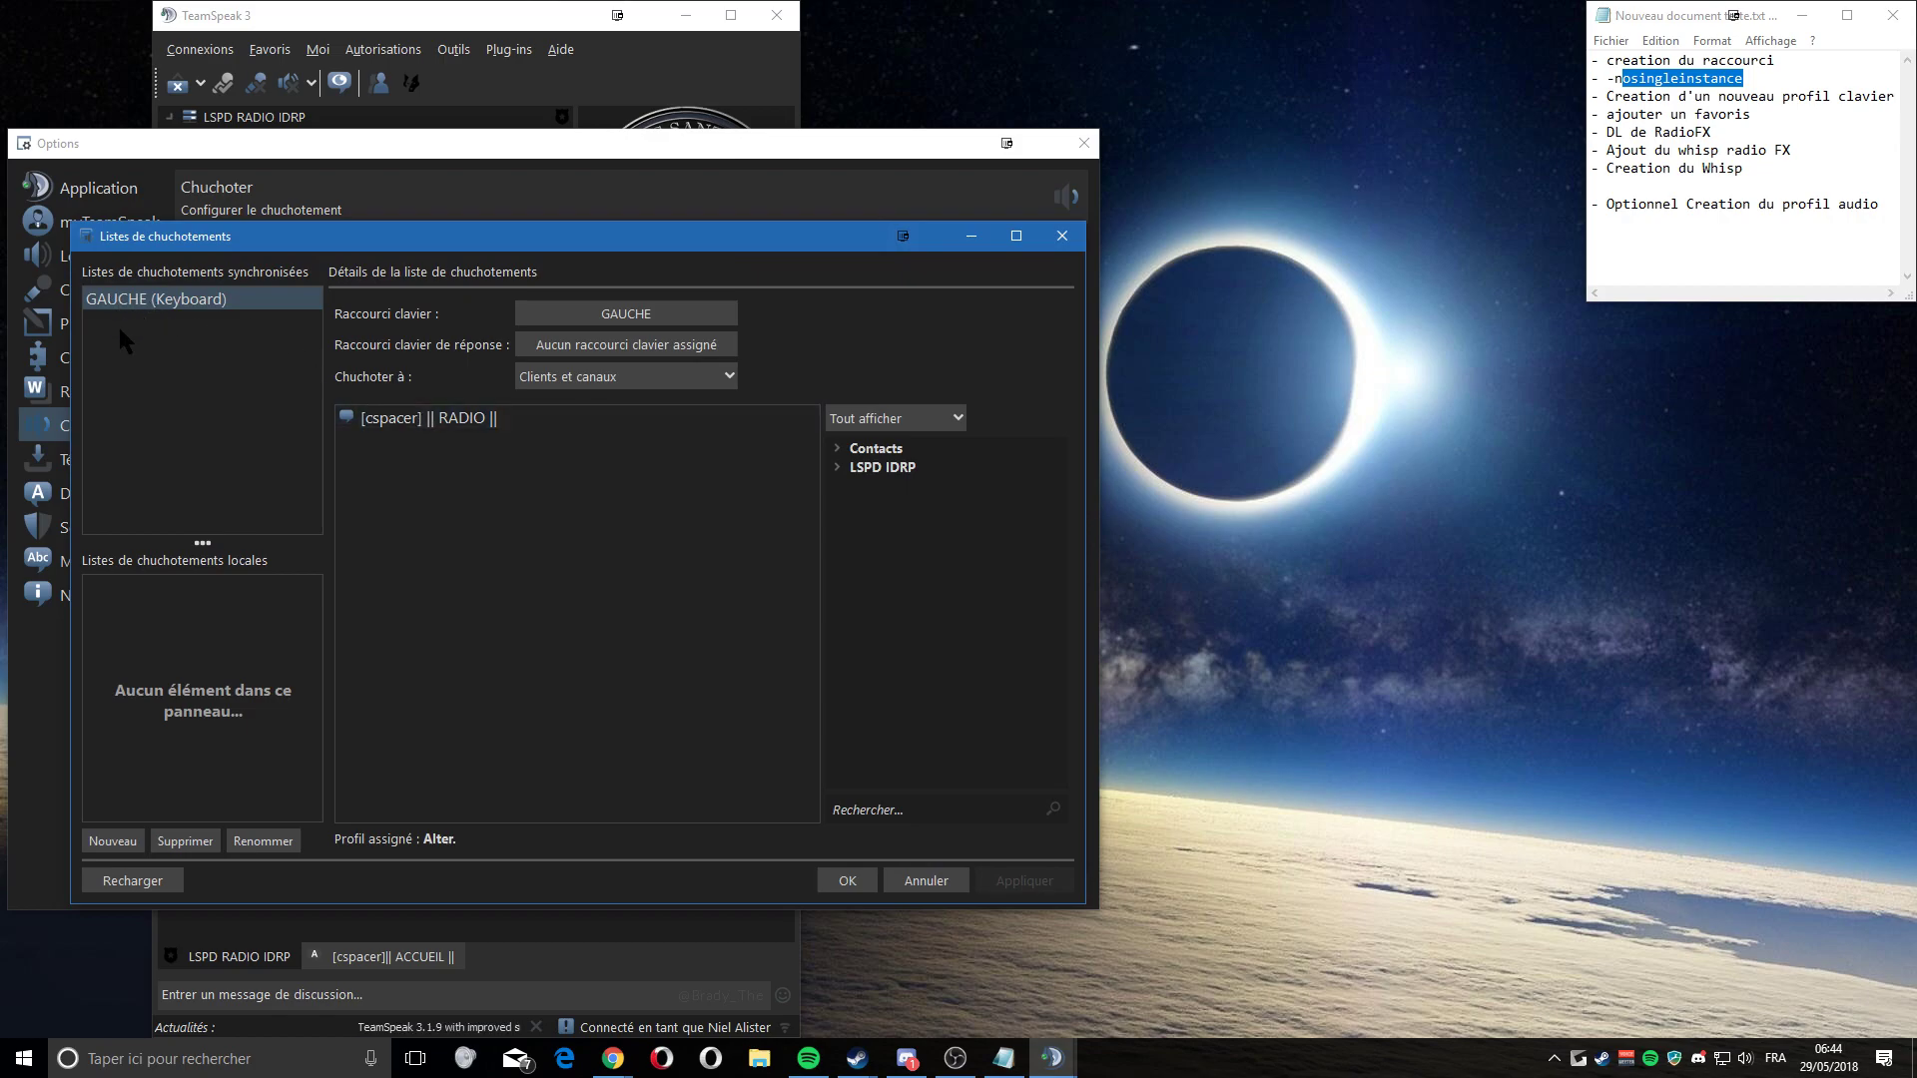
- Create a synchronised whisper list with the Down arrow (BAS) as its shortcut, and delete that list again
{"action": "right_click", "coordinate": [121, 332]}
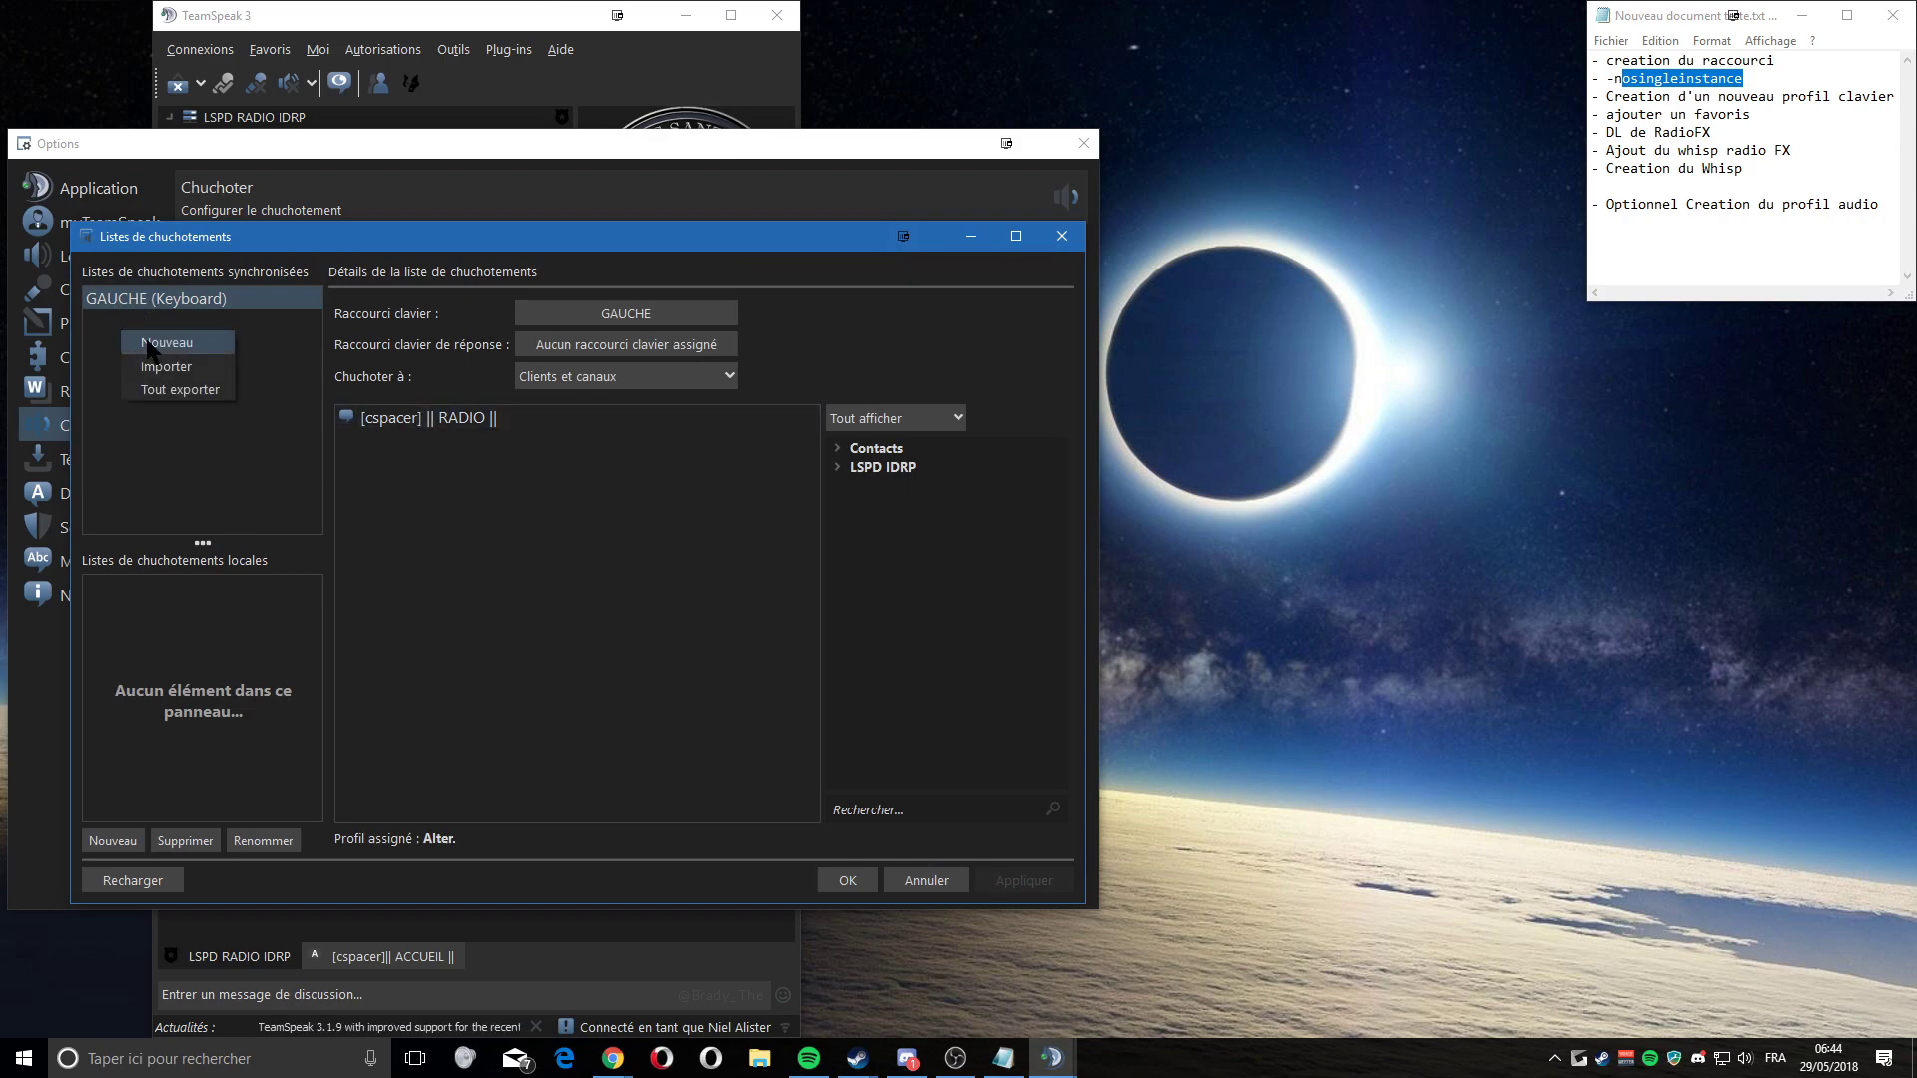
{"action": "left_click", "coordinate": [148, 345]}
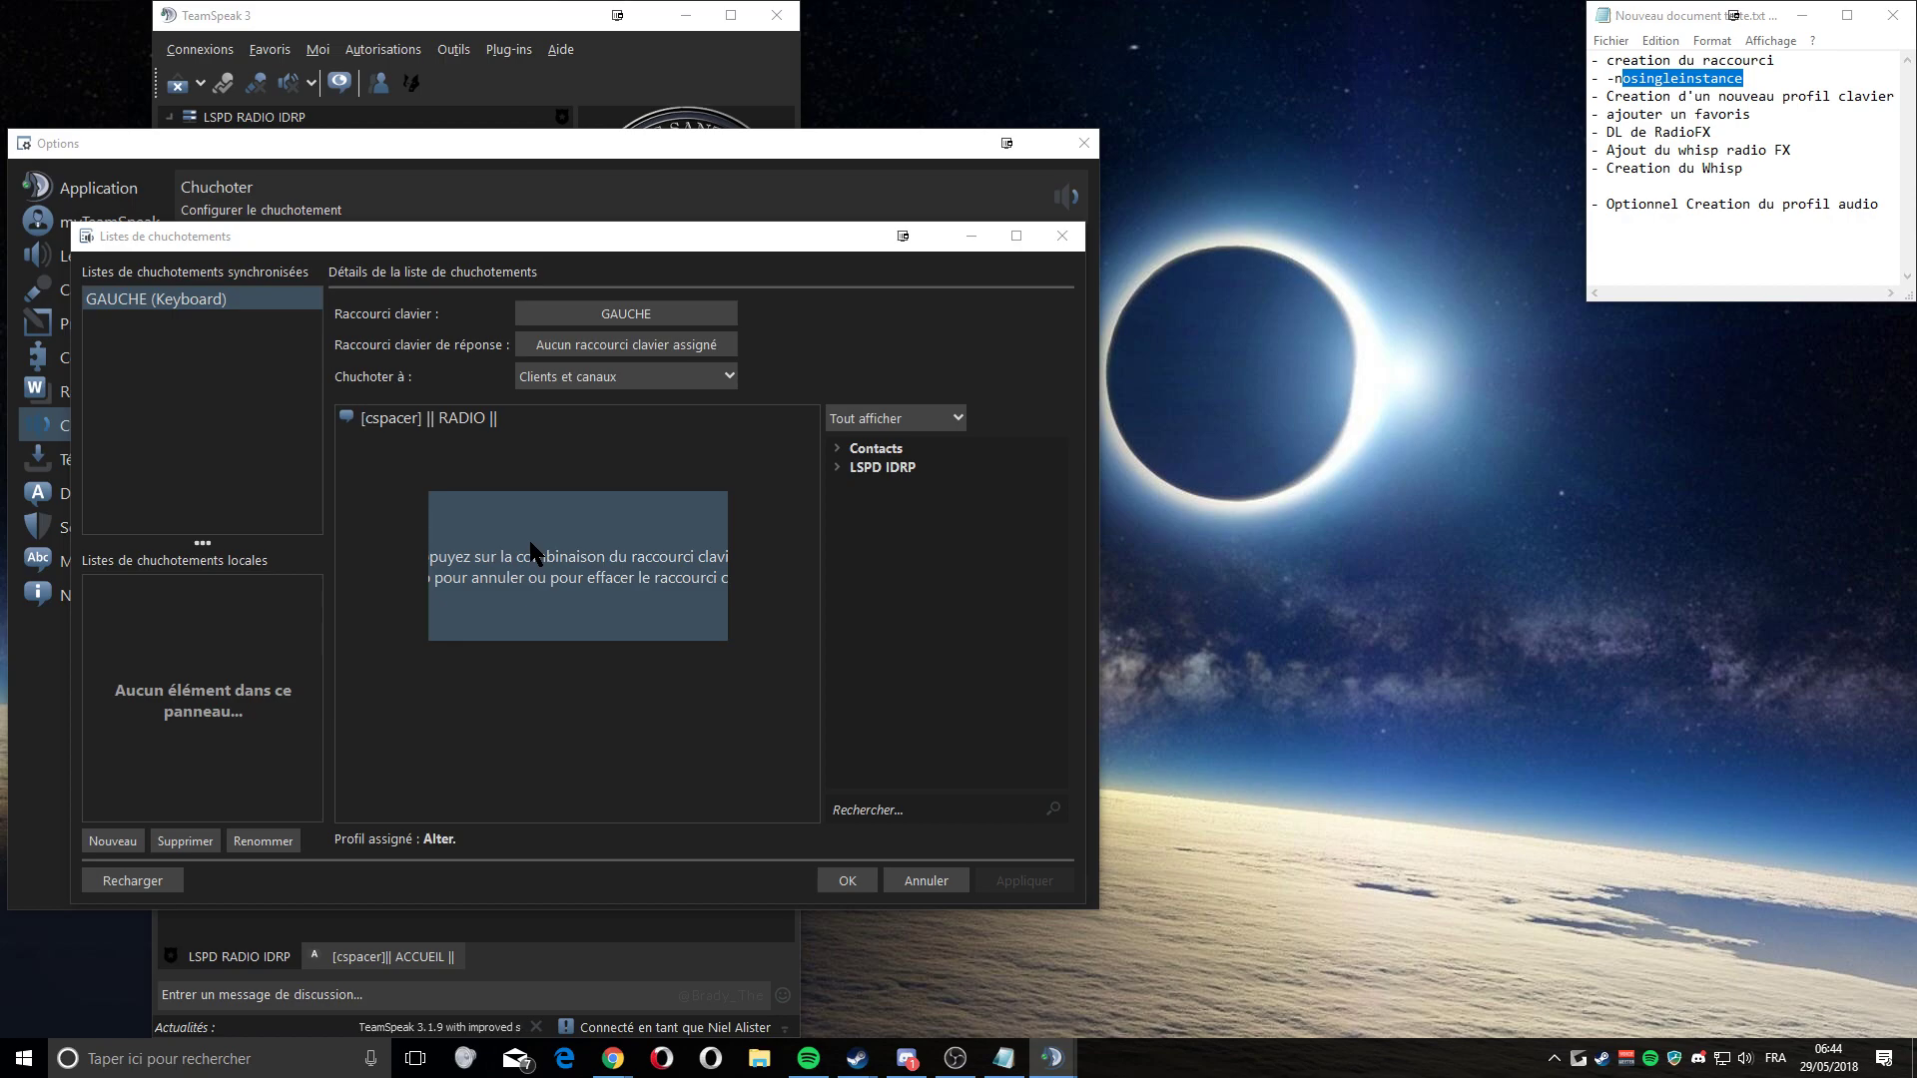
{"action": "key", "text": "Down"}
{"action": "key", "text": "Return"}
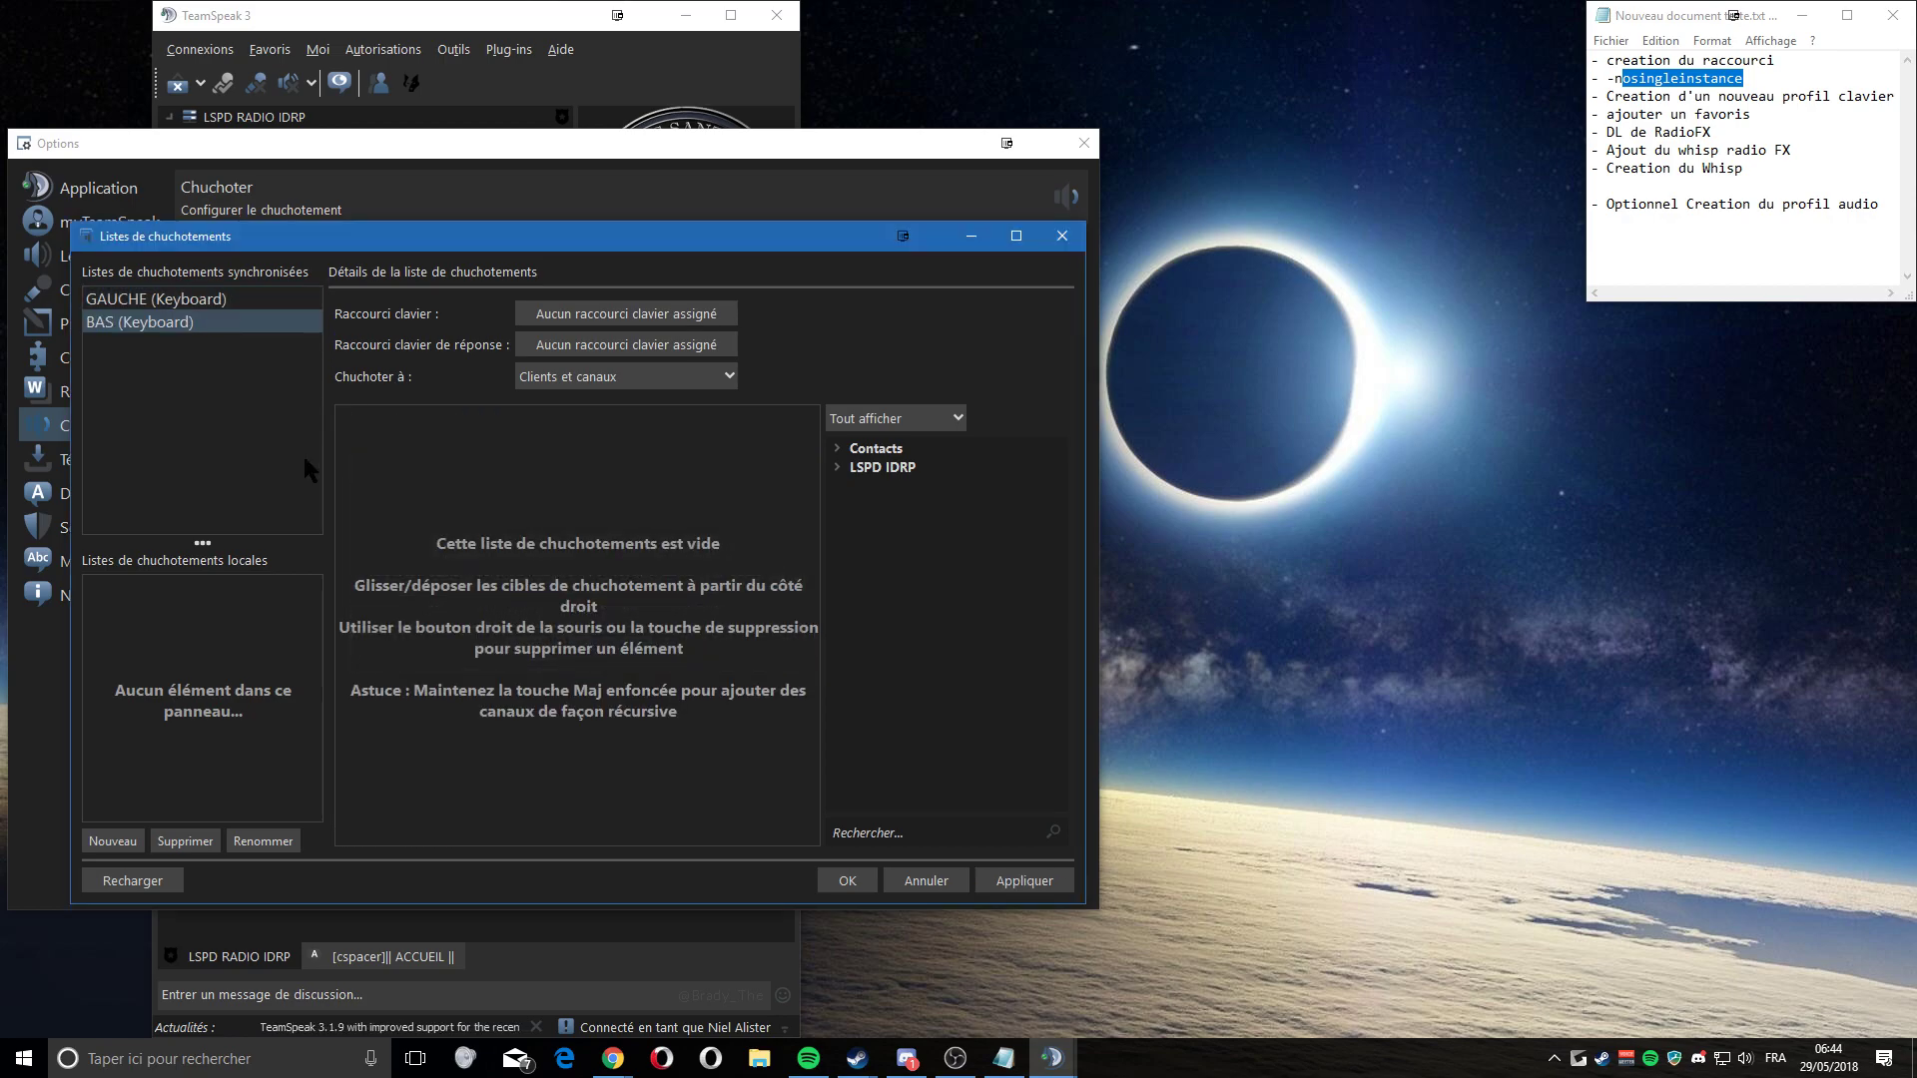
{"action": "right_click", "coordinate": [197, 330]}
{"action": "left_click", "coordinate": [241, 363]}
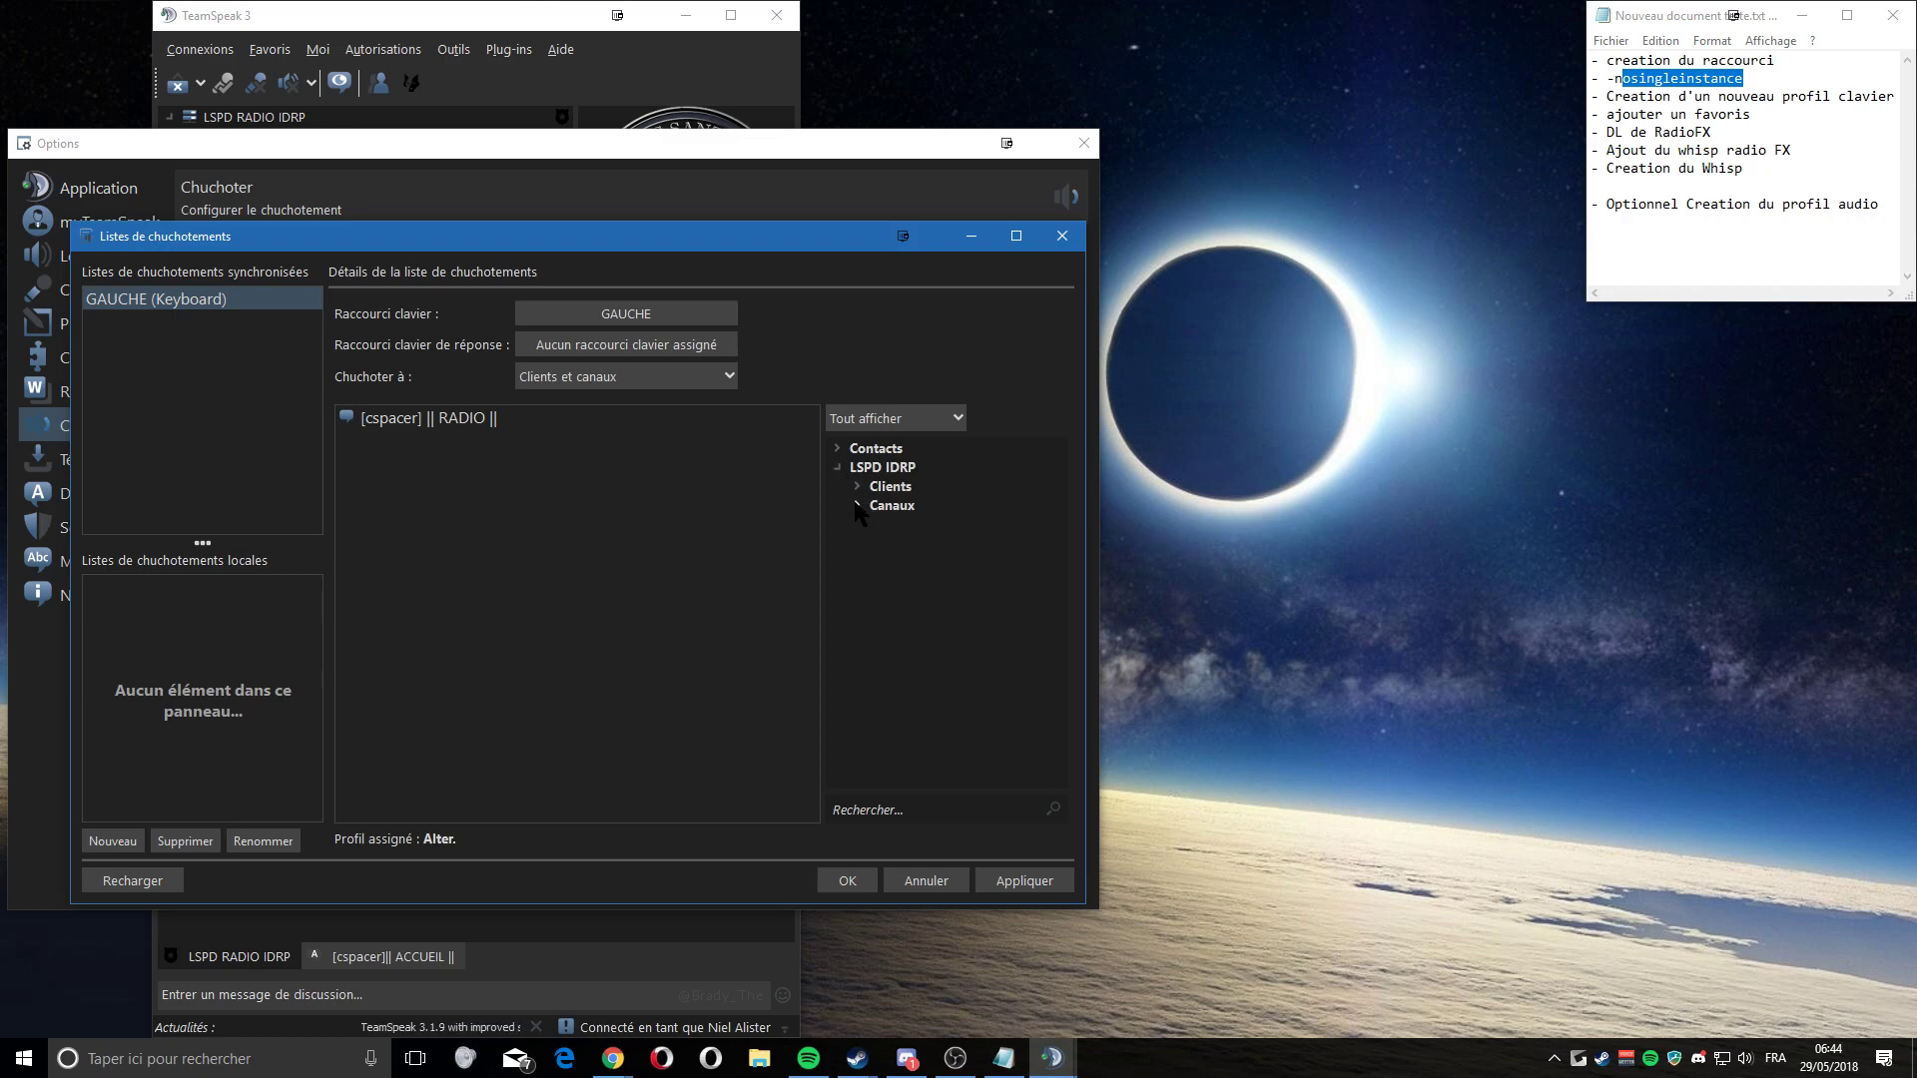
- Try adding the RADIO, Bureau du Commandant and Bureau des Lieutenants channels as GAUCHE whisper targets, and remove the two office channels again
{"action": "left_click", "coordinate": [857, 506]}
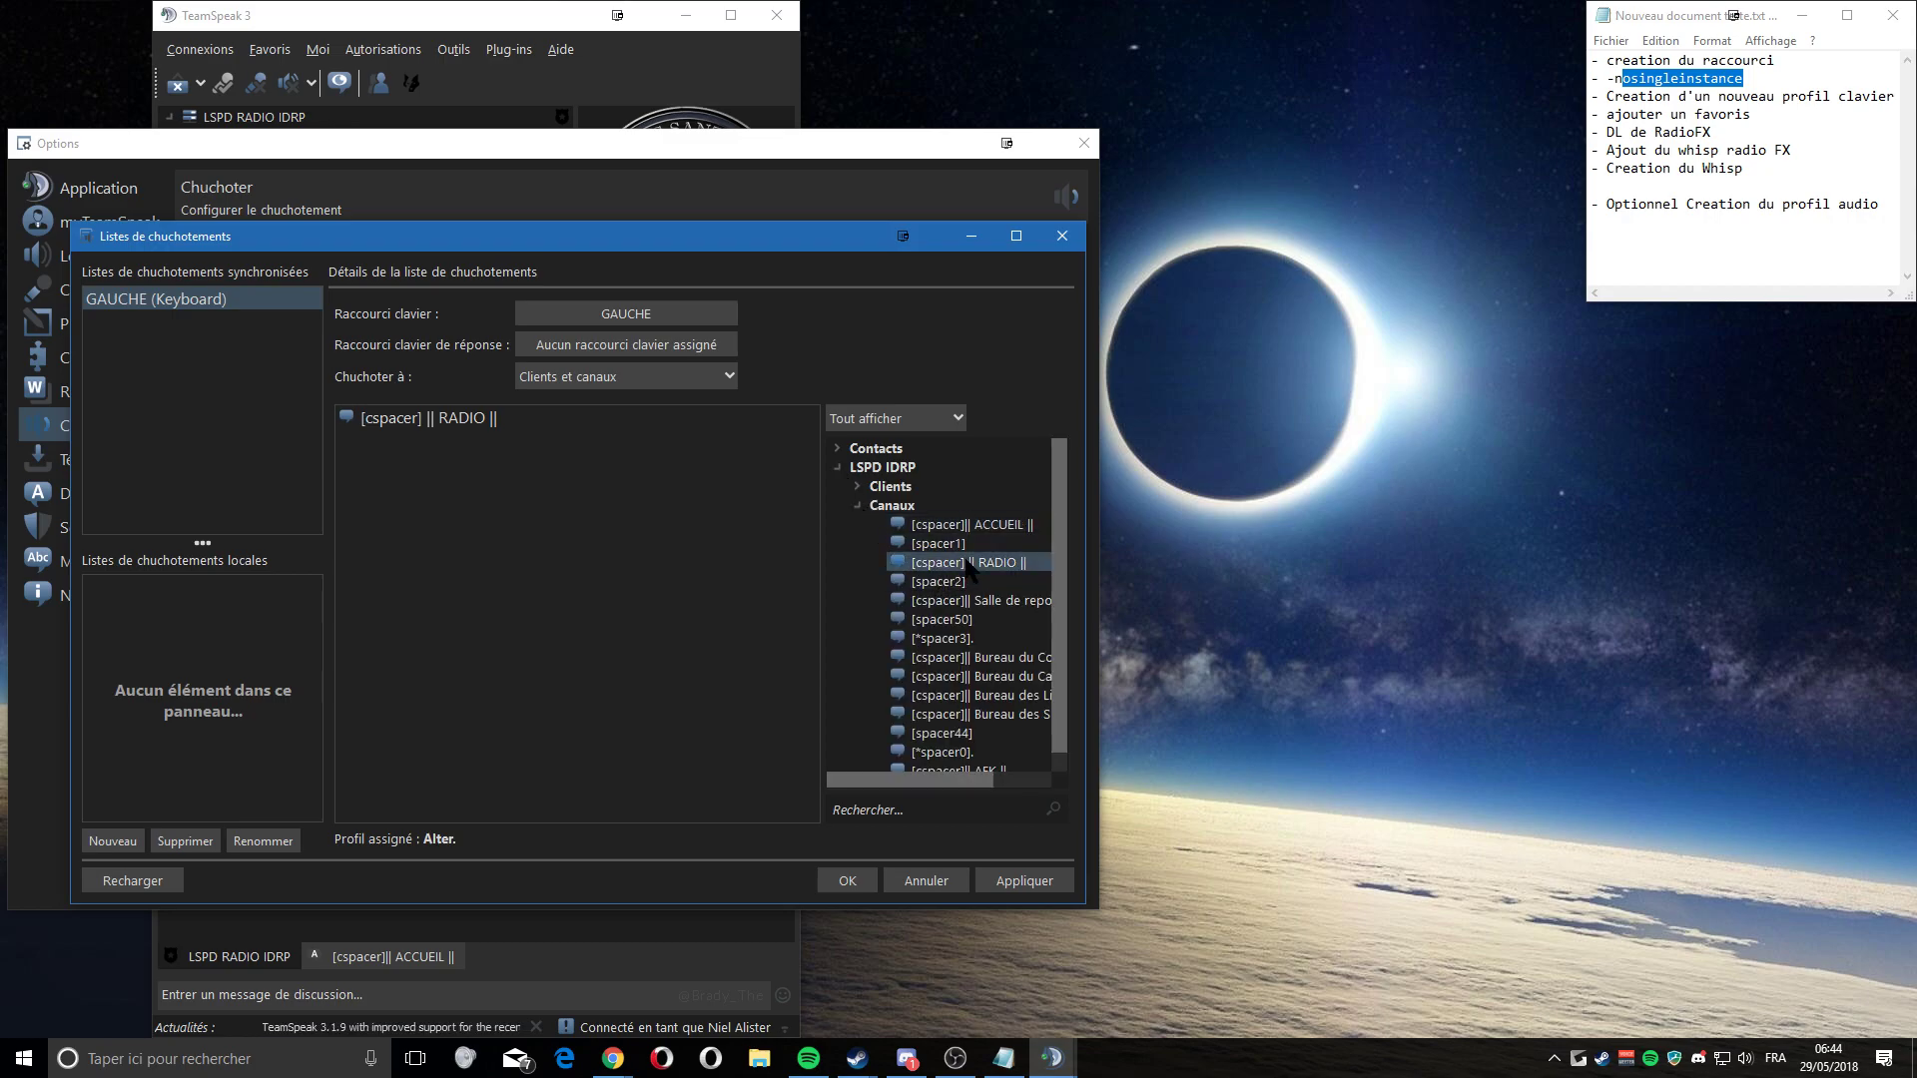
{"action": "left_click_drag", "start_coordinate": [998, 567], "coordinate": [446, 423]}
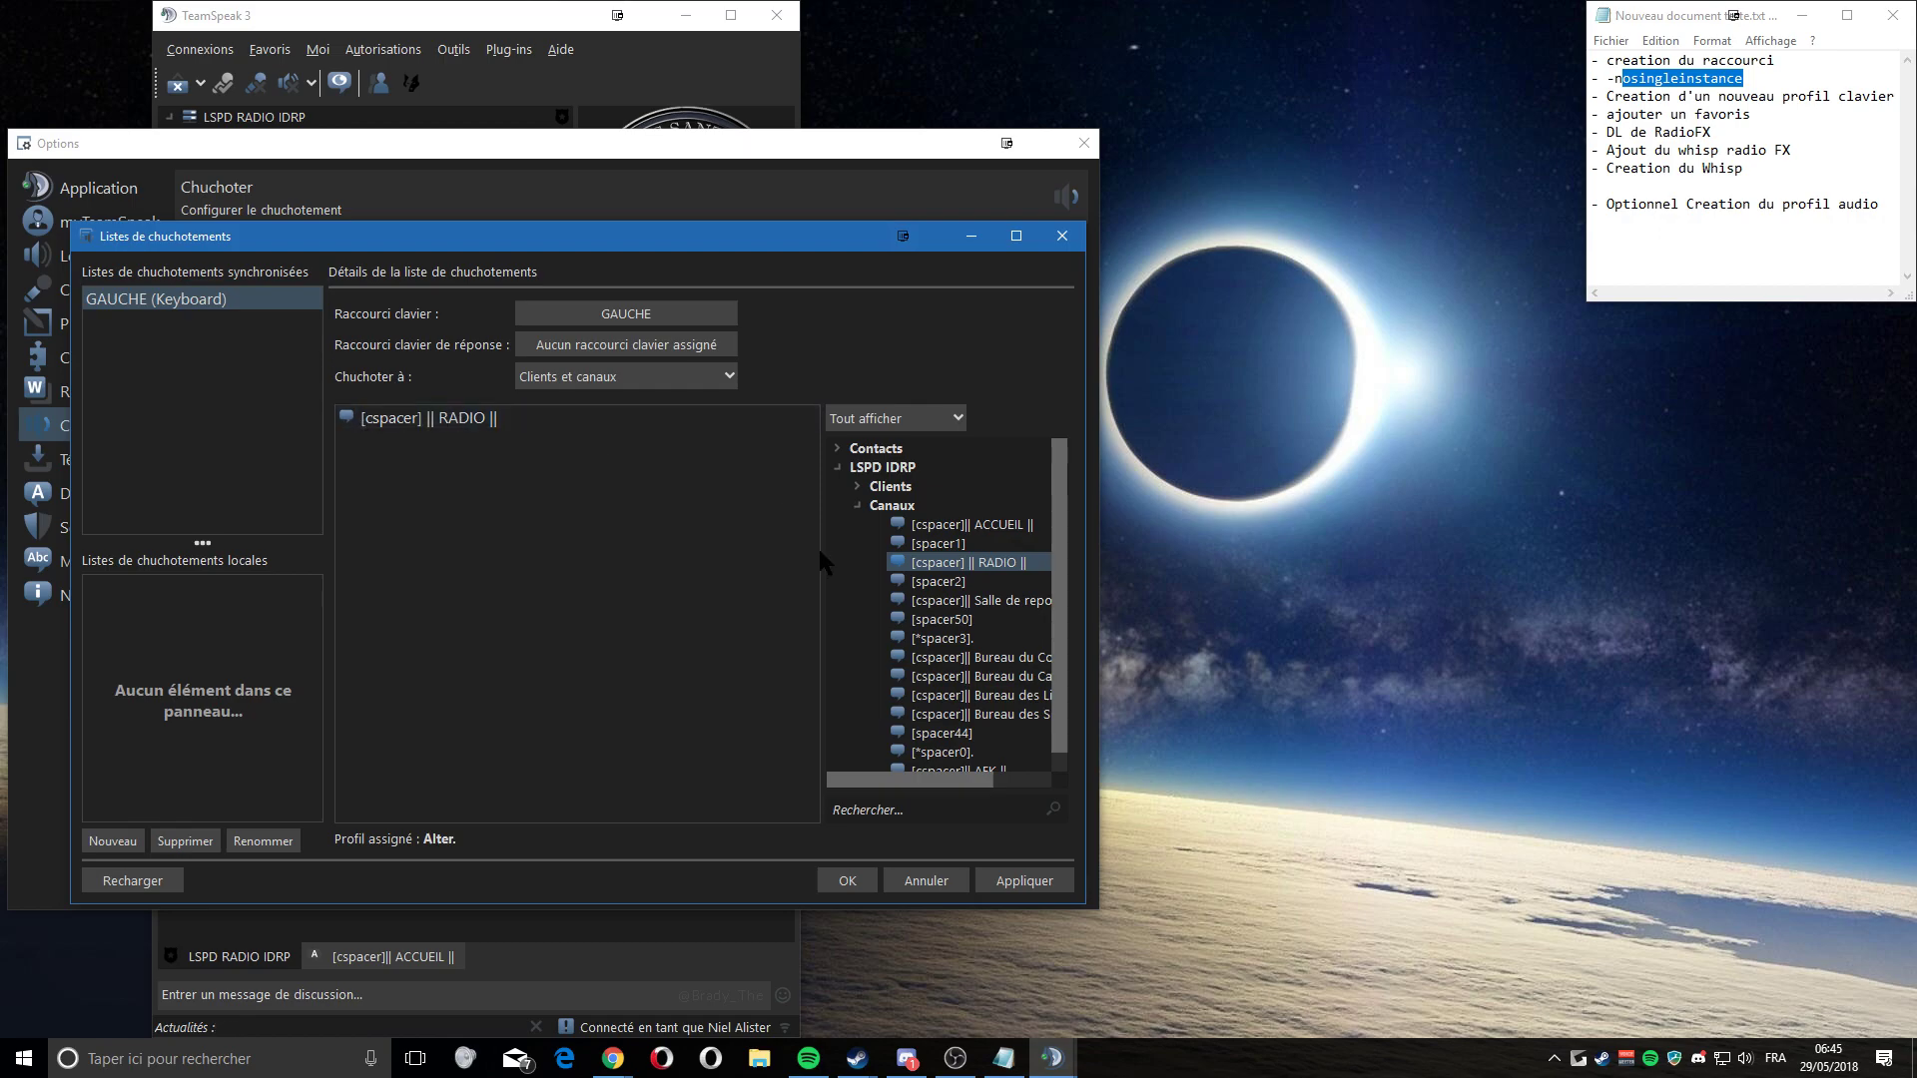
{"action": "left_click_drag", "start_coordinate": [969, 663], "coordinate": [502, 476]}
{"action": "left_click_drag", "start_coordinate": [964, 695], "coordinate": [562, 582]}
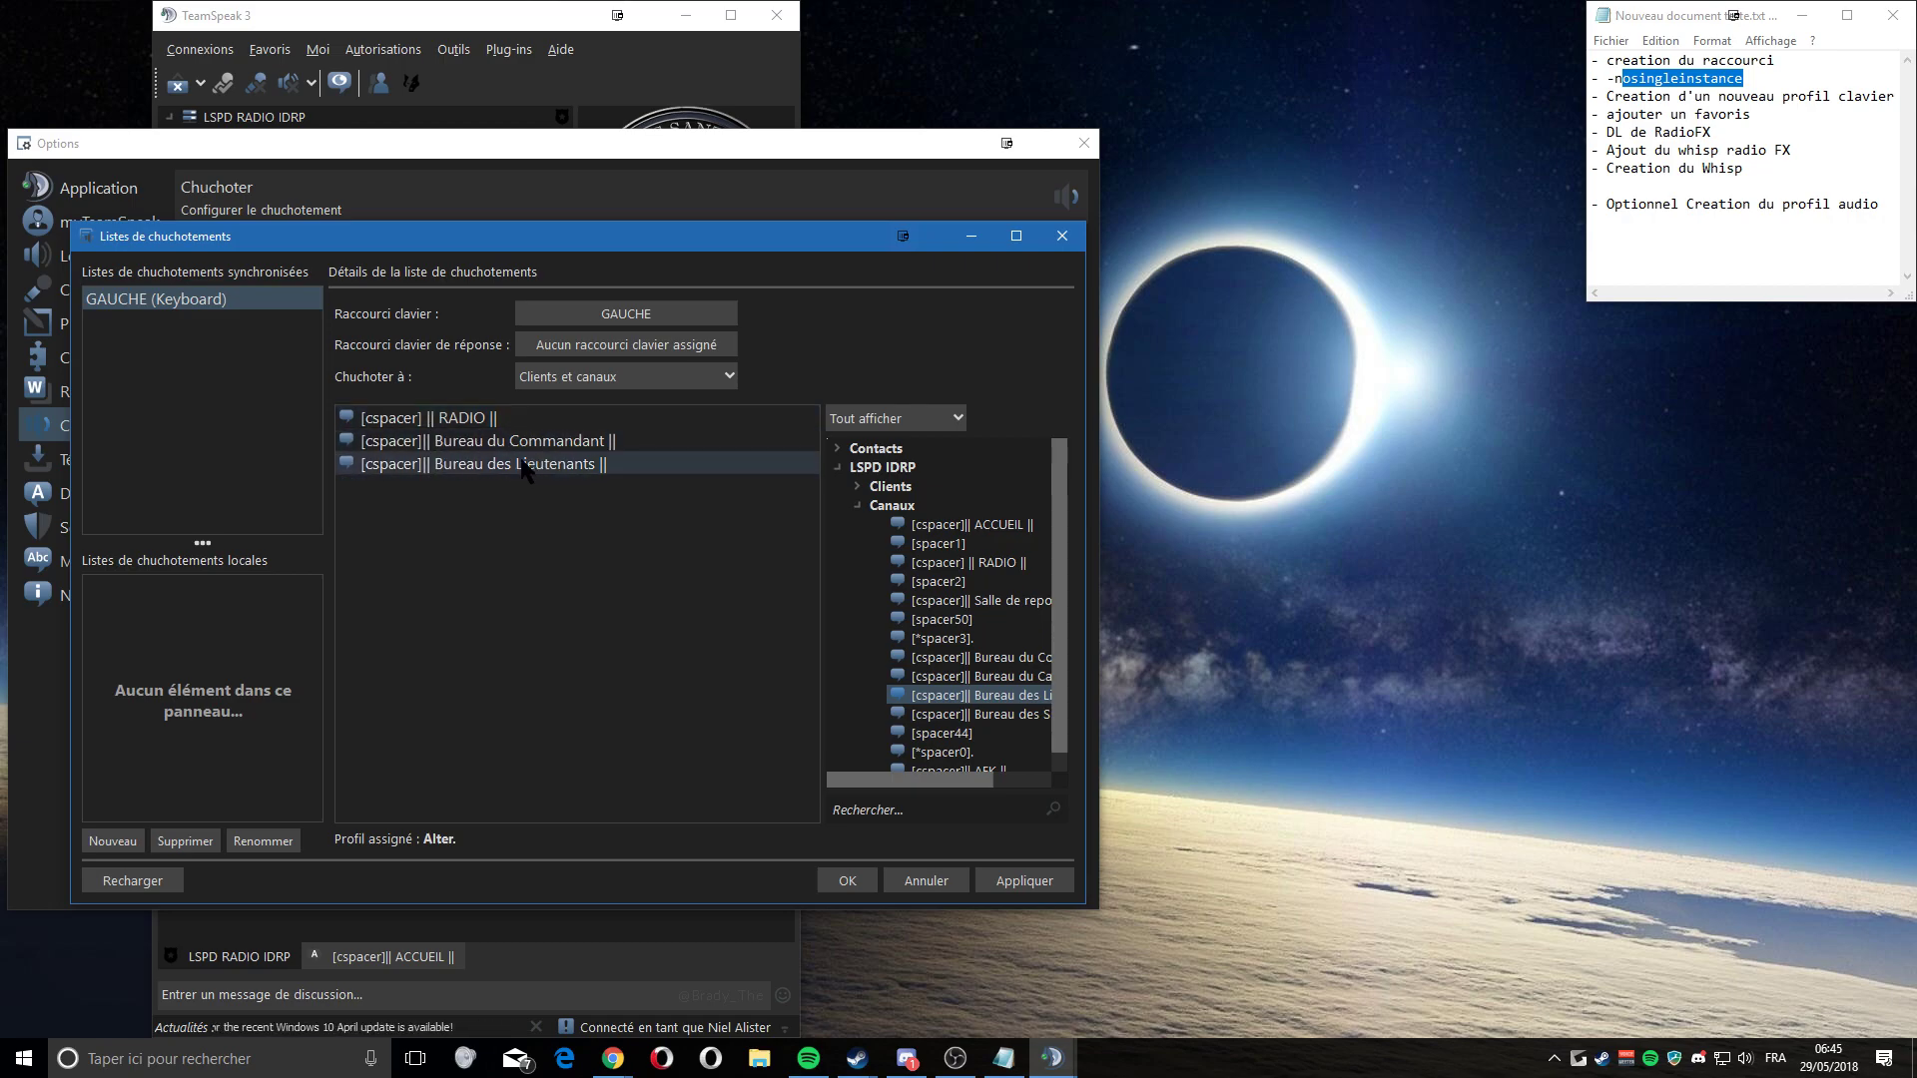
{"action": "double_click", "coordinate": [462, 452]}
{"action": "double_click", "coordinate": [490, 440]}
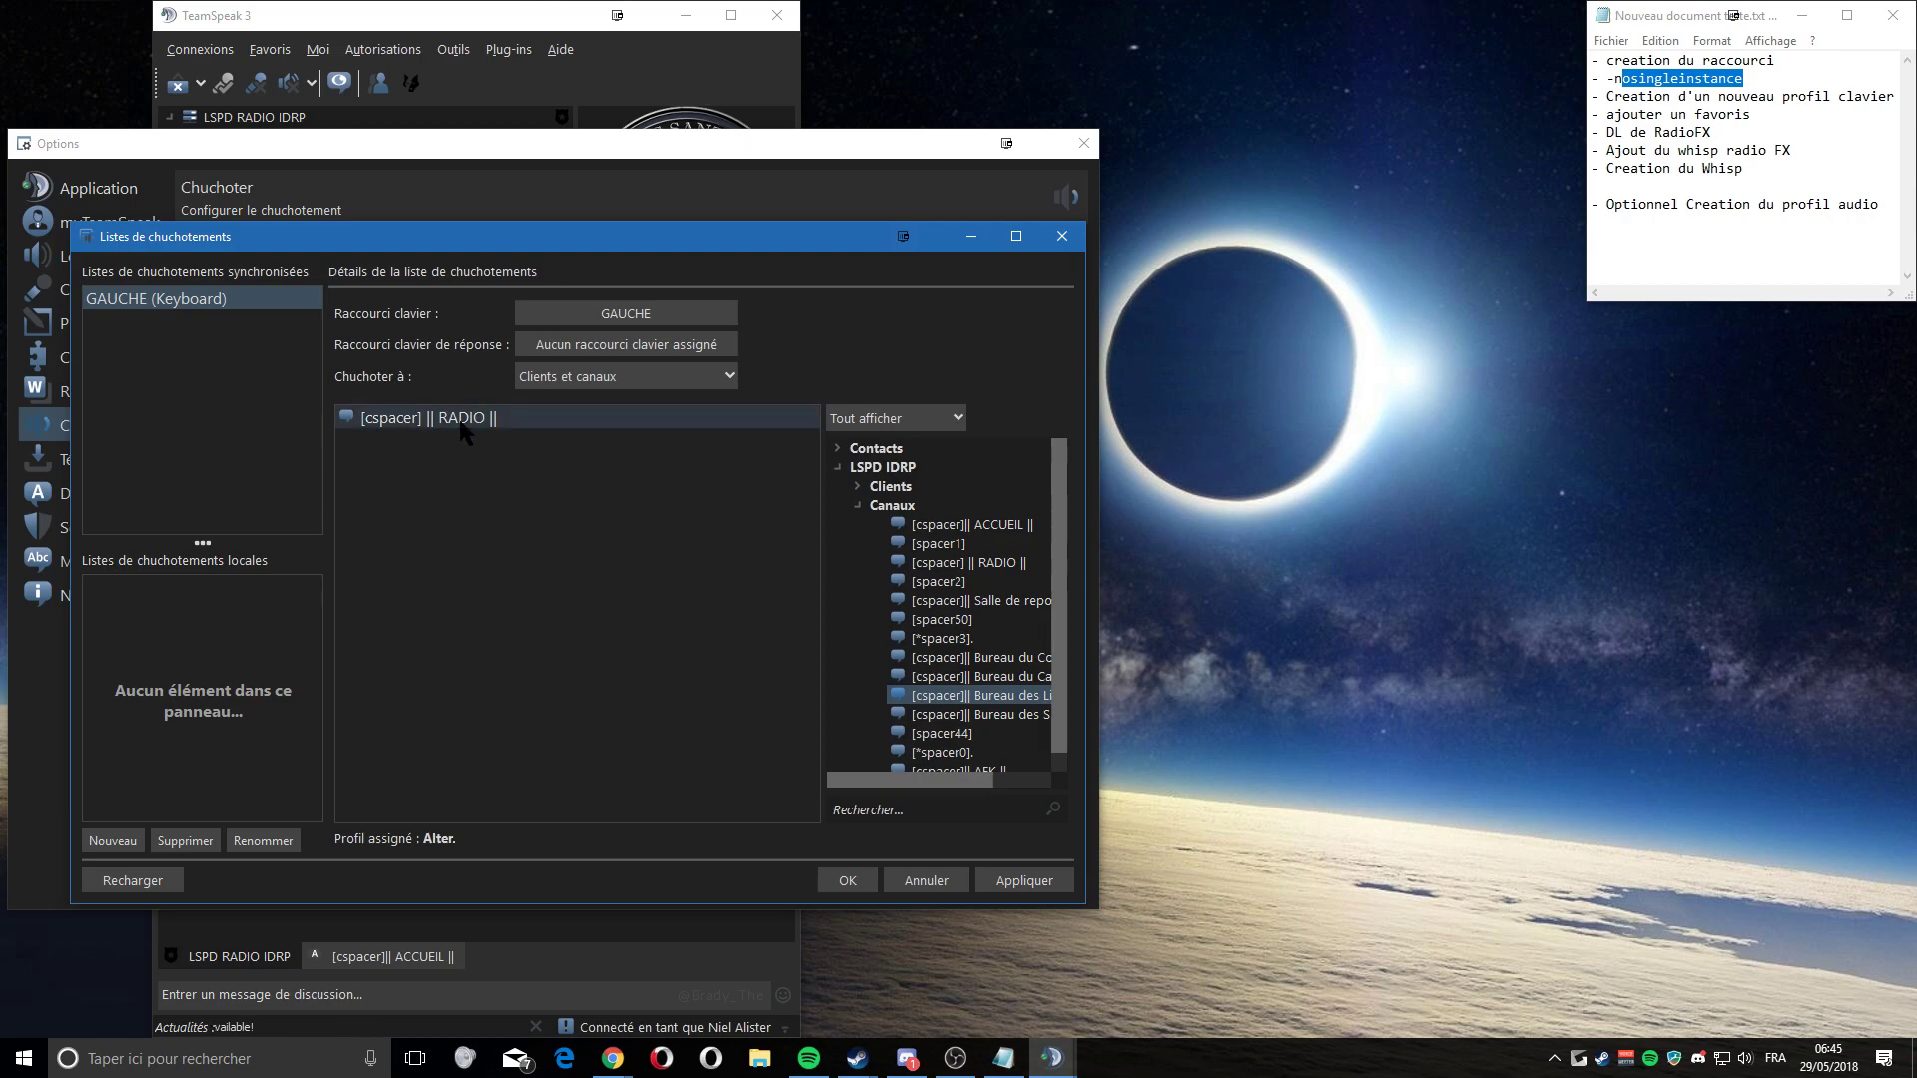
- Apply and save the GAUCHE whisper list targeting the RADIO channel, and confirm the options
{"action": "left_click", "coordinate": [1016, 883]}
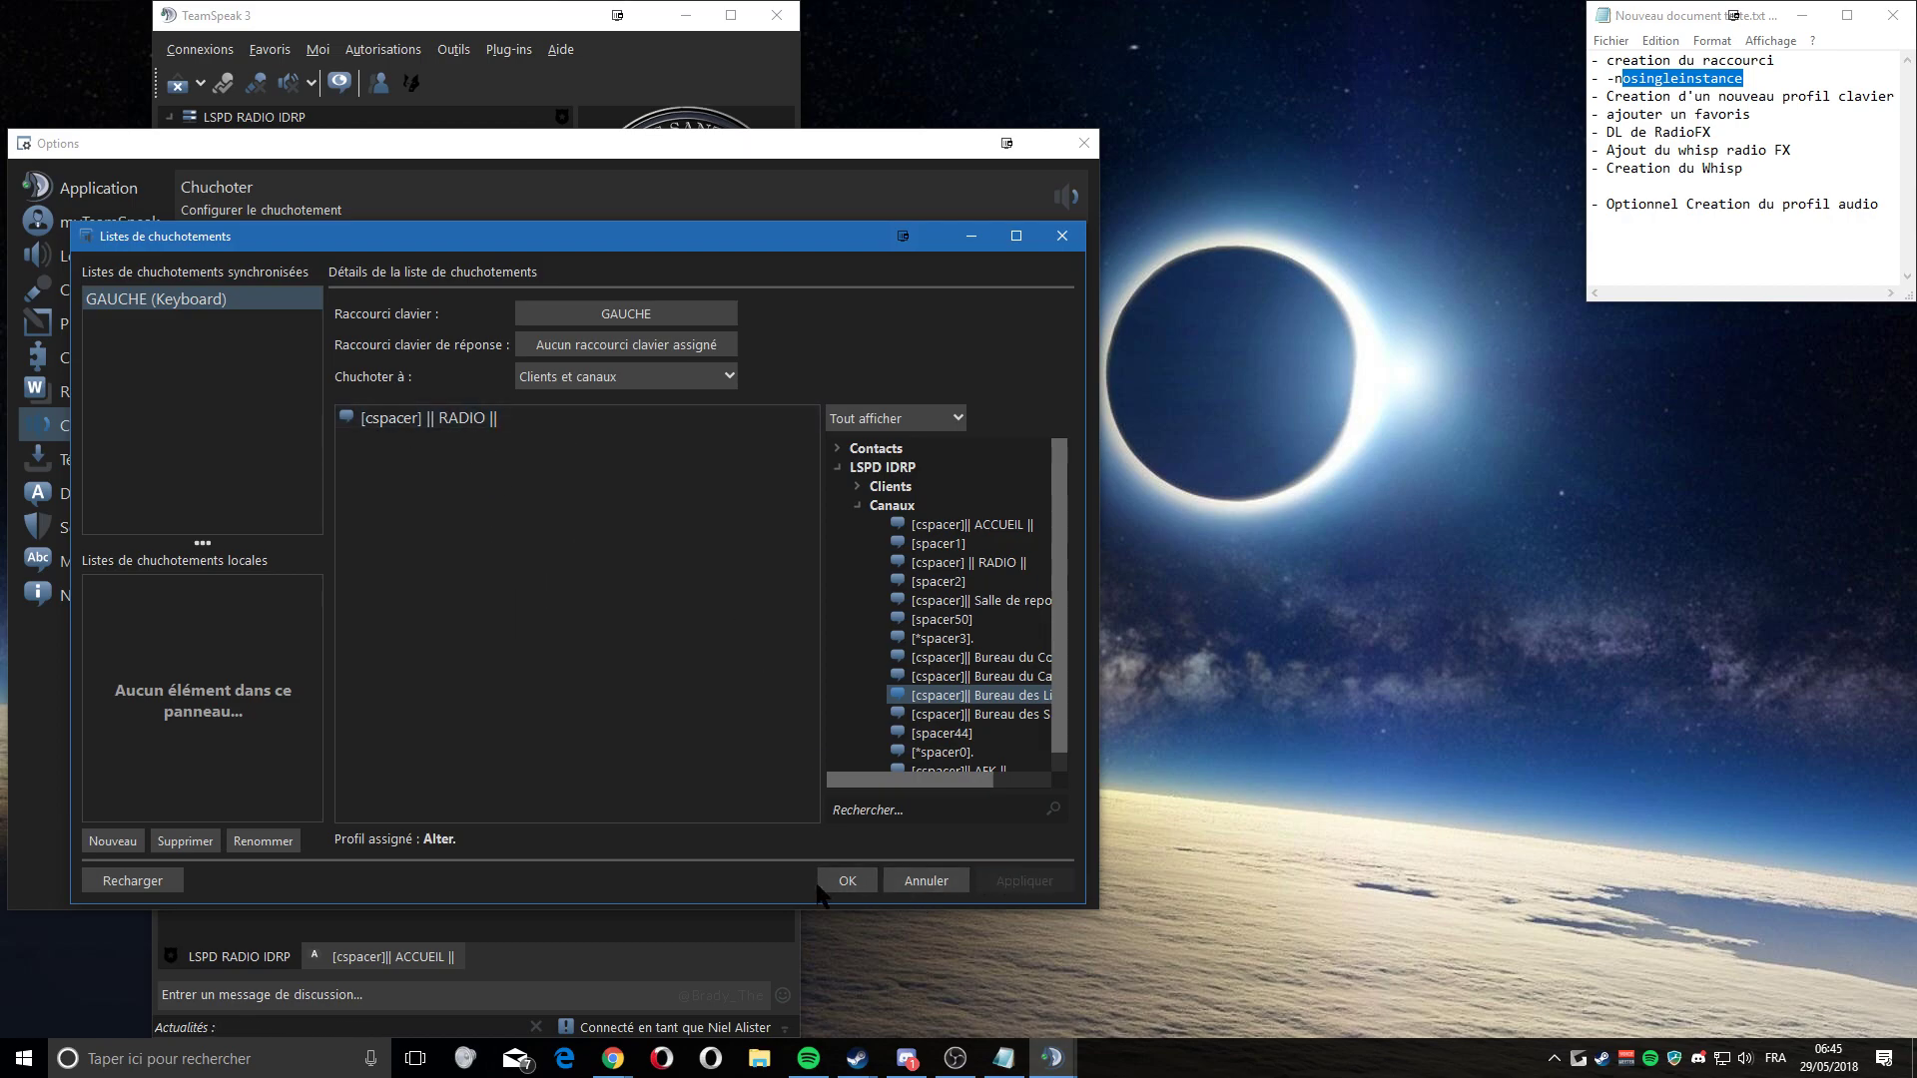
{"action": "left_click", "coordinate": [848, 881]}
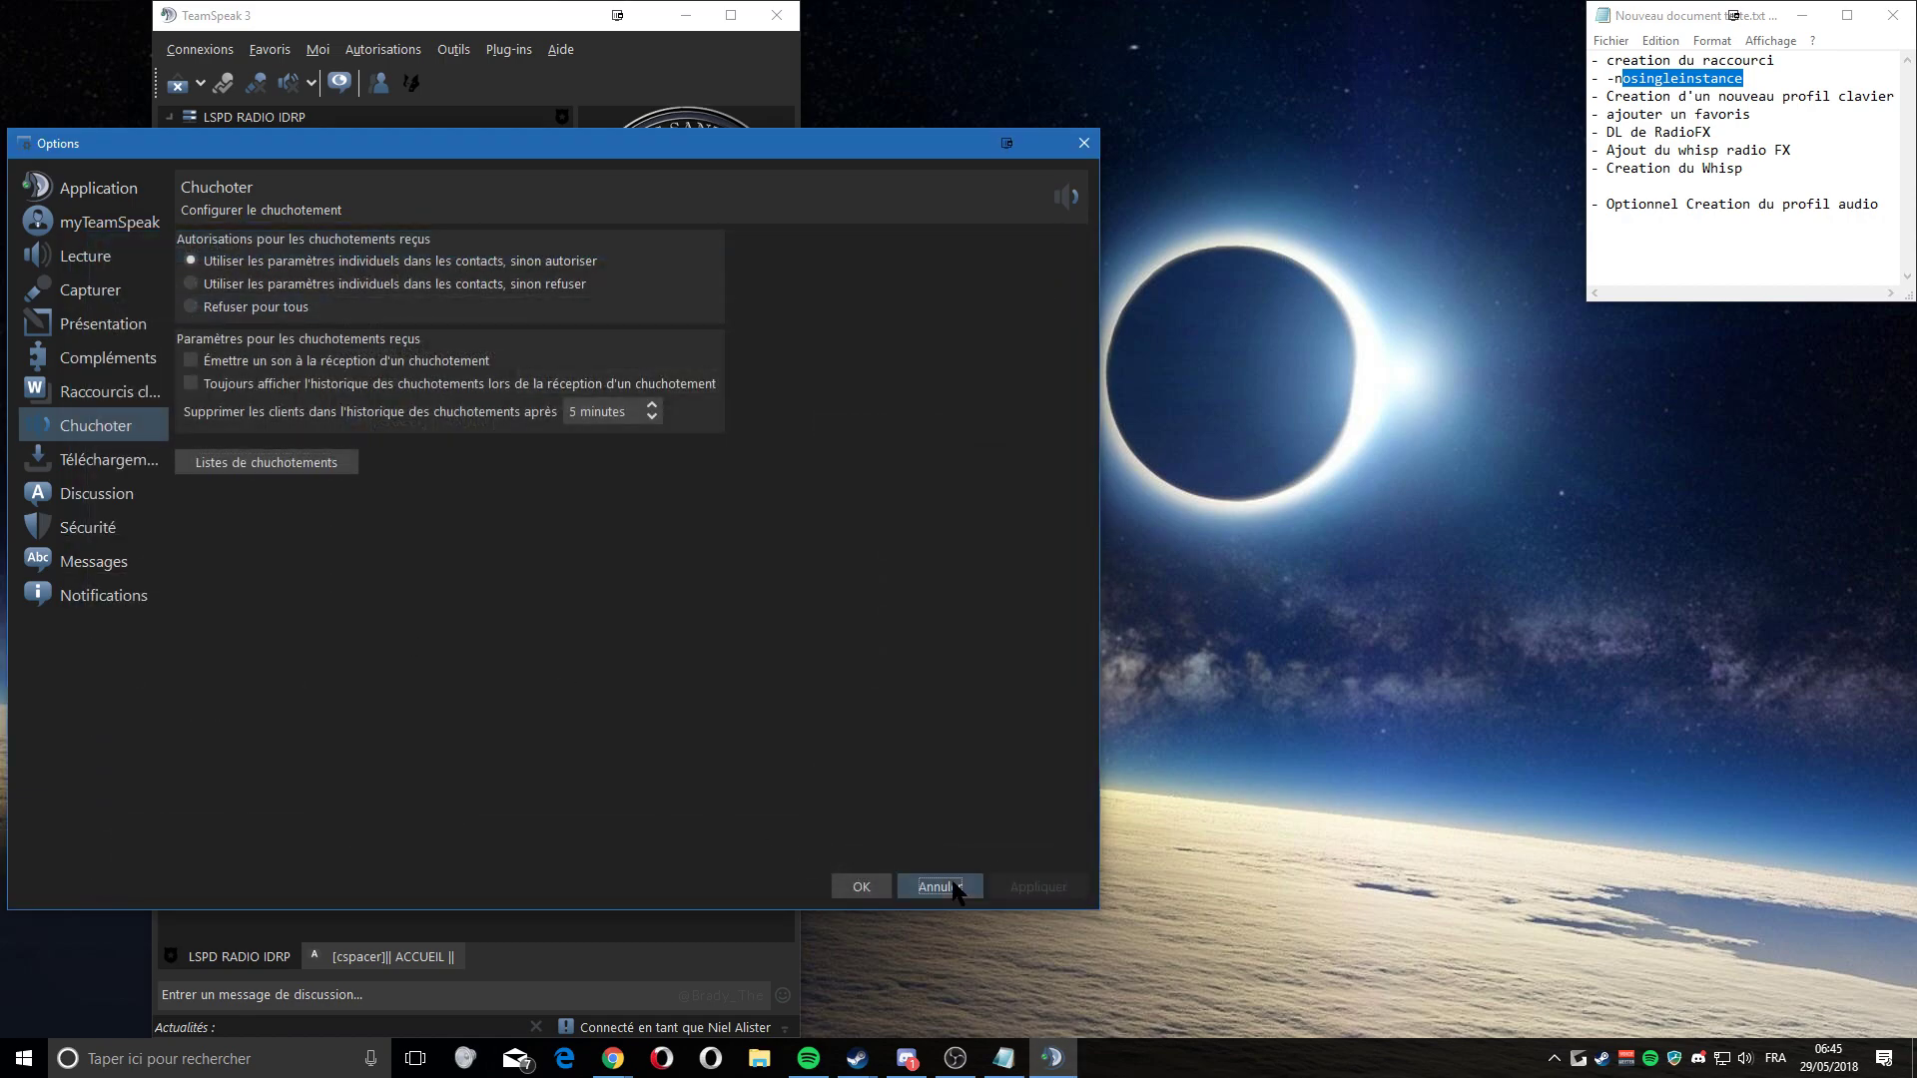
{"action": "left_click", "coordinate": [863, 887]}
- Join the RADIO channel and test transmitting with the whisper shortcut while another window has focus
{"action": "left_click", "coordinate": [1182, 612]}
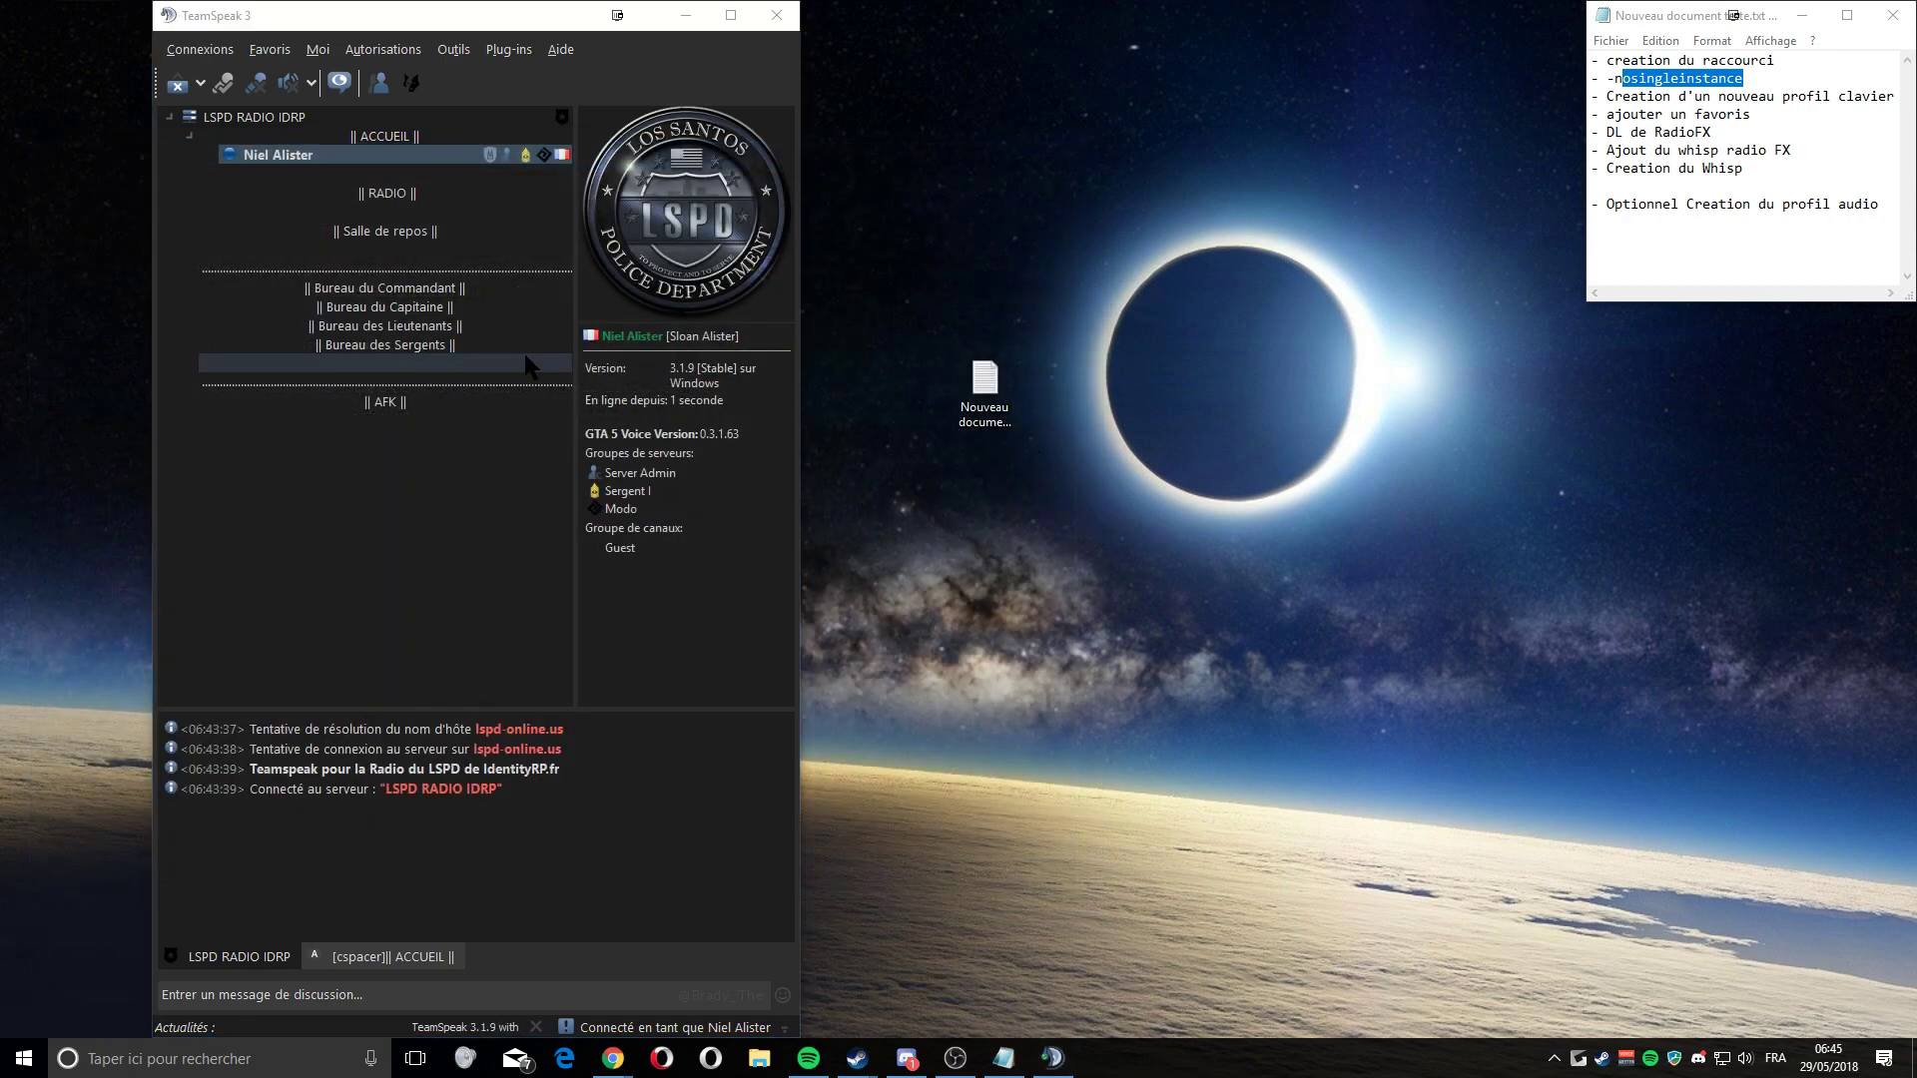
{"action": "double_click", "coordinate": [376, 193]}
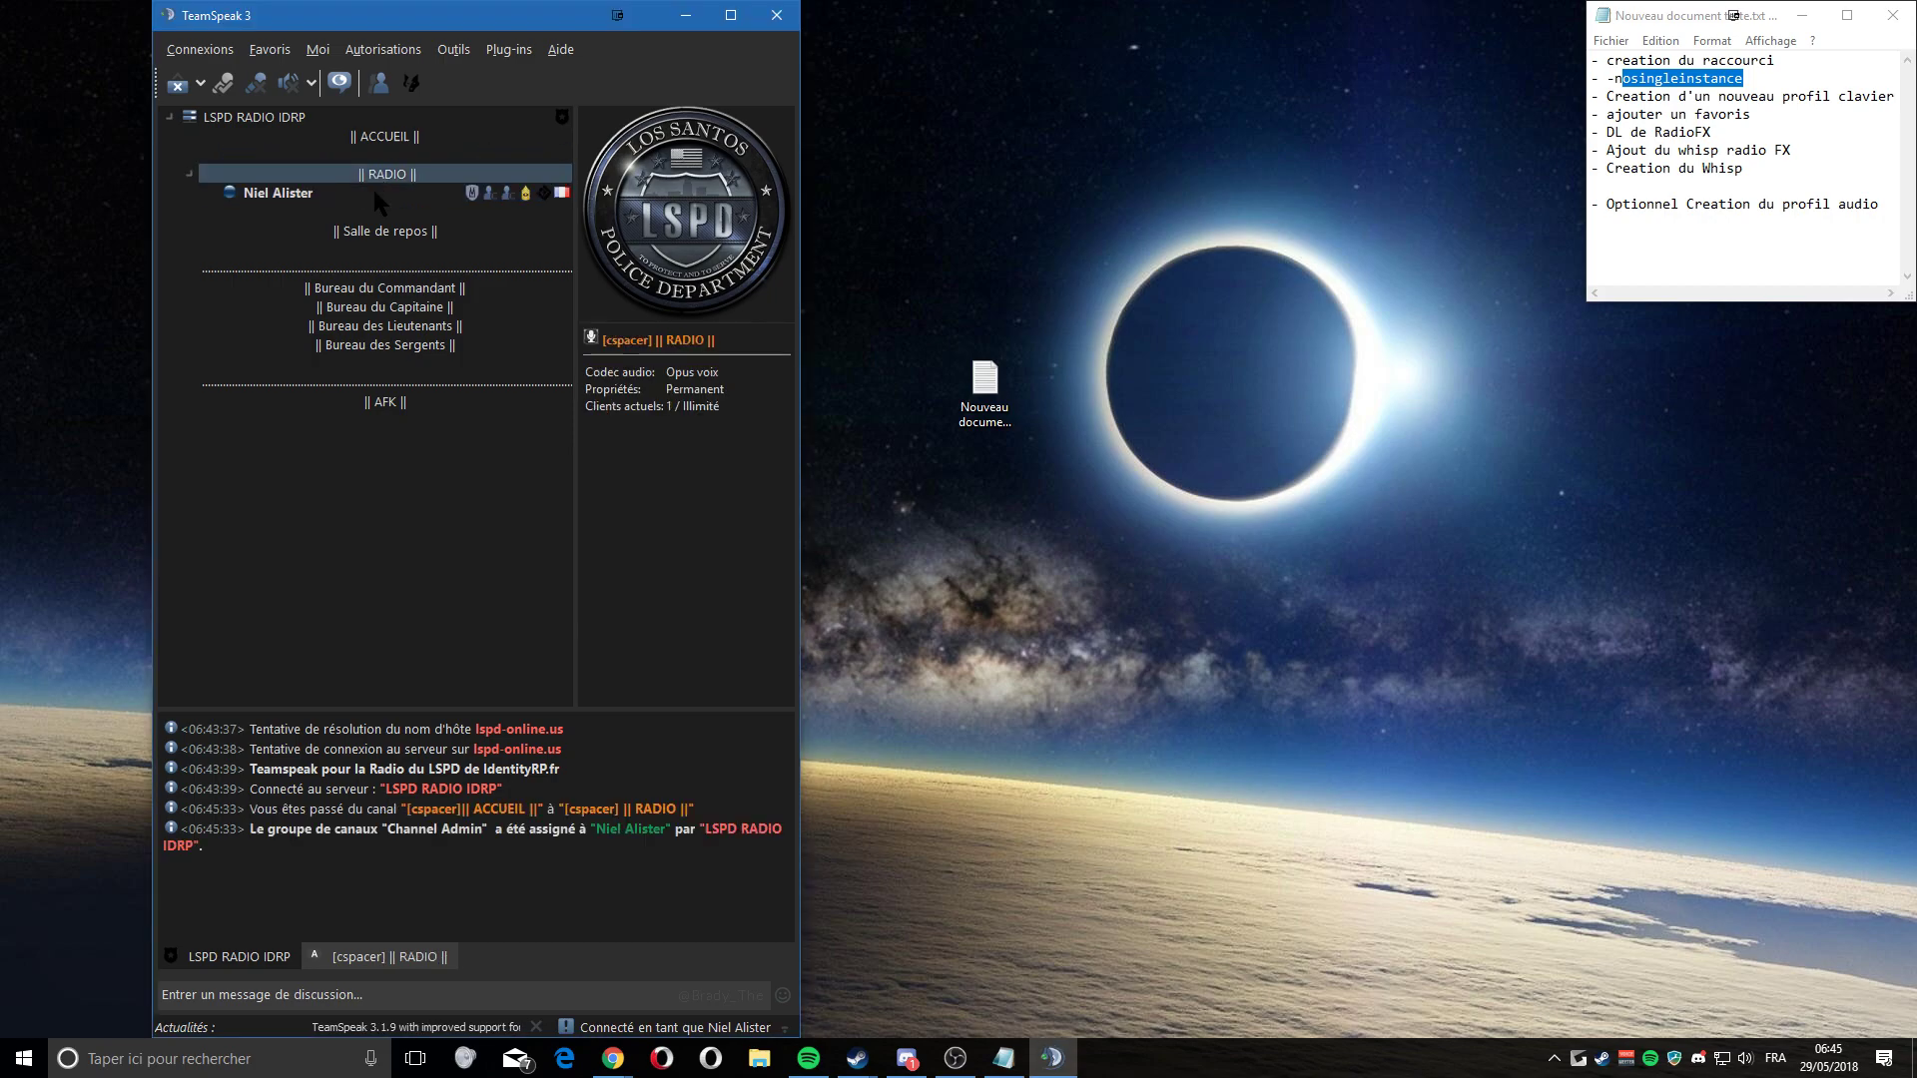
{"action": "key", "text": "Caps_Lock"}
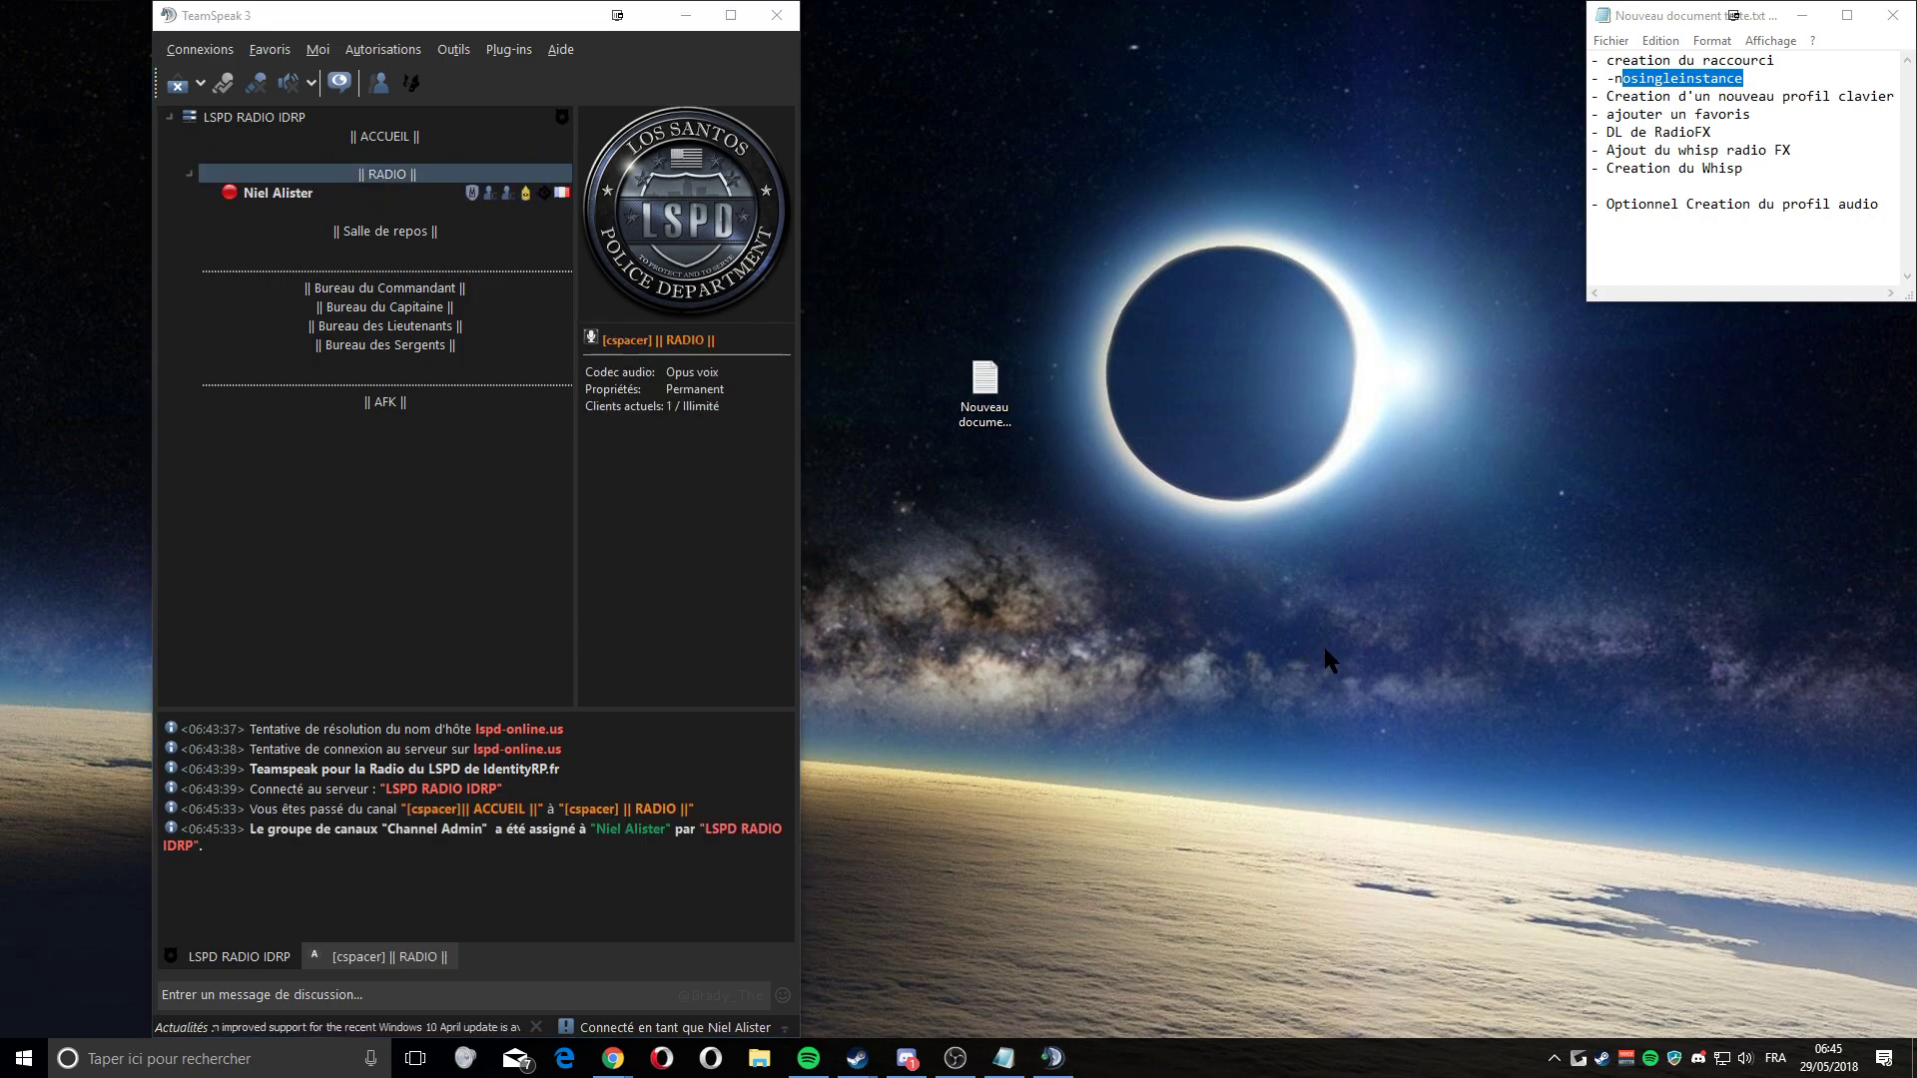
{"action": "key", "text": "Caps_Lock"}
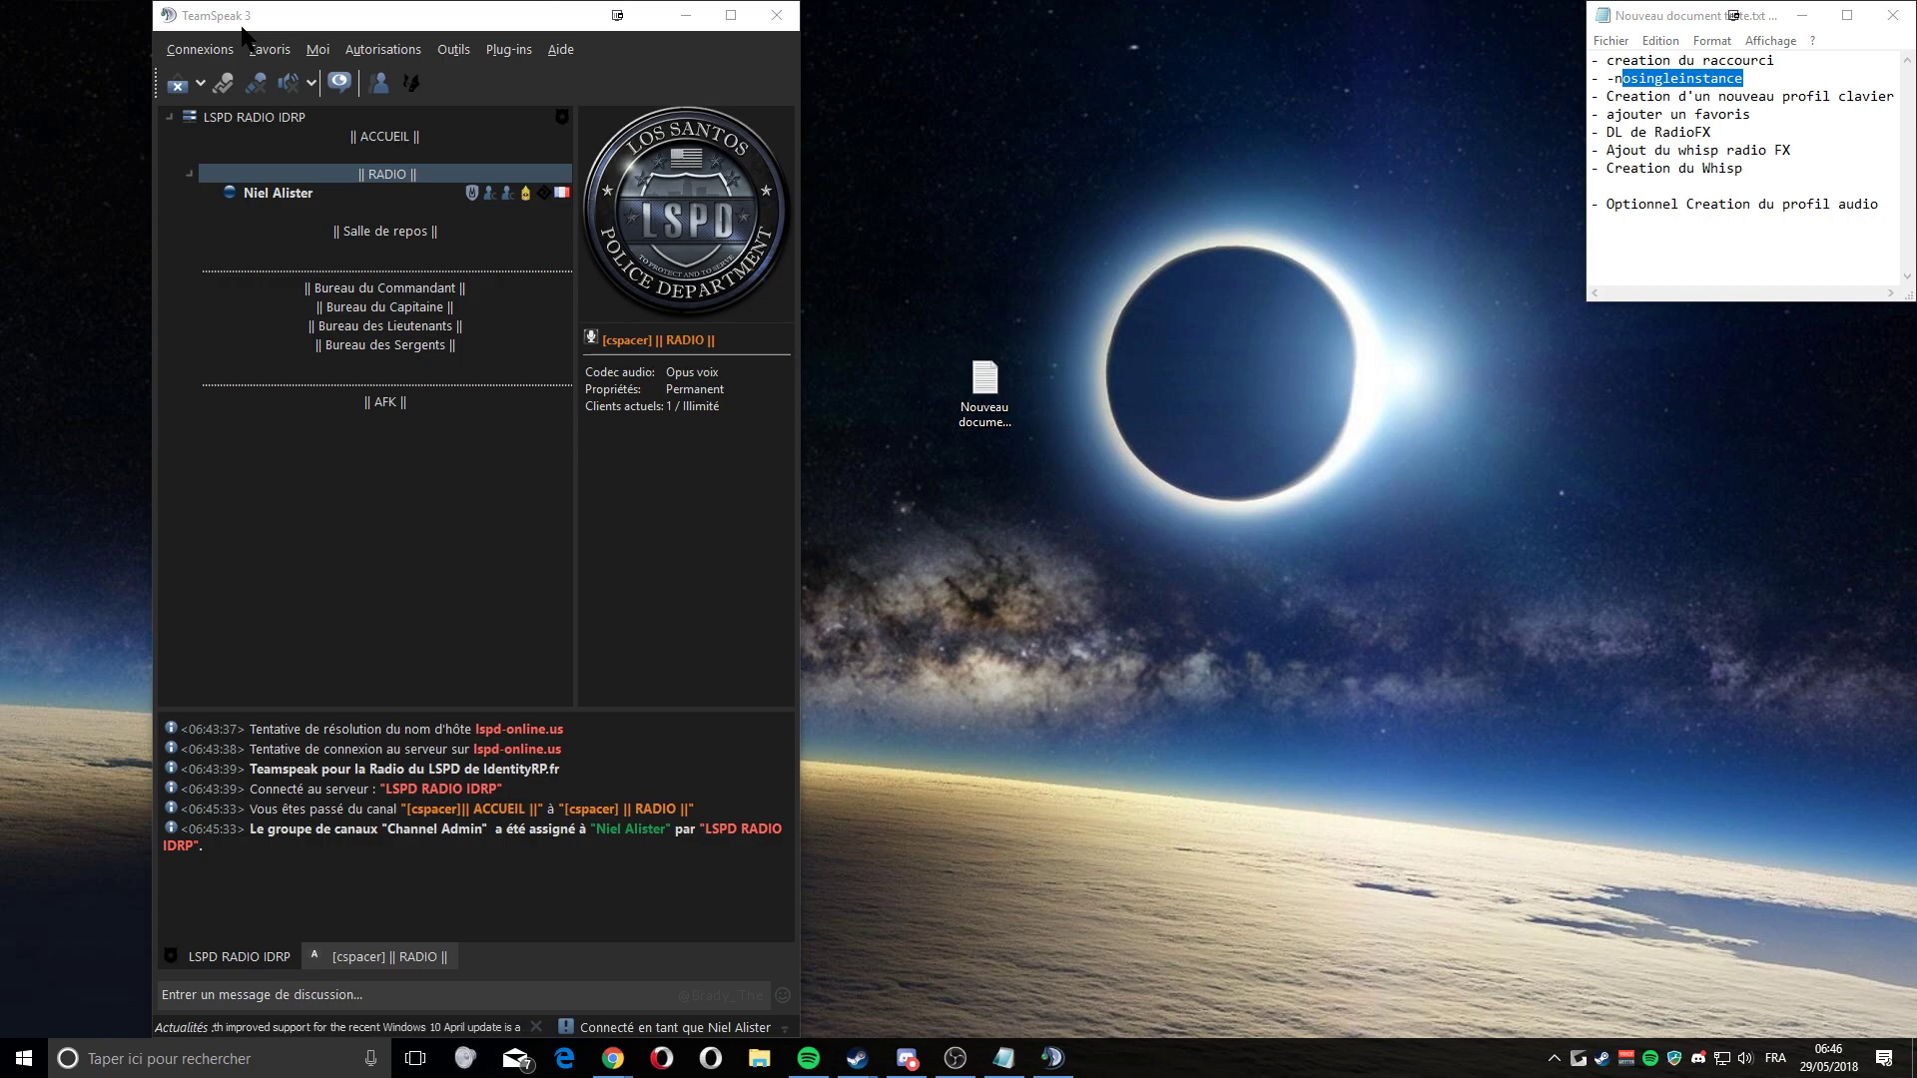
- Open the playback (Lecture) options and examine the settings of the Par défaut profile
{"action": "left_click", "coordinate": [455, 49]}
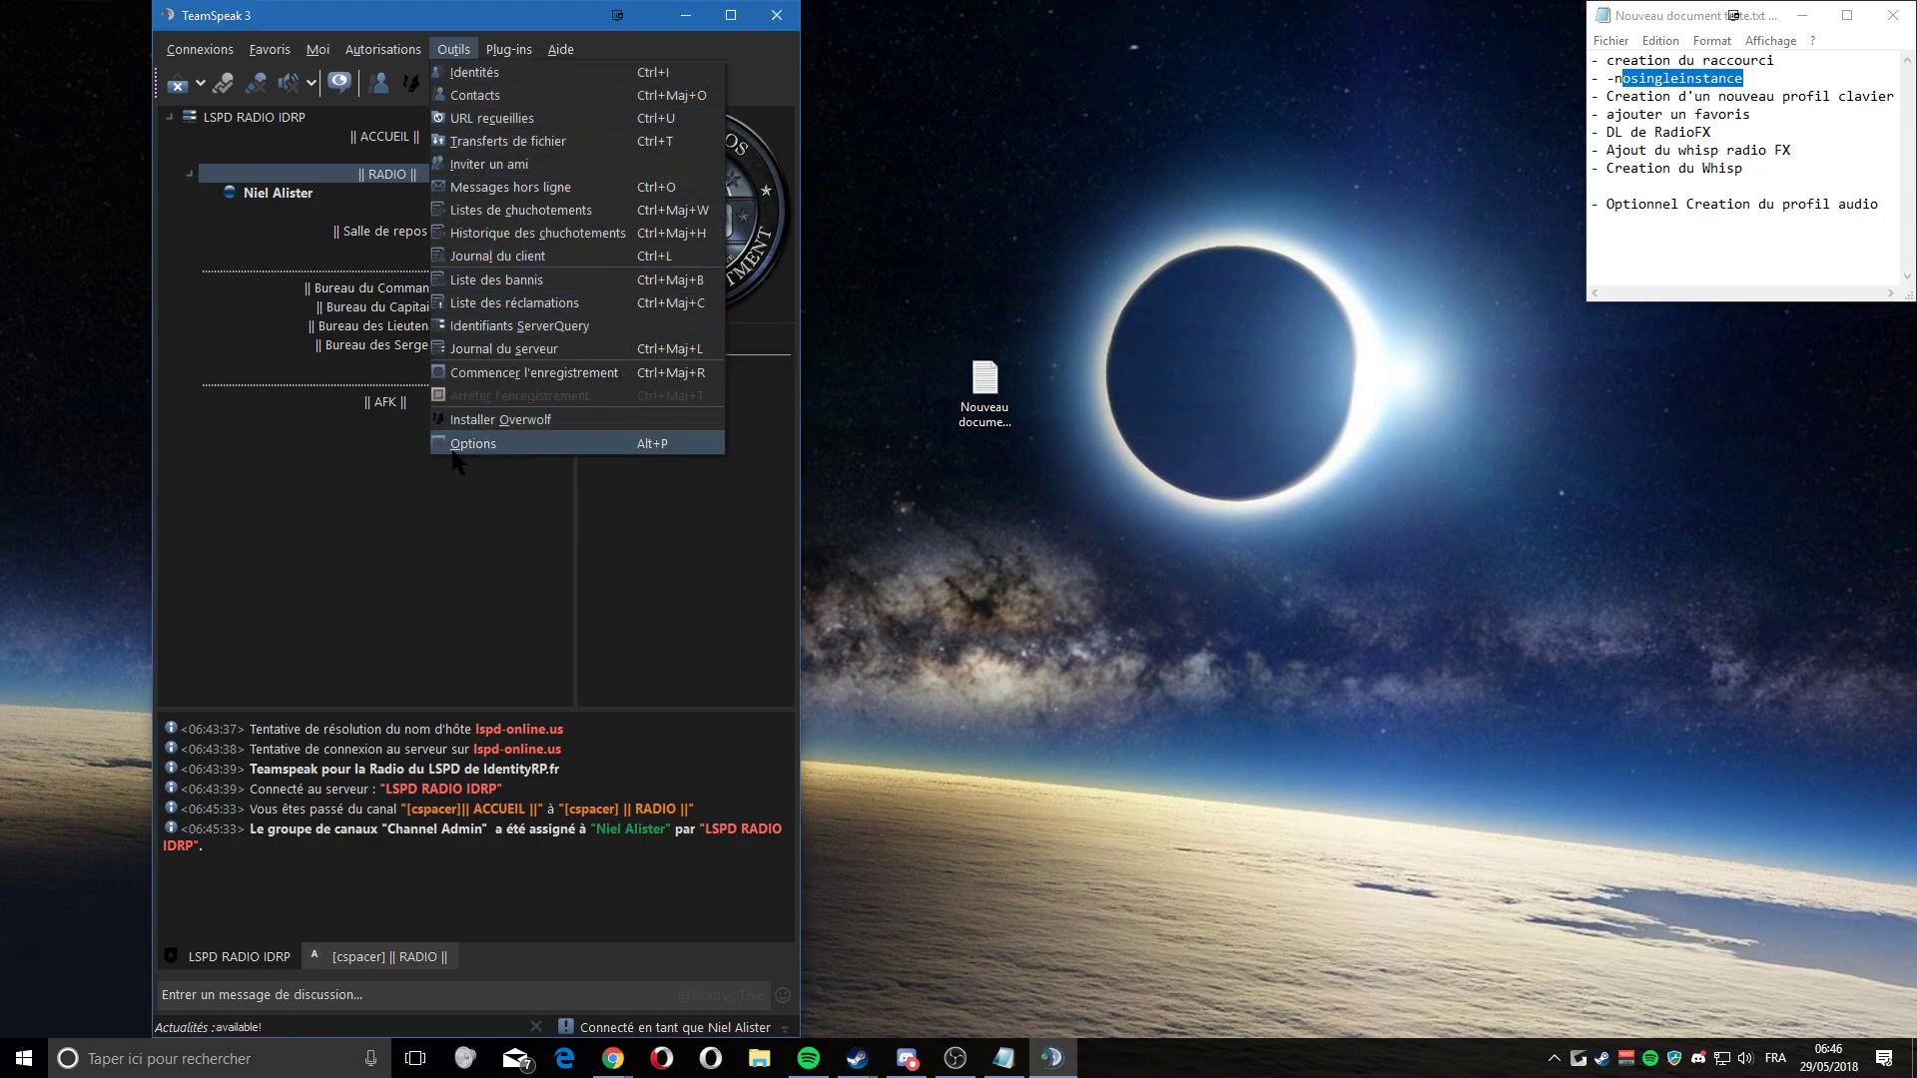
{"action": "left_click", "coordinate": [470, 452]}
{"action": "left_click", "coordinate": [99, 257]}
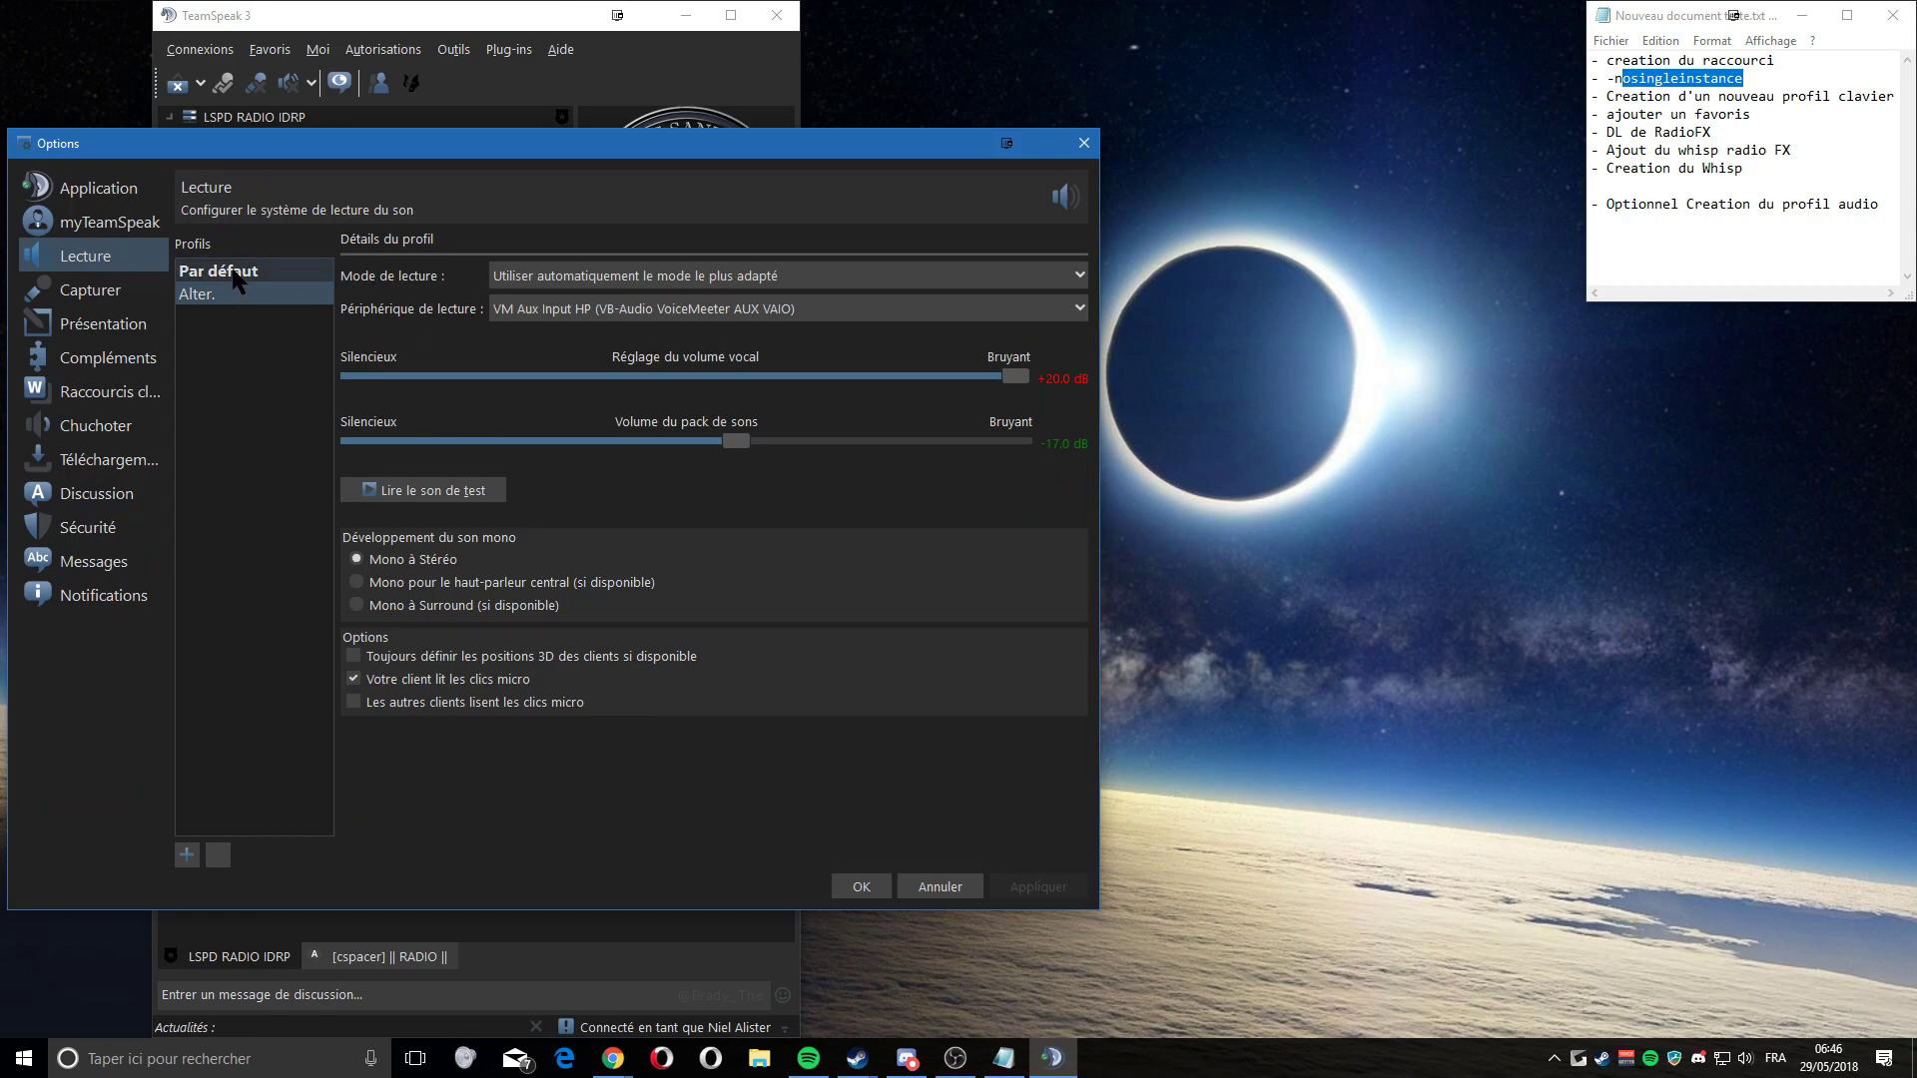
{"action": "left_click", "coordinate": [219, 274]}
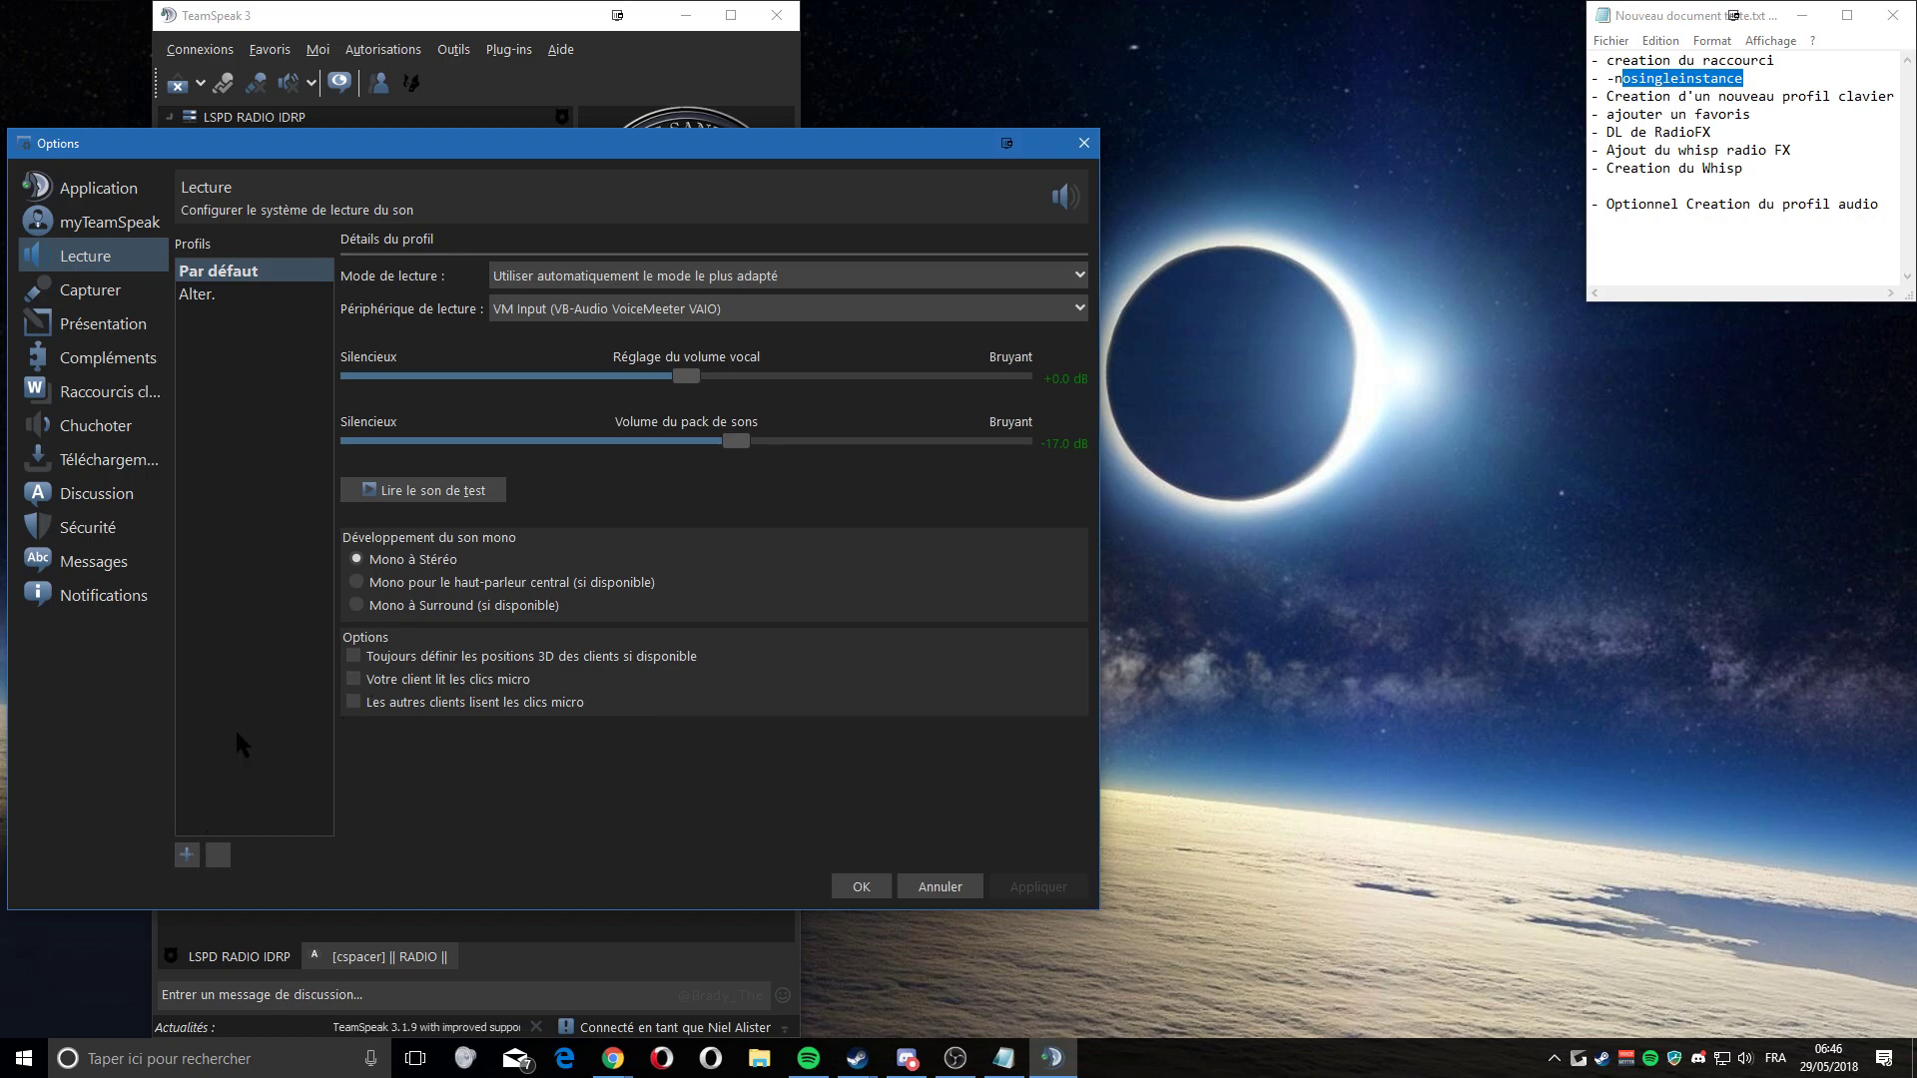
{"action": "left_click", "coordinate": [187, 855]}
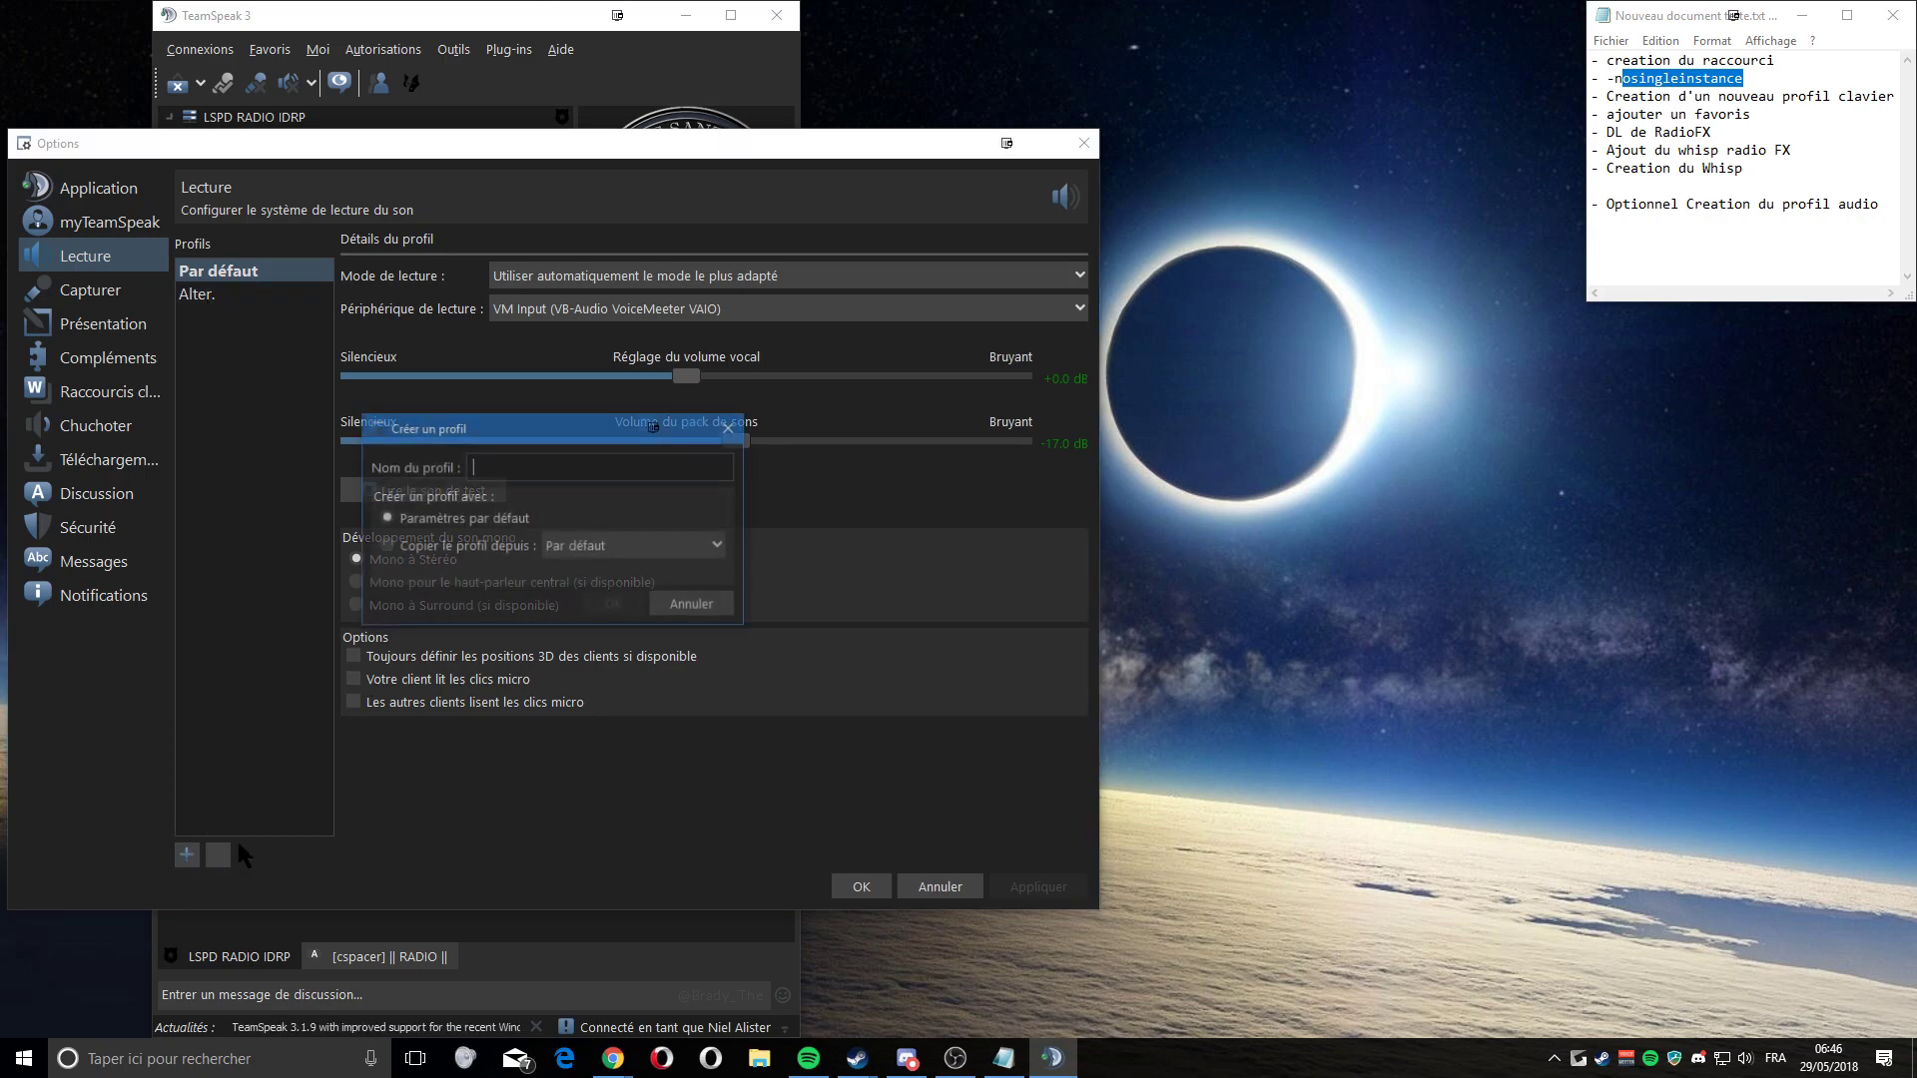
{"action": "left_click", "coordinate": [429, 549]}
{"action": "left_click", "coordinate": [569, 546]}
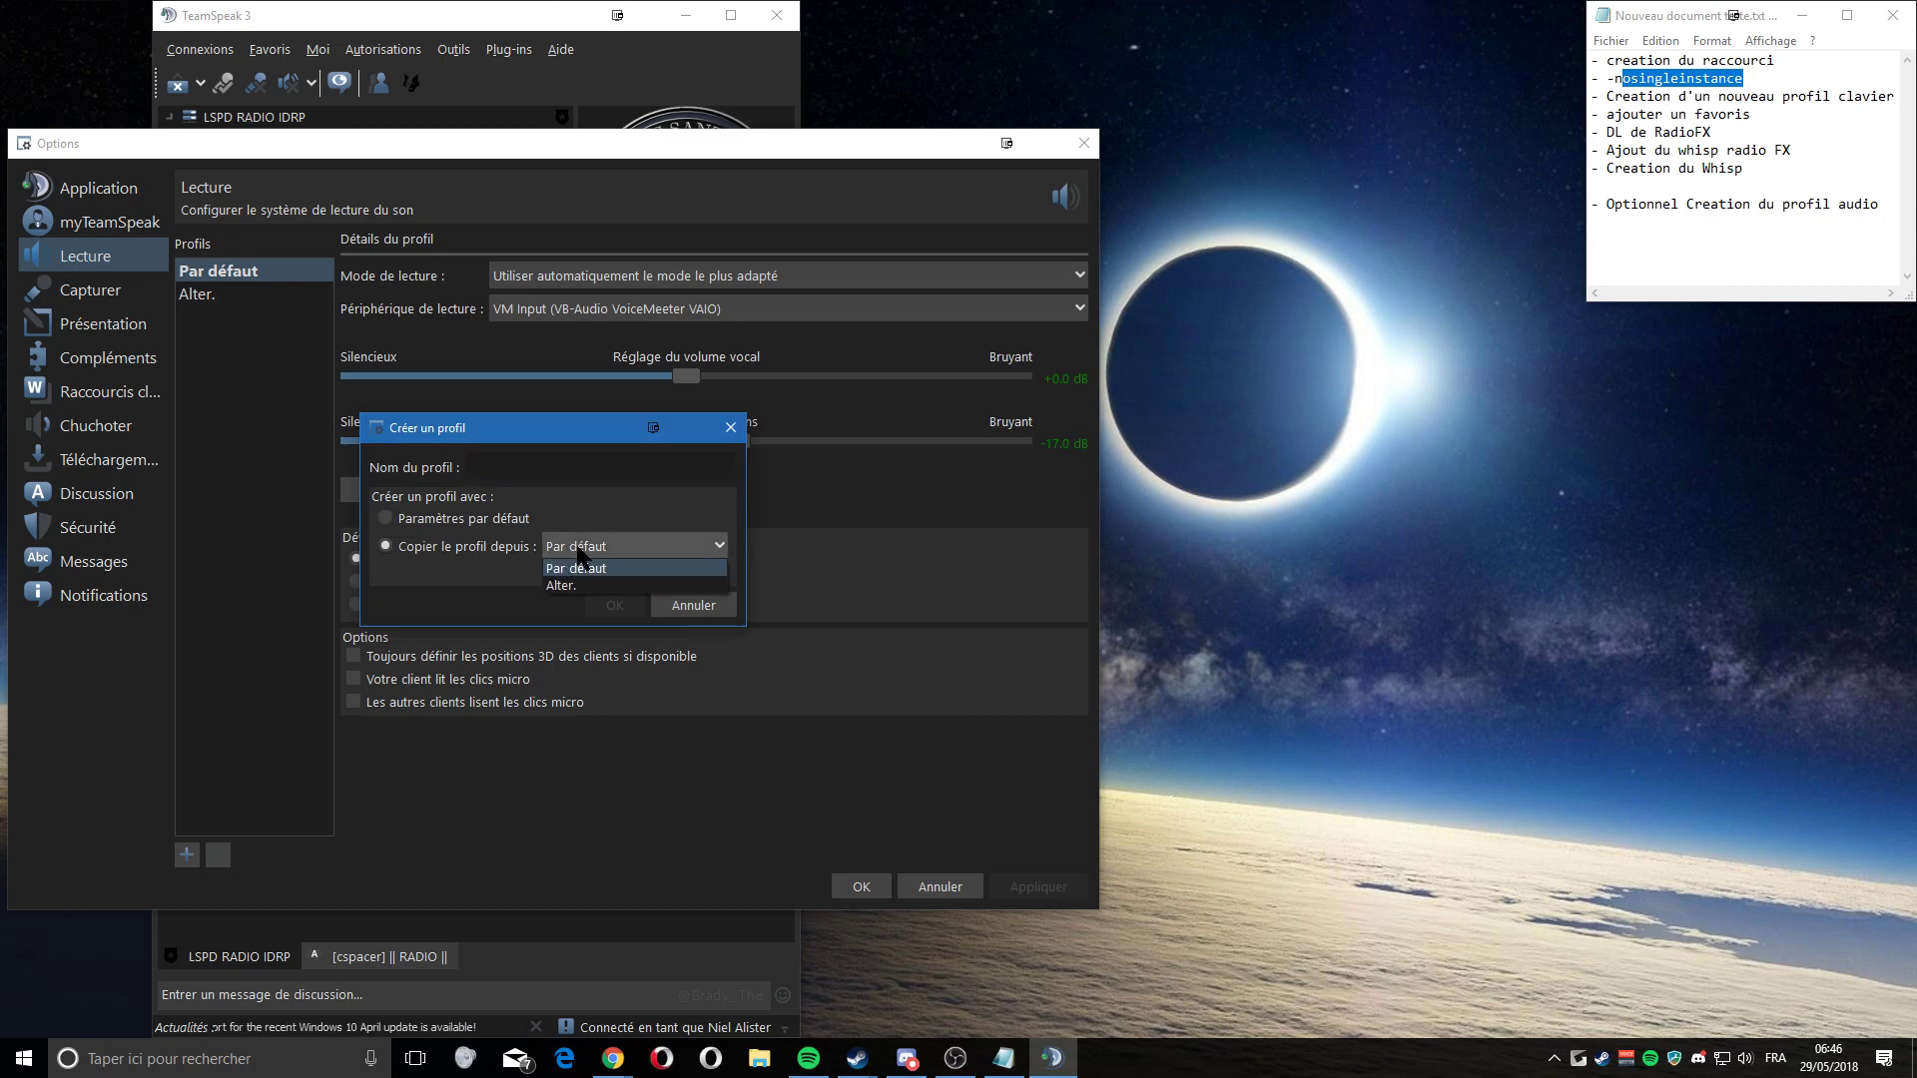
{"action": "left_click", "coordinate": [593, 565]}
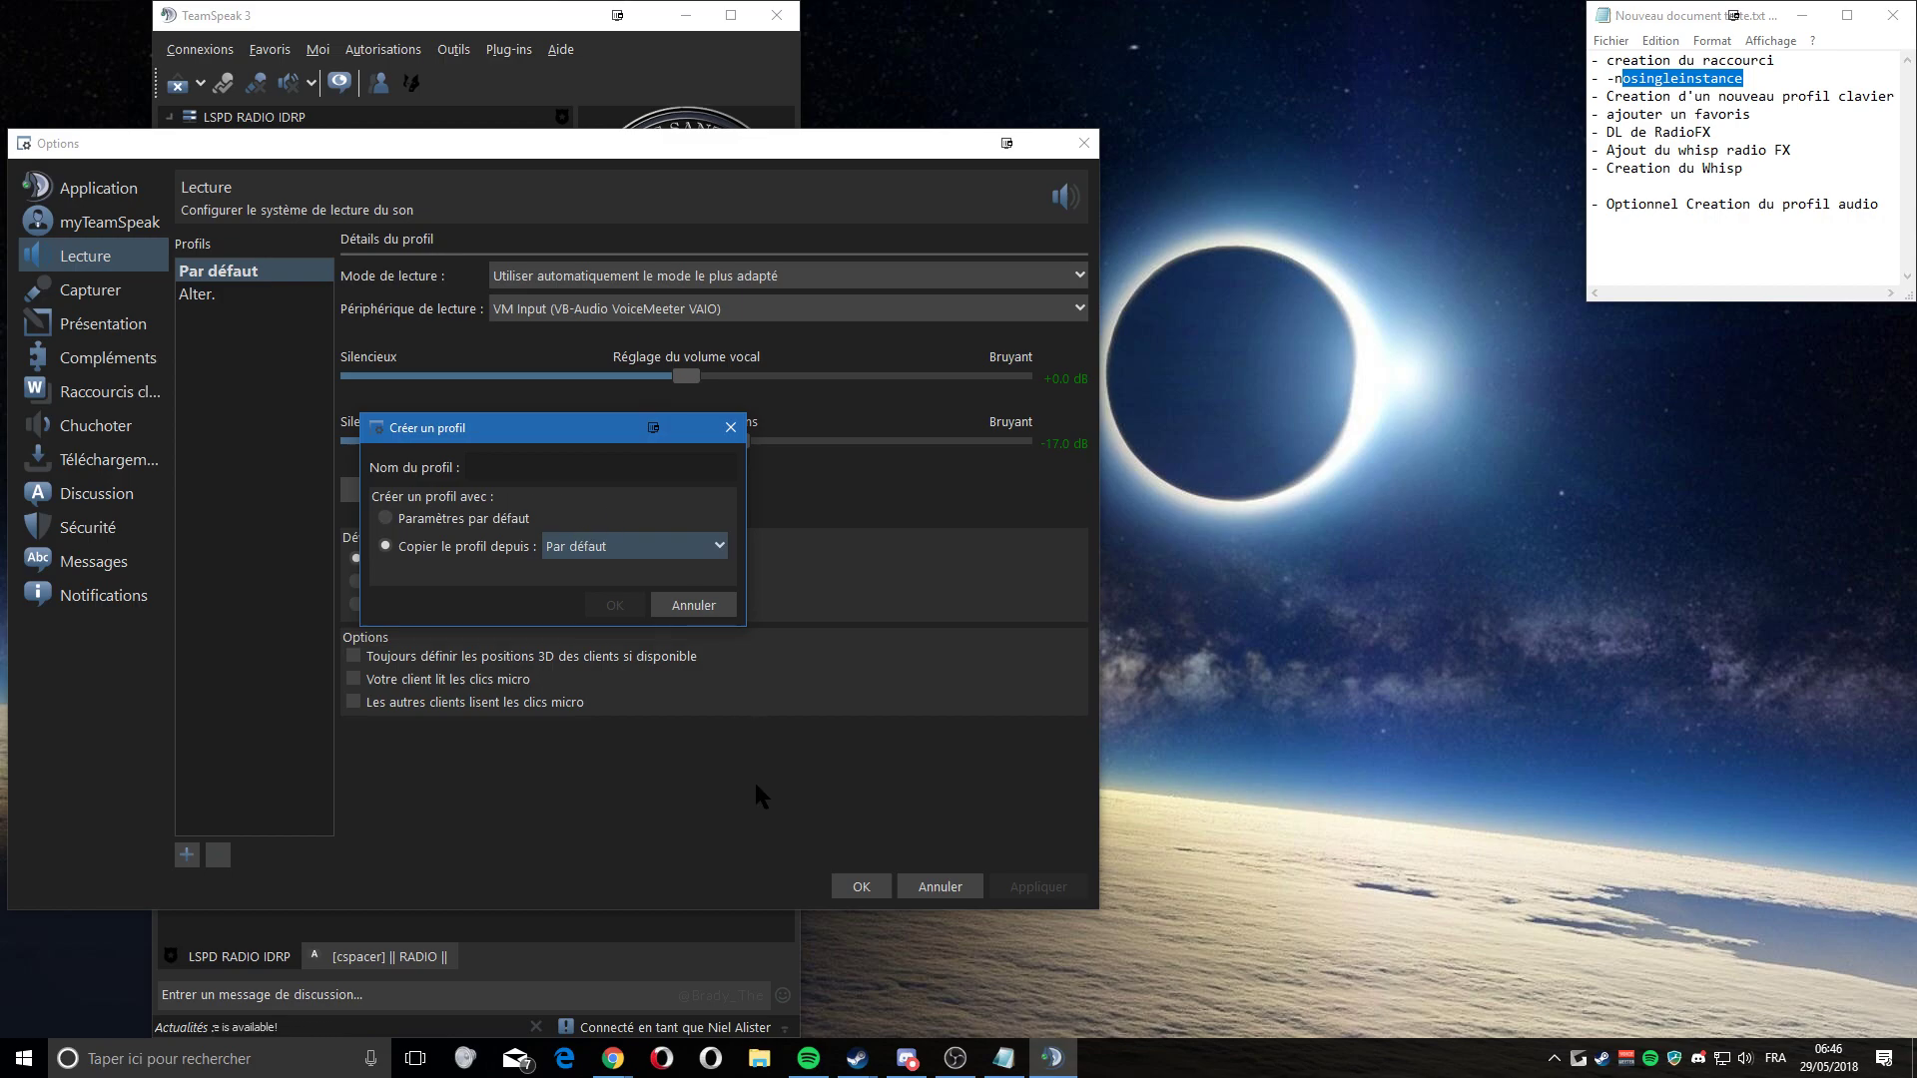
{"action": "left_click", "coordinate": [679, 606]}
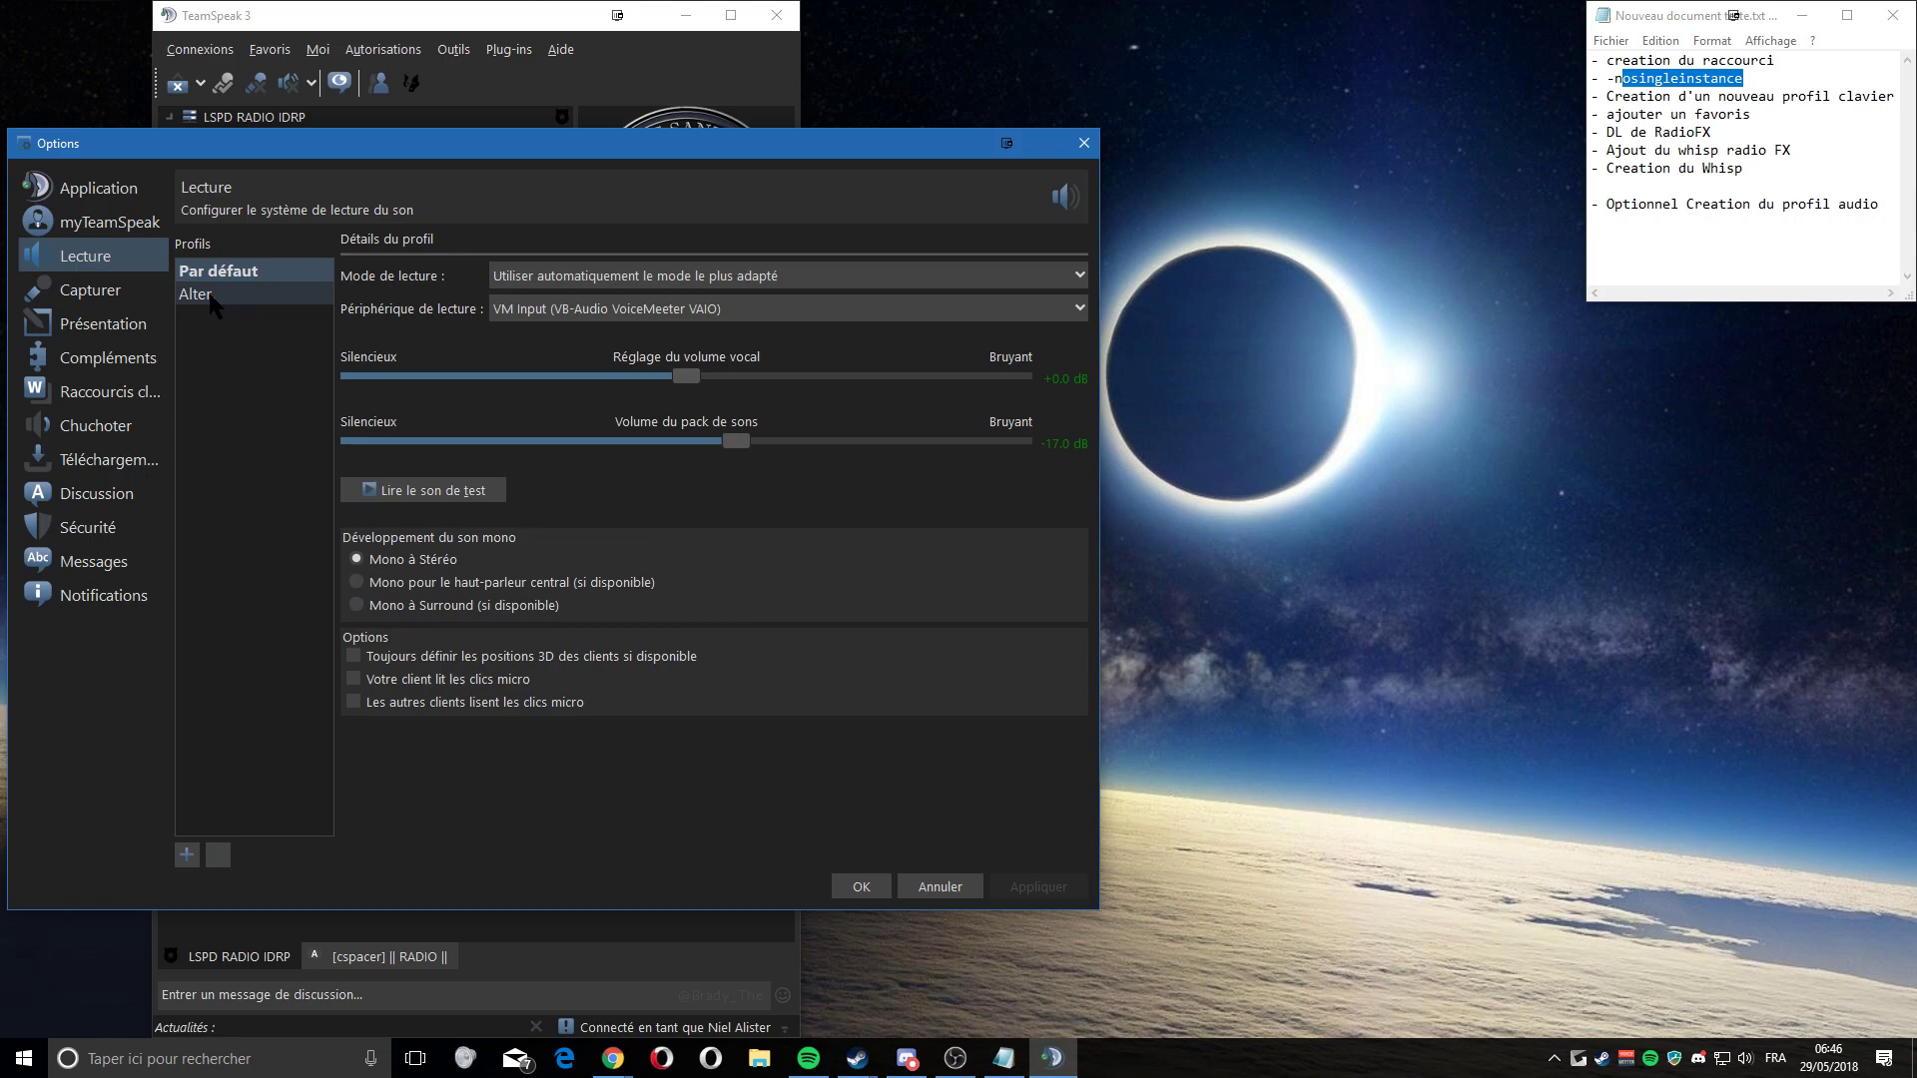
- Select the Alter. playback profile, push its voice volume adjustment to the maximum of +20.0 dB and confirm the options
{"action": "left_click", "coordinate": [210, 296]}
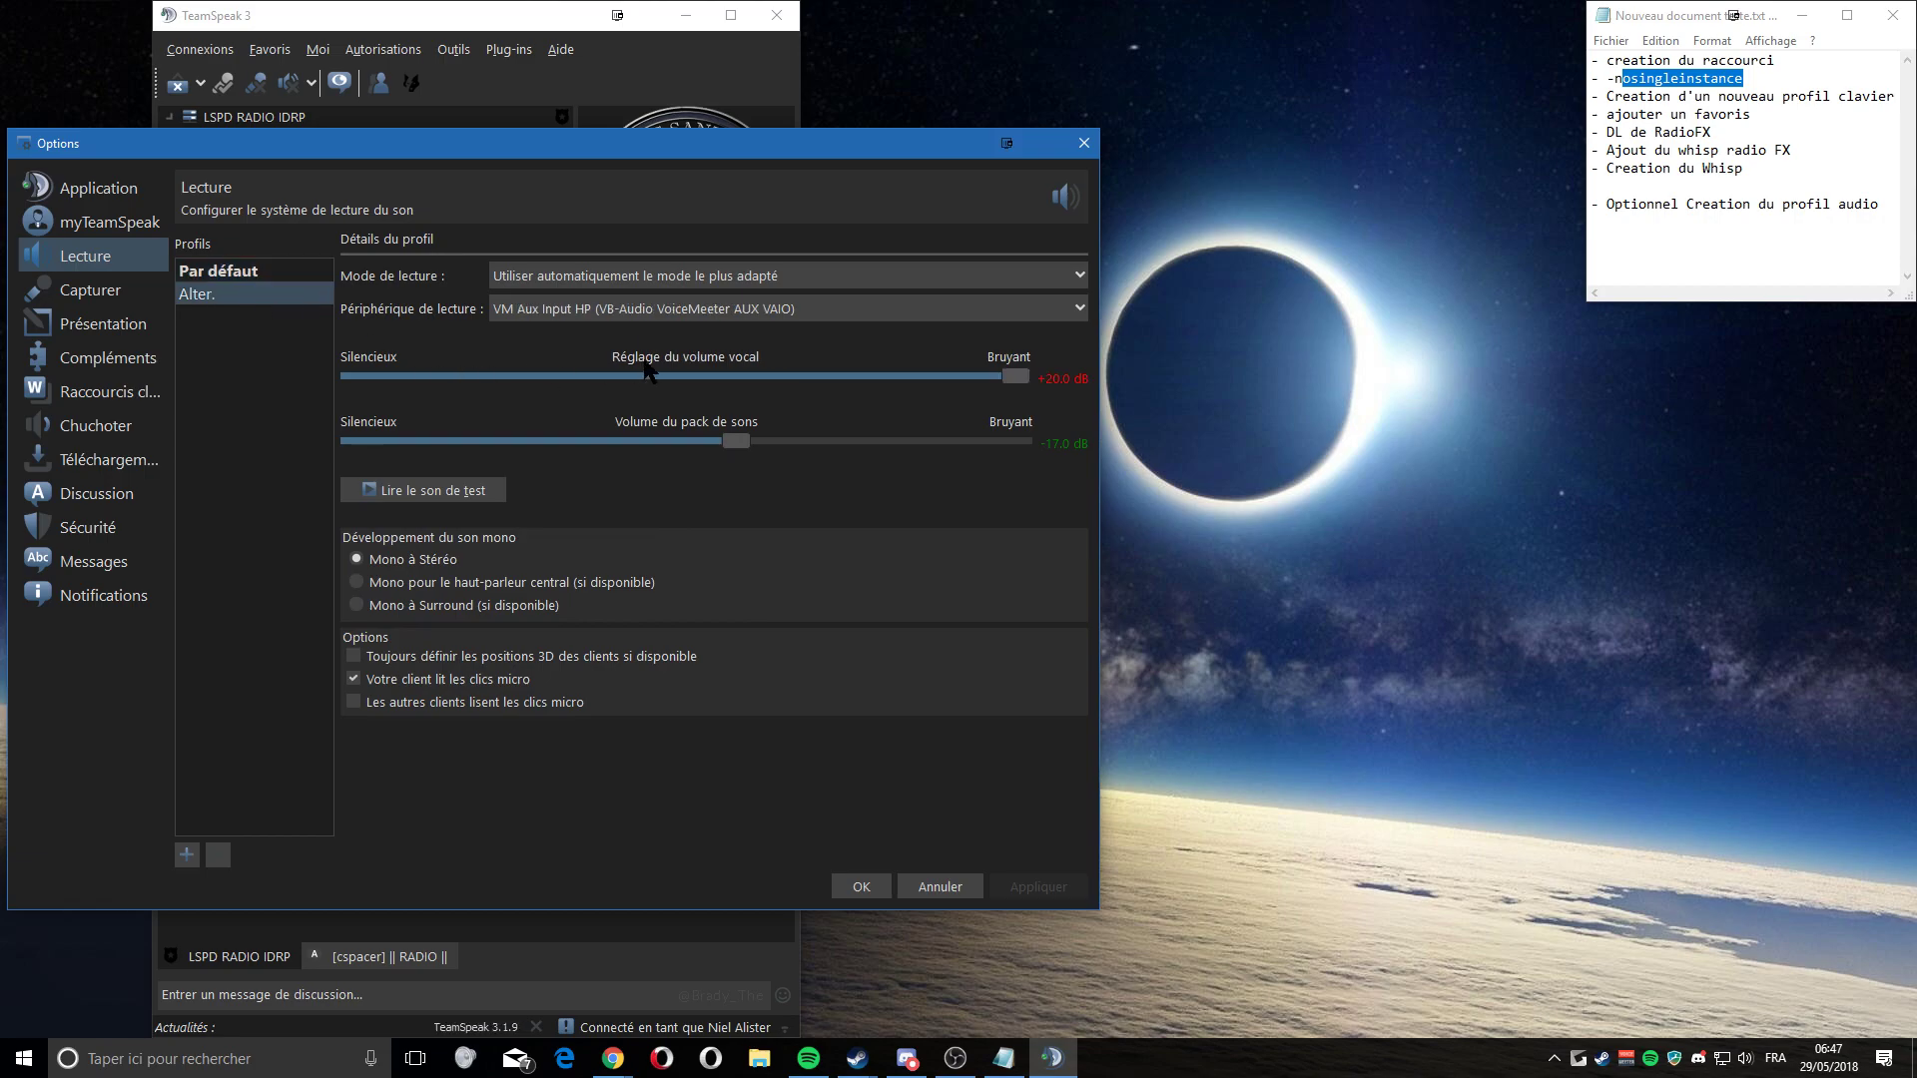
{"action": "mouse_move", "coordinate": [1030, 380]}
{"action": "left_mouse_down"}
{"action": "mouse_move", "coordinate": [835, 377]}
{"action": "mouse_move", "coordinate": [1059, 364]}
{"action": "left_mouse_up"}
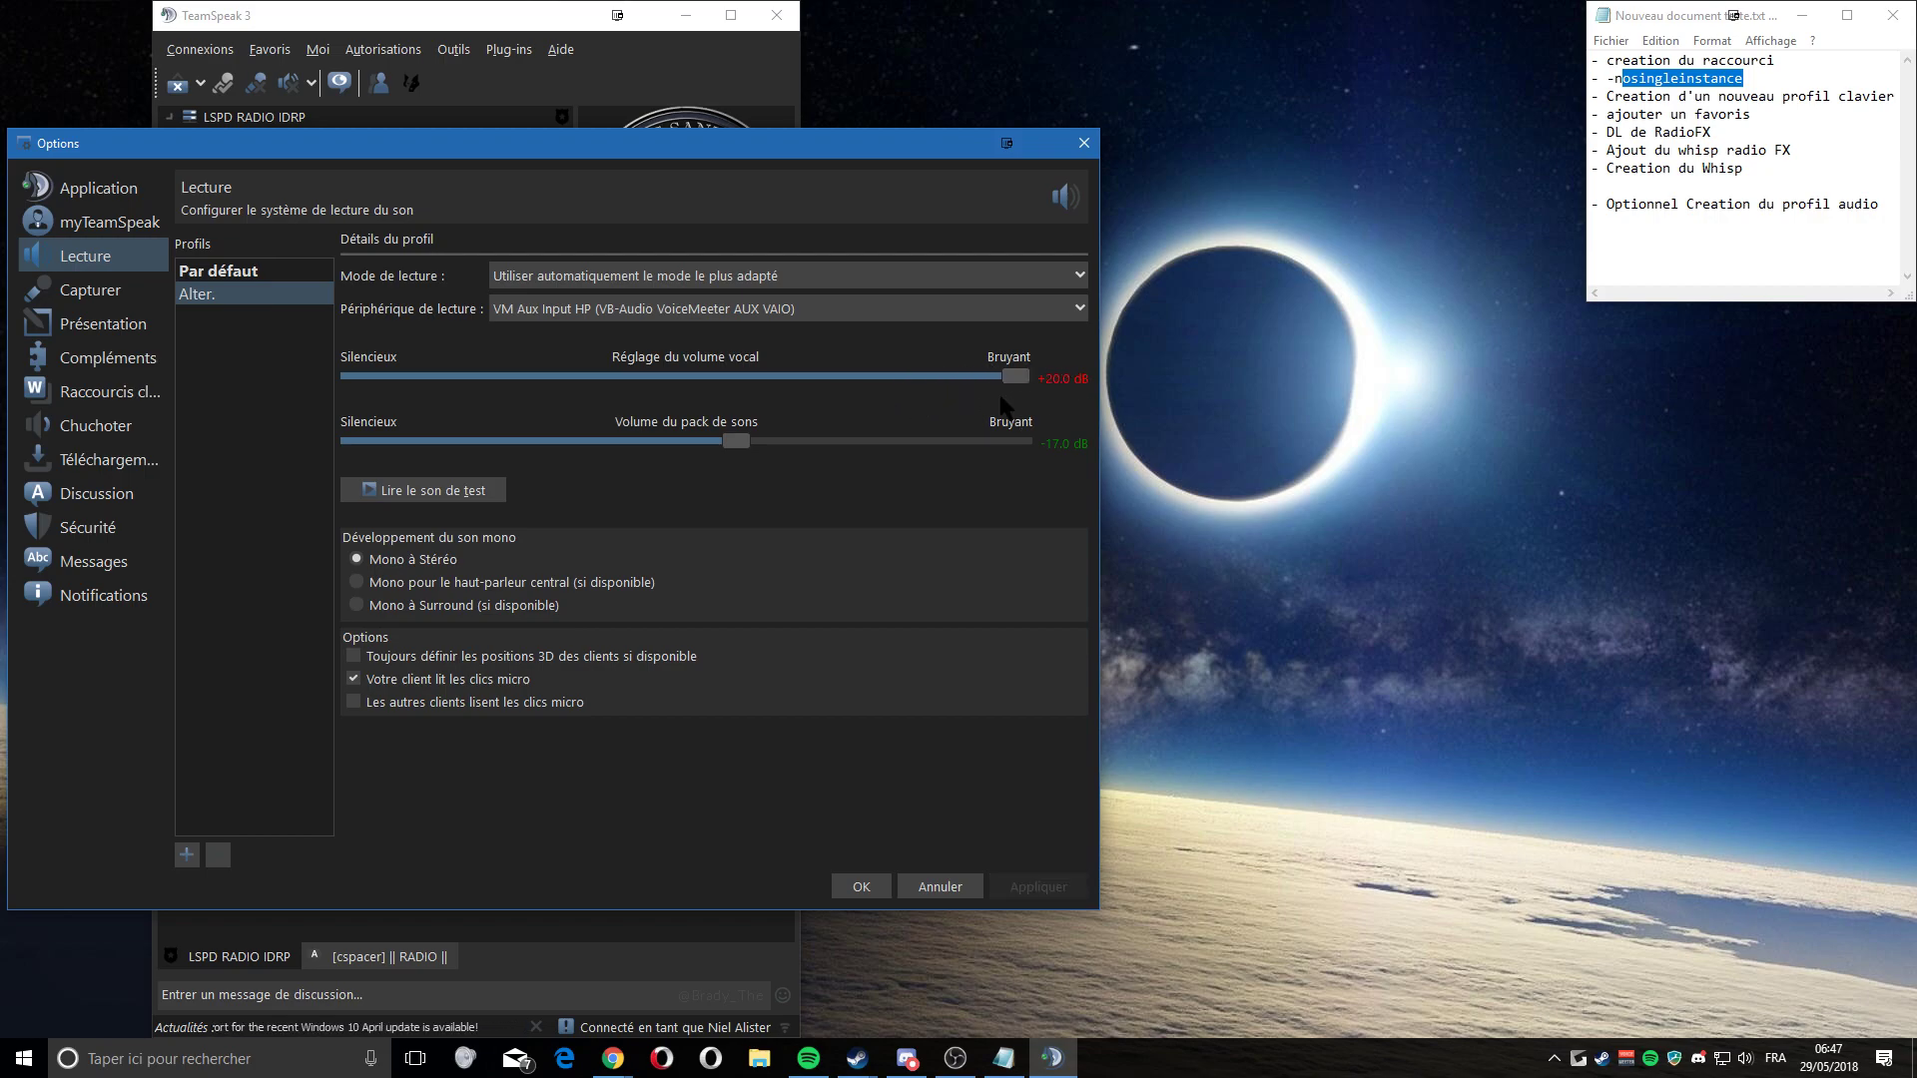
{"action": "mouse_move", "coordinate": [1024, 379]}
{"action": "left_mouse_down"}
{"action": "mouse_move", "coordinate": [934, 378]}
{"action": "mouse_move", "coordinate": [1028, 378]}
{"action": "left_mouse_up"}
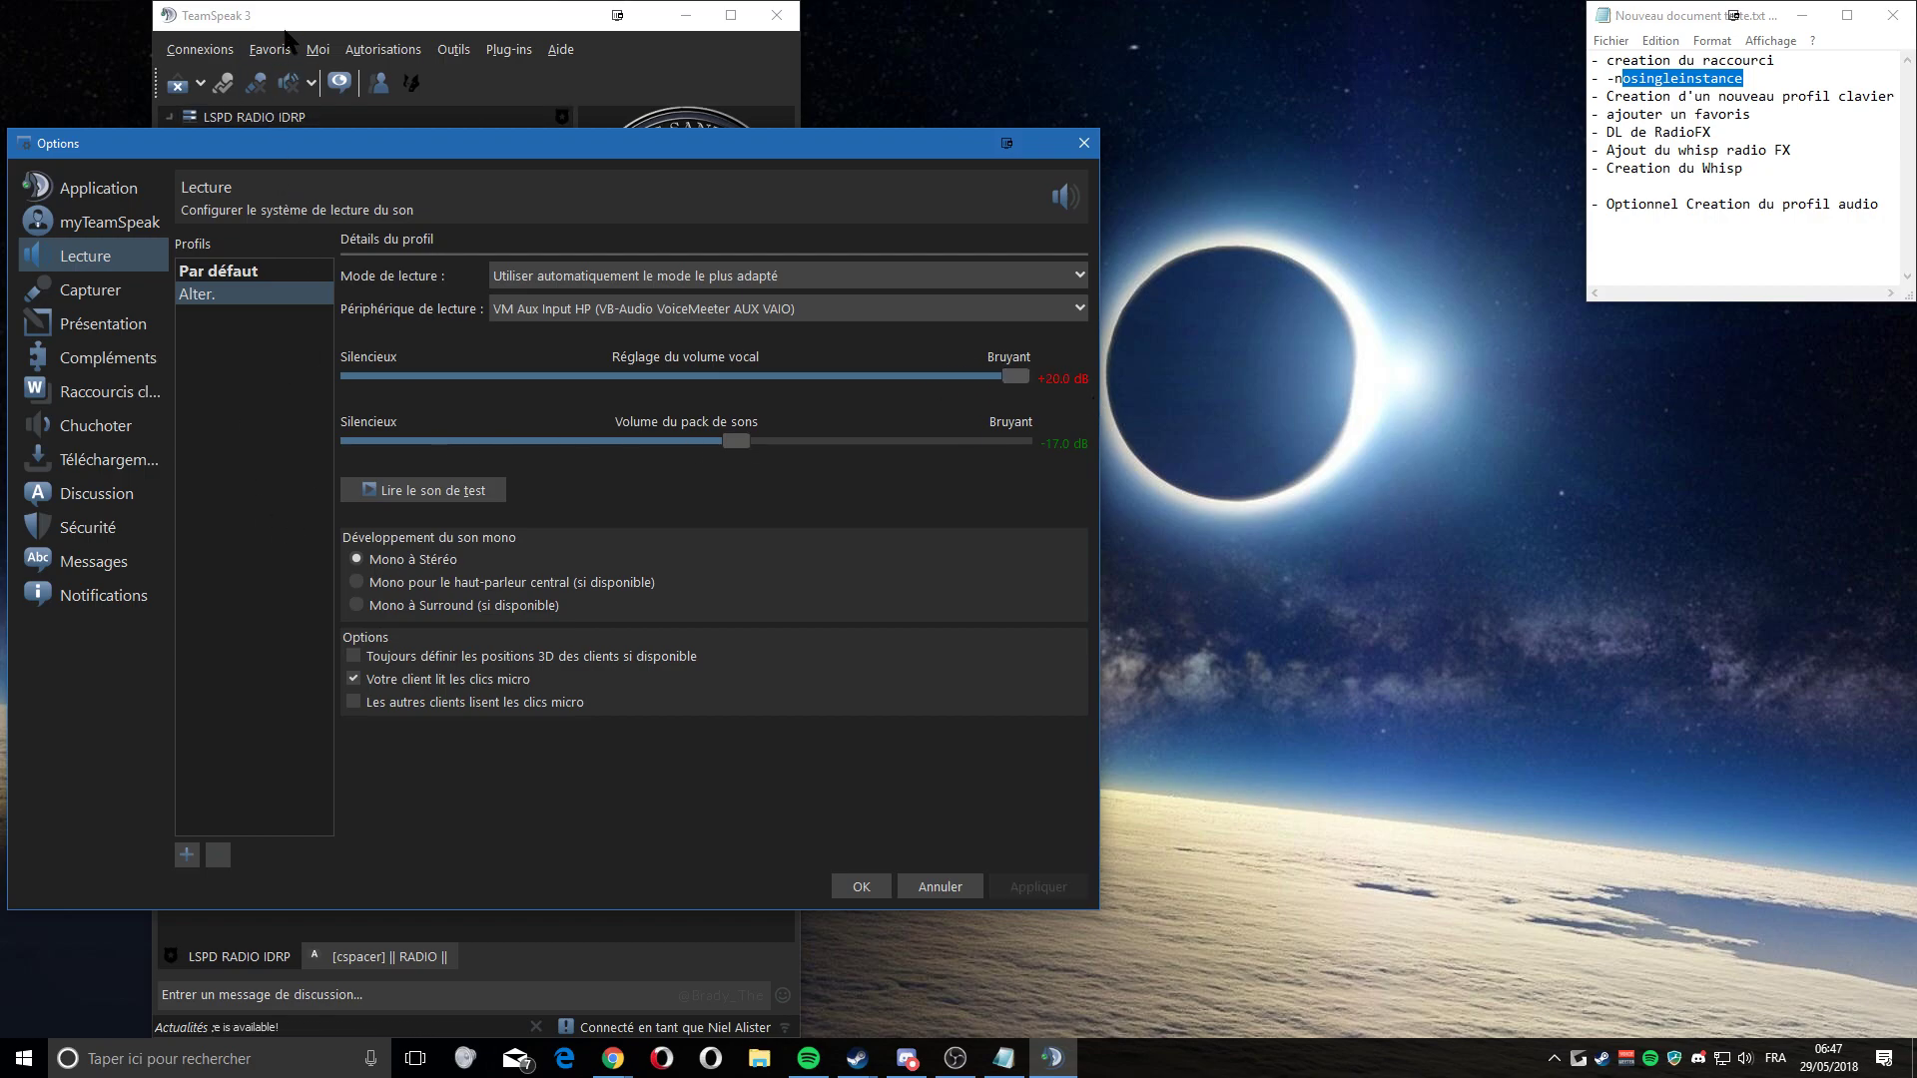
{"action": "left_click_drag", "start_coordinate": [355, 143], "coordinate": [963, 182]}
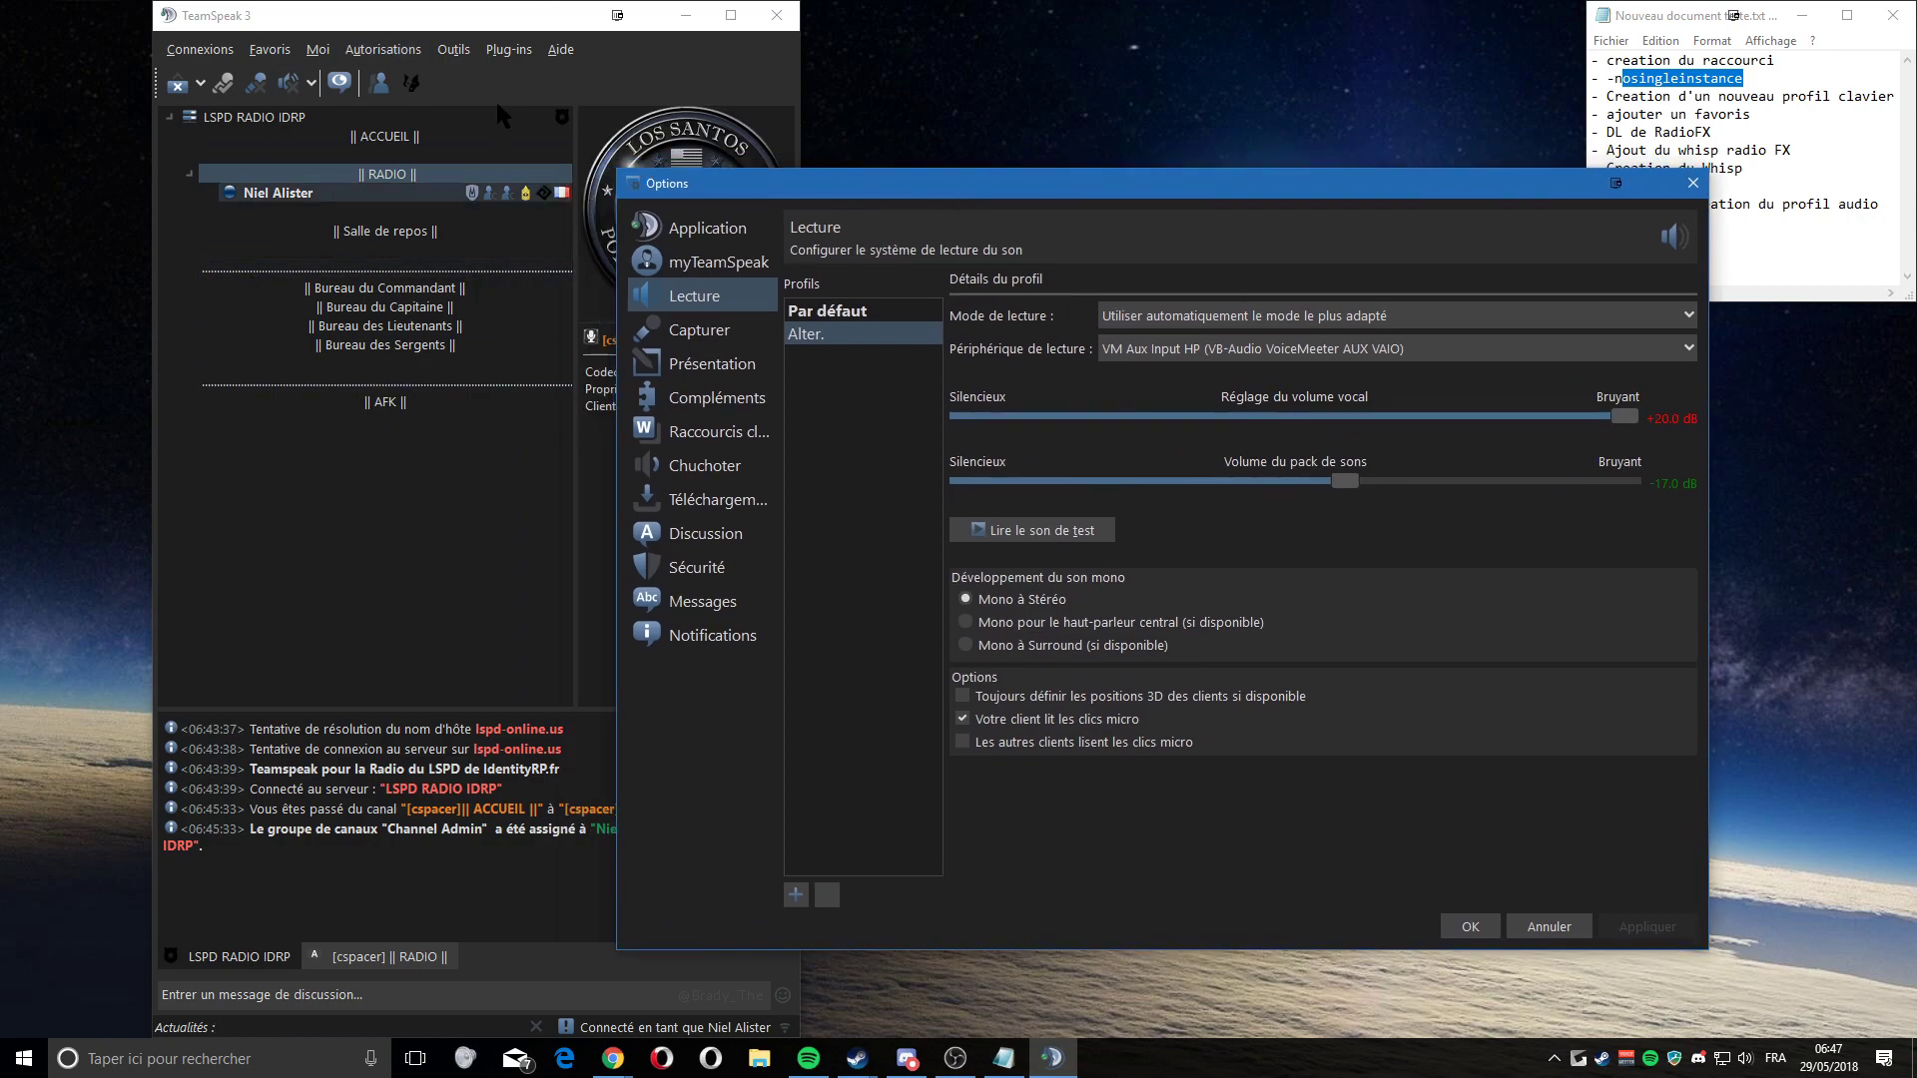
{"action": "left_click_drag", "start_coordinate": [826, 188], "coordinate": [374, 145]}
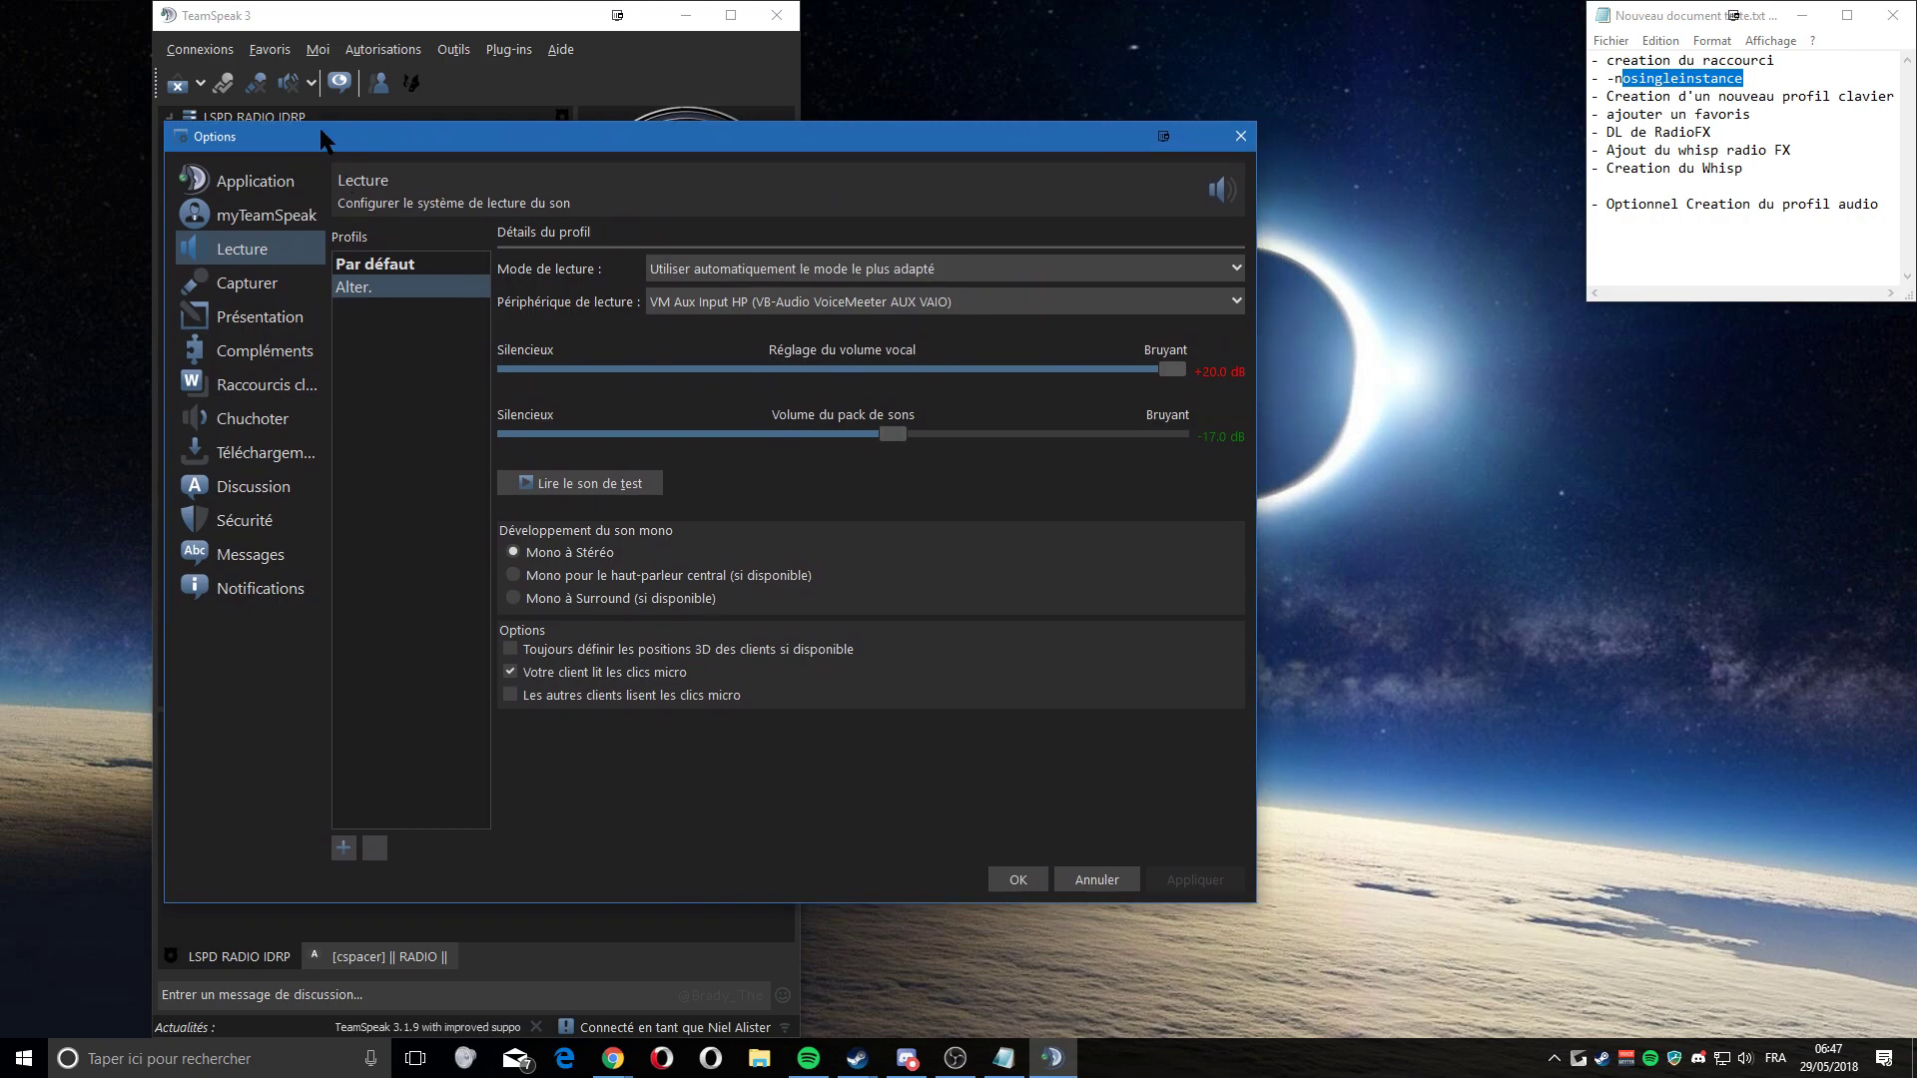
{"action": "left_click", "coordinate": [1018, 880]}
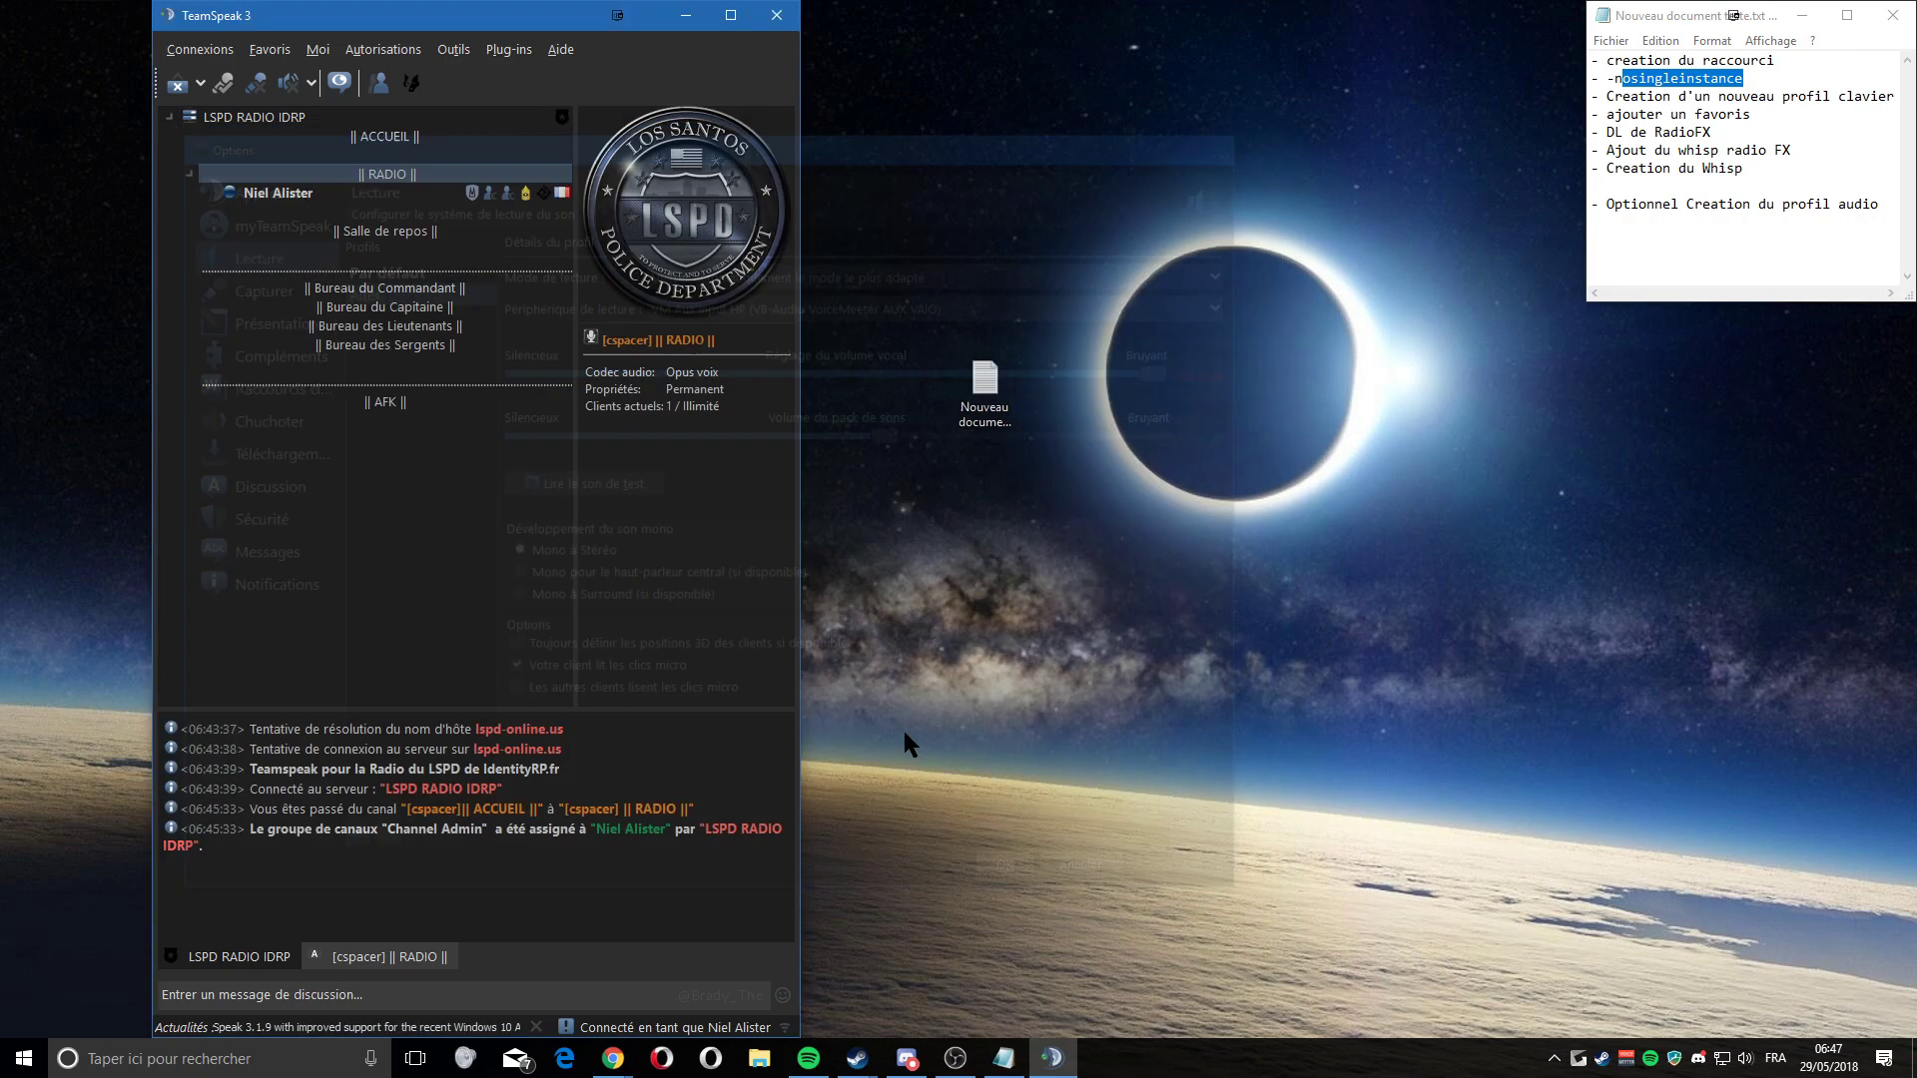
- Open the favourites manager, collapse the DIVERS folder and set the LSPD IDRP favourite's playback profile (Profil de lecture) to Alter
{"action": "left_click", "coordinate": [259, 55]}
{"action": "left_click", "coordinate": [268, 92]}
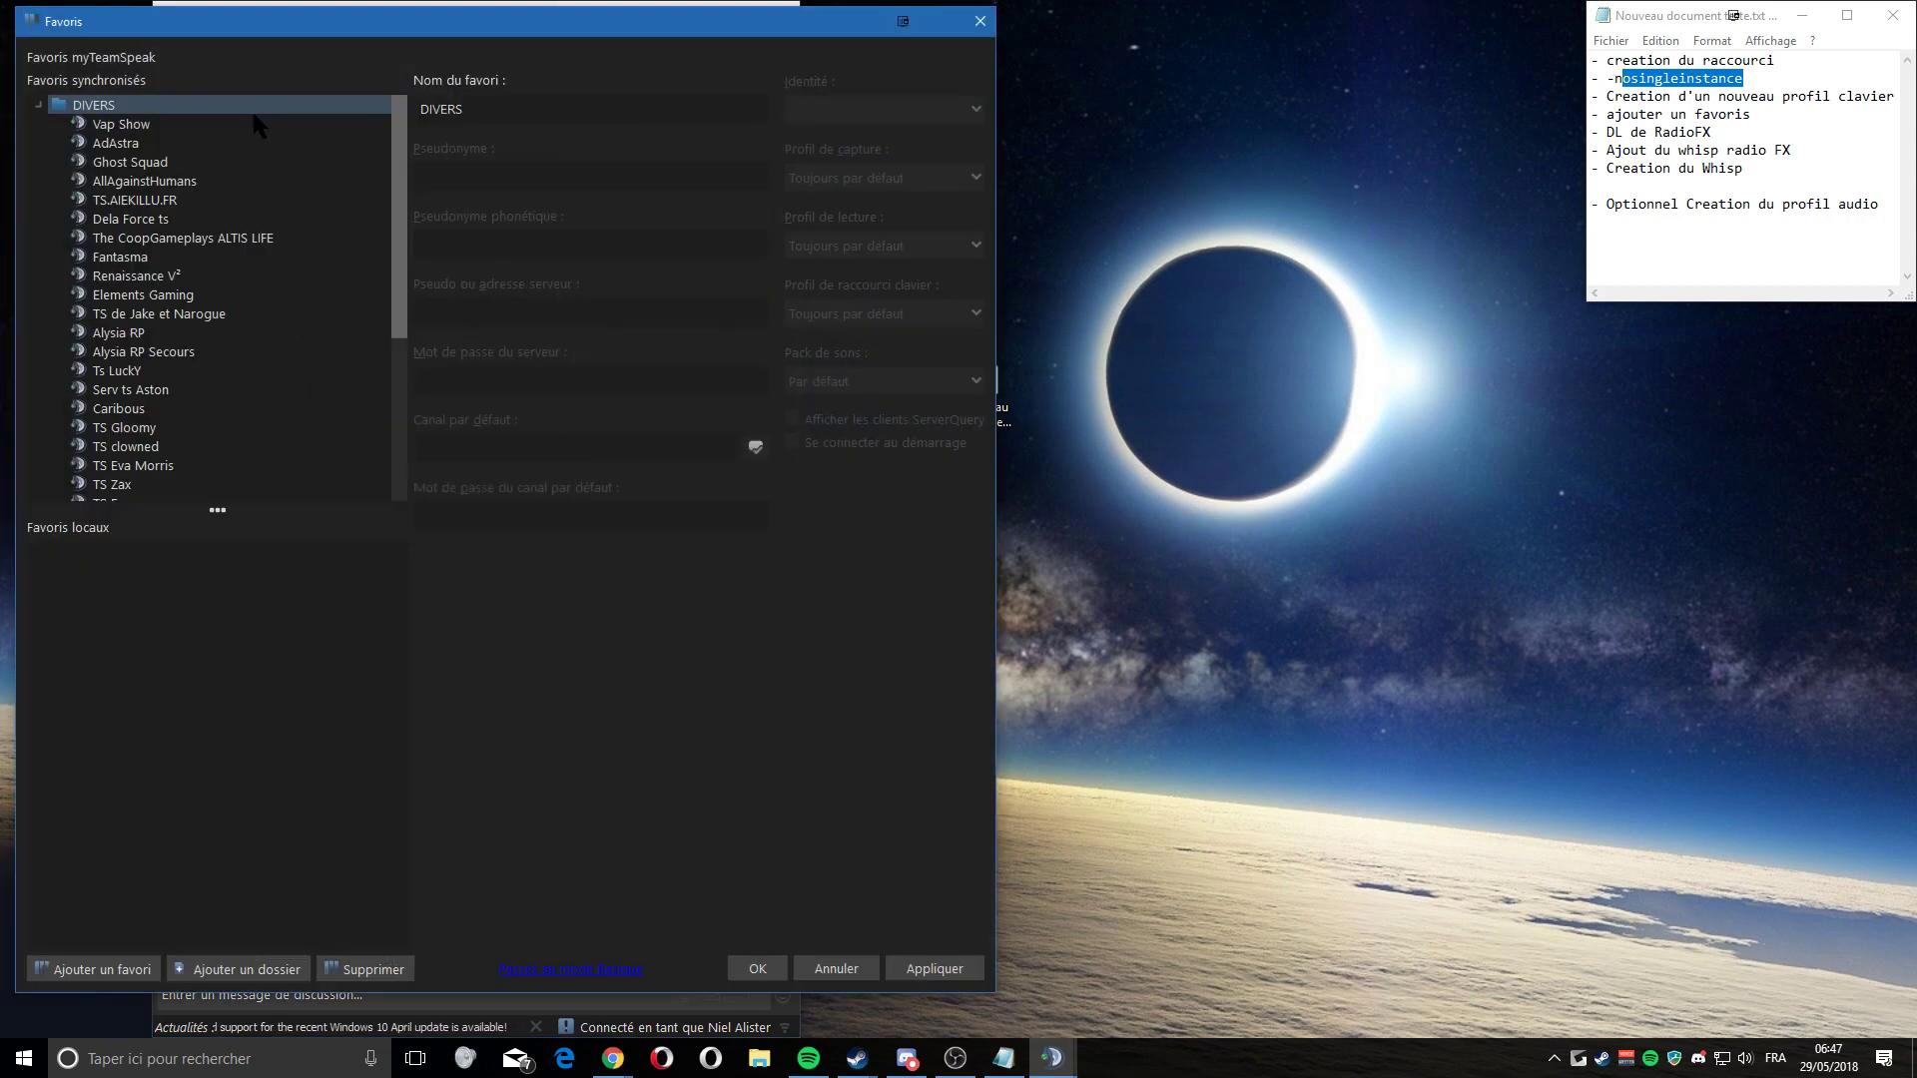
{"action": "double_click", "coordinate": [95, 106]}
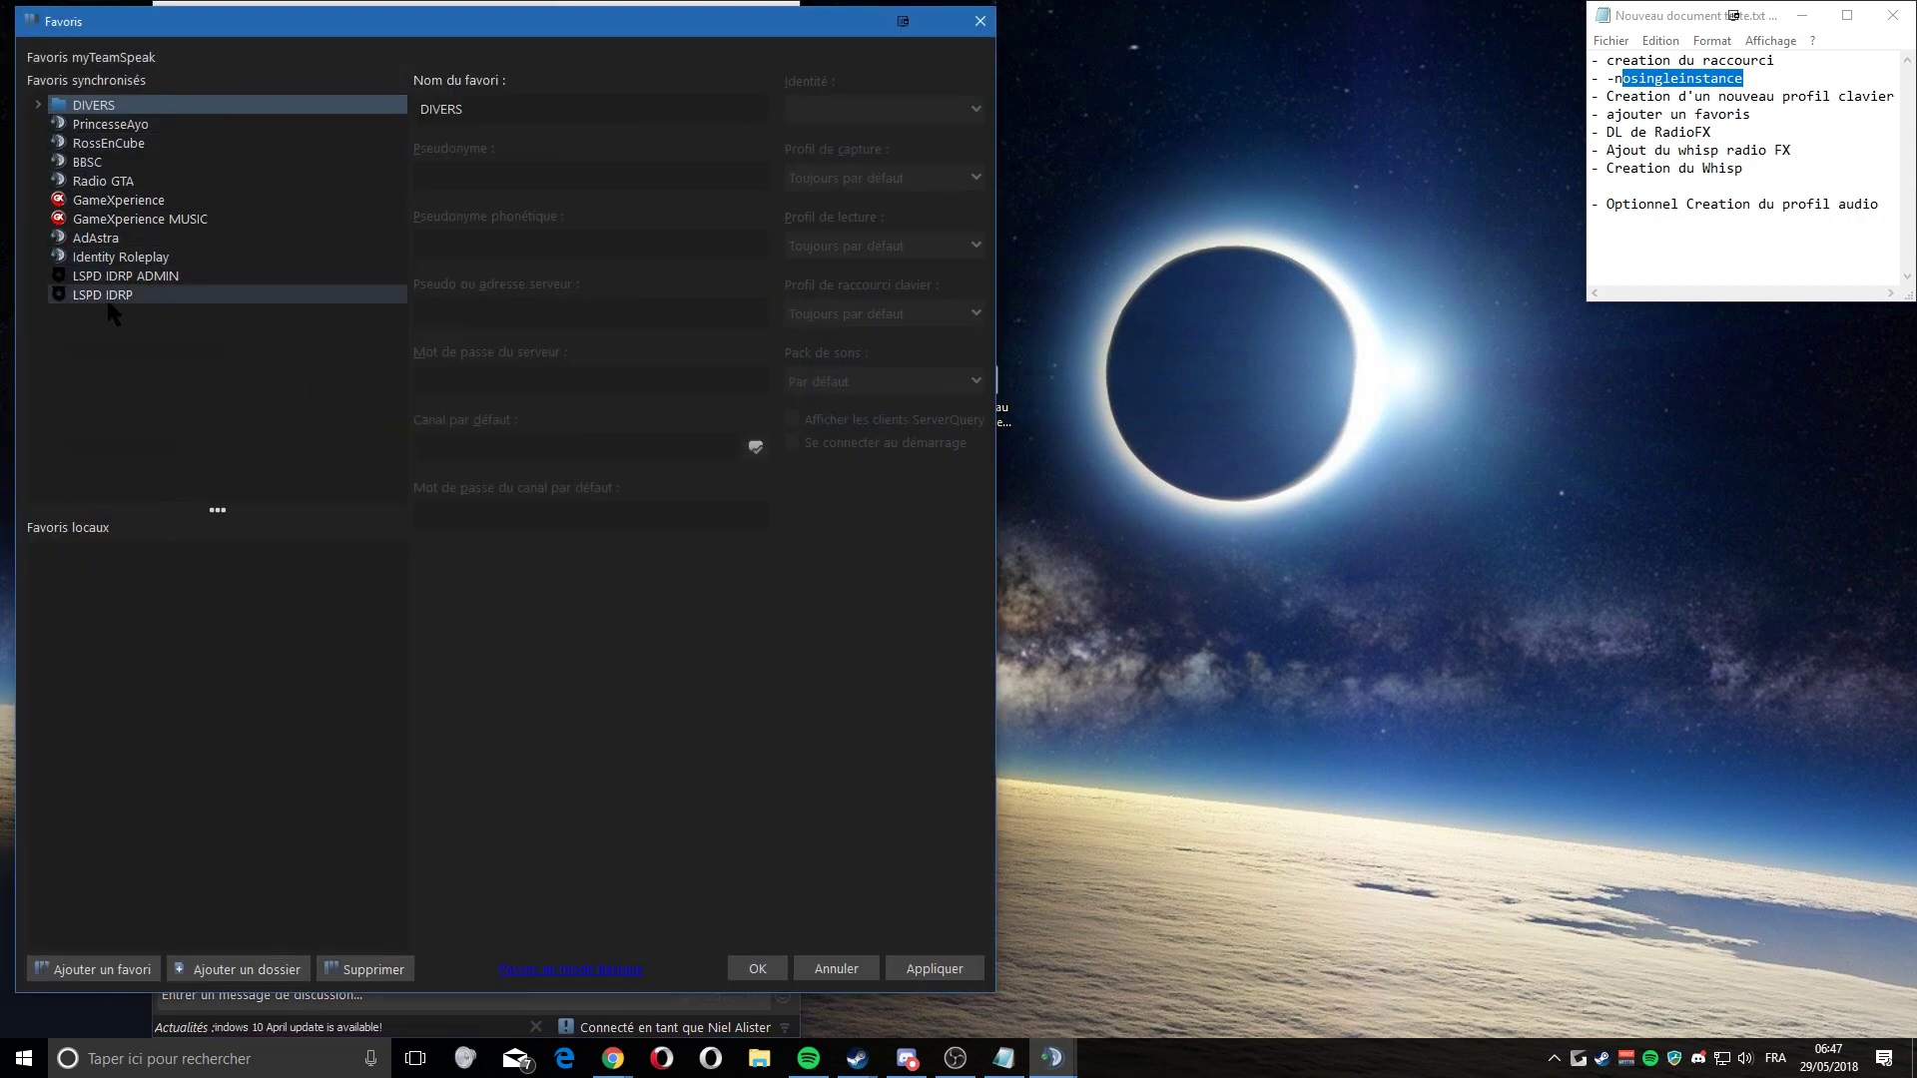
{"action": "left_click", "coordinate": [109, 298]}
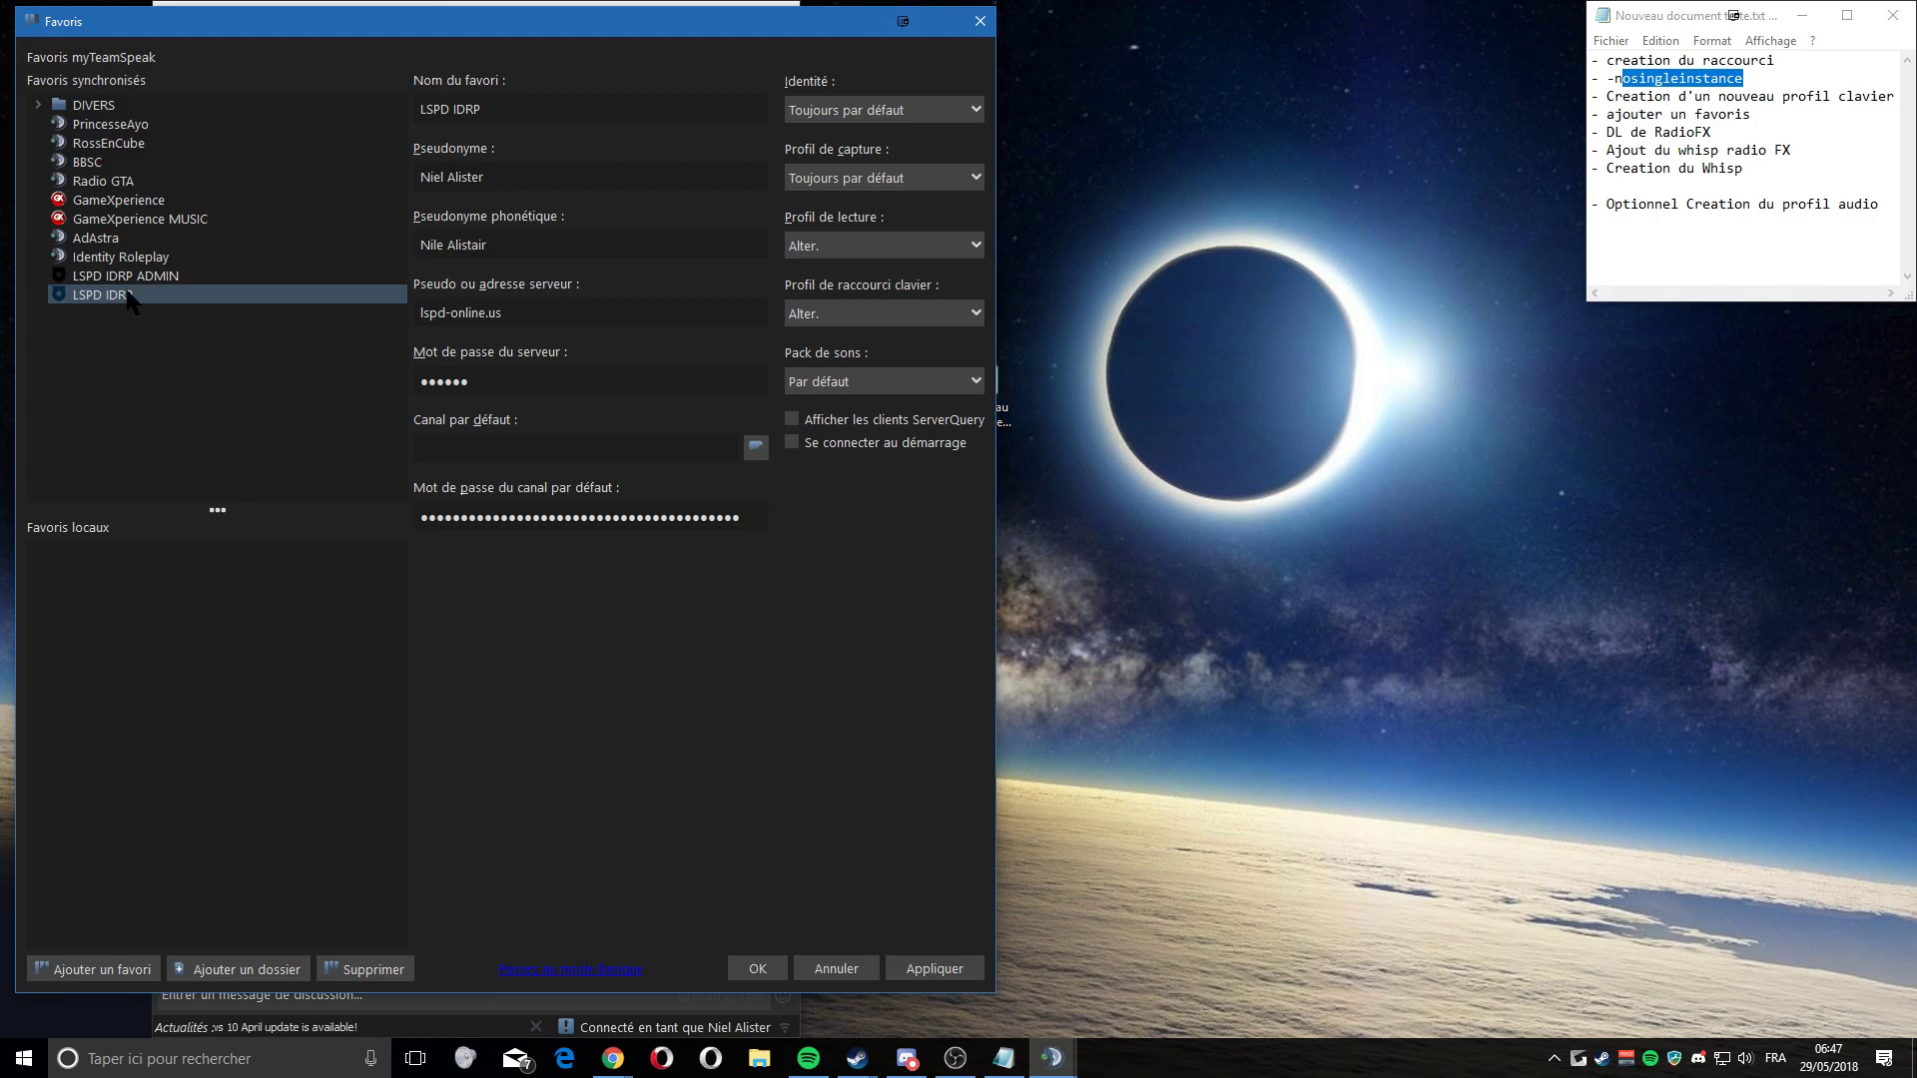
{"action": "left_click", "coordinate": [844, 248]}
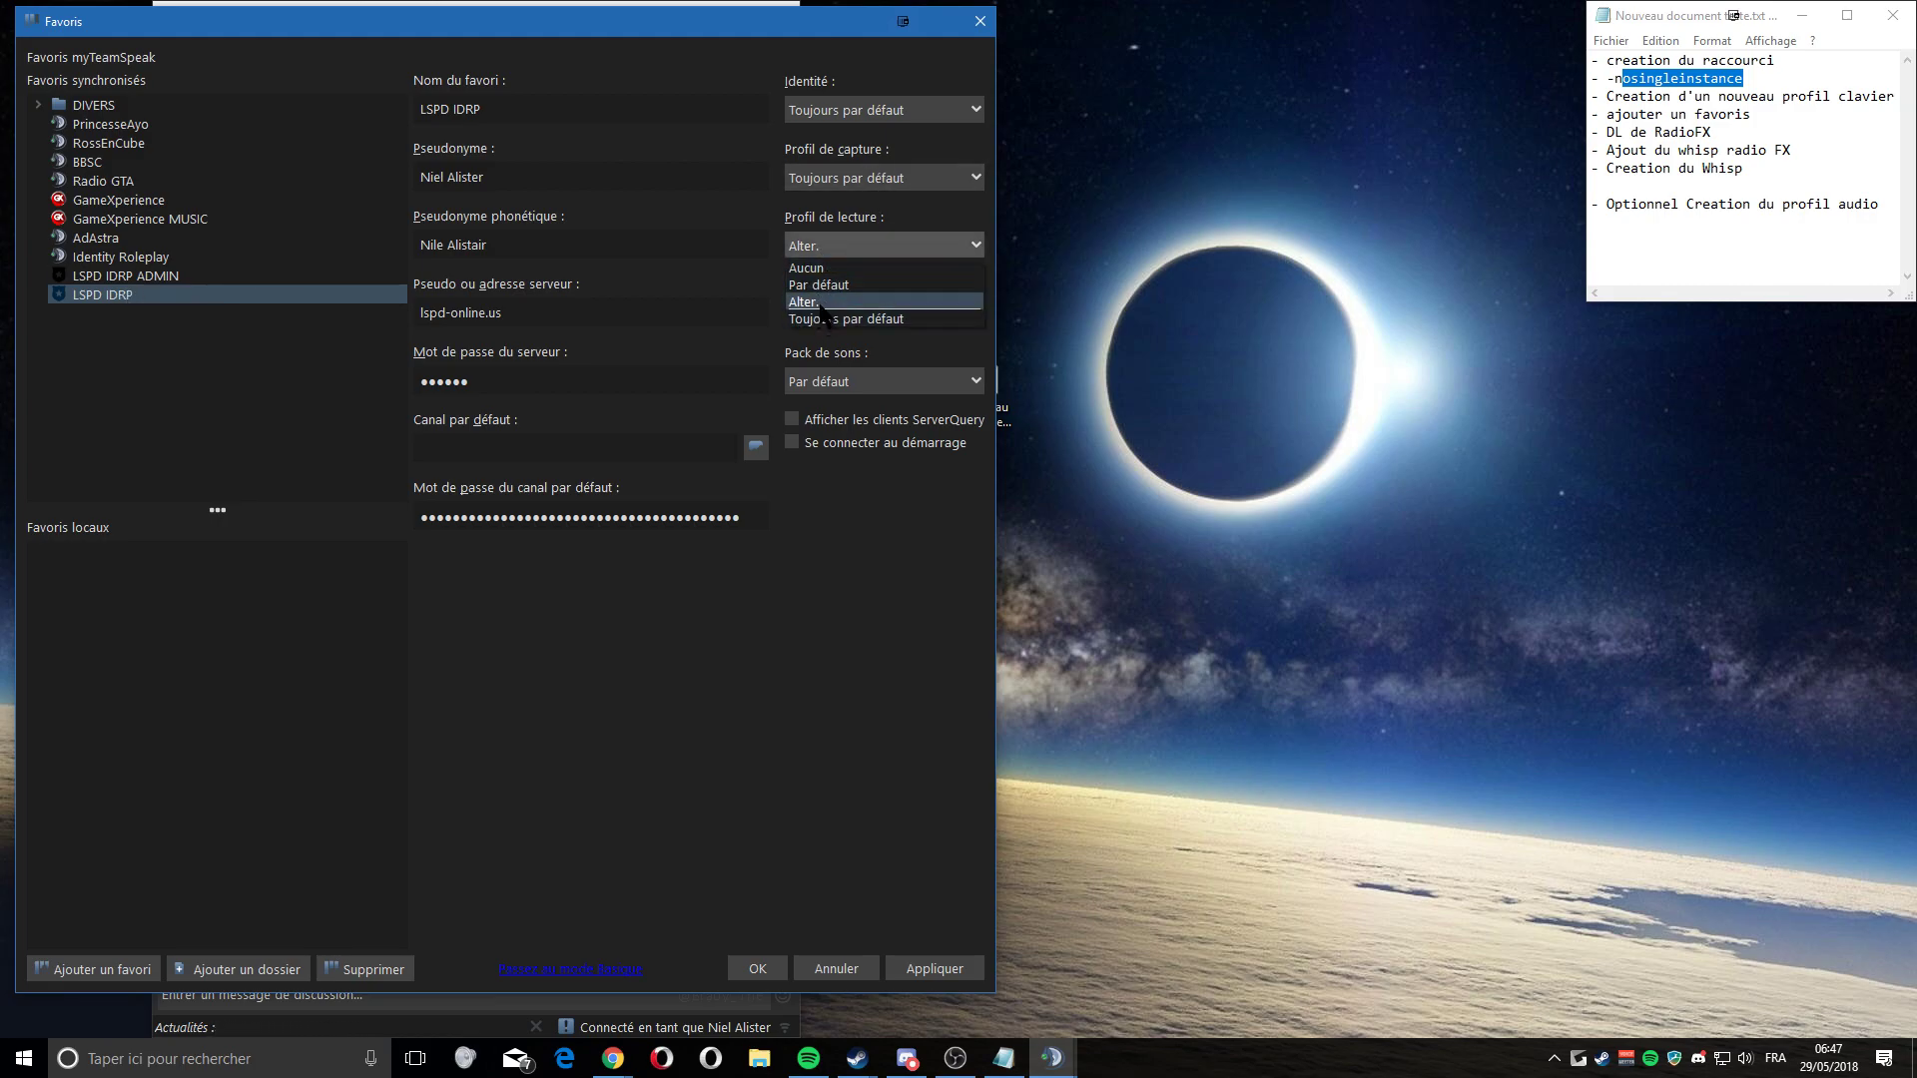
{"action": "left_click", "coordinate": [821, 302]}
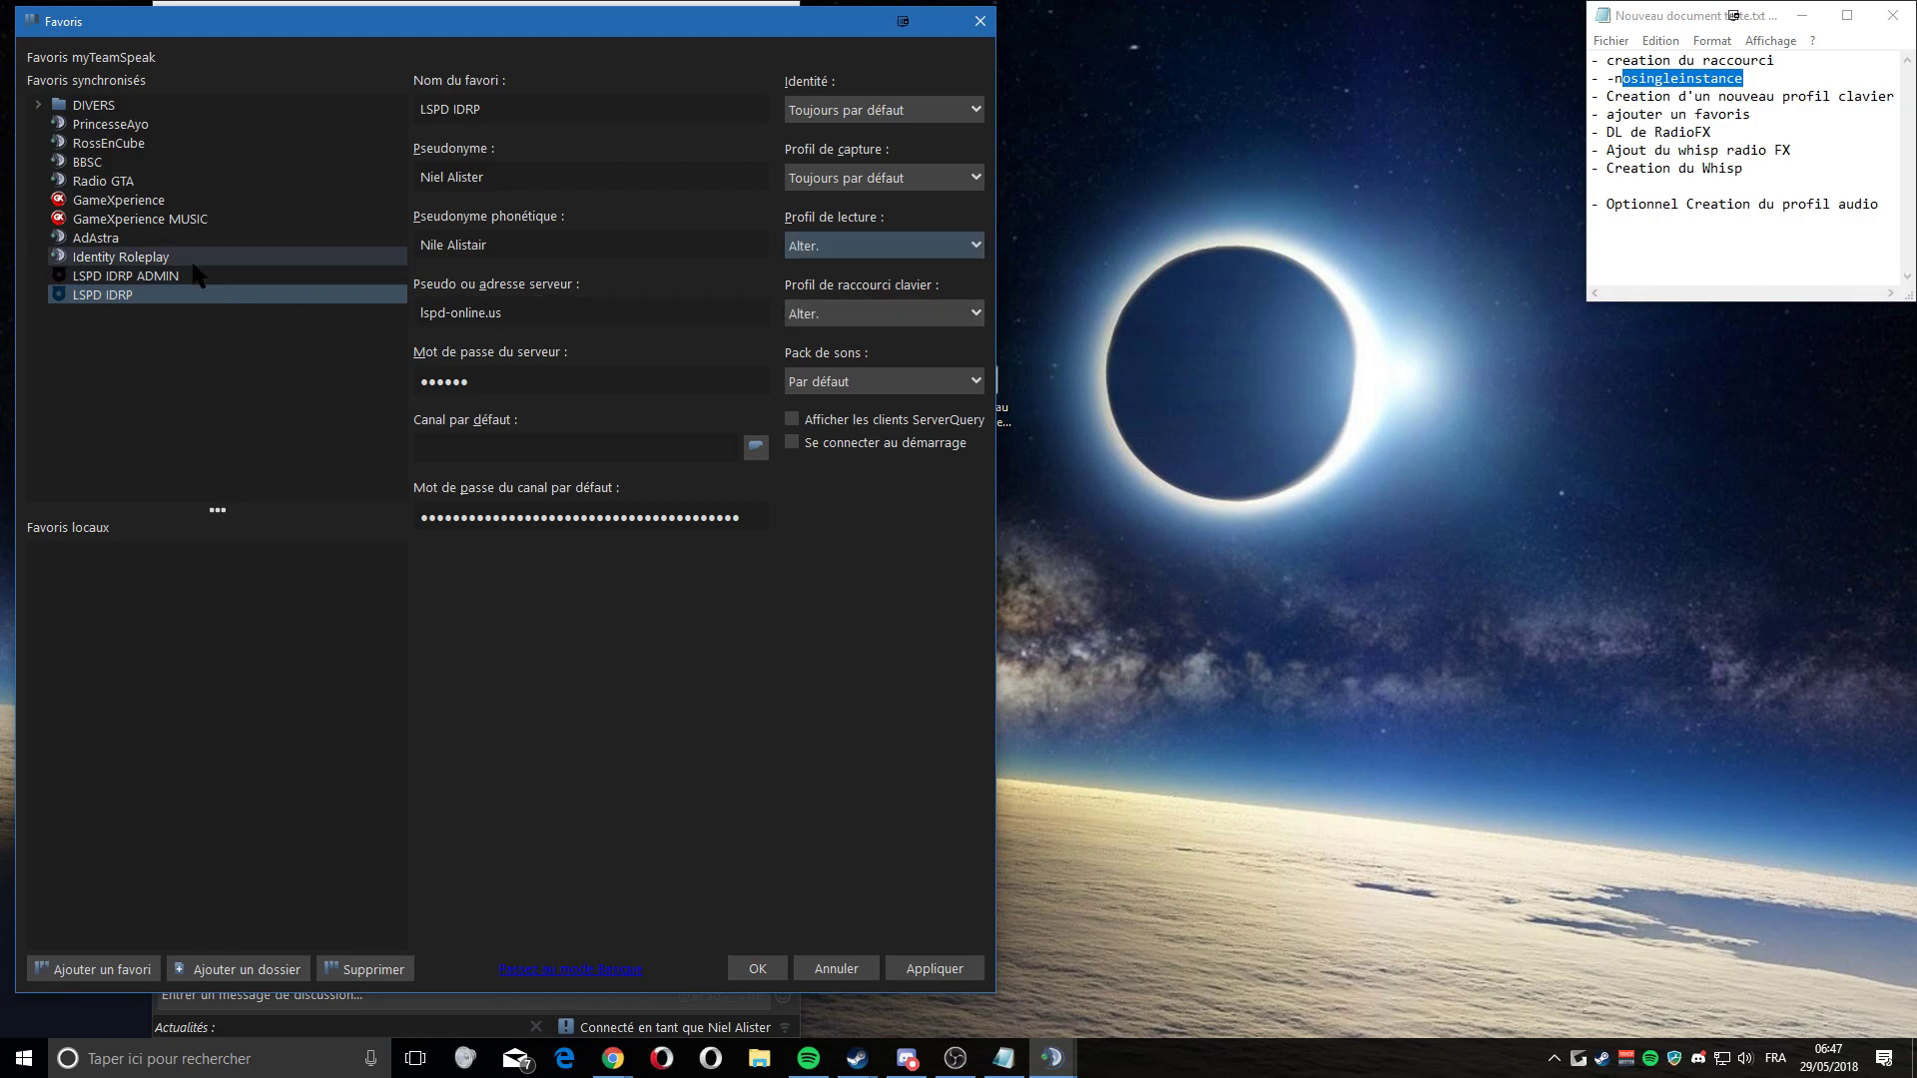
- Check the Identity Roleplay favourite's profiles, choose Alter. for both playback and keyboard shortcut profiles of the LSPD IDRP favourite, and confirm the favourites
{"action": "left_click", "coordinate": [119, 258]}
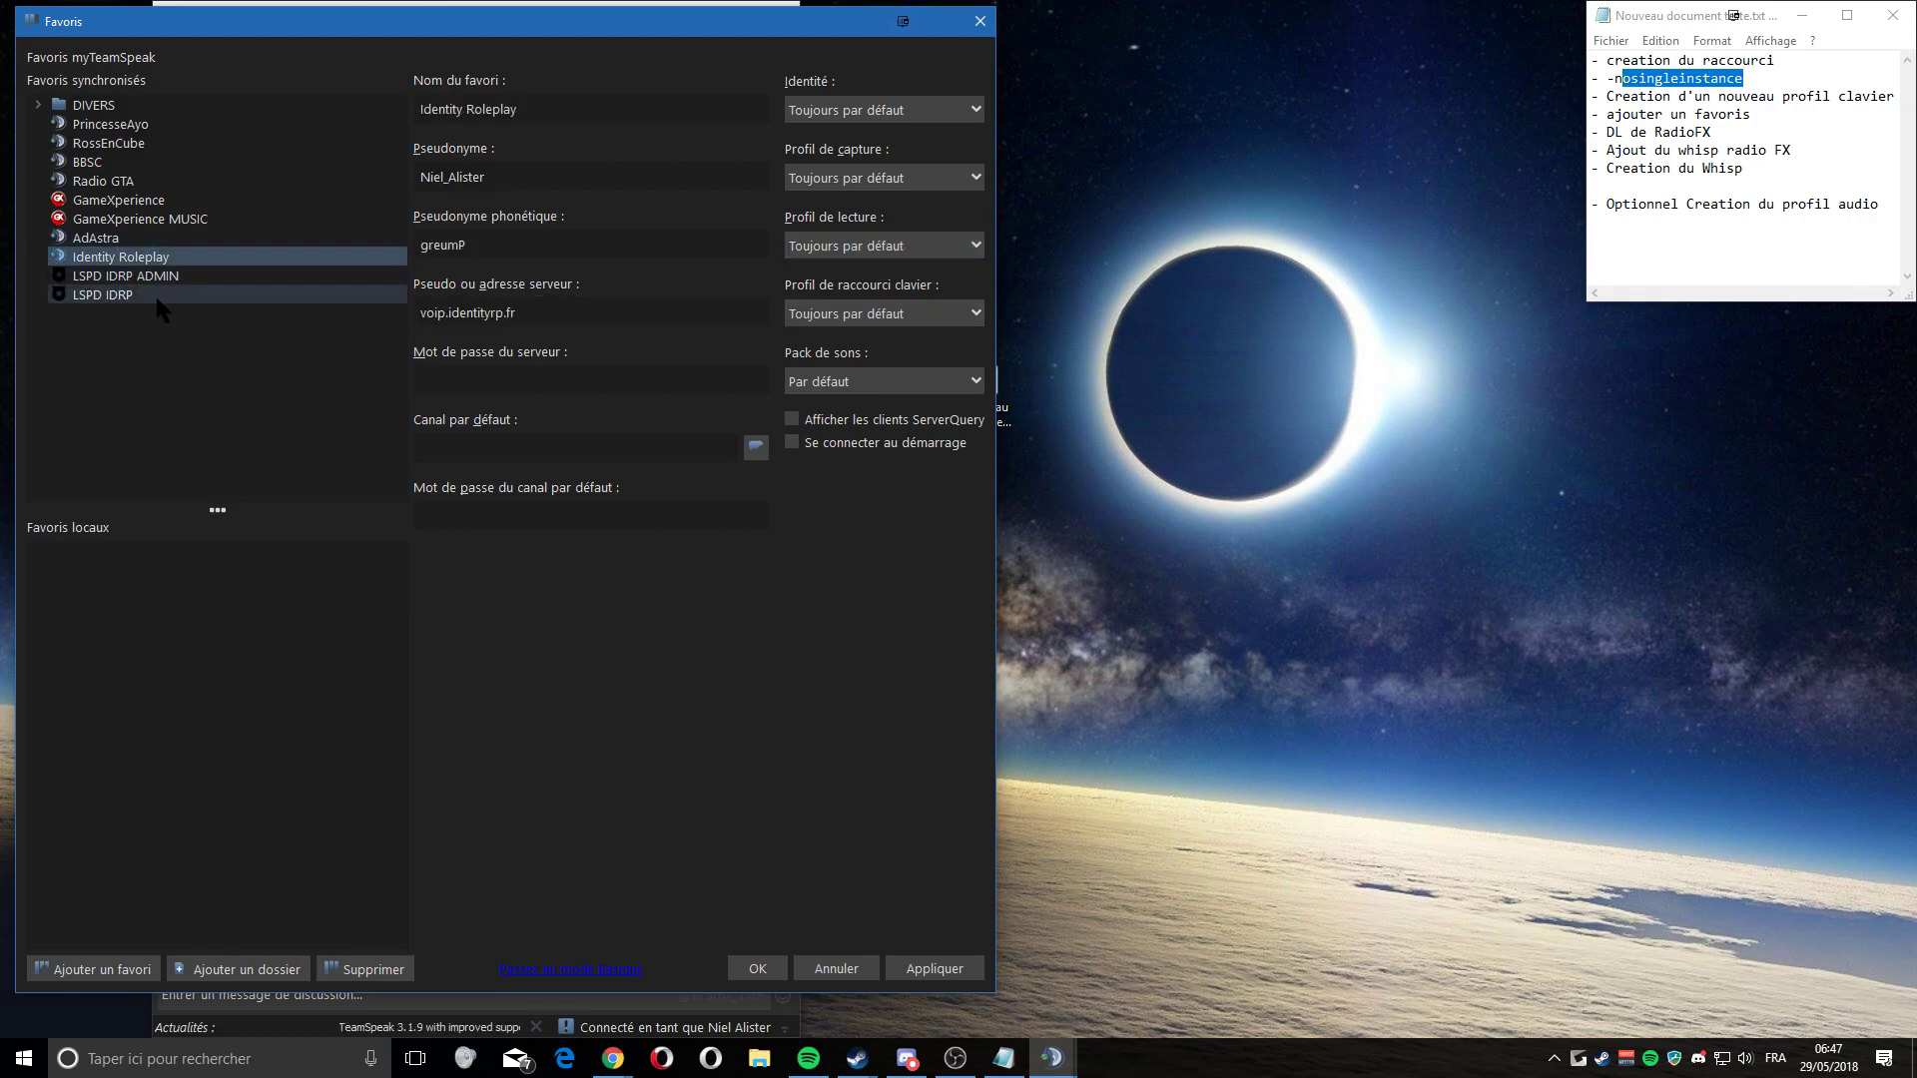
{"action": "left_click", "coordinate": [133, 296]}
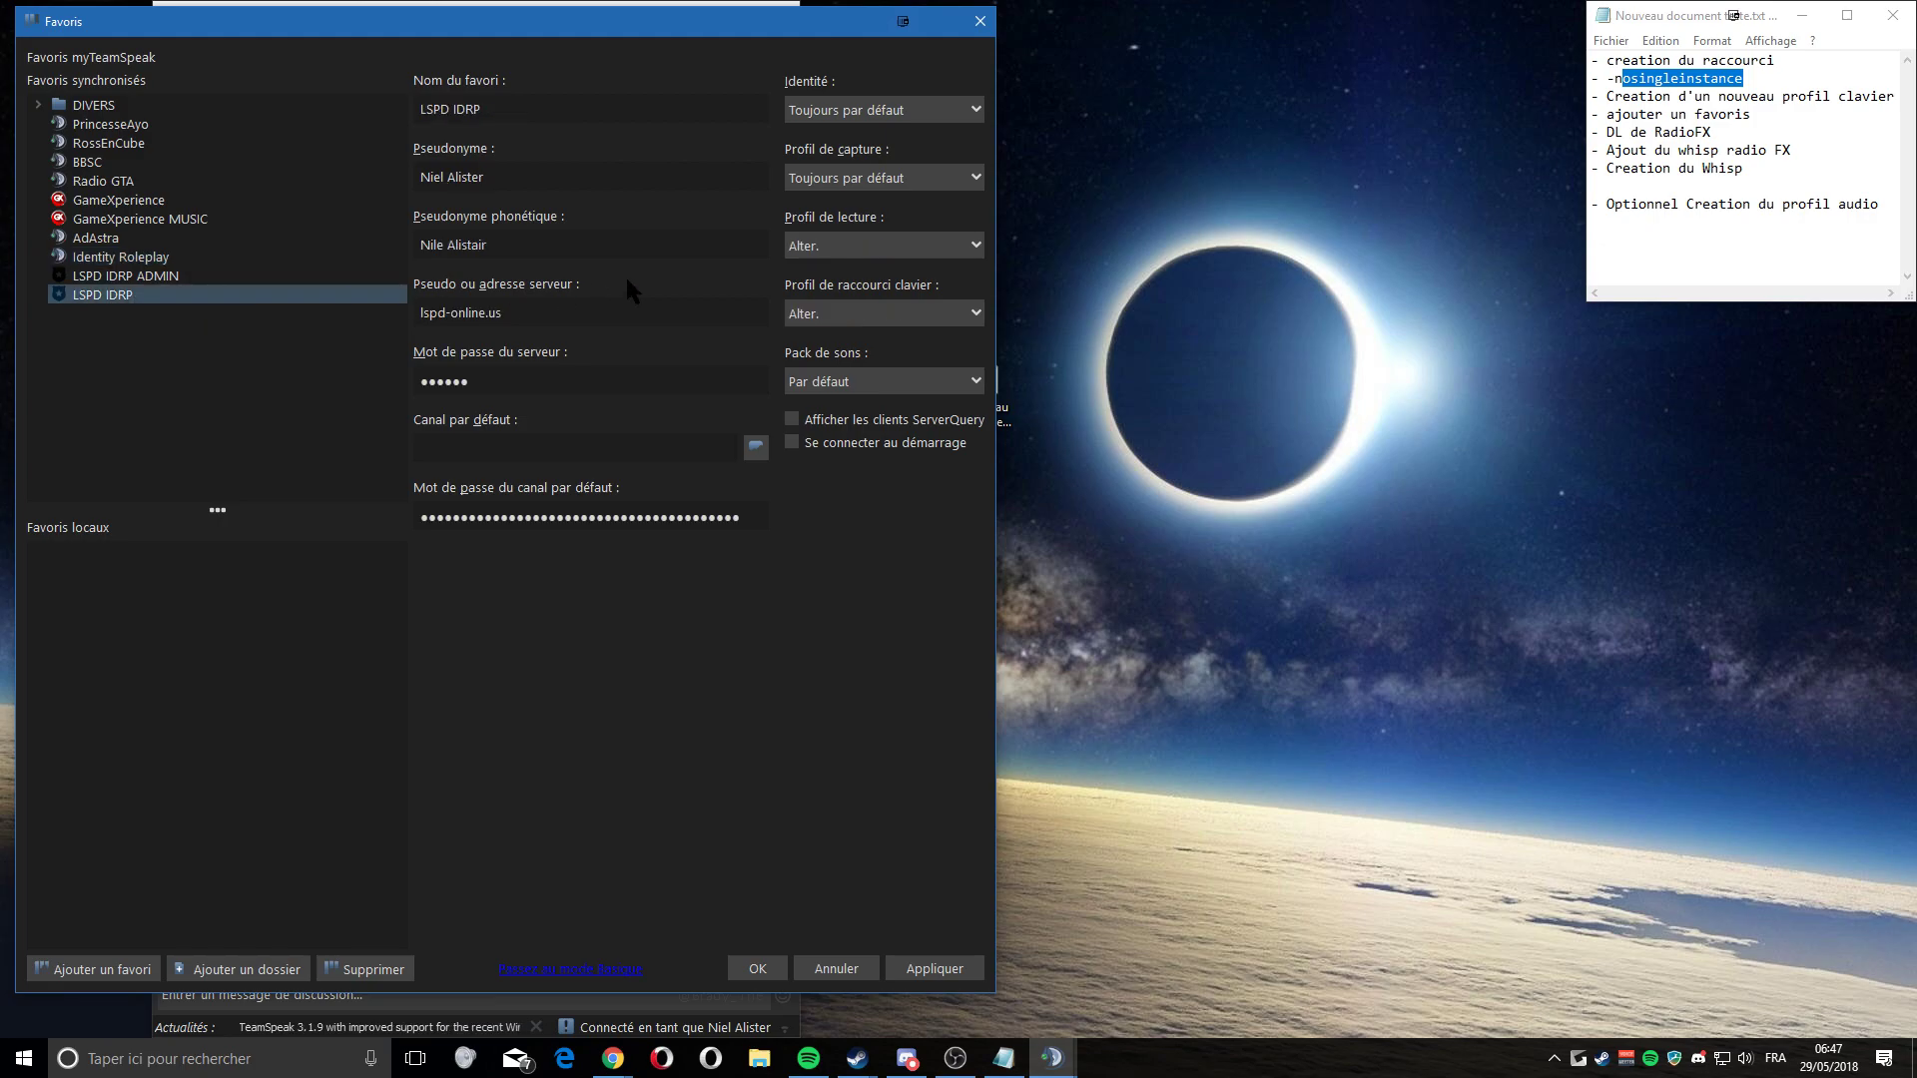
{"action": "left_click", "coordinate": [826, 247]}
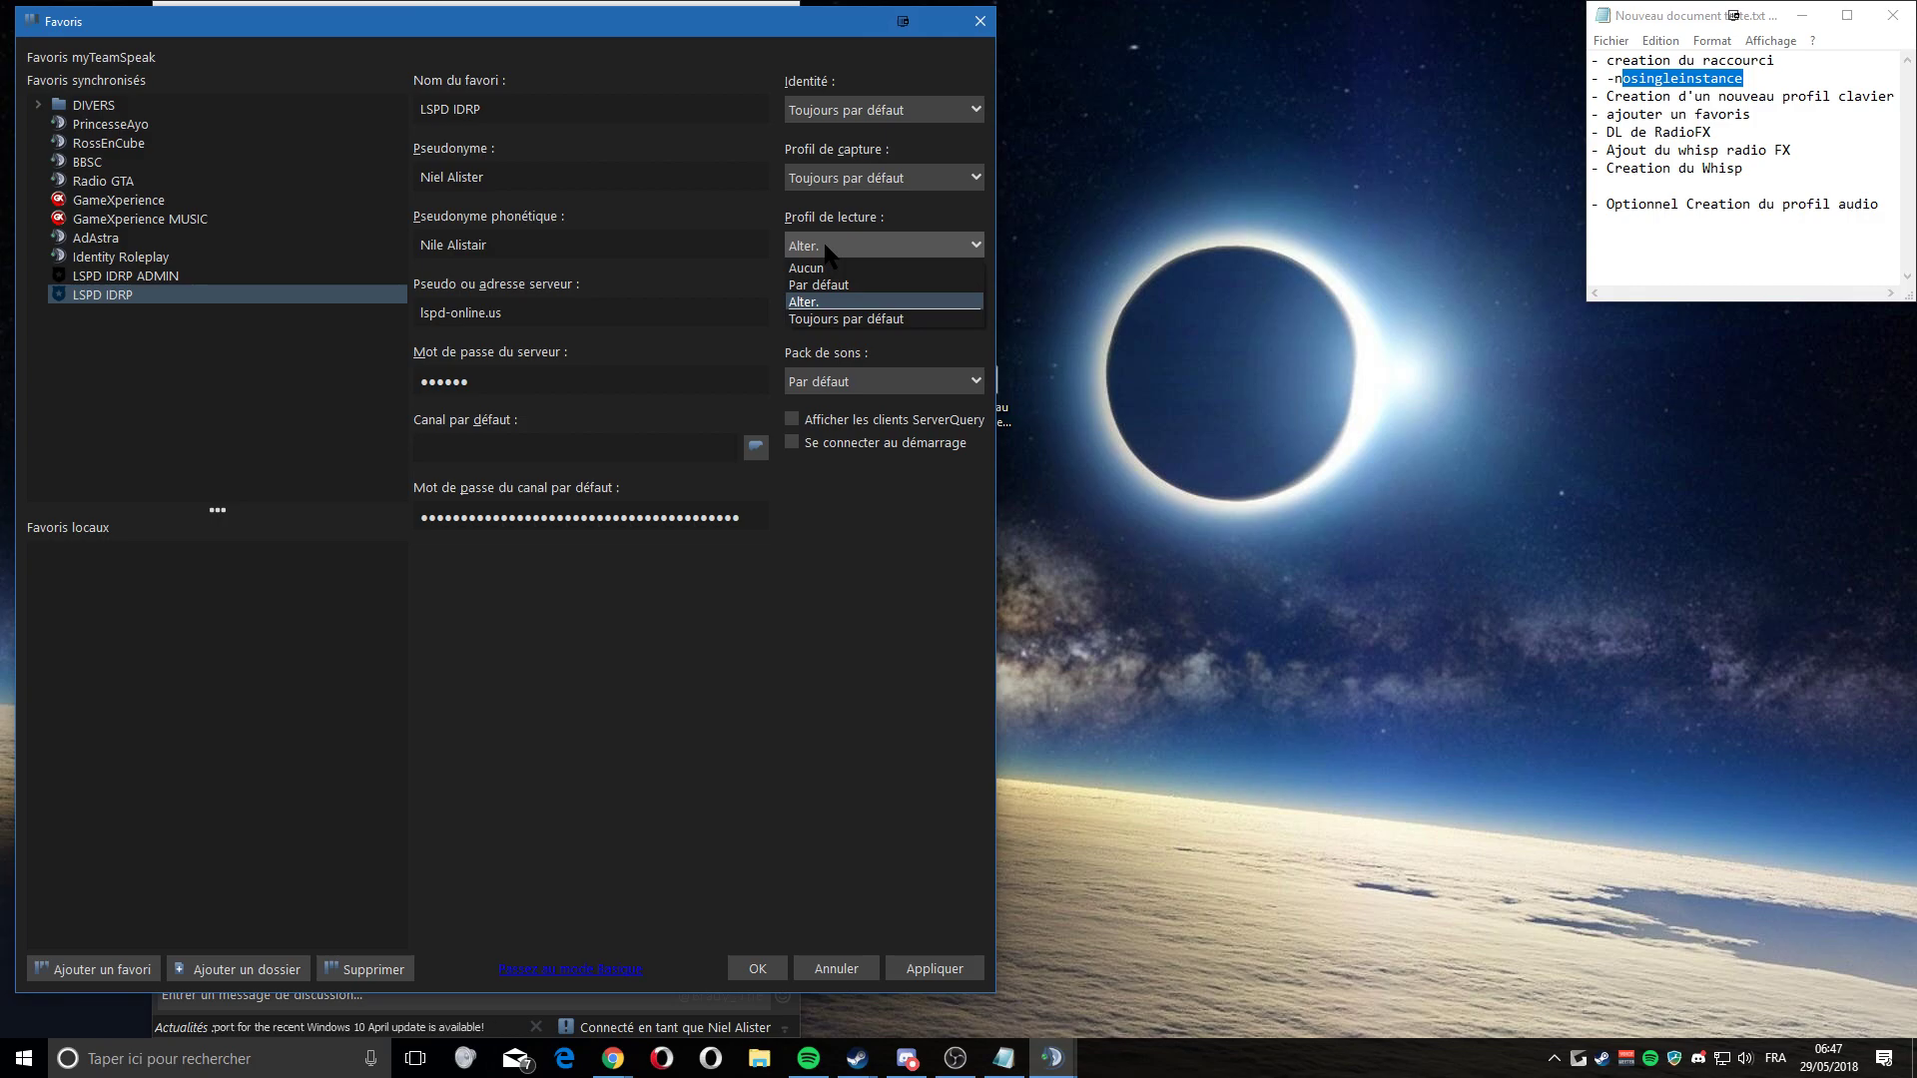
{"action": "left_click", "coordinate": [835, 302]}
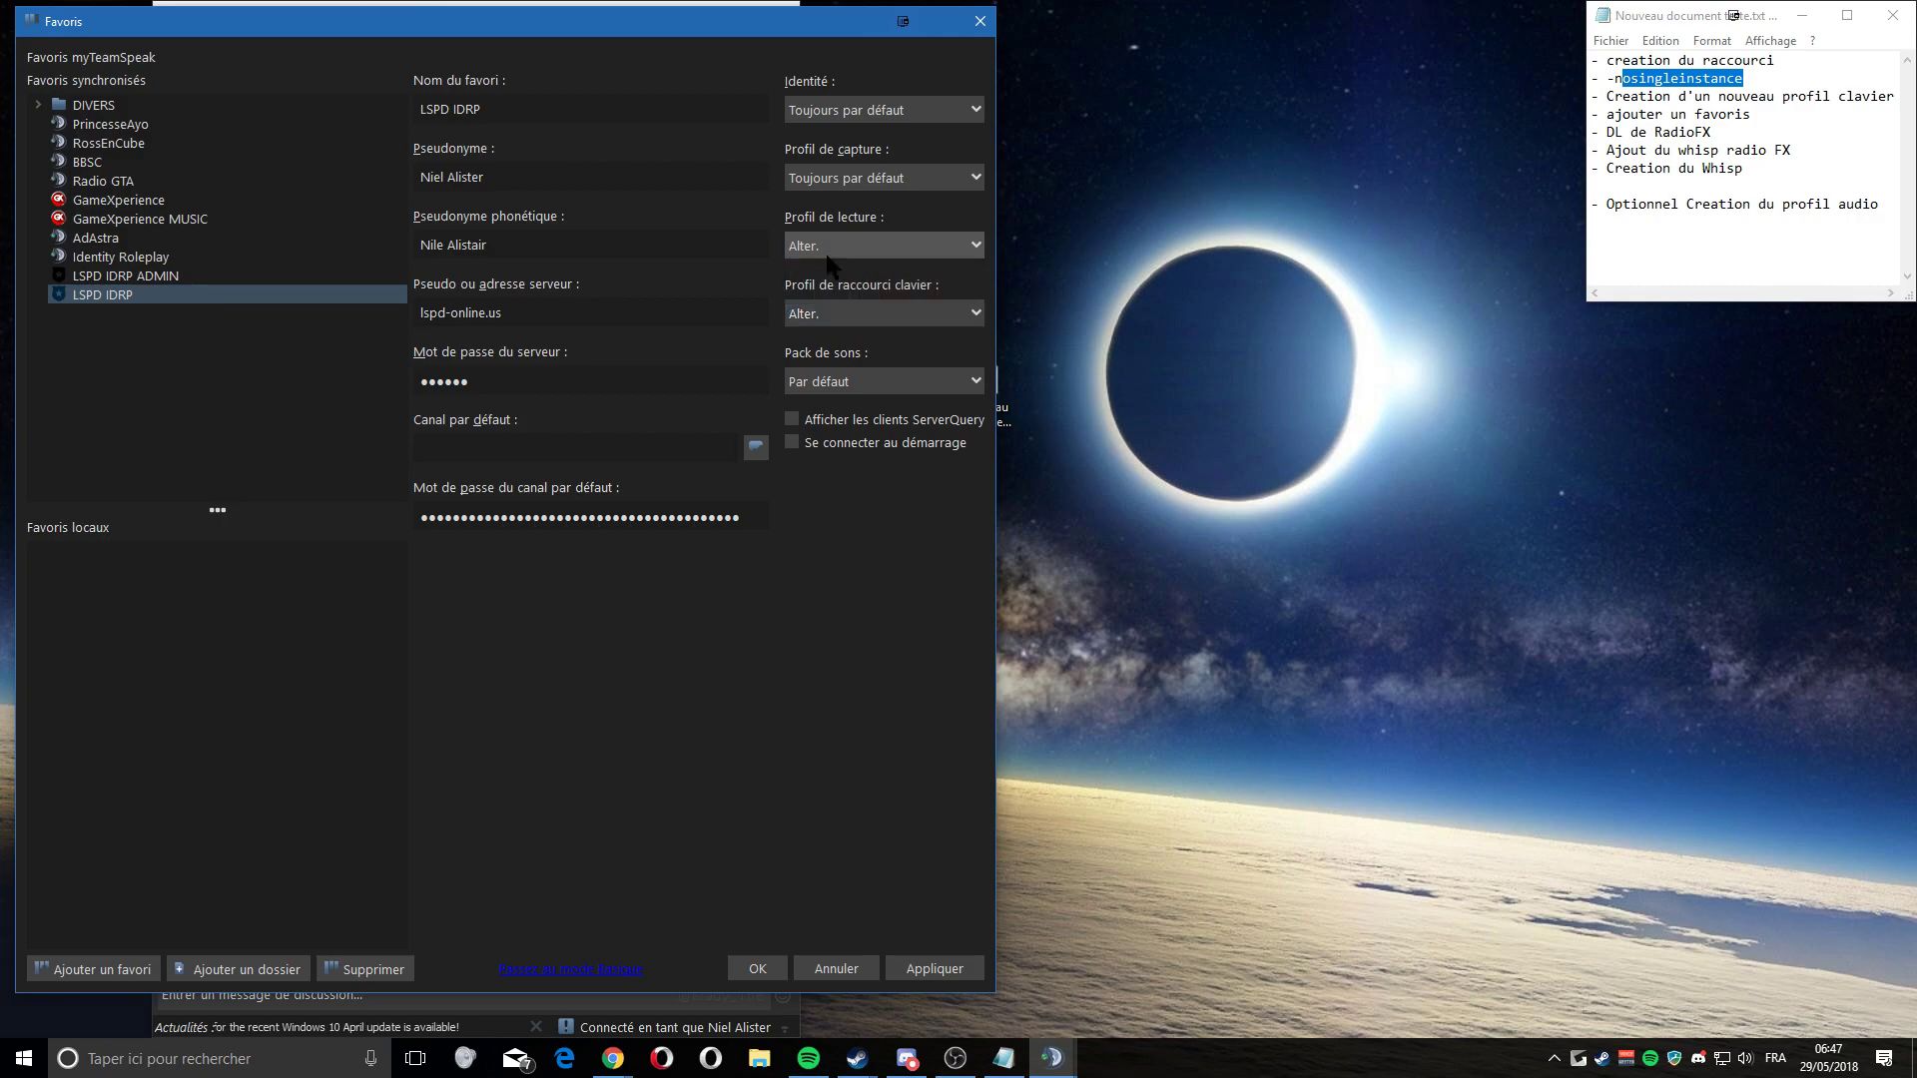
{"action": "left_click", "coordinate": [818, 315]}
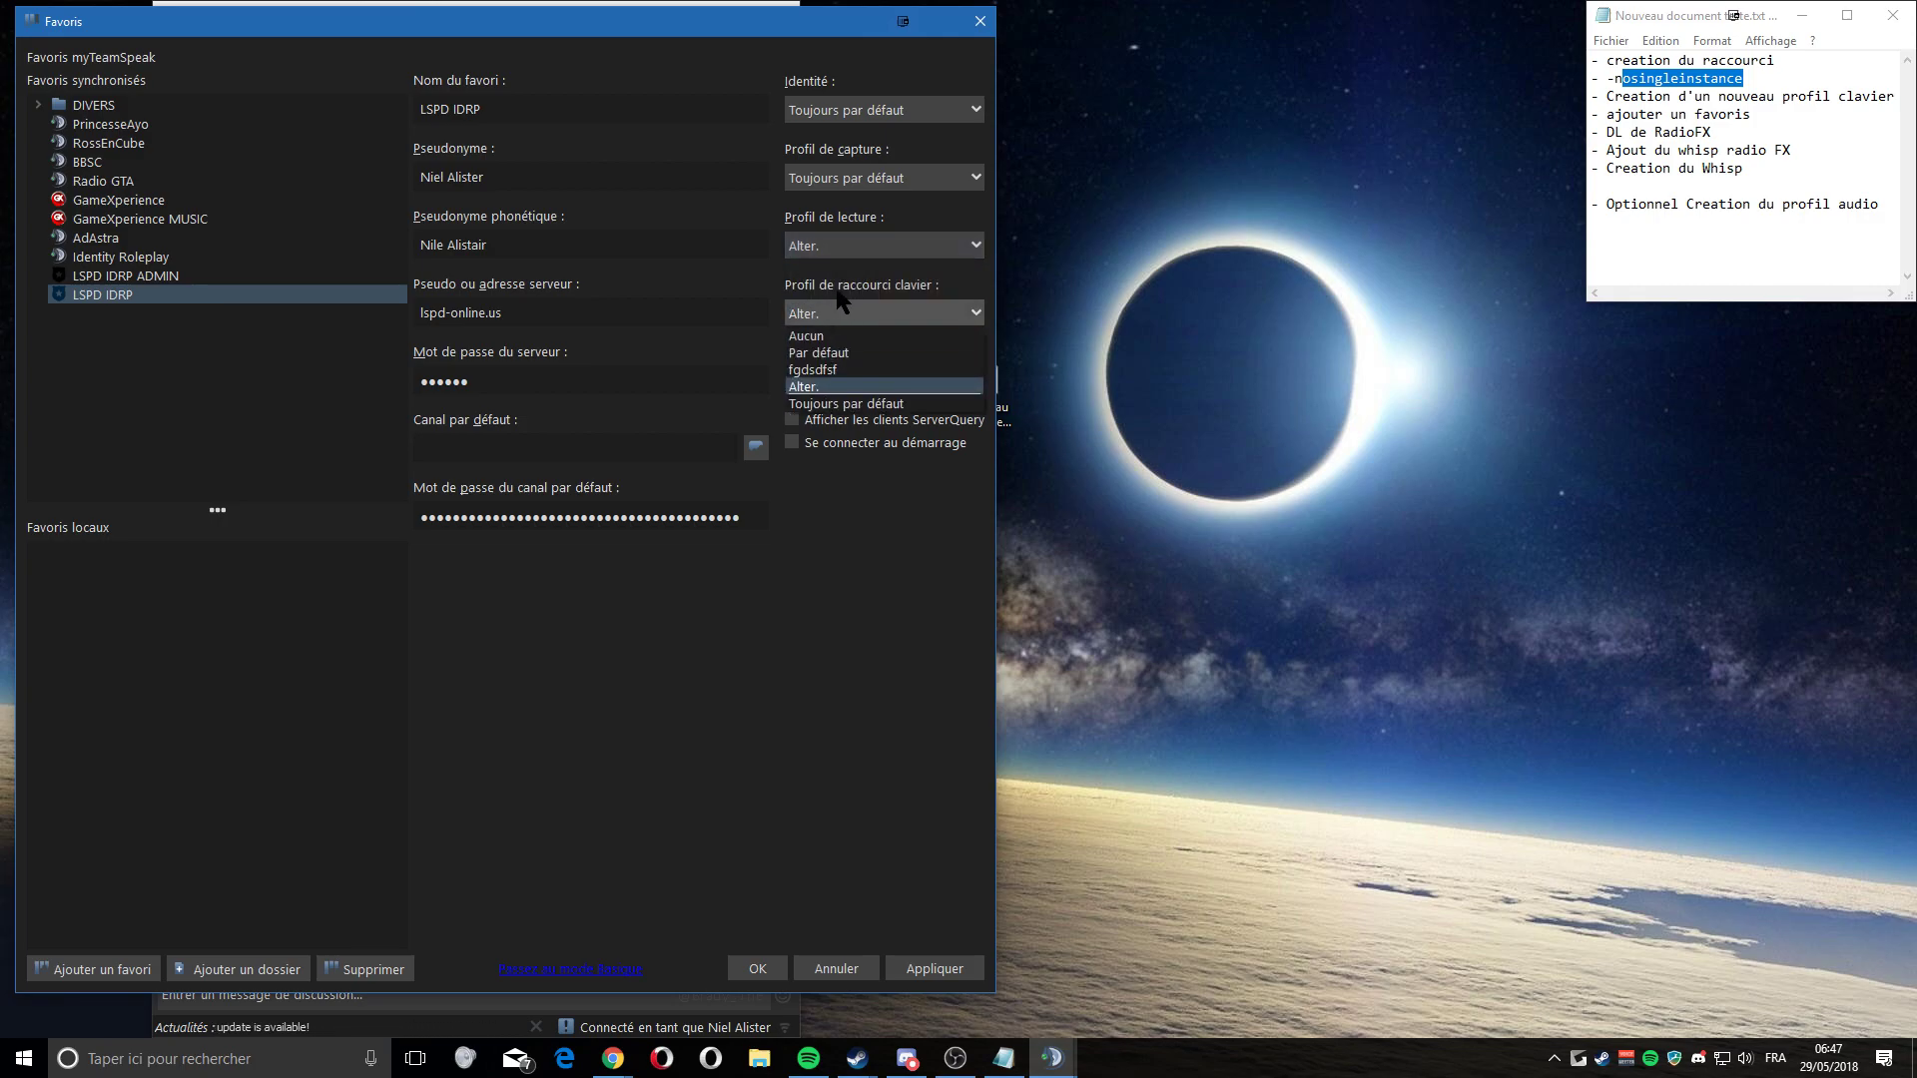
{"action": "left_click", "coordinate": [818, 387]}
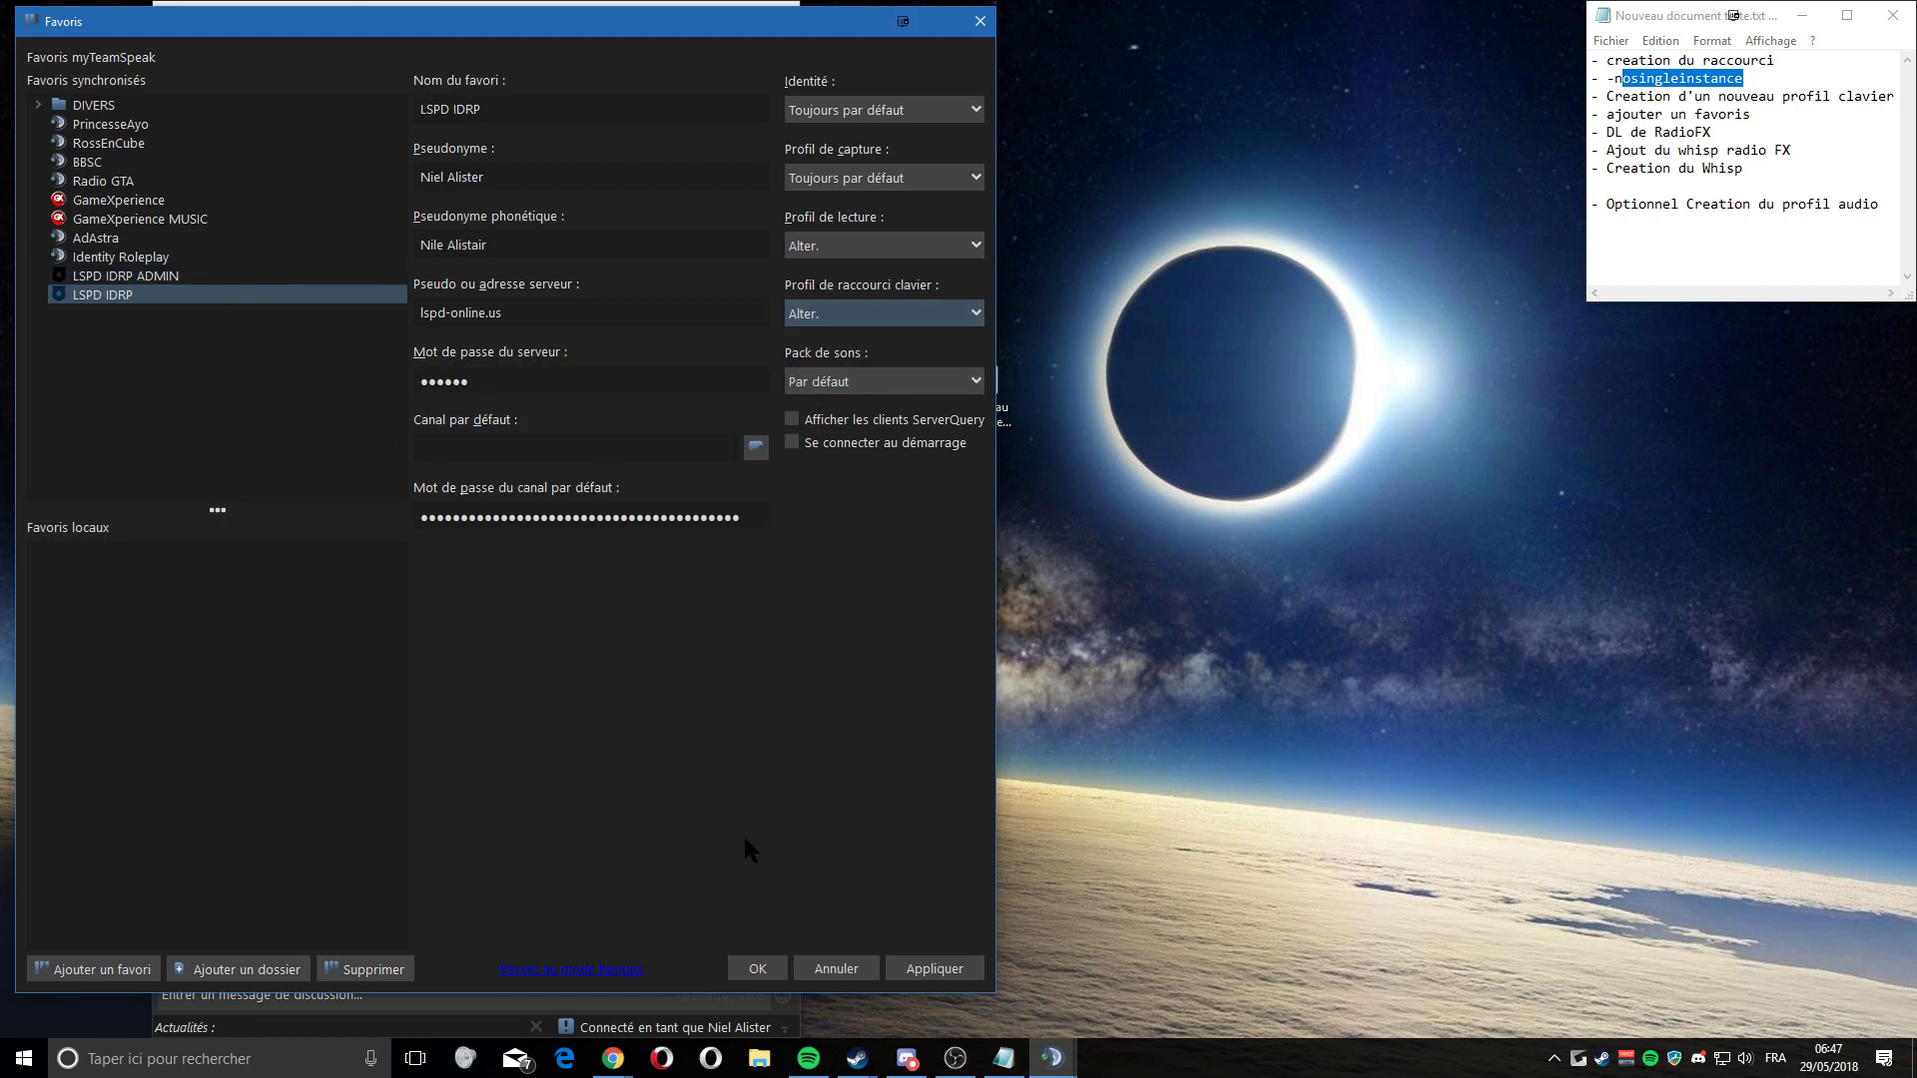
{"action": "left_click", "coordinate": [764, 965]}
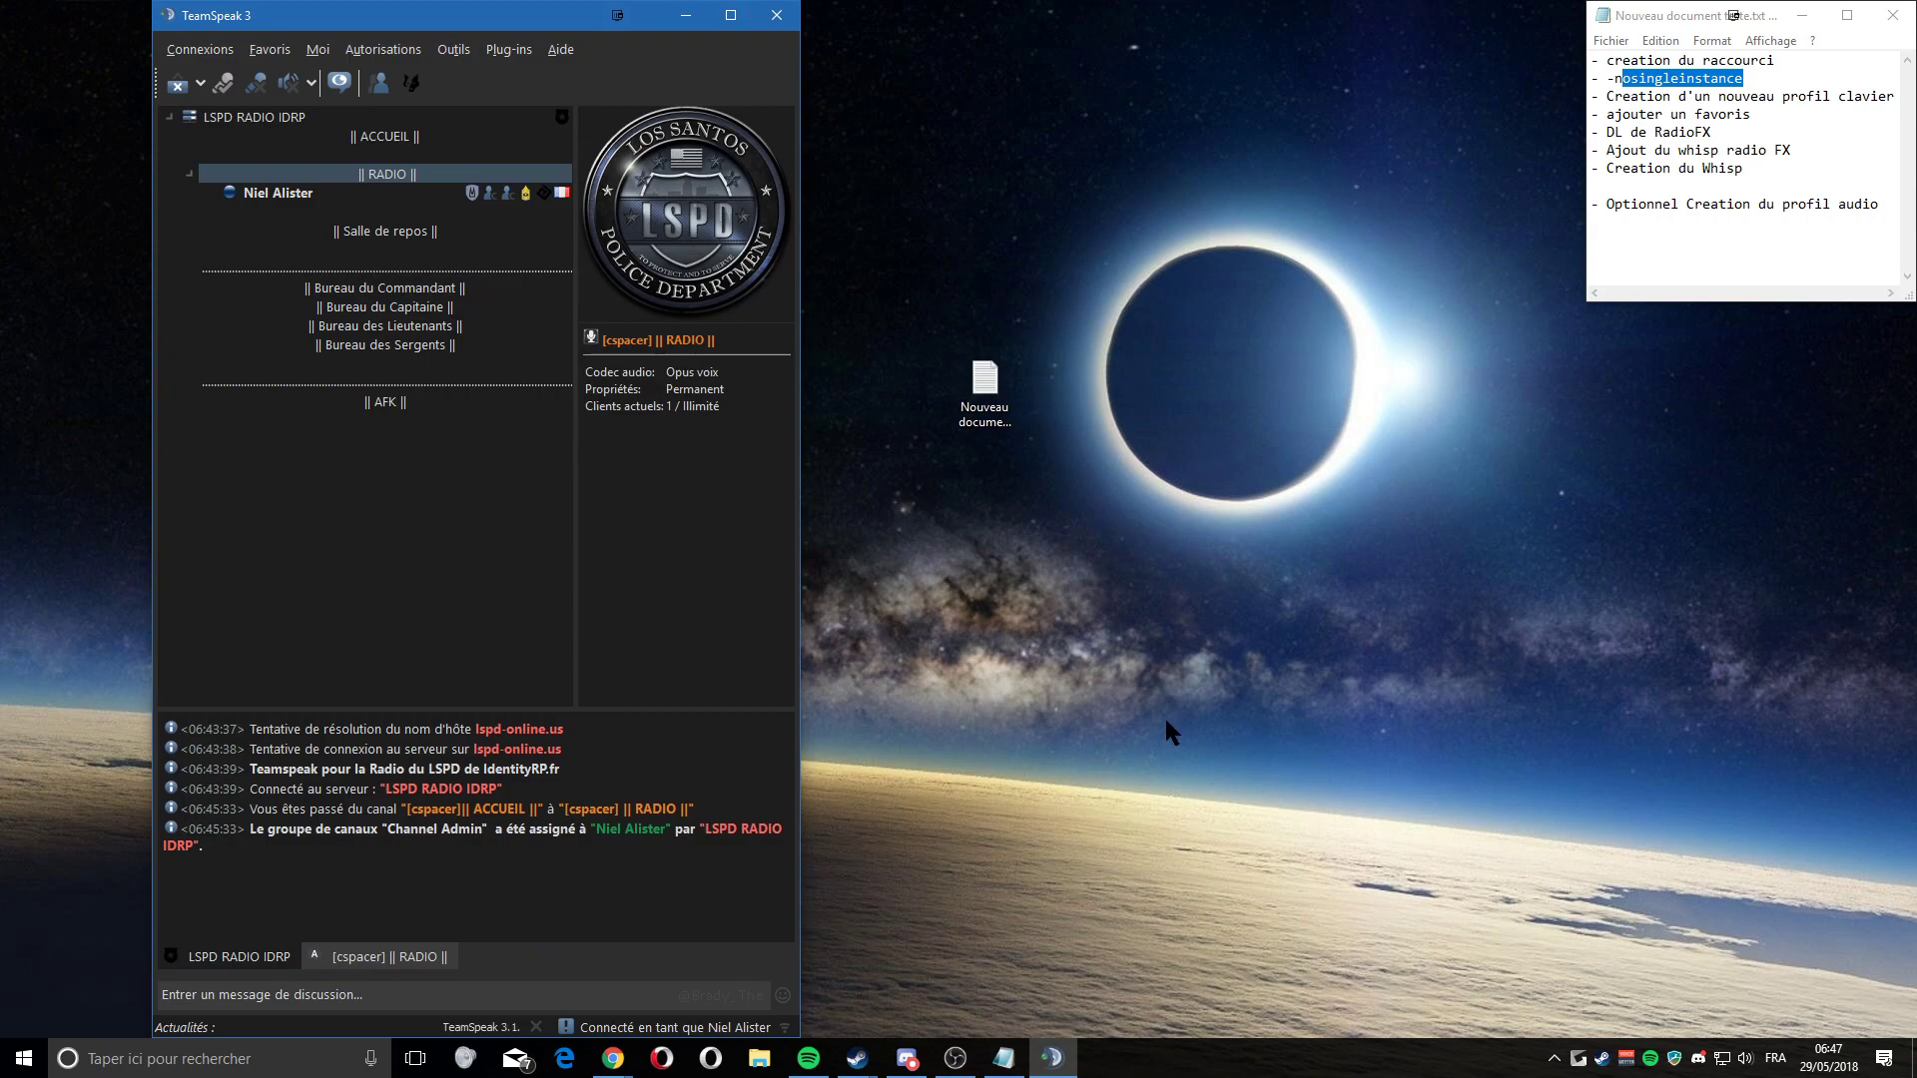